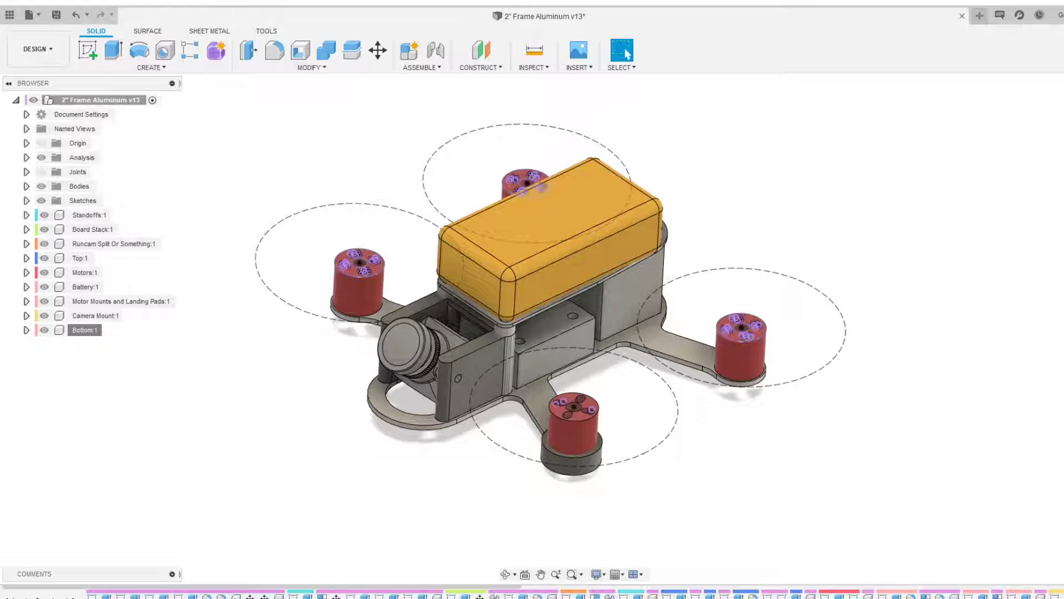
Isolate the Bottom component of the drone frame assembly
middle_click_drag(912, 363, 941, 368)
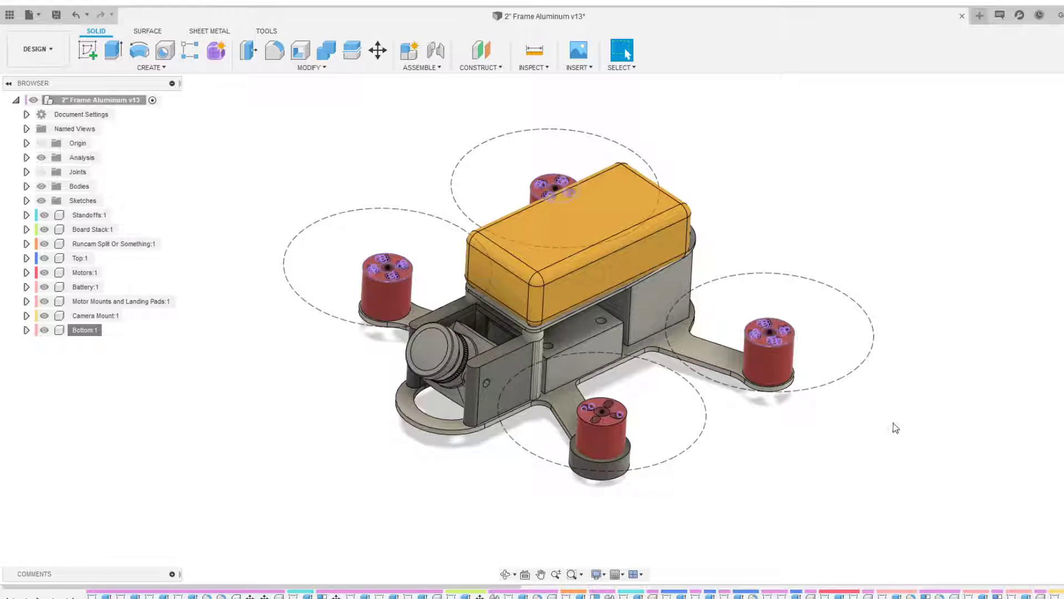
middle_click_drag(893, 428, 750, 409, "shift")
scroll(748, 448, "up", 2)
scroll(732, 456, "down", 1)
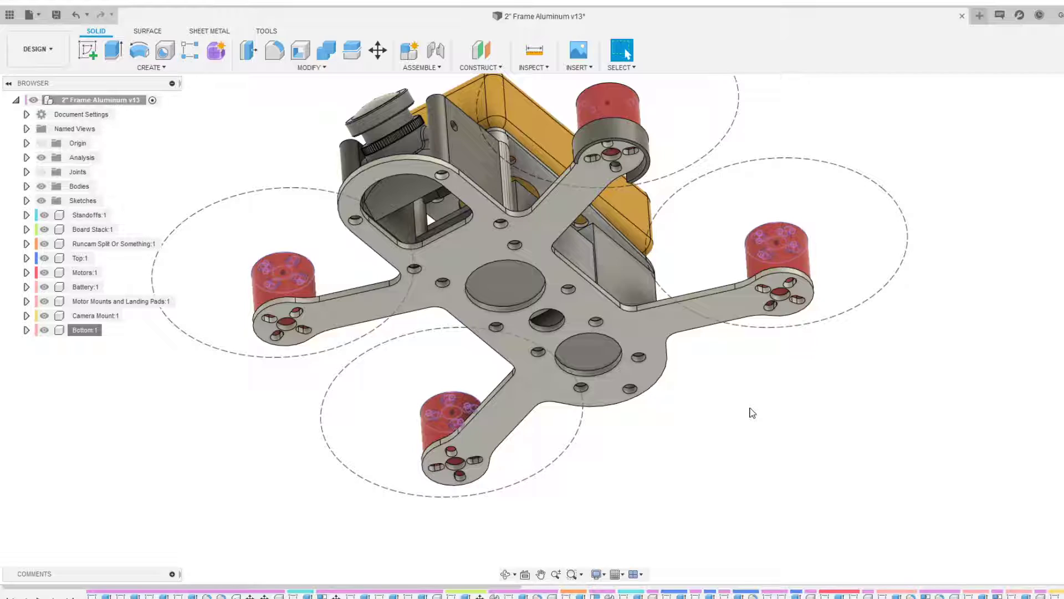
middle_click_drag(752, 412, 242, 388, "shift")
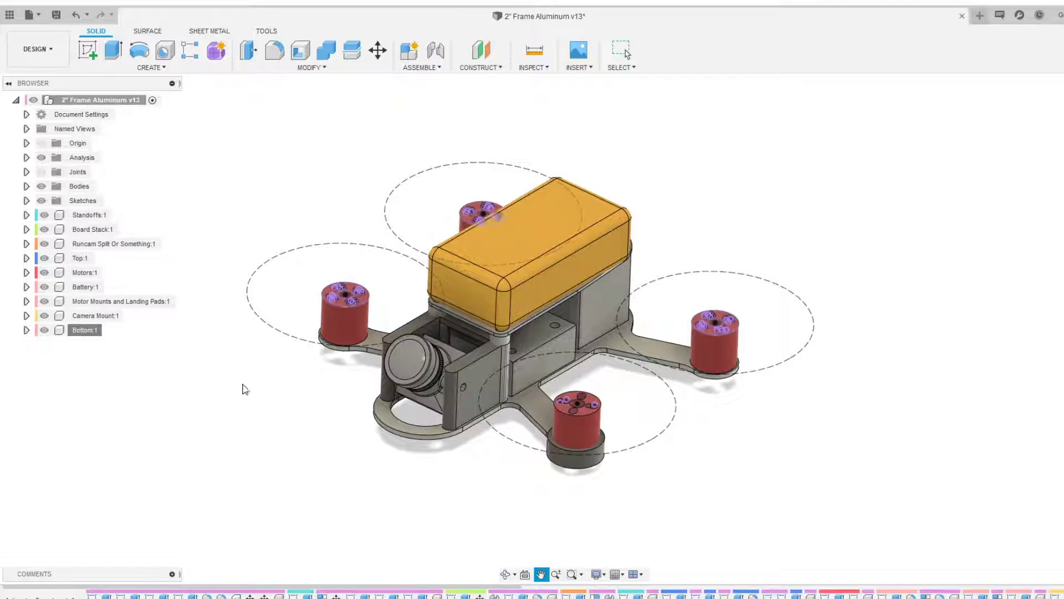
right_click(94, 333)
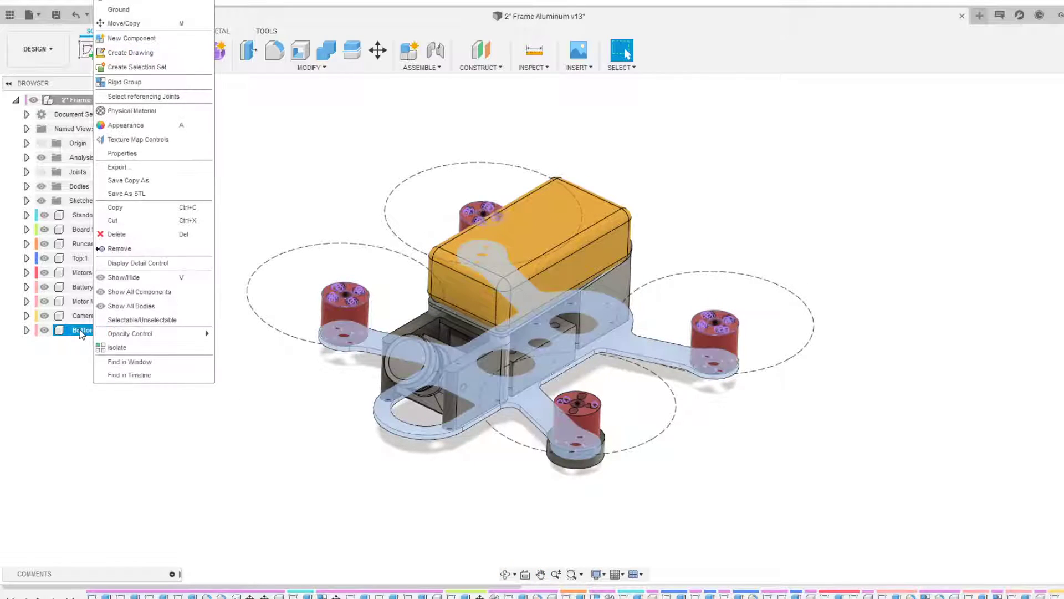
left_click(114, 349)
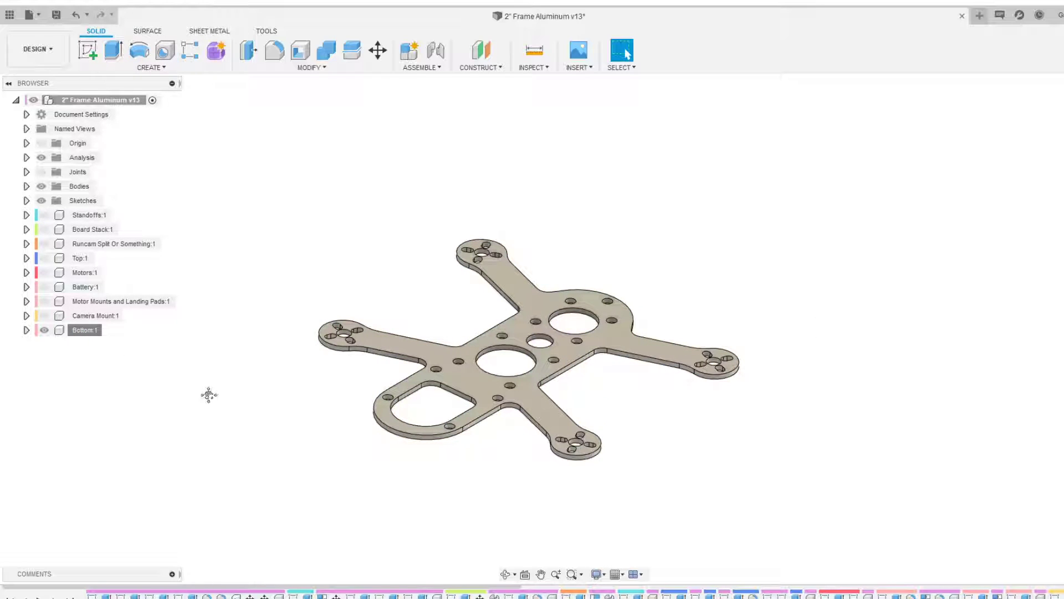
Switch to the Manufacture workspace
scroll(217, 386, "up", 2)
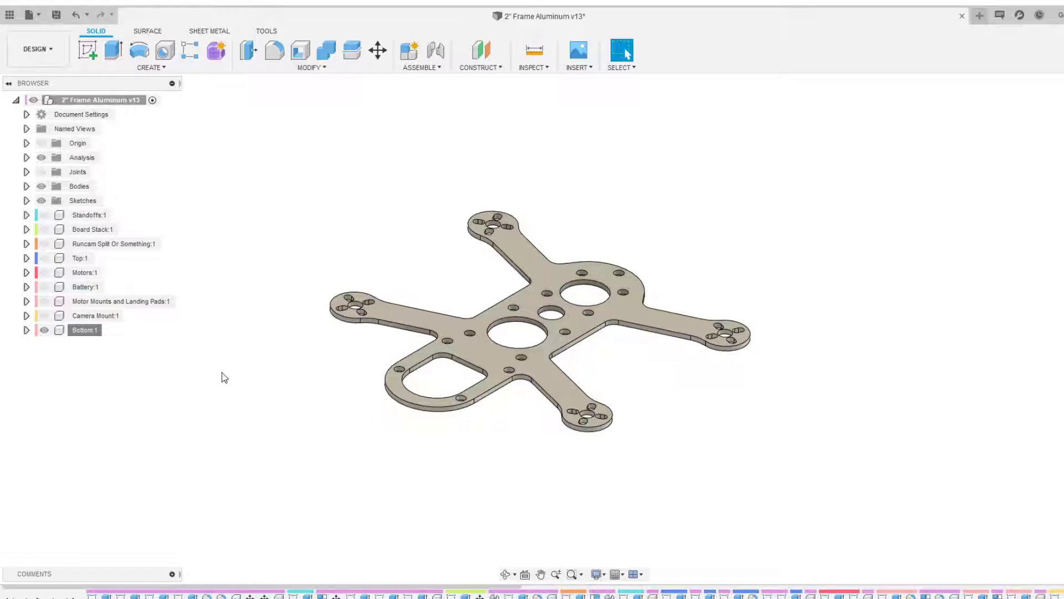
left_click(42, 59)
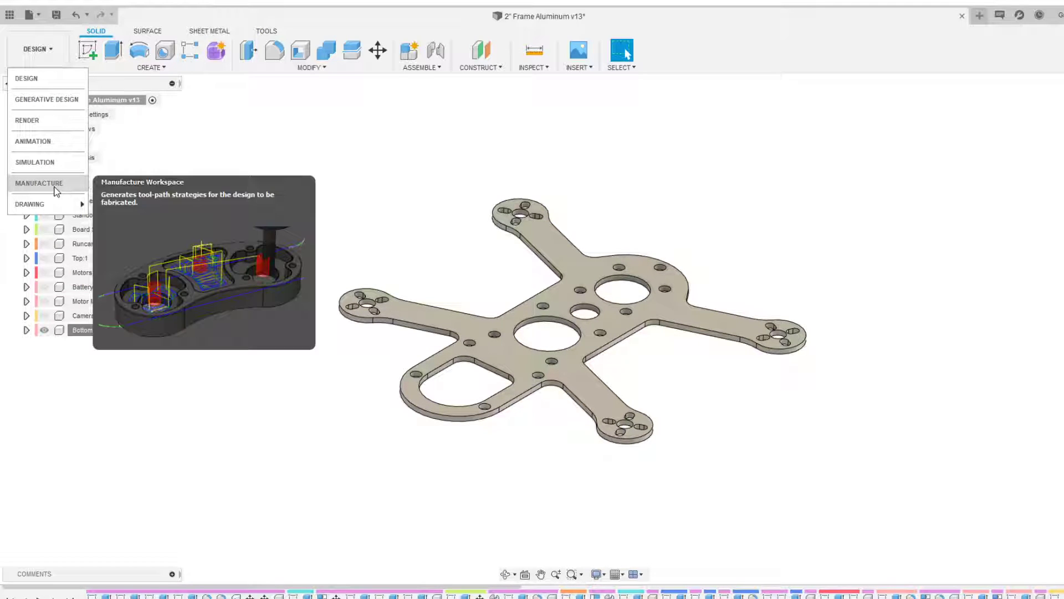
left_click(39, 183)
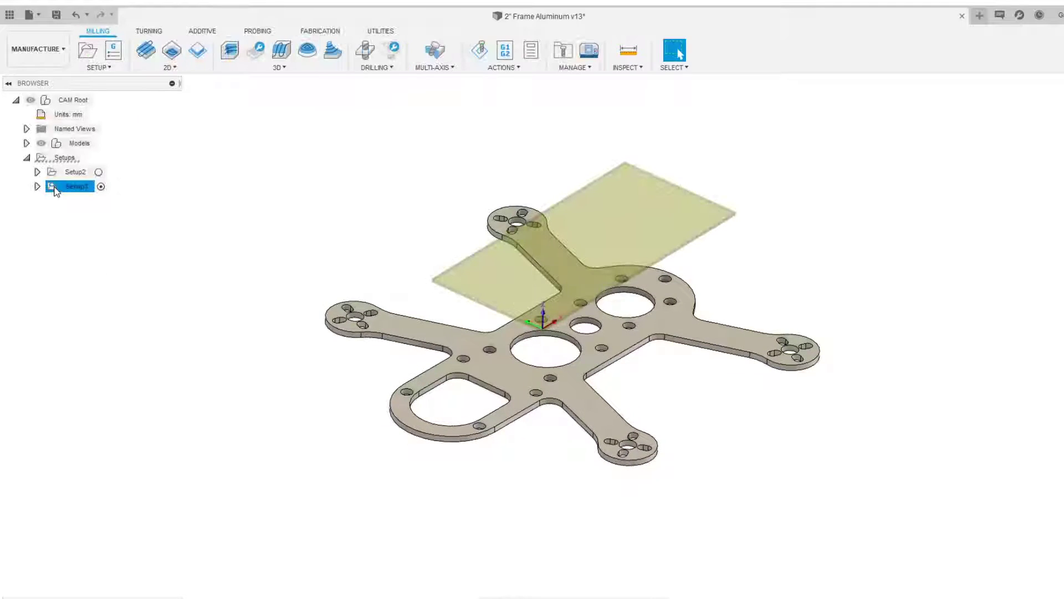
Create a new setup
middle_click_drag(201, 272, 150, 275)
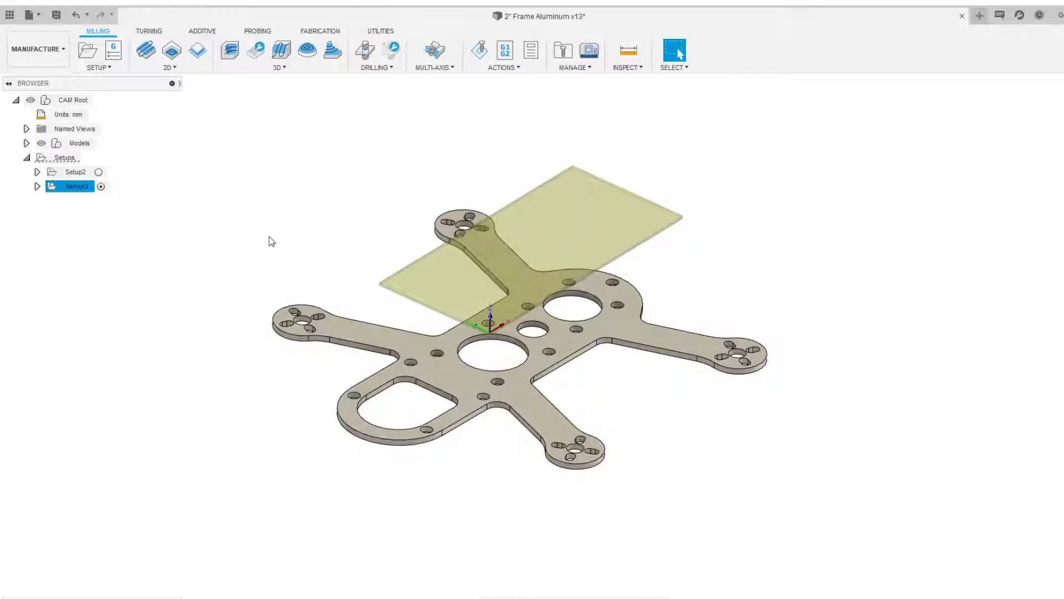
left_click(240, 239)
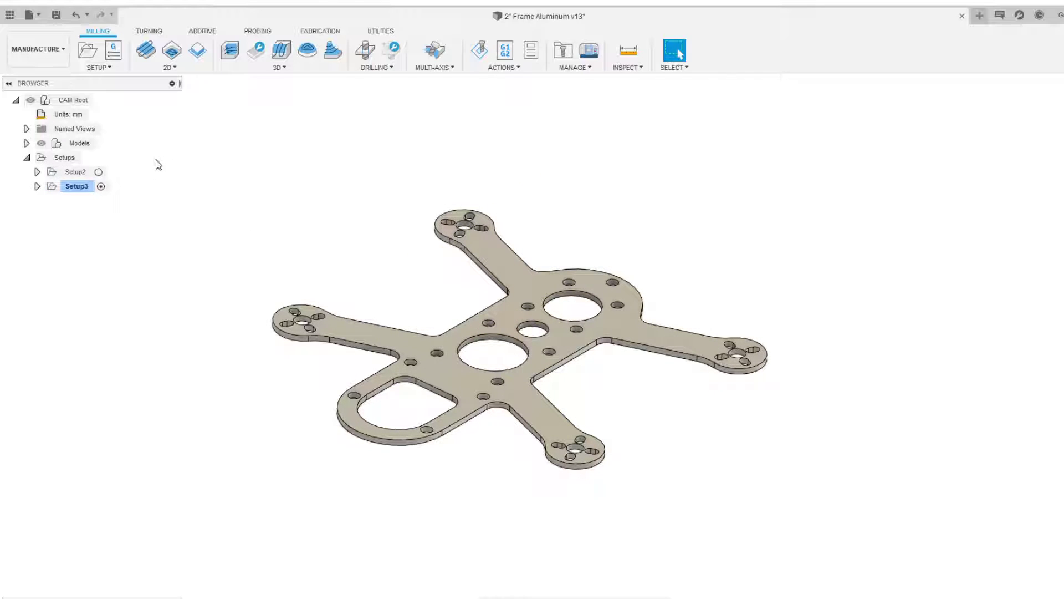
left_click(100, 68)
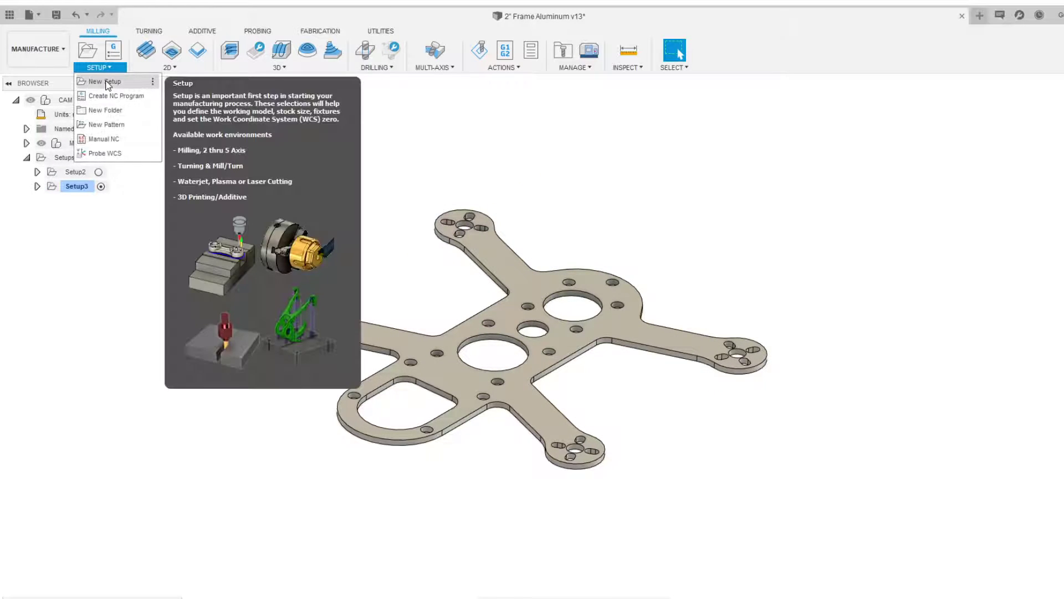
left_click(107, 83)
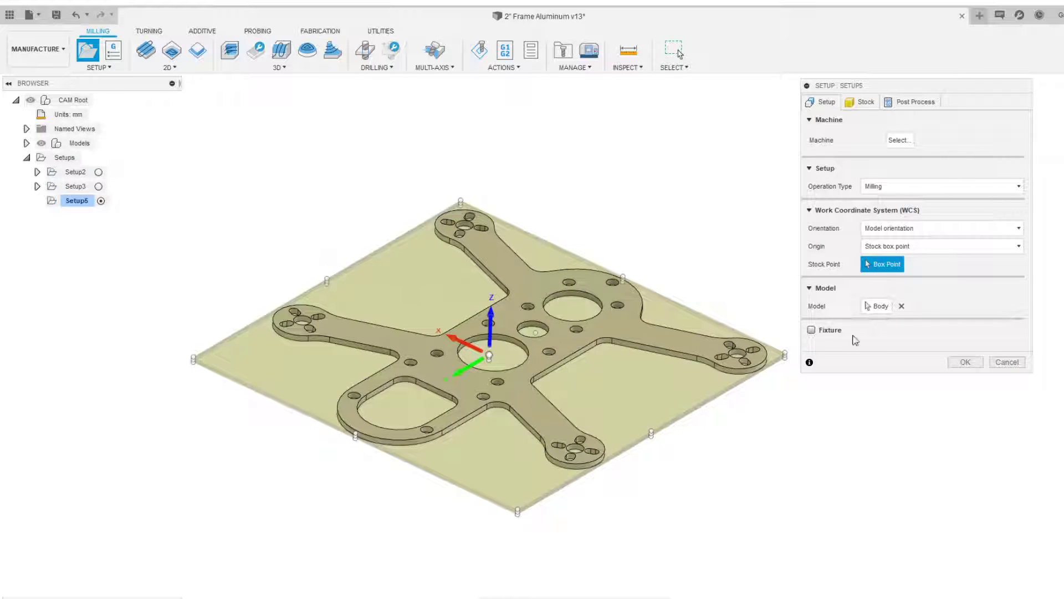
Replace the setup's model selection with the bottom plate body
left_click(901, 307)
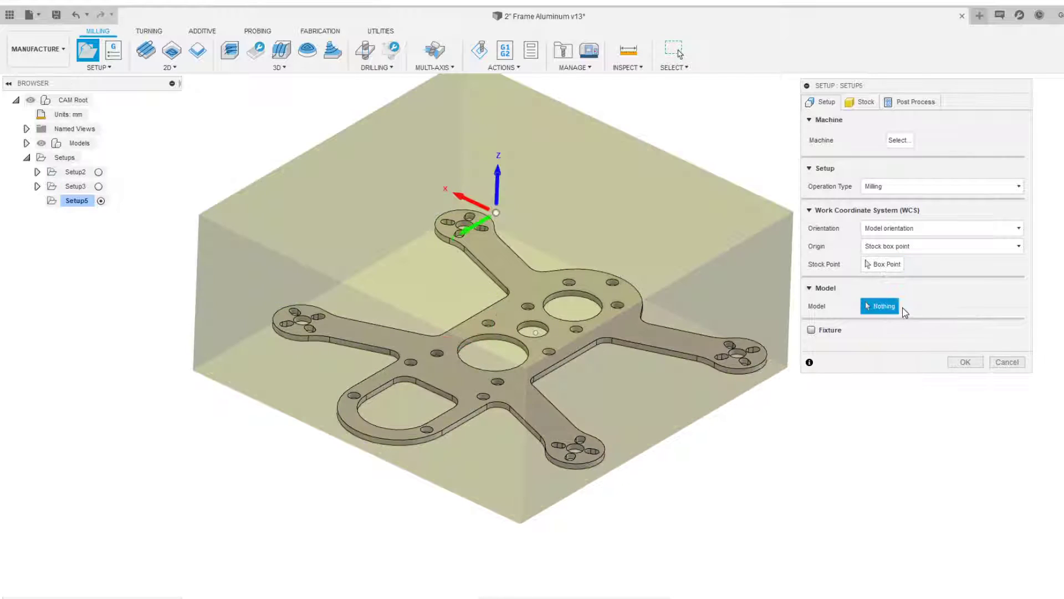
left_click(465, 380)
middle_click_drag(485, 375, 451, 333, "shift")
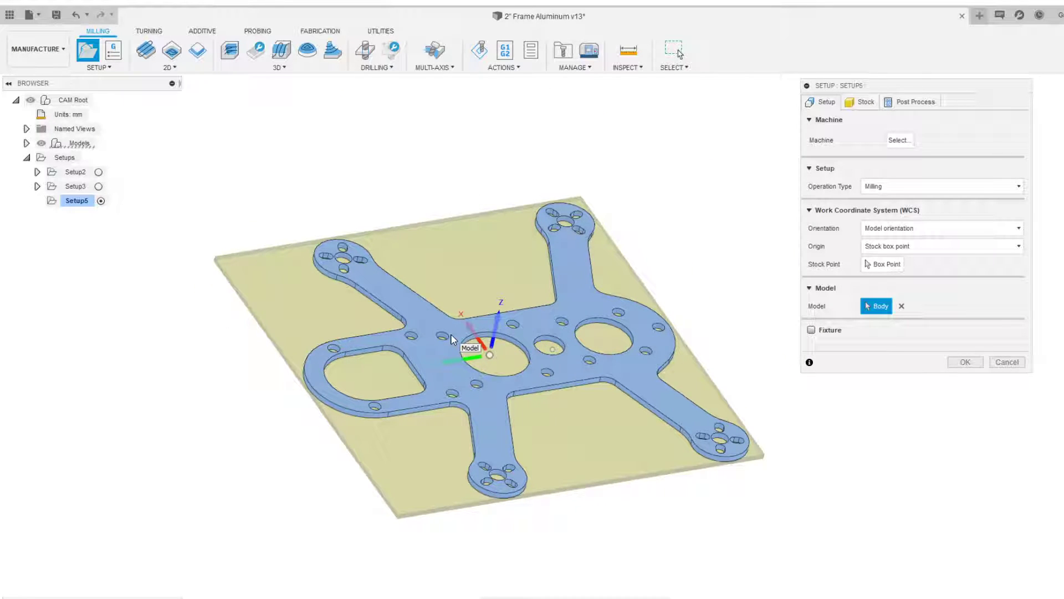
Set the work coordinate system orientation to Select X & Y axes
scroll(450, 334, "up", 2)
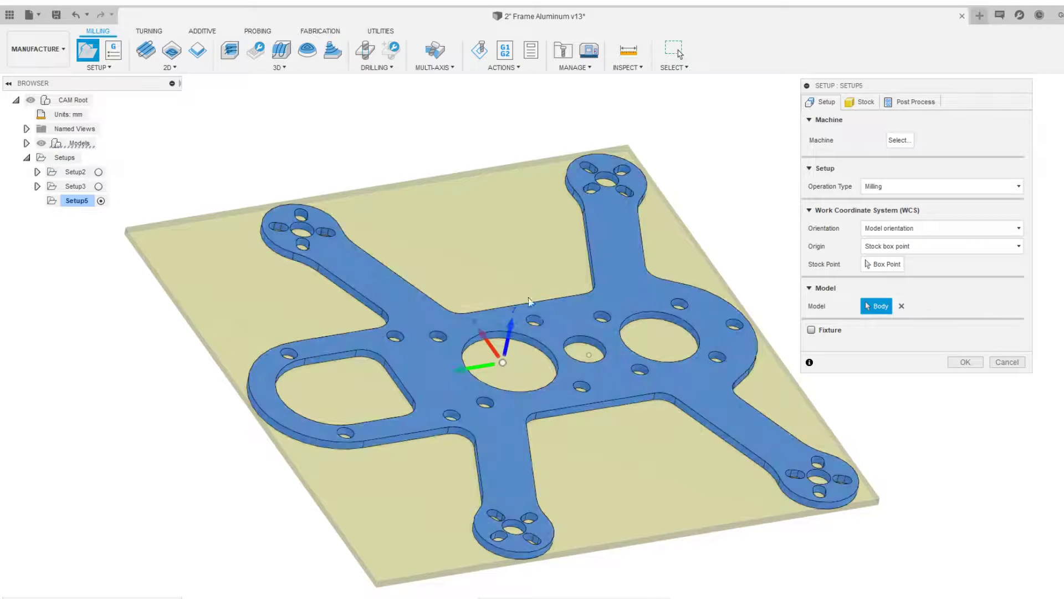
middle_click_drag(606, 340, 689, 316, "shift")
scroll(563, 318, "up", 2)
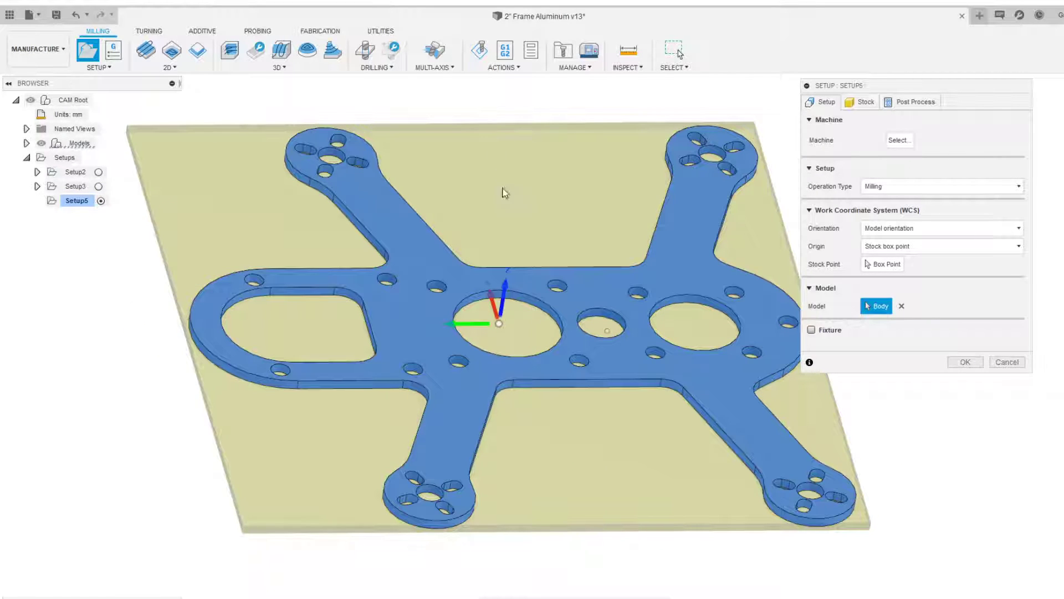
scroll(532, 310, "up", 6)
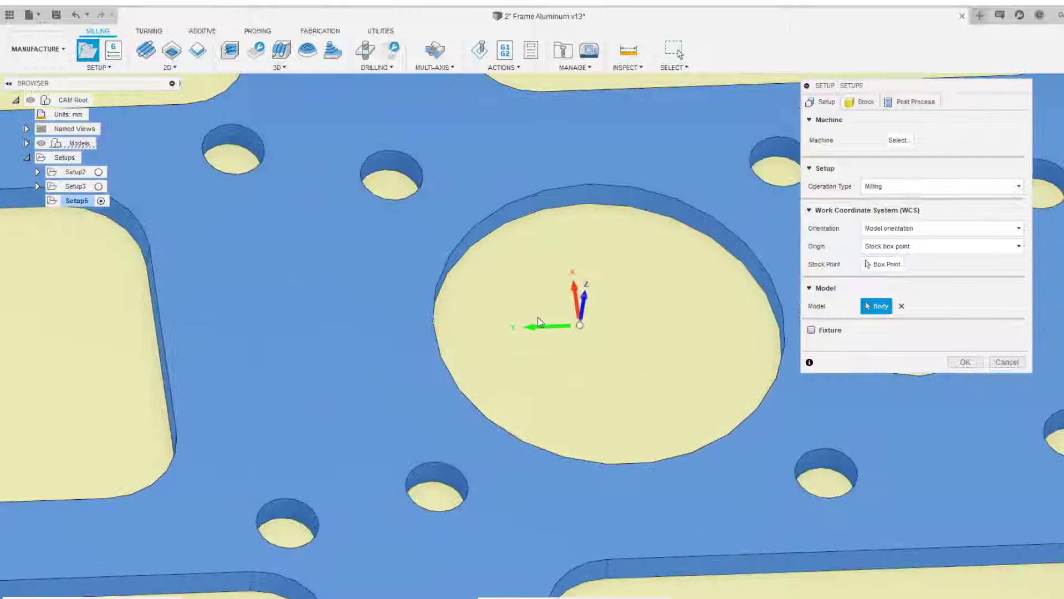
middle_click_drag(547, 334, 652, 333, "shift")
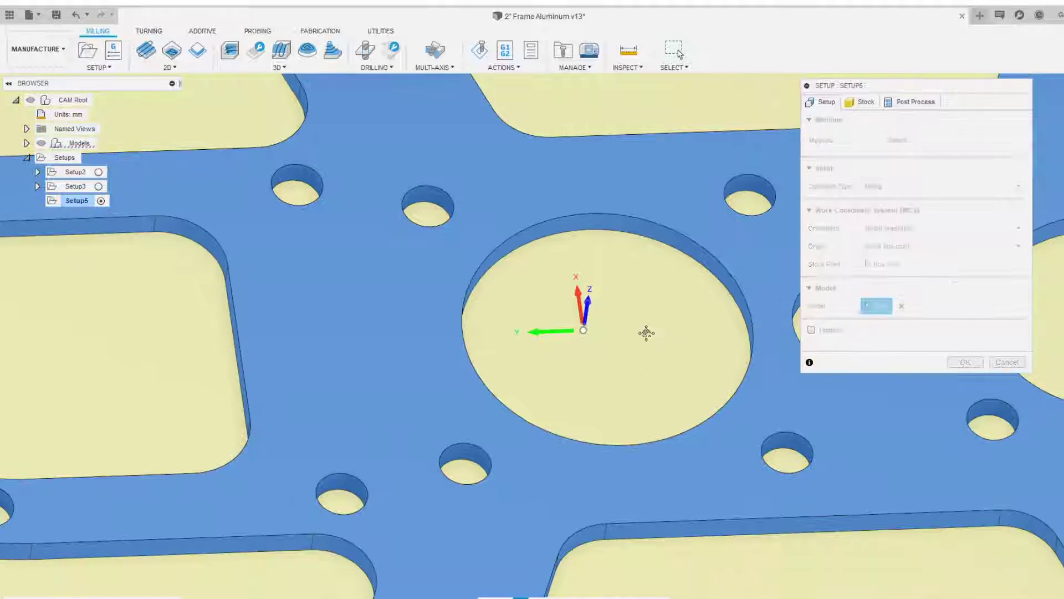
scroll(556, 337, "down", 5)
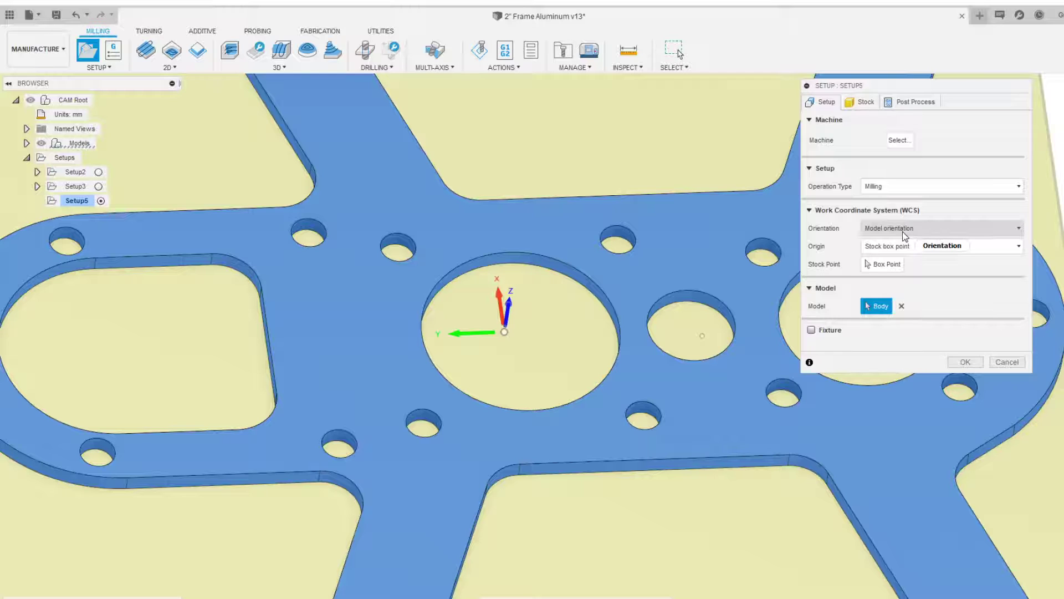
left_click(903, 231)
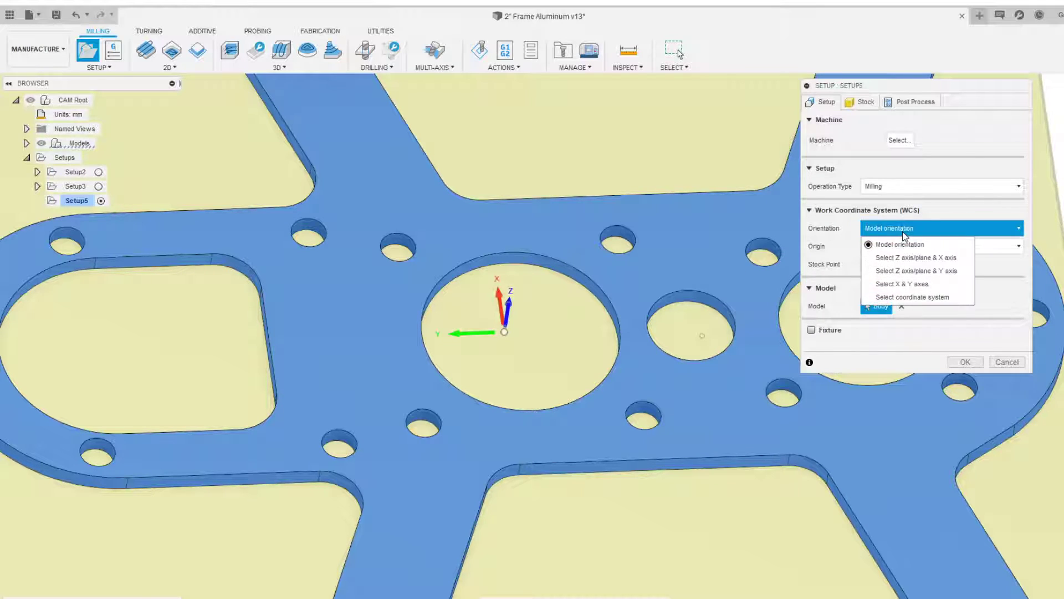
left_click(901, 285)
Pick edges of the plate as the WCS X and Y axes, then flip the Y axis
scroll(515, 347, "down", 5)
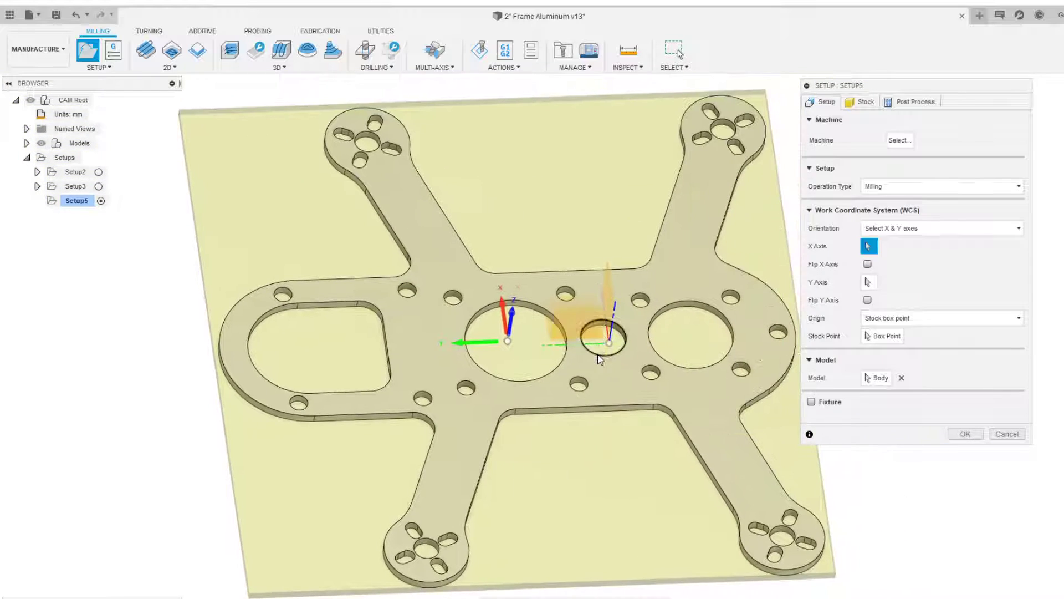
middle_click_drag(598, 355, 612, 336, "shift")
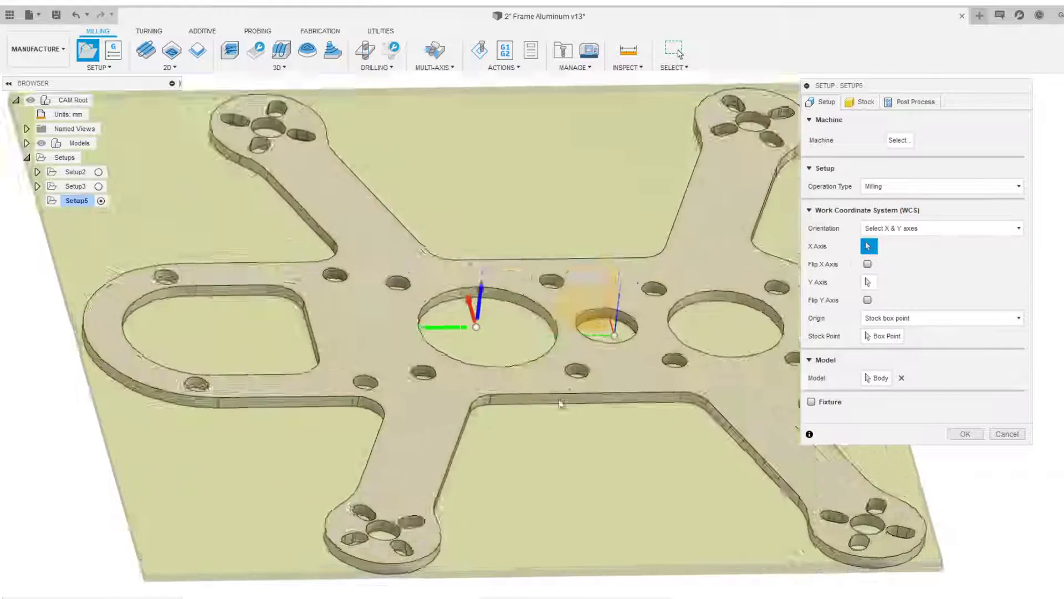
scroll(554, 395, "up", 5)
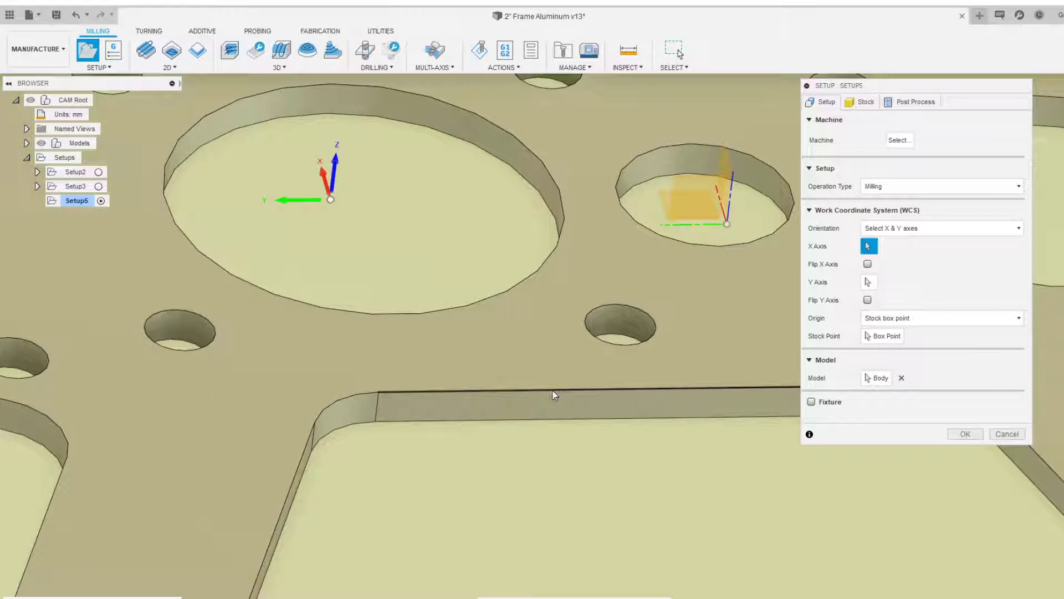
left_click(555, 391)
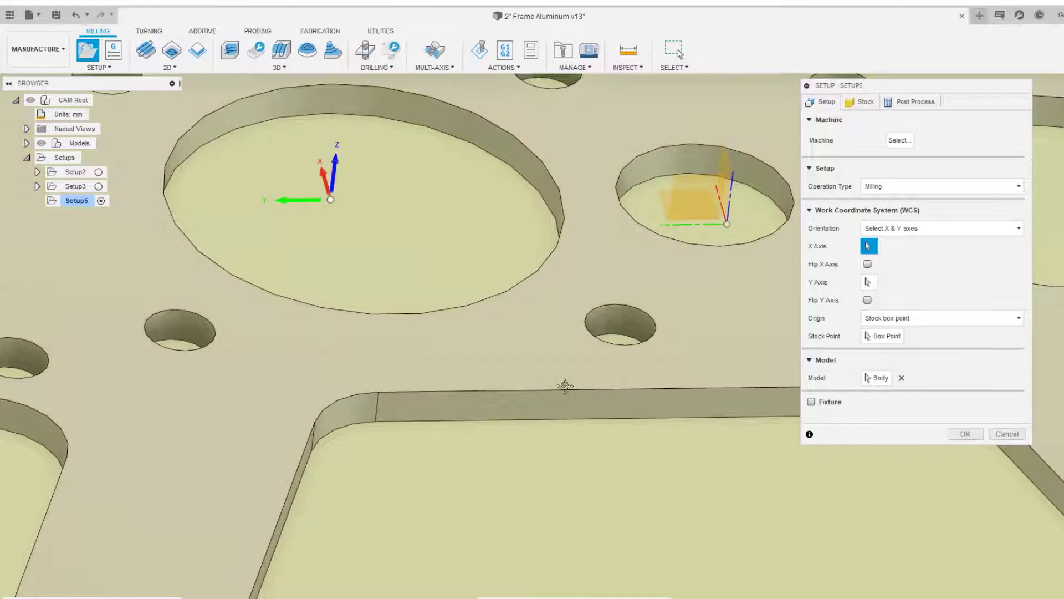
middle_click_drag(566, 386, 502, 378)
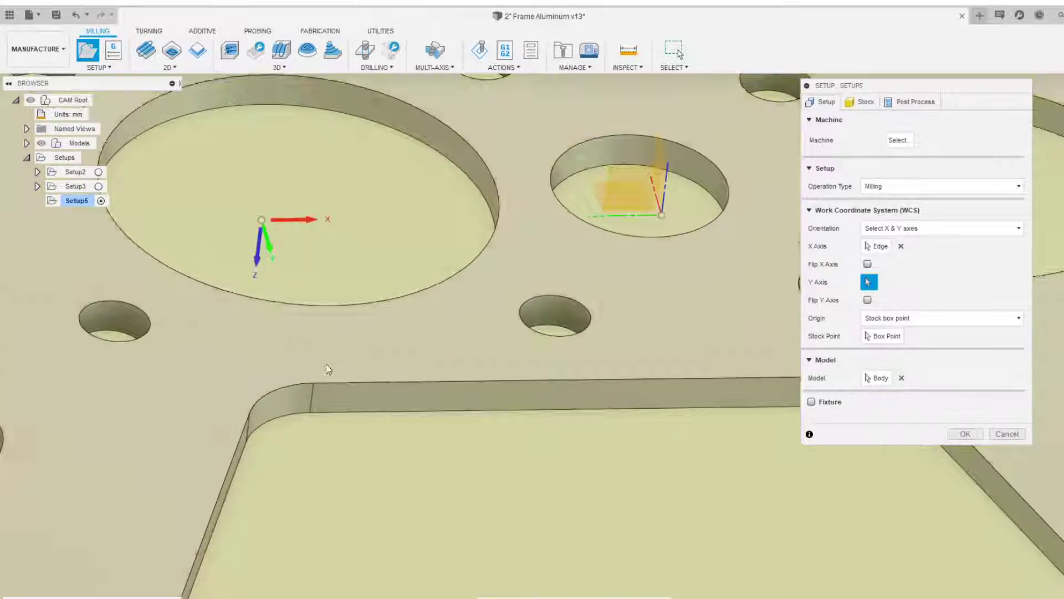
scroll(327, 369, "down", 3)
middle_click_drag(278, 327, 598, 291)
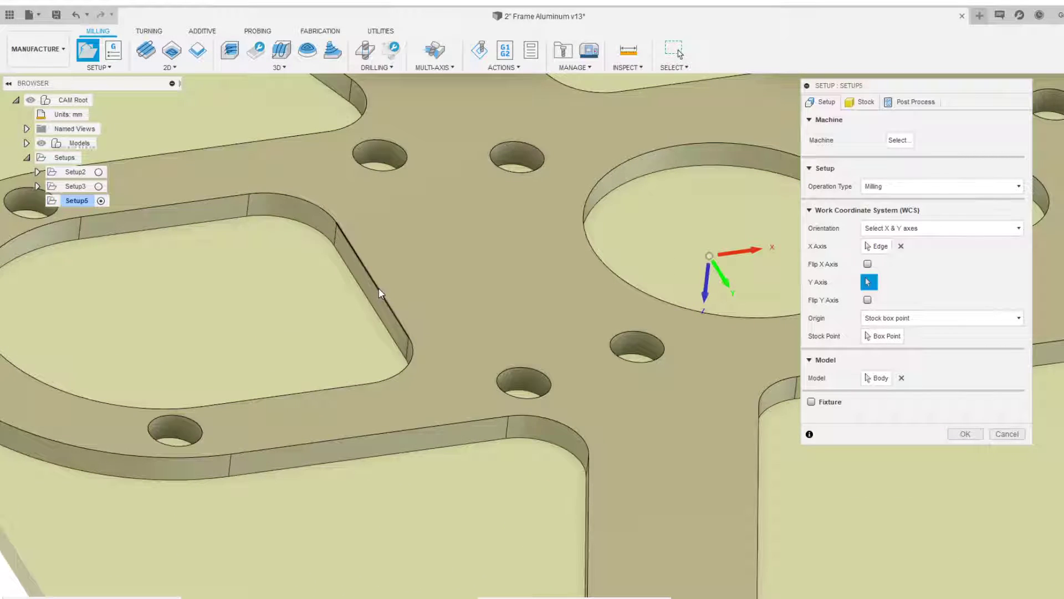
left_click(379, 294)
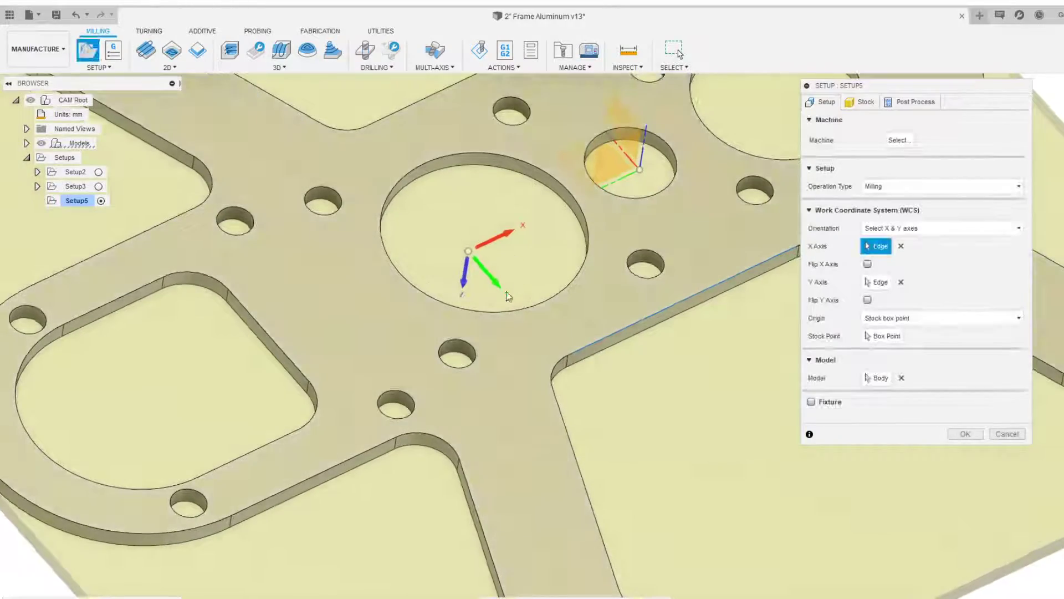
middle_click_drag(477, 302, 564, 365, "shift")
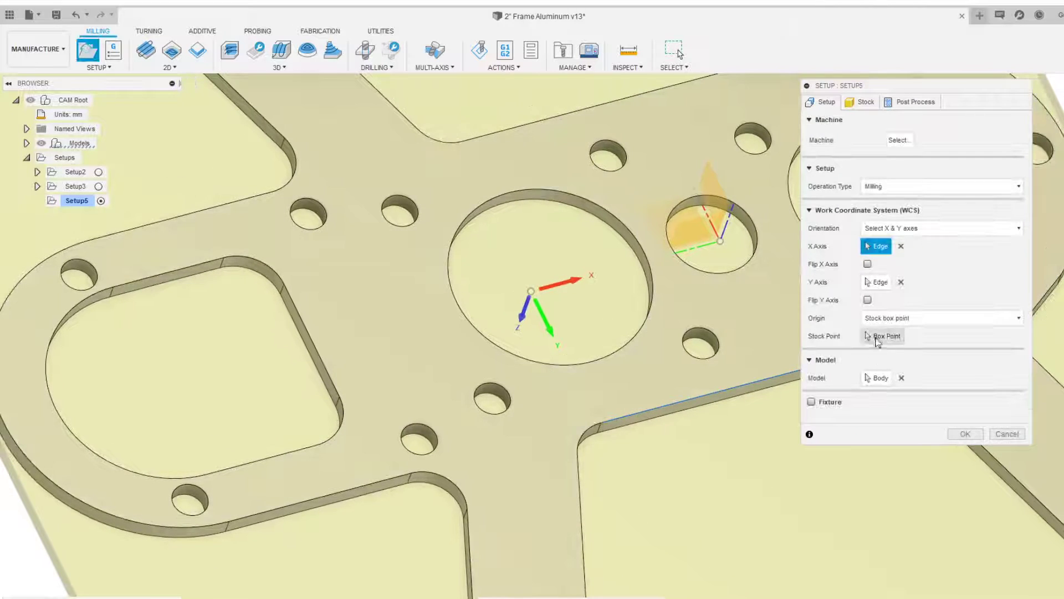
left_click(869, 302)
Set the WCS stock point to a front corner of the stock box
scroll(715, 333, "down", 2)
middle_click_drag(711, 337, 580, 325, "shift")
scroll(579, 328, "down", 2)
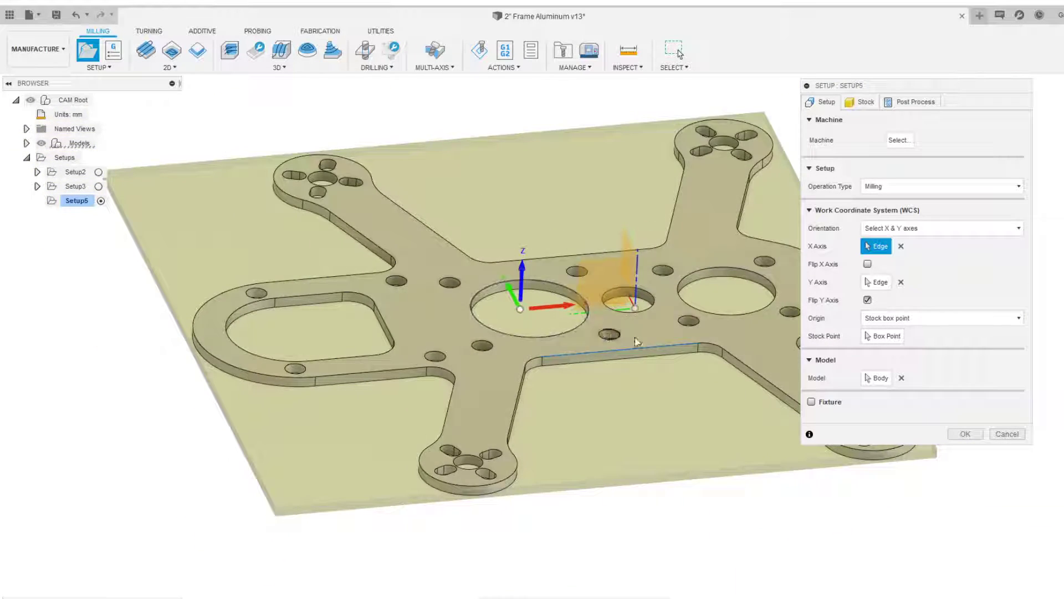
left_click(877, 338)
scroll(271, 538, "up", 5)
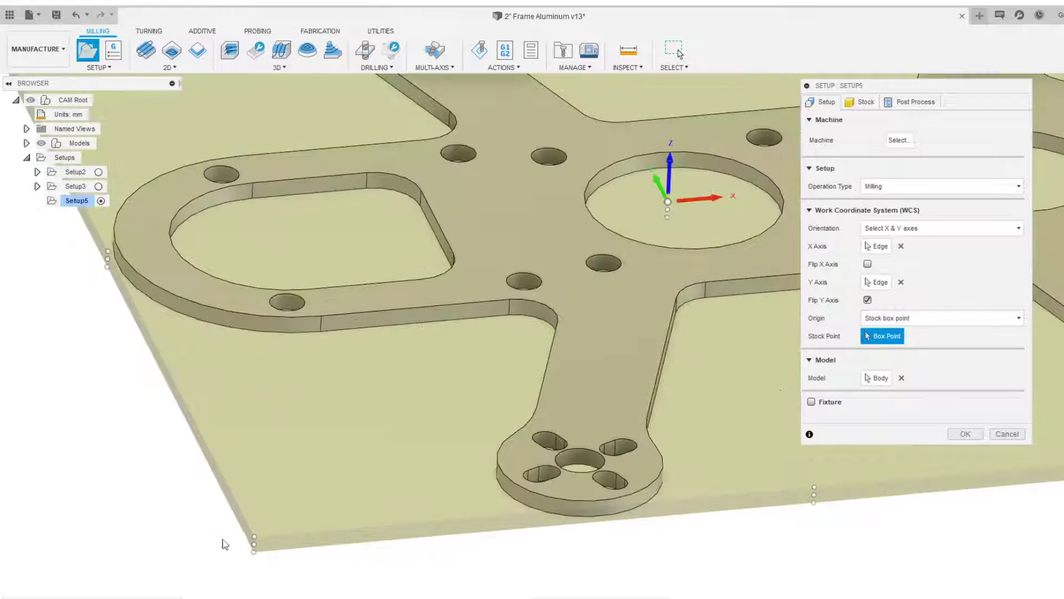
scroll(344, 416, "up", 5)
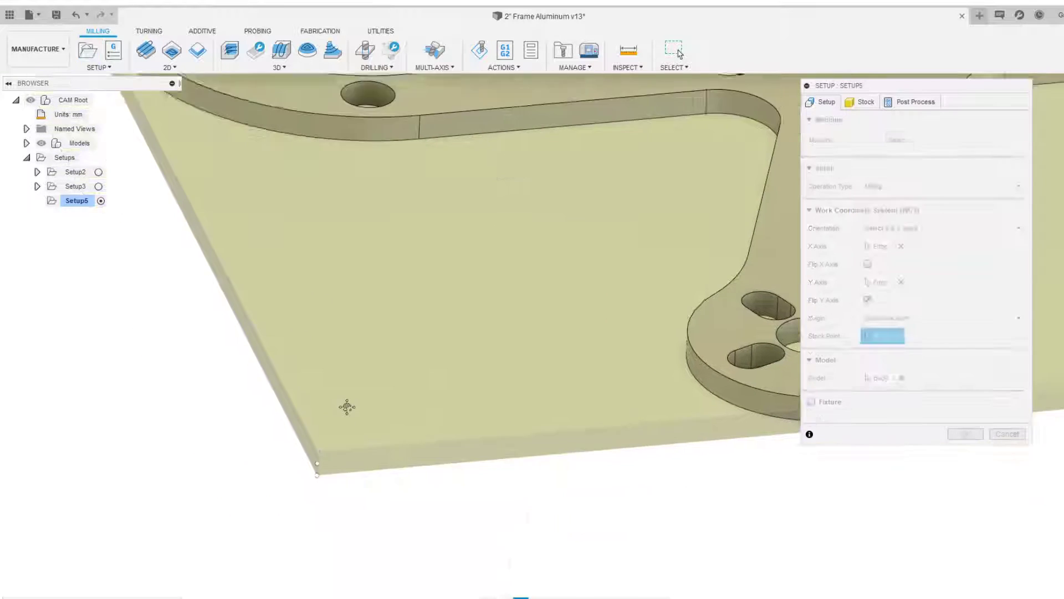
left_click(332, 427)
scroll(339, 442, "down", 8)
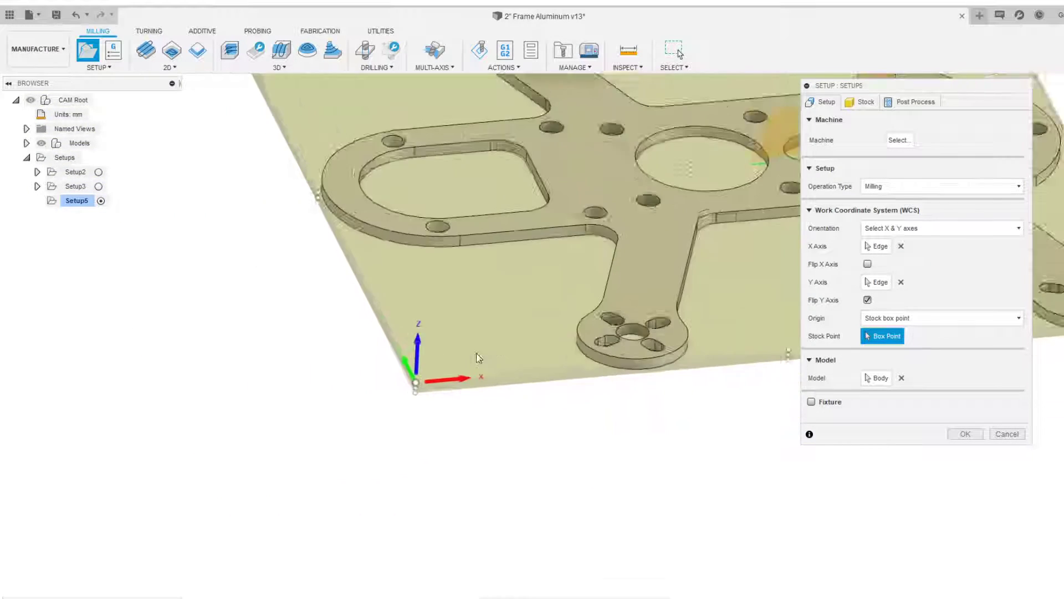
middle_click_drag(542, 306, 561, 332)
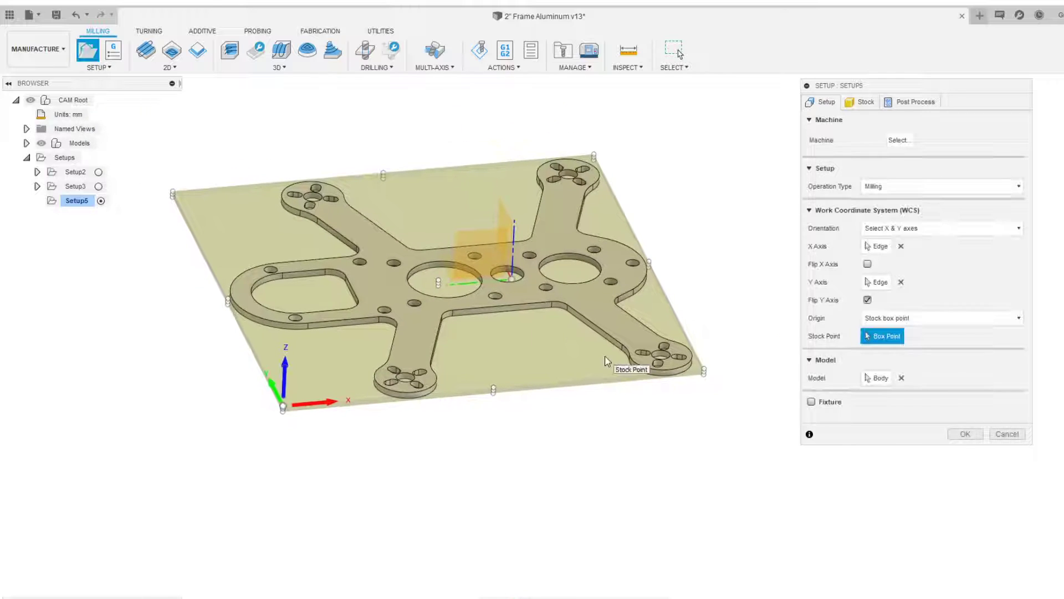
Set the stock mode to Fixed size box
left_click(863, 102)
left_click_drag(862, 87, 828, 138)
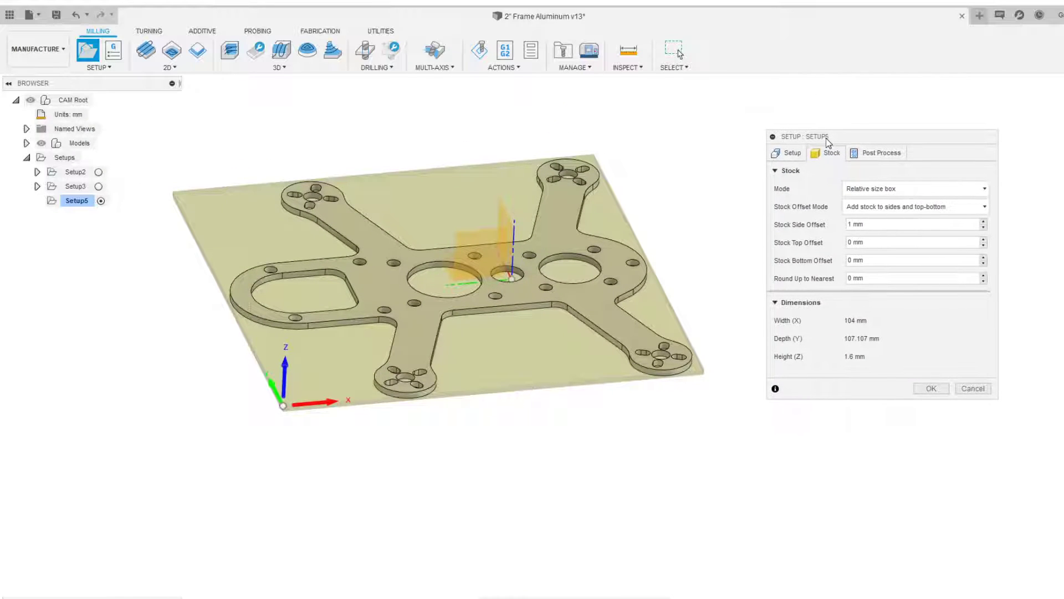
middle_click_drag(629, 220, 686, 244)
left_click(873, 192)
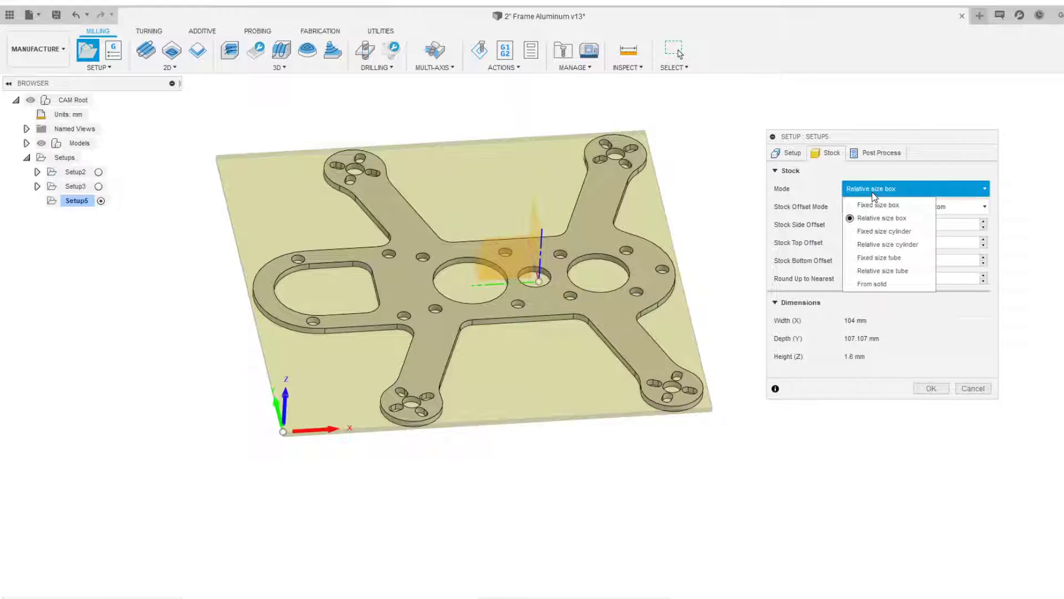
left_click(881, 205)
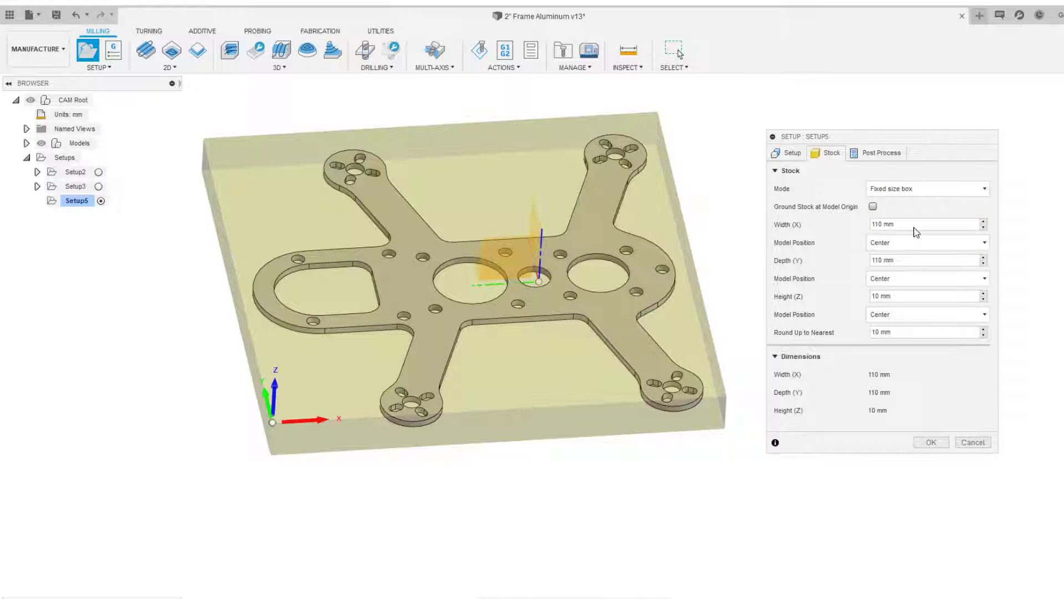
Set the stock width (X) to 250 mm
type("250")
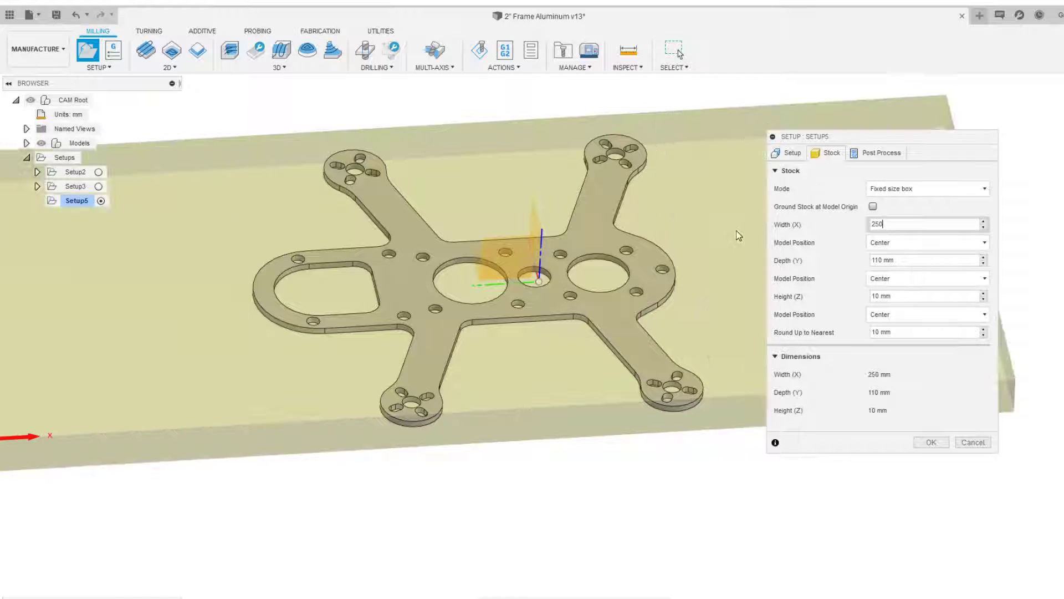
left_click_drag(894, 225, 819, 214)
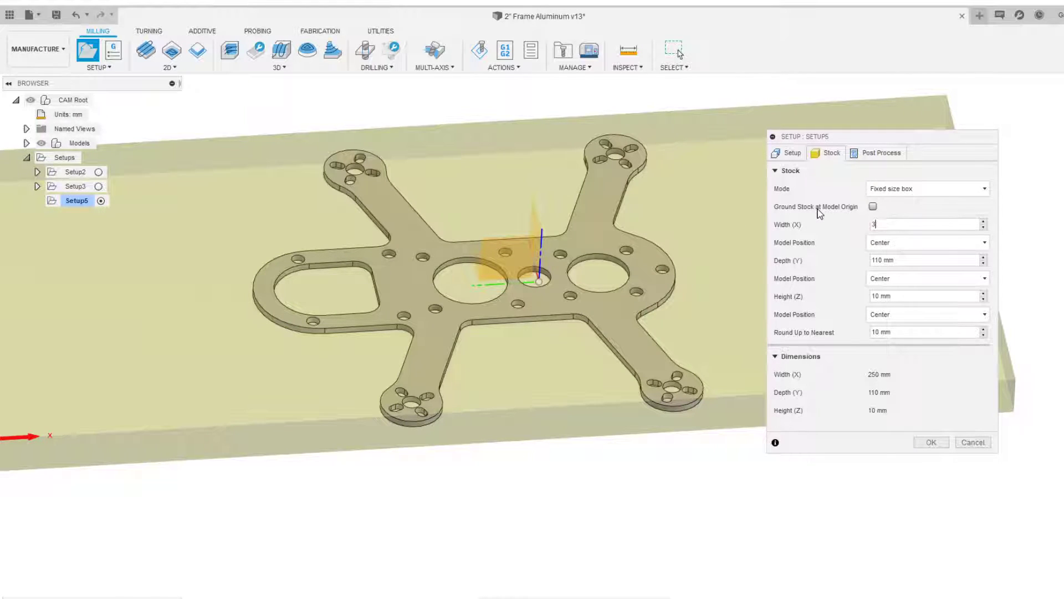
Set the stock width (X) and depth (Y) to 300 mm each
left_click_drag(949, 260, 777, 258)
type("300")
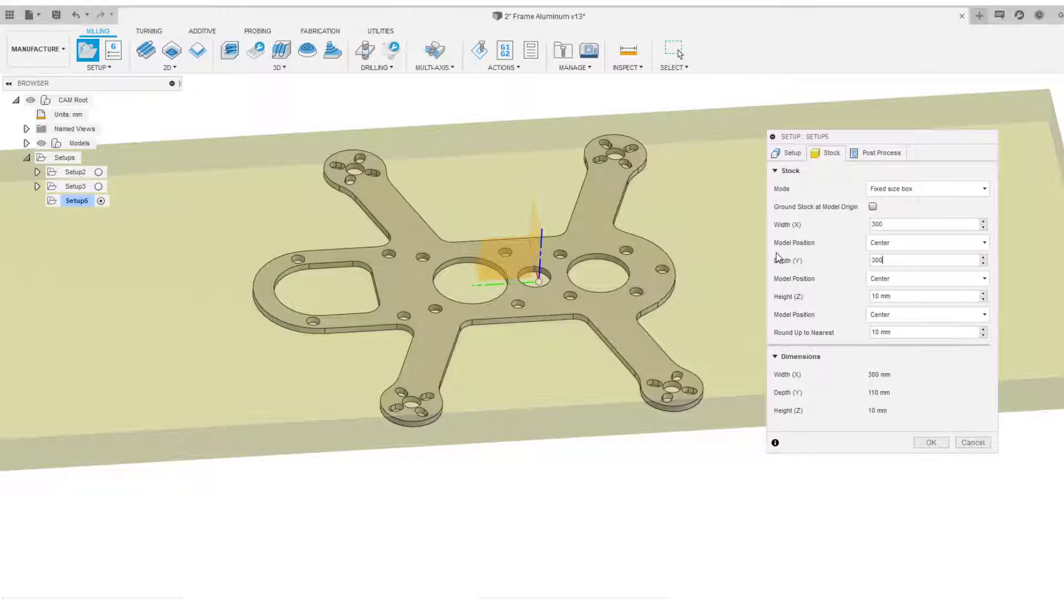
scroll(665, 254, "down", 5)
middle_click_drag(665, 254, 466, 311)
scroll(368, 308, "up", 3)
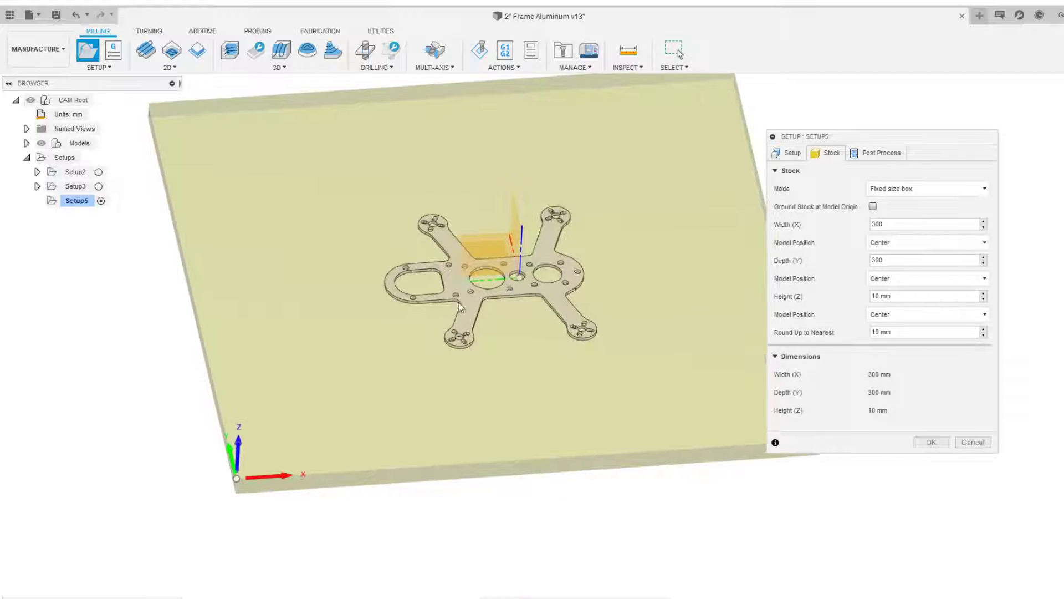
Set the stock height (Z) to 1.6 mm
left_click(884, 296)
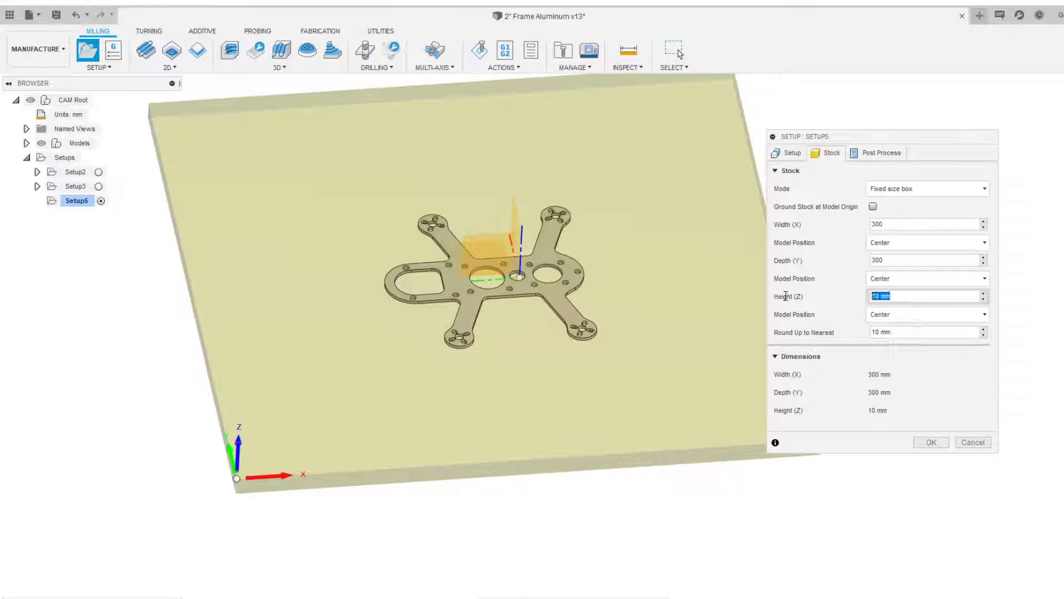
type("1.6")
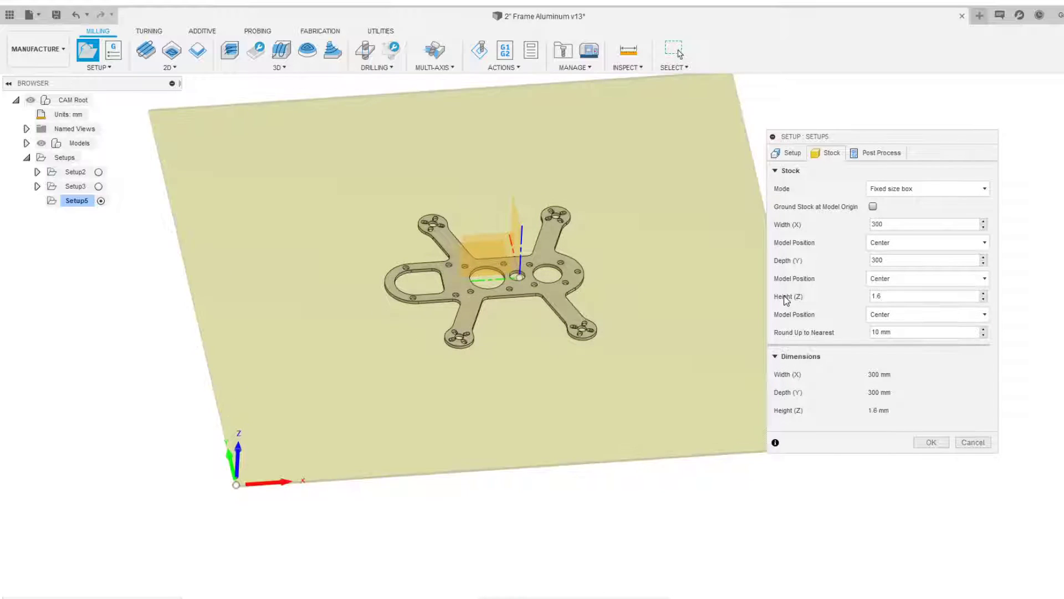
Orbit and zoom around the stock to inspect its thickness against the plate
scroll(576, 294, "up", 4)
middle_click_drag(463, 314, 438, 268, "shift")
left_click(1061, 119)
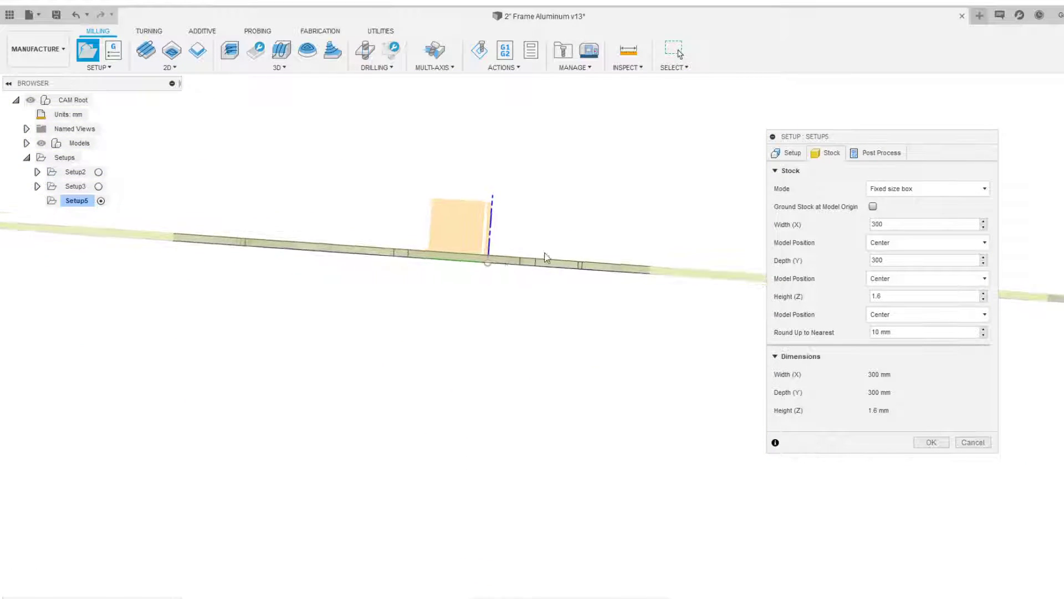
scroll(318, 257, "up", 3)
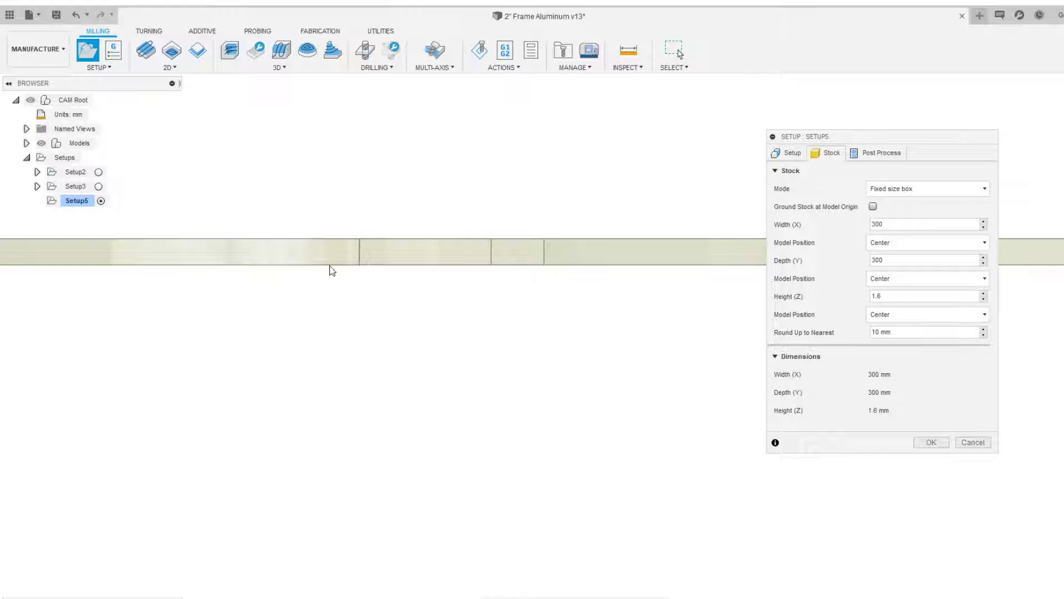
scroll(484, 297, "down", 7)
middle_click_drag(428, 270, 384, 363, "shift")
scroll(430, 337, "down", 2)
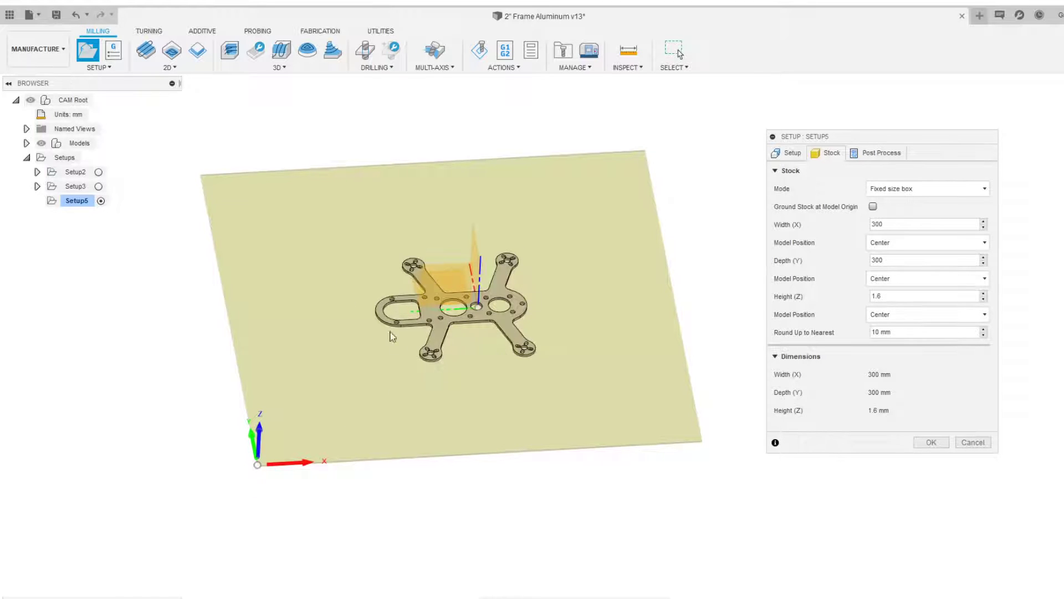
middle_click_drag(549, 363, 527, 358)
scroll(527, 359, "up", 2)
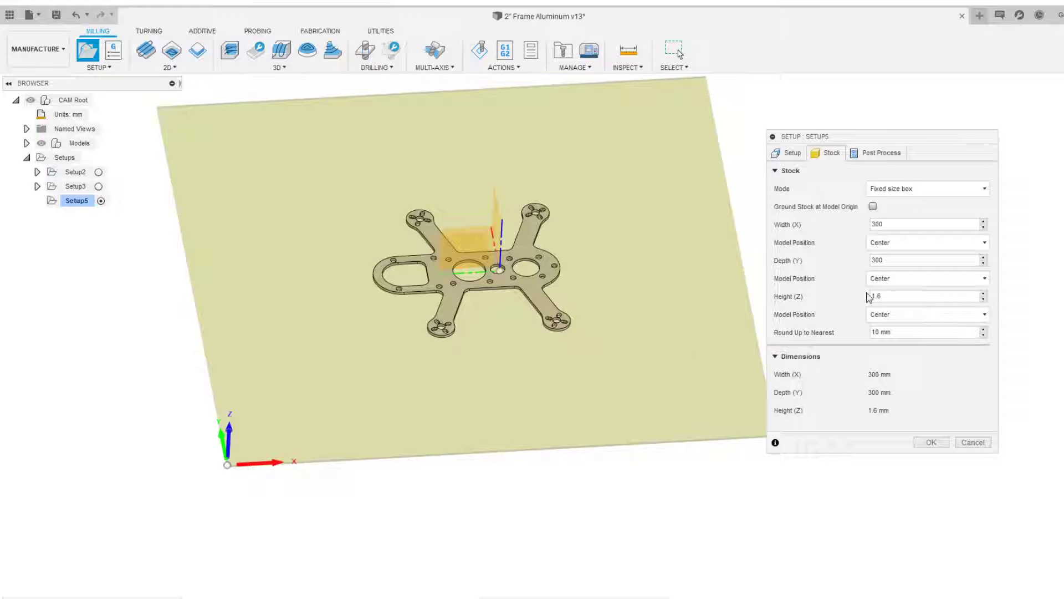
Set the X model position to Offset from left side (-X) with a 5 mm offset
left_click(915, 246)
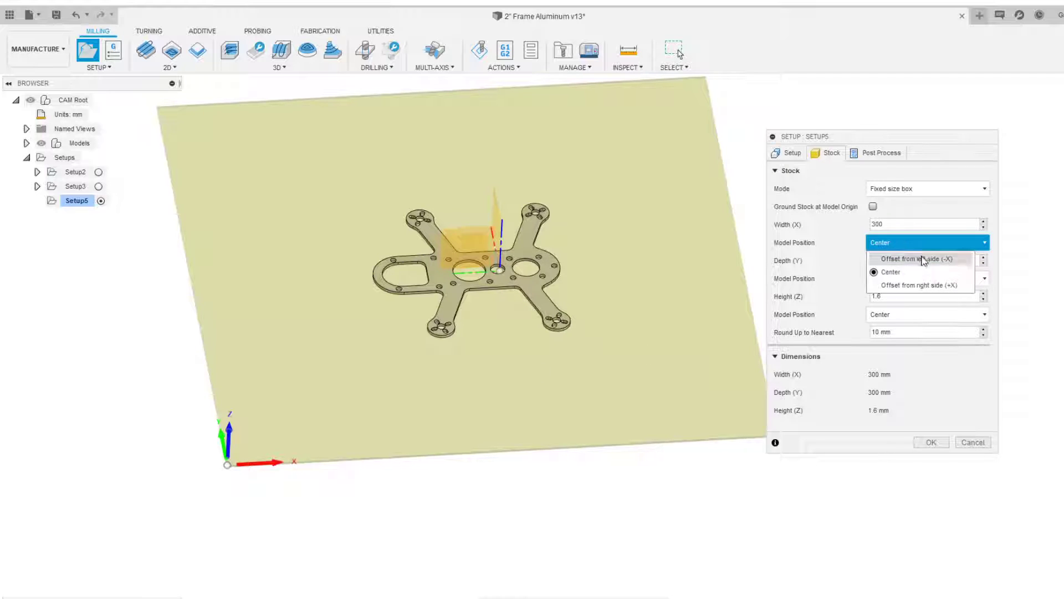
left_click(923, 259)
left_click(905, 263)
type("5")
Set the Y model position to Offset from front side (-Y) with a 5 mm offset
left_click(899, 297)
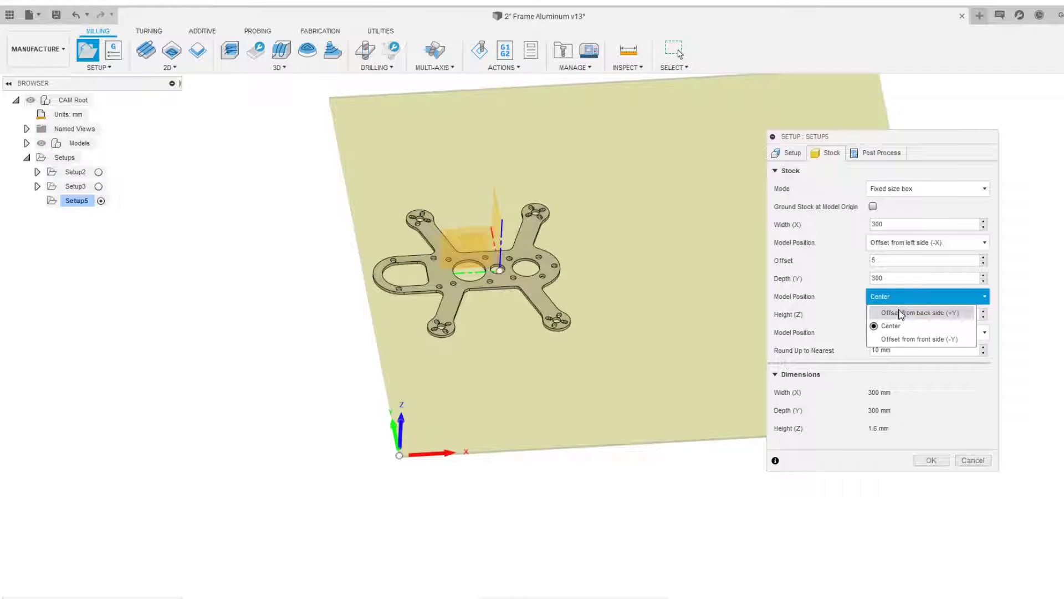
left_click(902, 337)
left_click_drag(930, 315, 798, 313)
type("5")
Zoom and pan to examine the plate's position relative to the stock corner
scroll(644, 326, "down", 2)
middle_click_drag(624, 283, 530, 396)
scroll(441, 453, "up", 3)
scroll(440, 453, "up", 3)
middle_click_drag(428, 438, 416, 481, "shift")
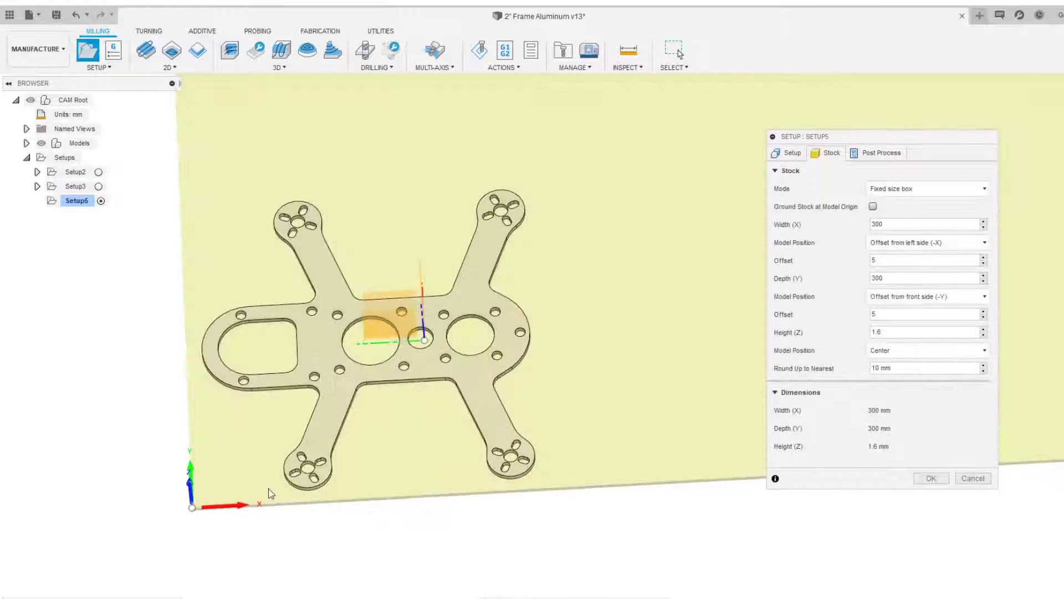
scroll(250, 488, "up", 1)
middle_click_drag(227, 482, 297, 461)
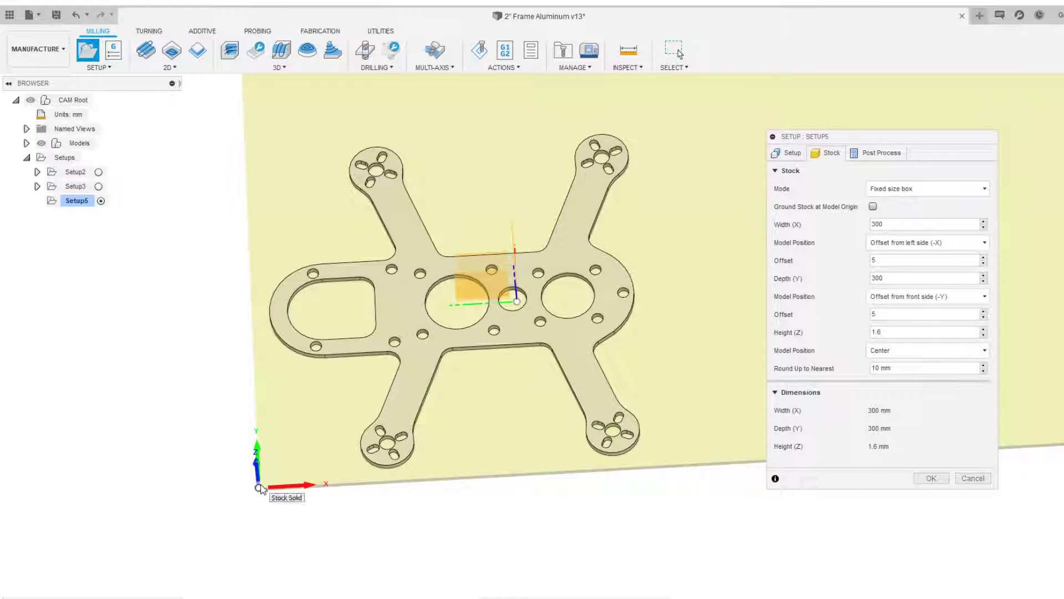
scroll(577, 225, "down", 2)
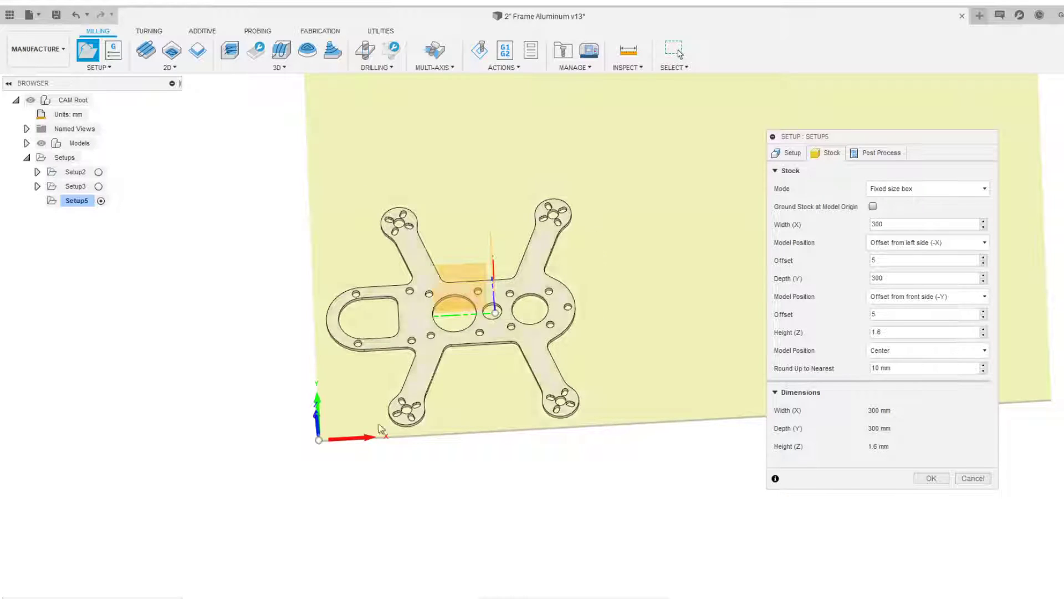
scroll(606, 339, "down", 2)
middle_click_drag(606, 339, 561, 327)
Set the stock width (X) to 150 mm
double_click(873, 224)
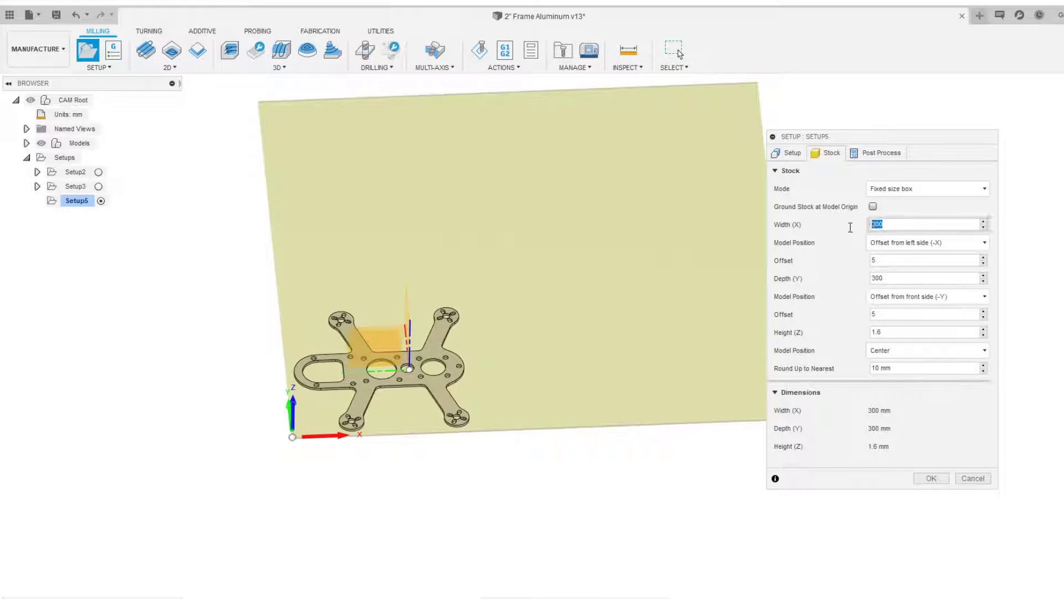
type("10")
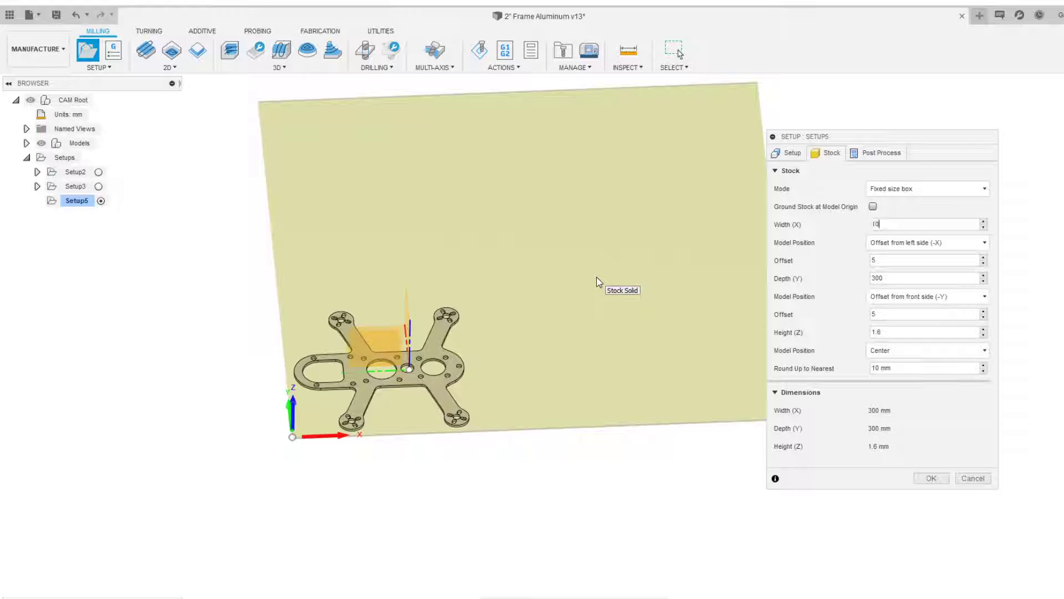
type("0")
key("Return")
type("150")
key("Return")
key("Tab")
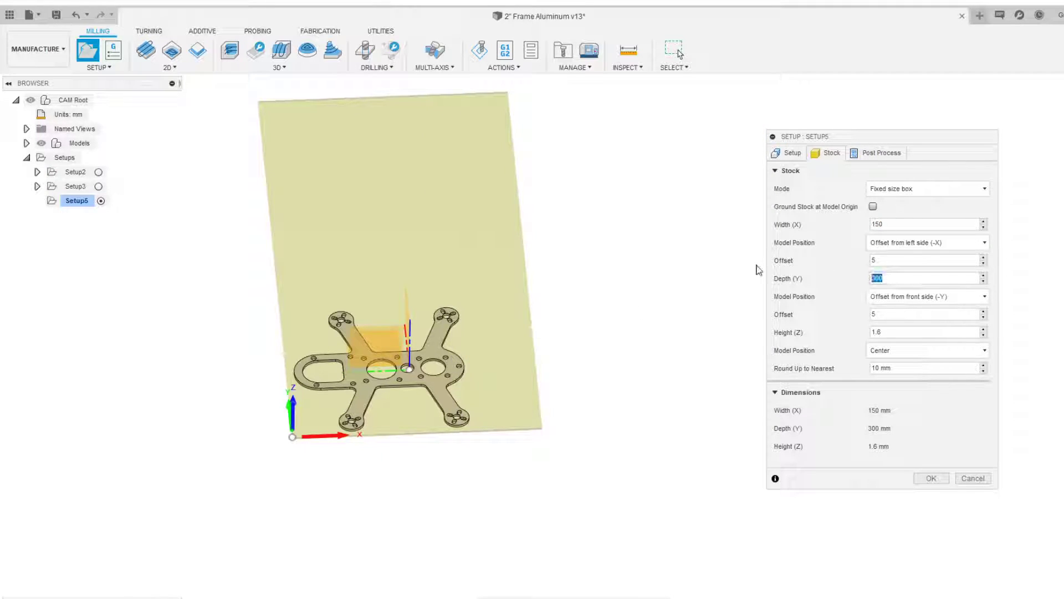
Set the stock width (X) and depth (Y) to 120 mm each
scroll(429, 302, "up", 2)
middle_click_drag(475, 310, 480, 328, "shift")
left_click_drag(889, 224, 797, 221)
type("120")
key("Return")
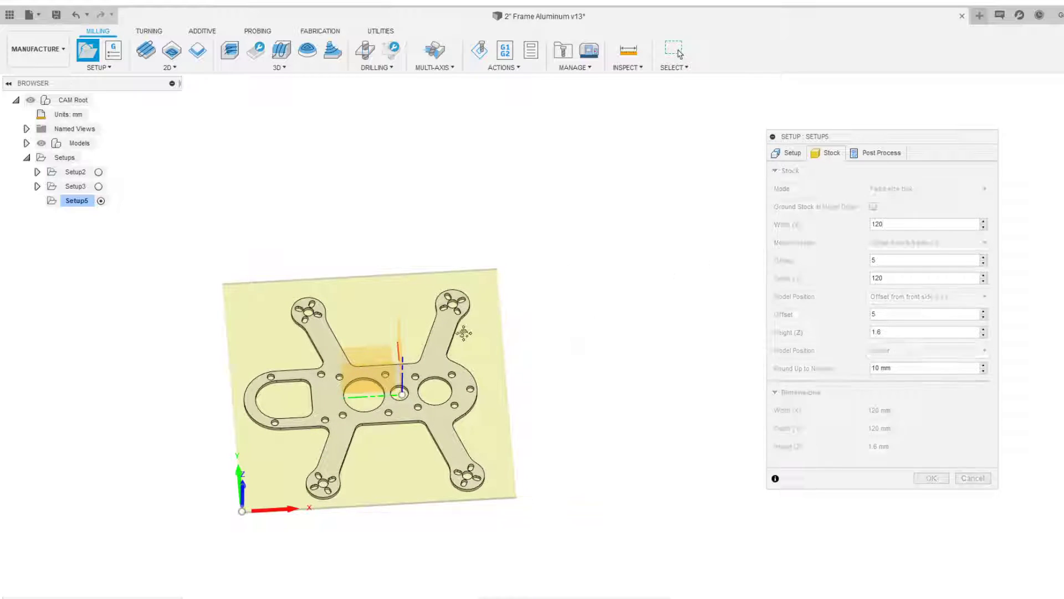
Review the resized stock around the plate from several angles and confirm the setup
scroll(348, 466, "up", 3)
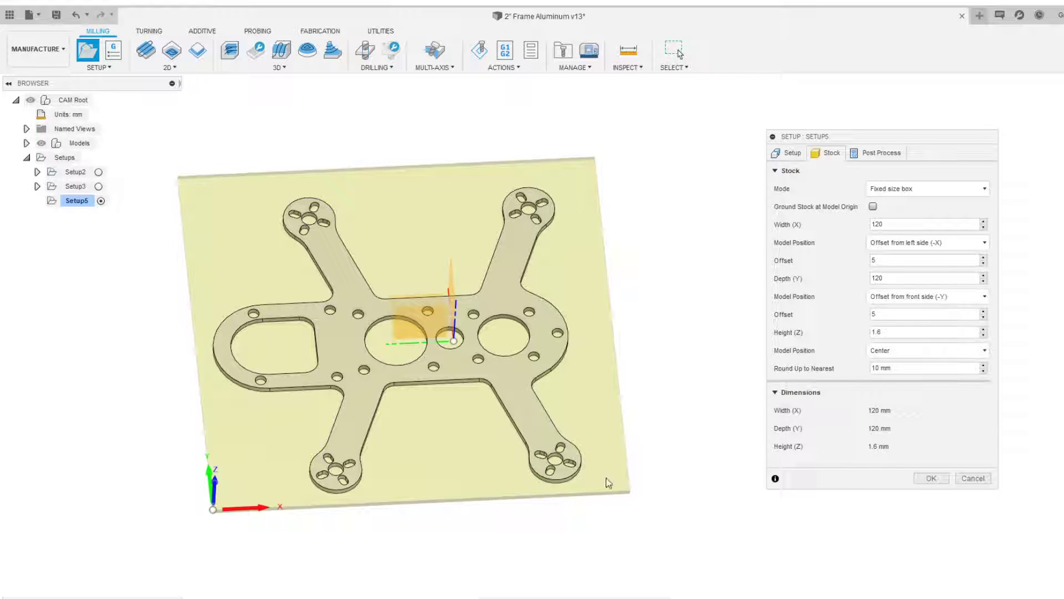
scroll(220, 490, "down", 3)
middle_click_drag(221, 490, 313, 461)
scroll(325, 456, "up", 2)
scroll(315, 421, "up", 2)
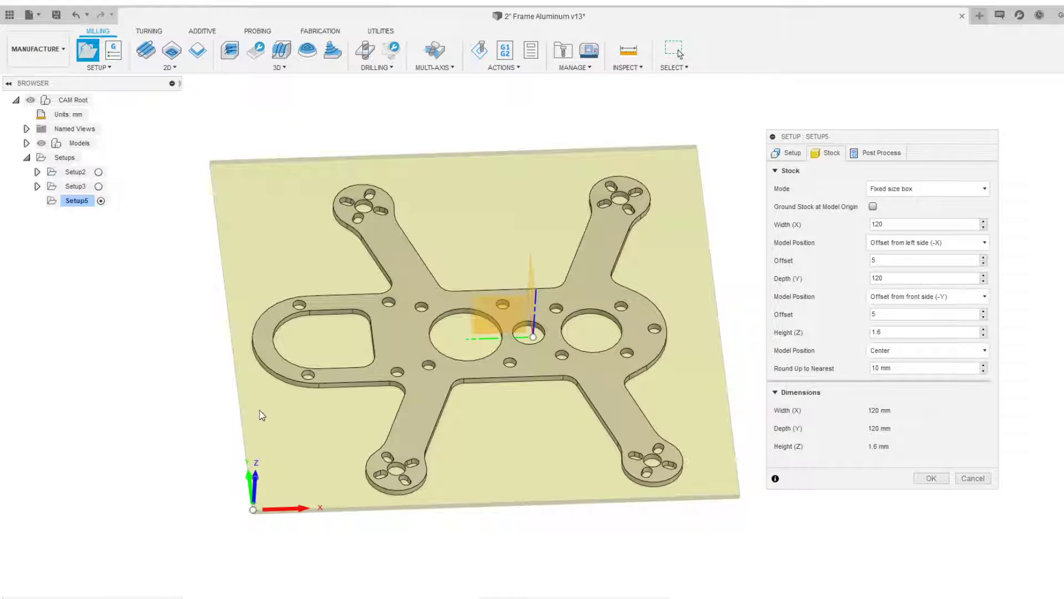
scroll(260, 411, "up", 2)
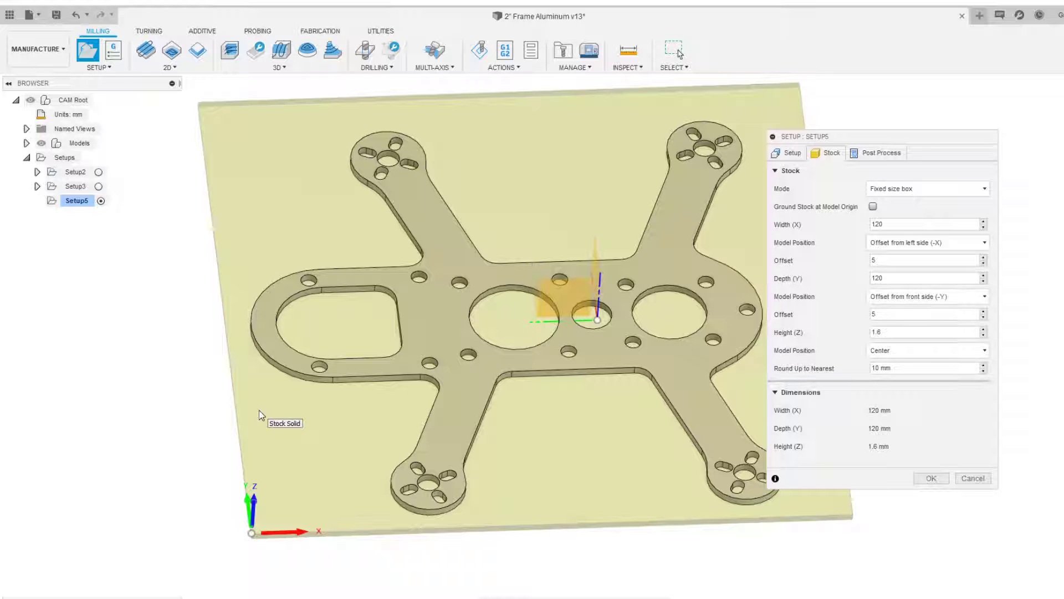
middle_click_drag(350, 370, 319, 366)
middle_click_drag(323, 410, 327, 396, "shift")
scroll(371, 391, "down", 1)
middle_click_drag(503, 339, 543, 315)
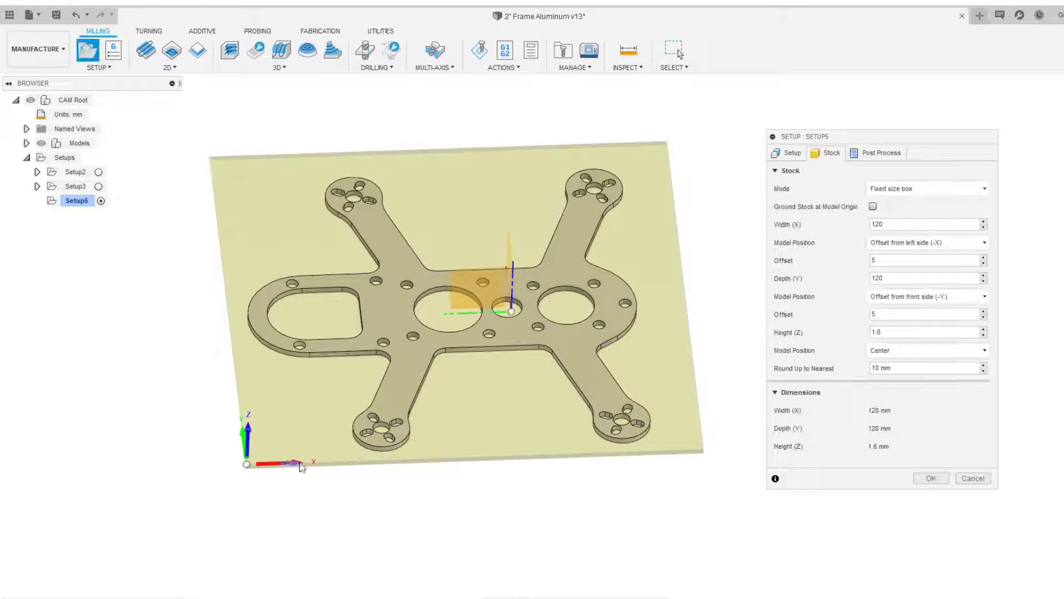
scroll(280, 445, "down", 4)
middle_click_drag(280, 445, 400, 397)
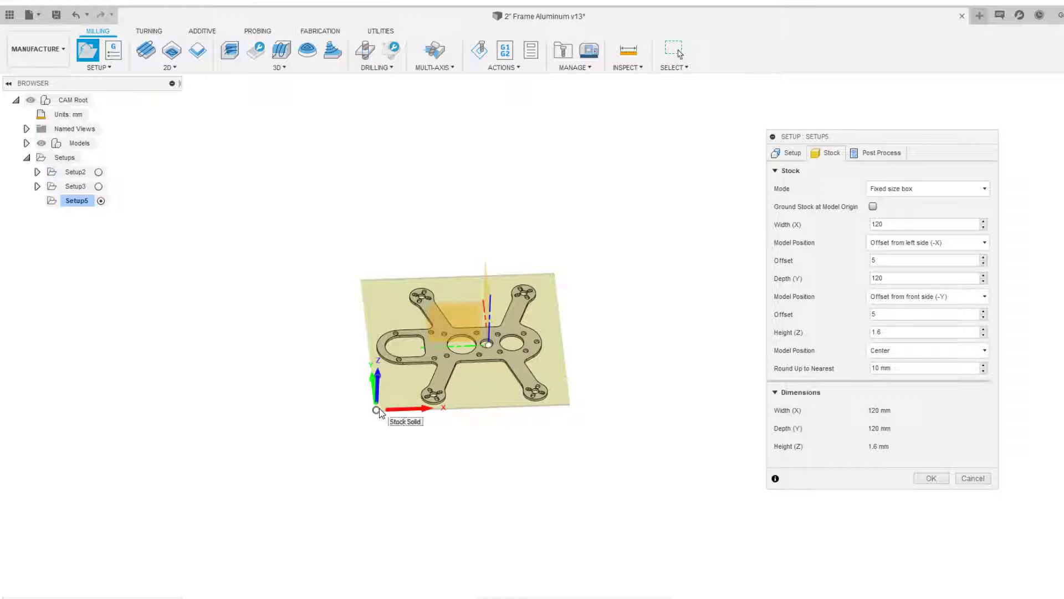
scroll(379, 410, "up", 2)
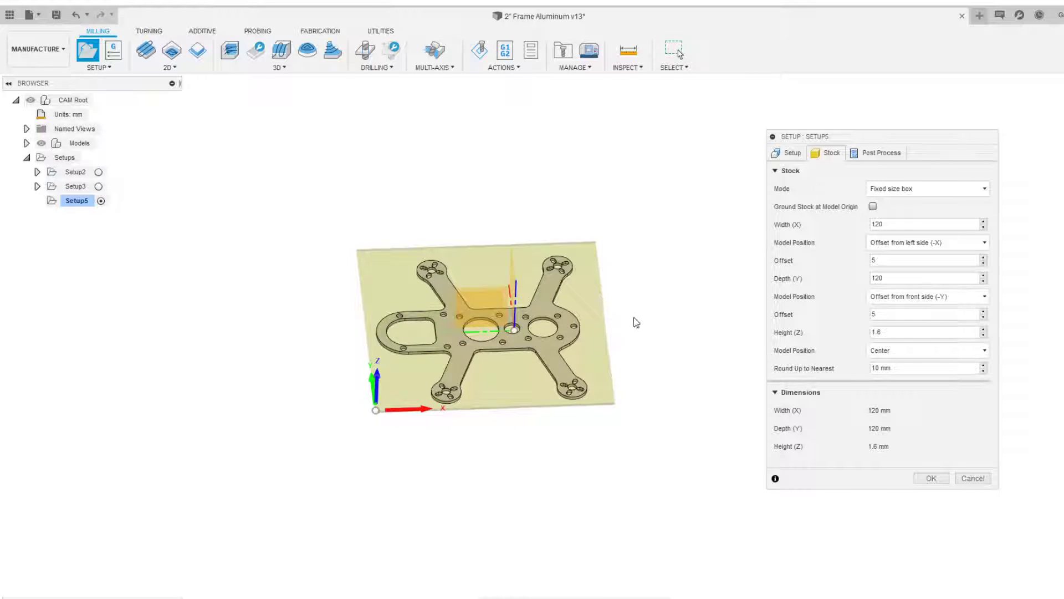
scroll(551, 486, "up", 3)
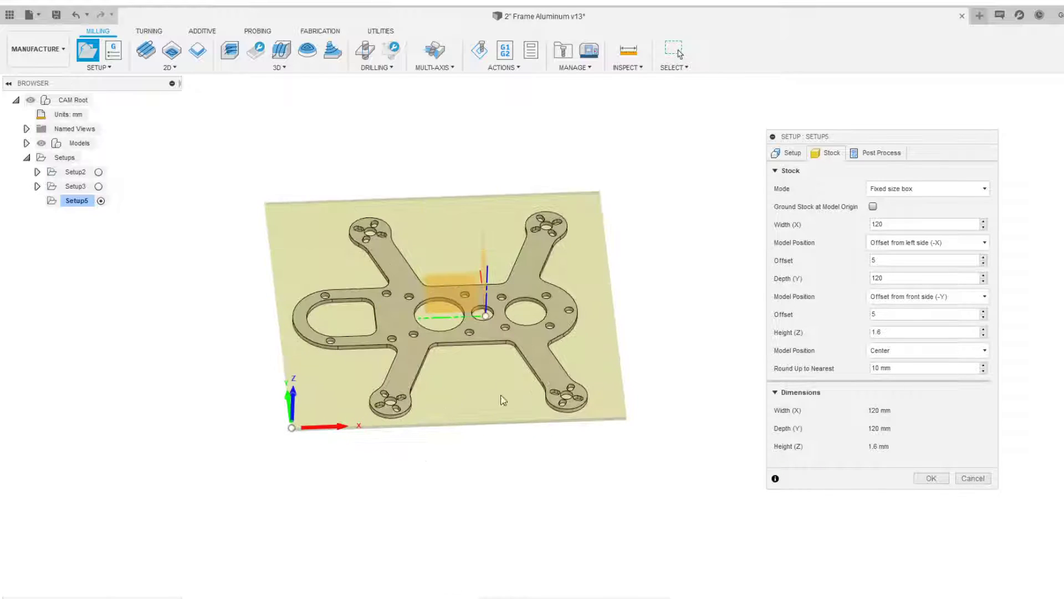
middle_click_drag(480, 363, 493, 409, "shift")
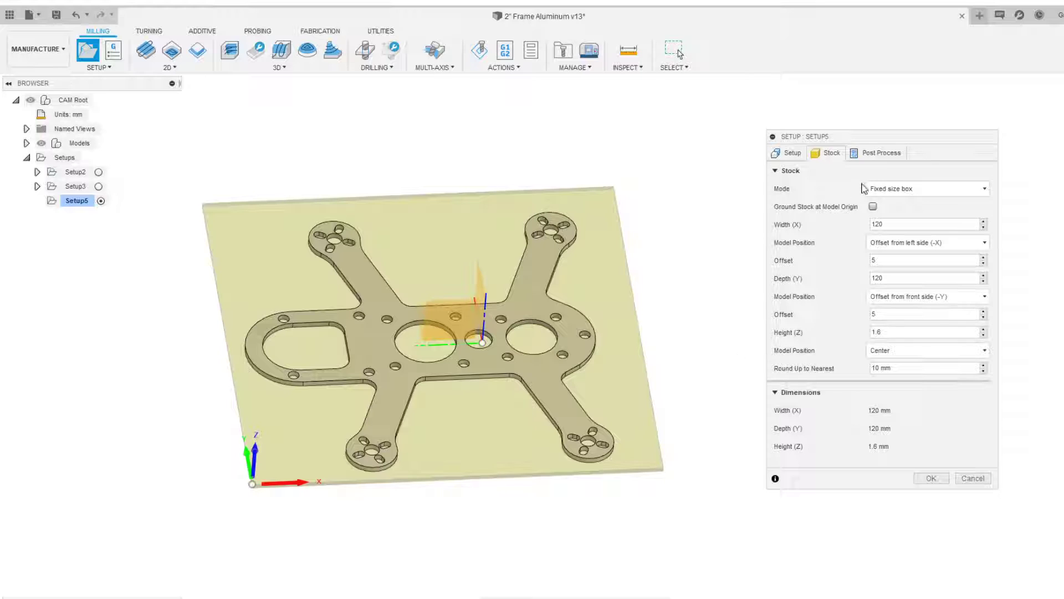
left_click(931, 478)
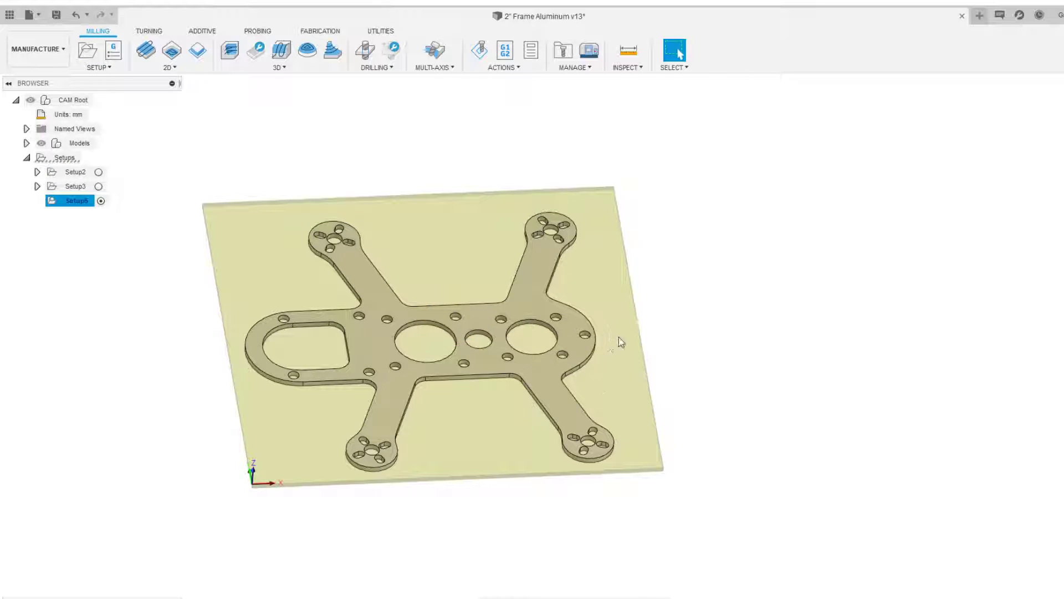
Zoom and orbit around the plate to examine its holes, slots and cutouts
scroll(618, 339, "up", 3)
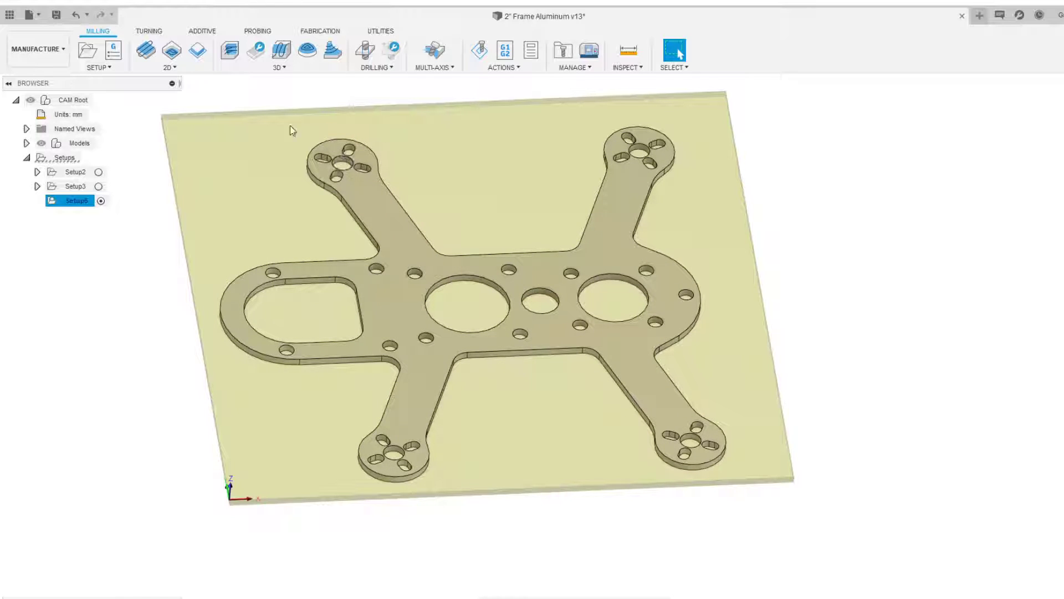
left_click(170, 66)
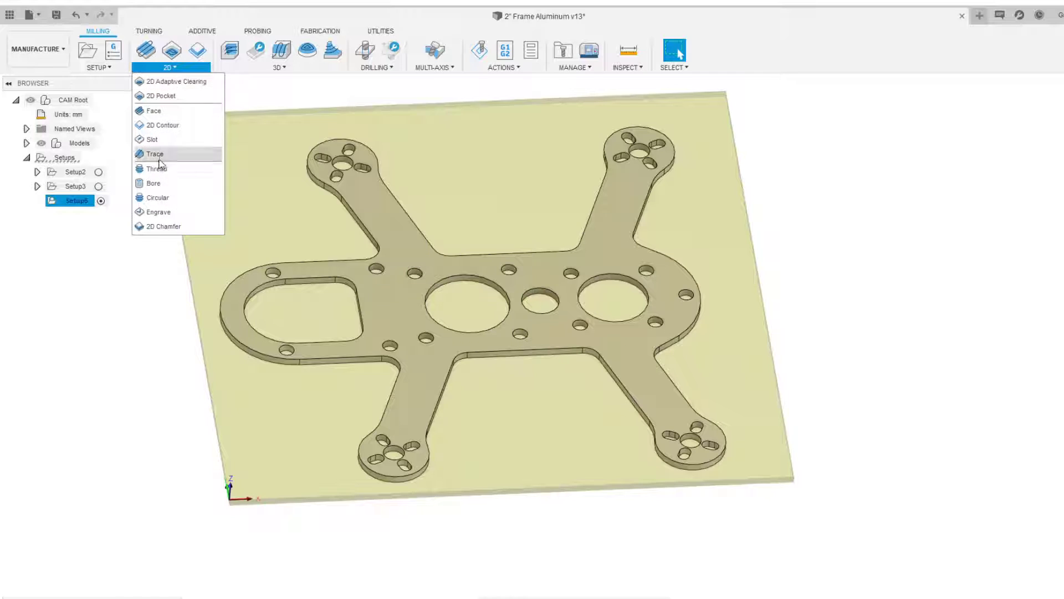
left_click(470, 96)
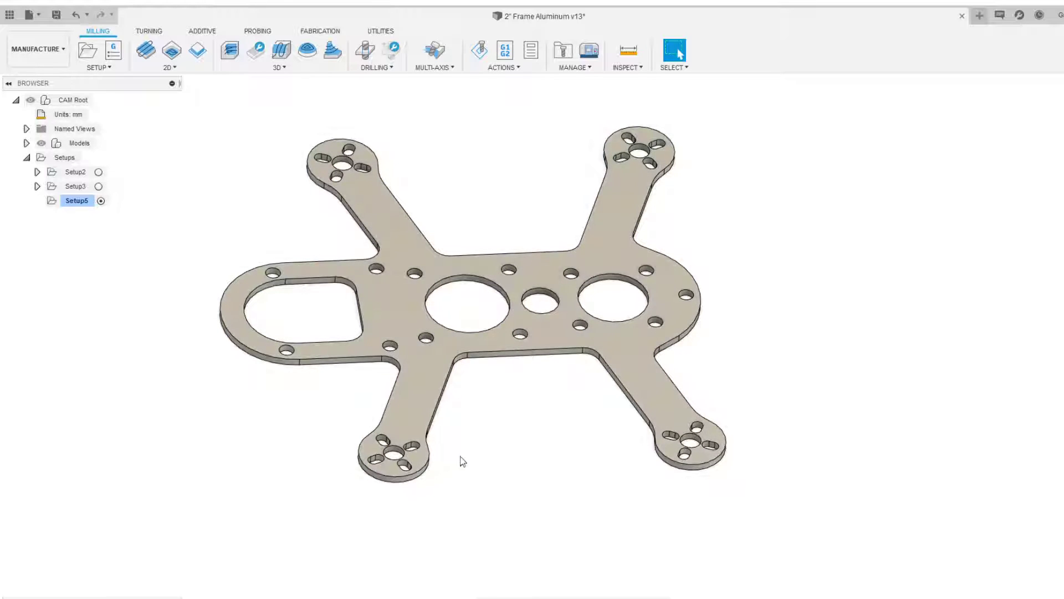
scroll(463, 420, "up", 3)
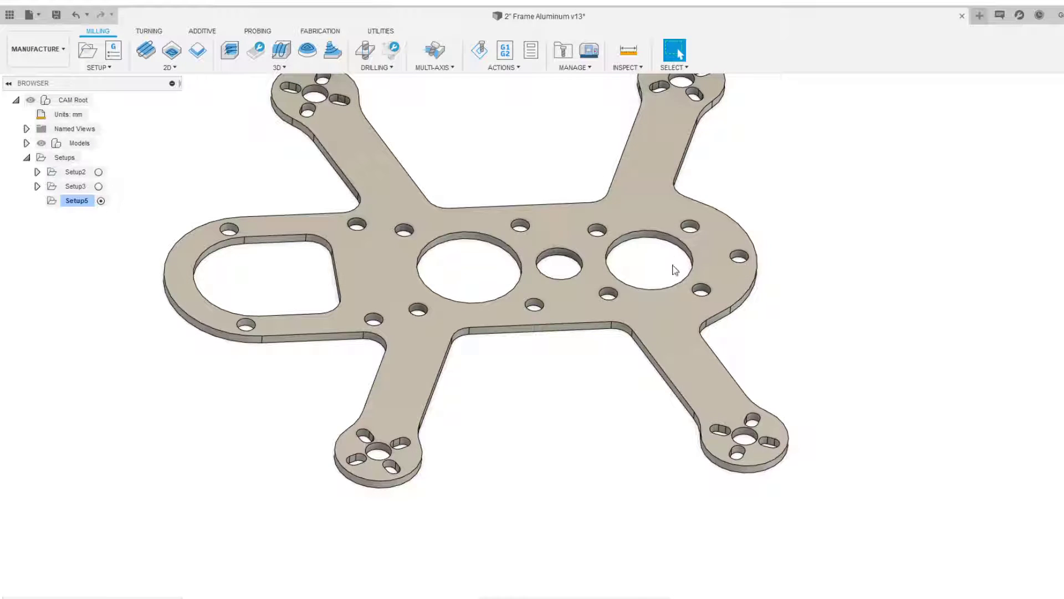
scroll(315, 271, "down", 1)
middle_click_drag(321, 278, 312, 296)
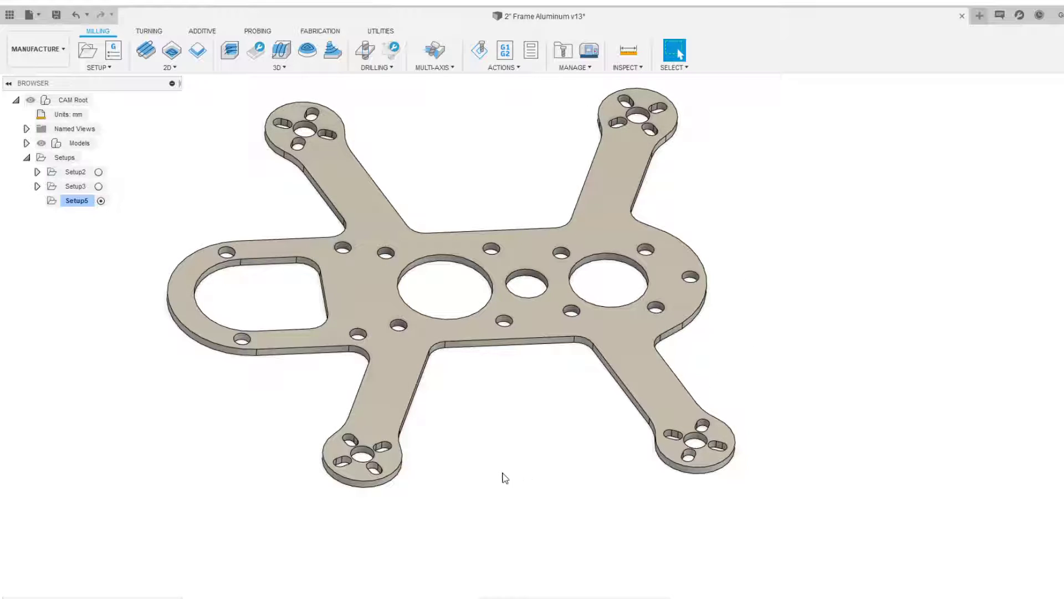
scroll(499, 470, "up", 2)
scroll(573, 495, "down", 2)
middle_click_drag(499, 469, 568, 478)
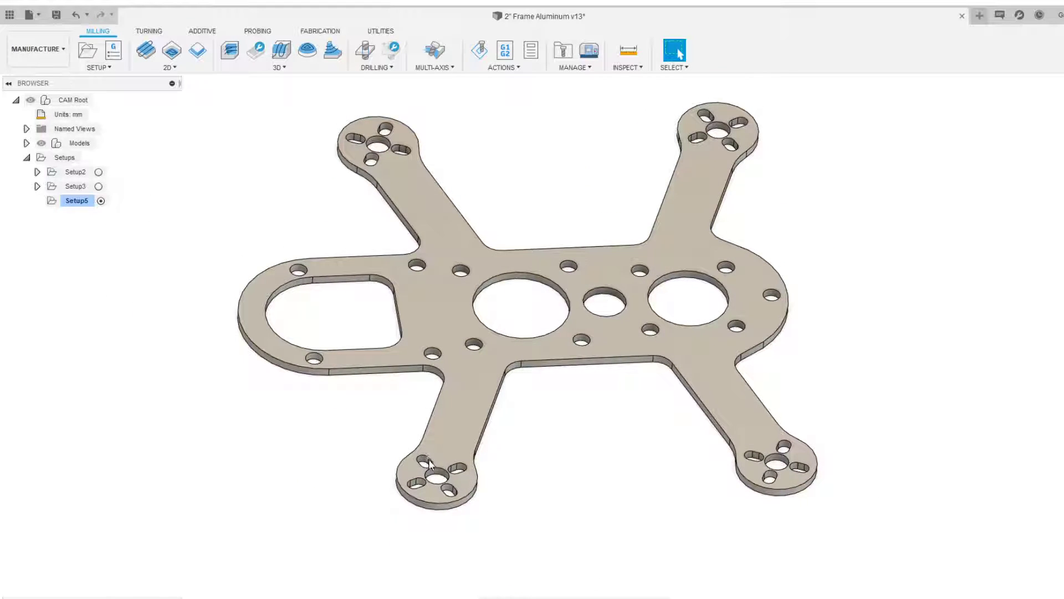
scroll(427, 465, "up", 4)
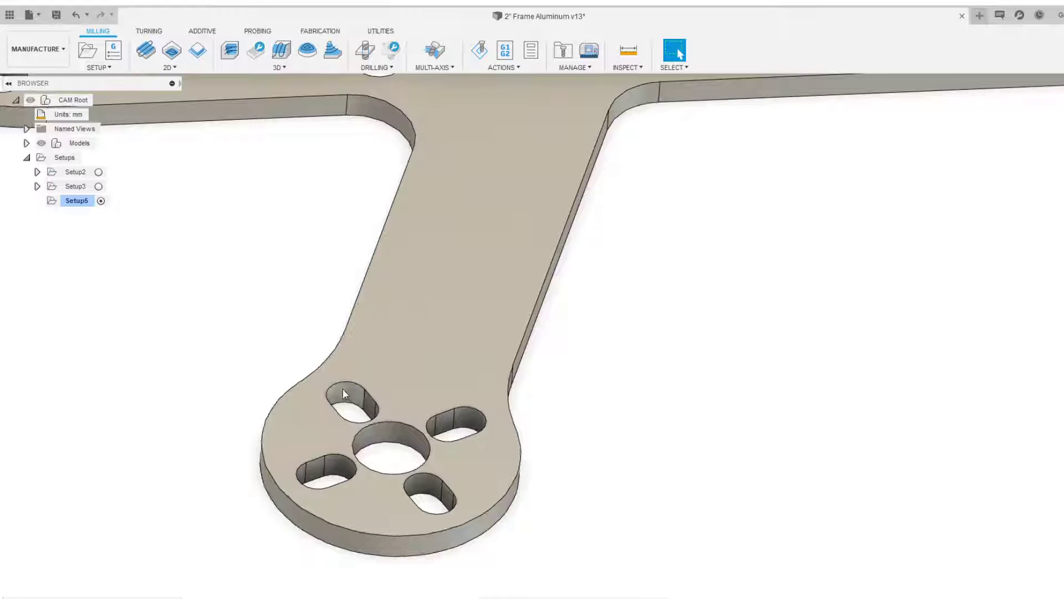
scroll(312, 383, "down", 4)
middle_click_drag(292, 338, 357, 398)
scroll(358, 393, "down", 2)
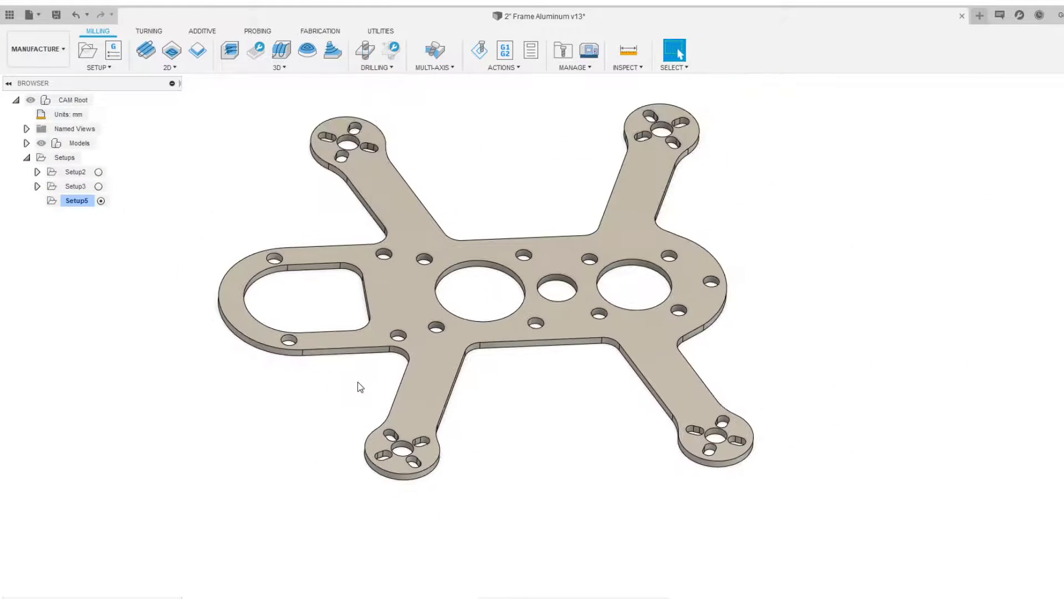
Start a 2D Bore operation and open the tool selection to browse the local tool library
left_click(169, 67)
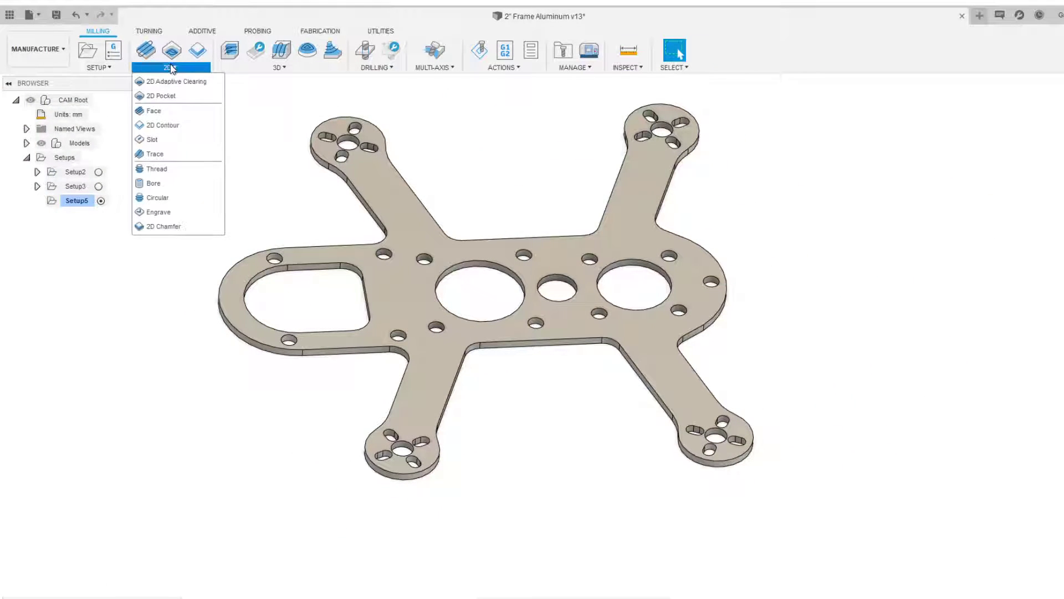
left_click(204, 185)
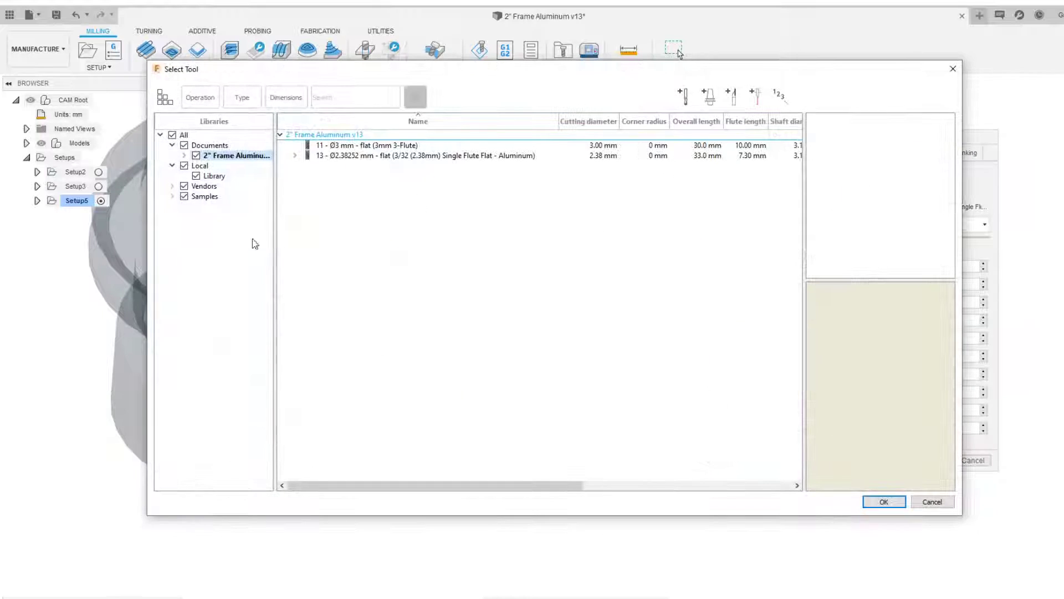
left_click(214, 176)
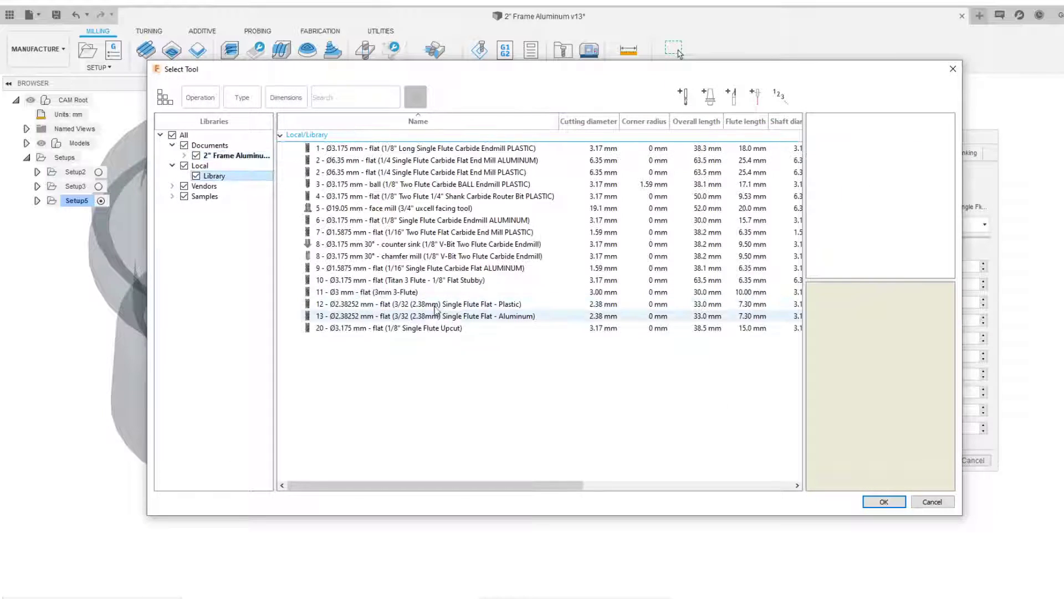
left_click(447, 355)
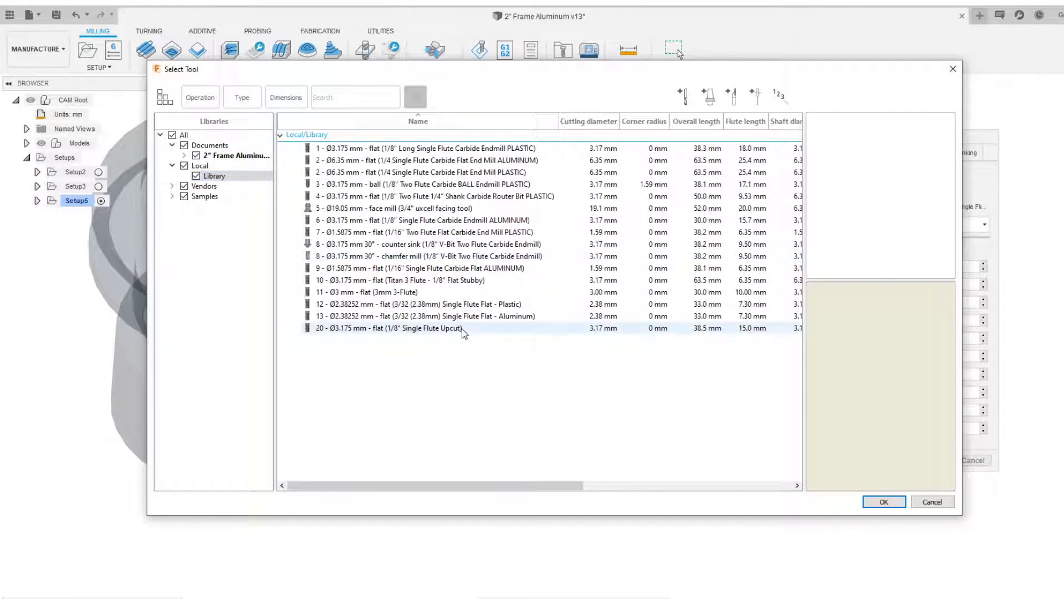
left_click(462, 317)
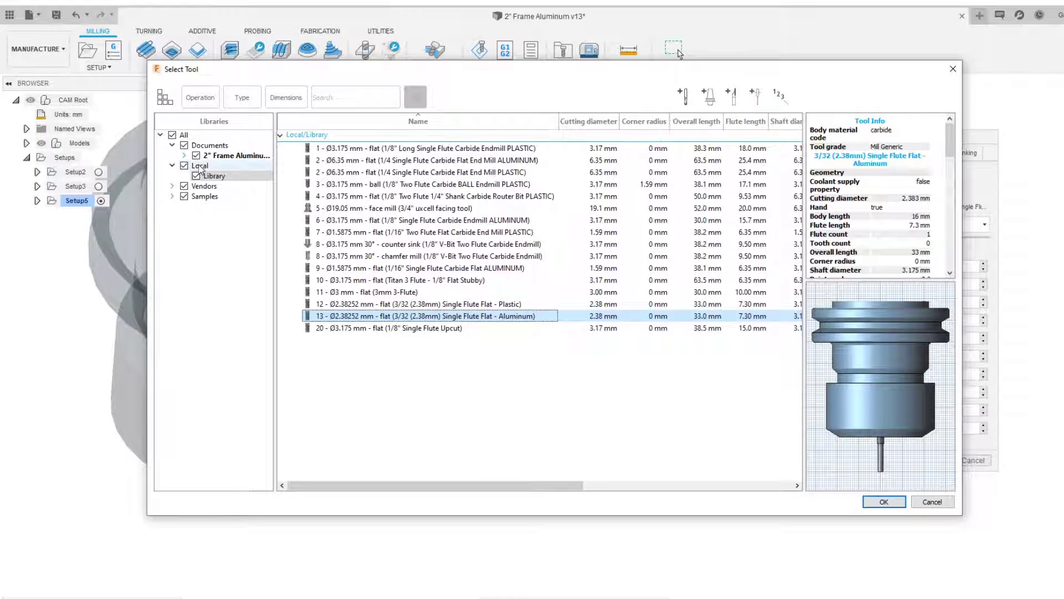
left_click(218, 176)
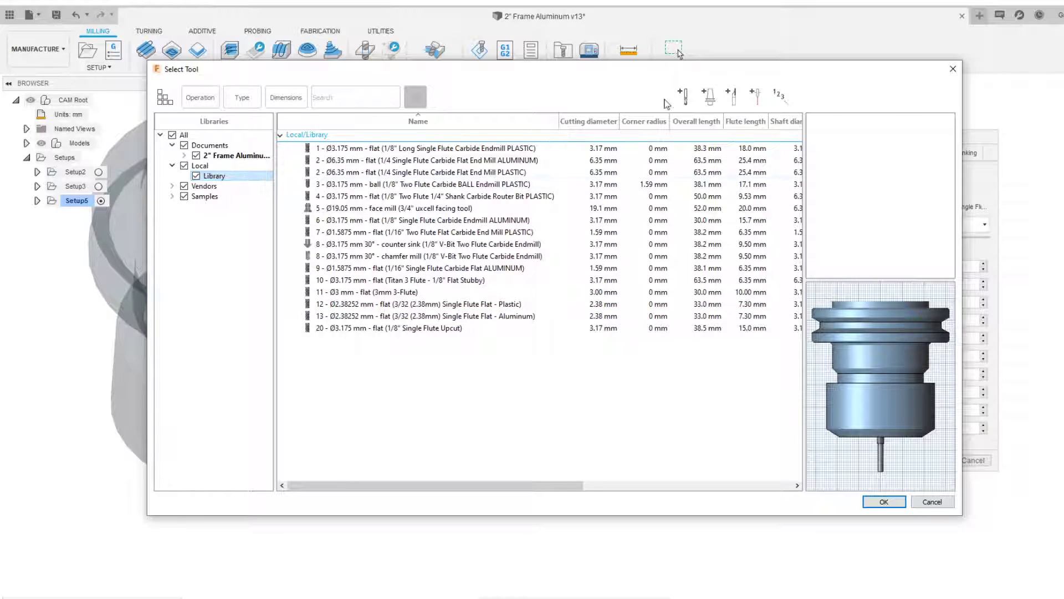
Open a new tool definition, review its Cutter, Shaft, Holder and Feed & Speed tabs, and cancel it
left_click(682, 98)
left_click(226, 65)
left_click(208, 63)
left_click(106, 64)
left_click(137, 64)
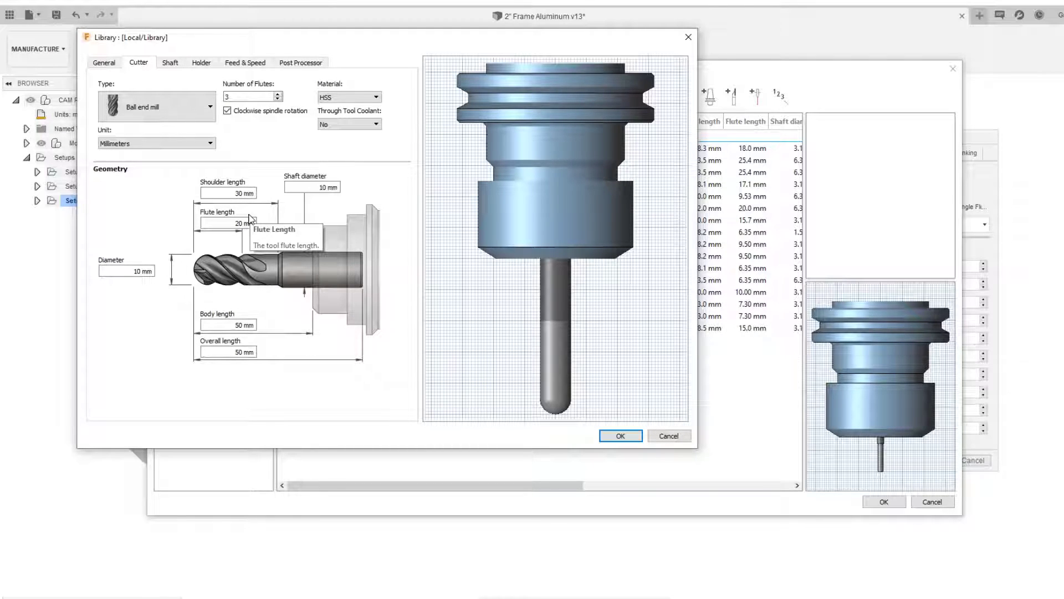
left_click(170, 63)
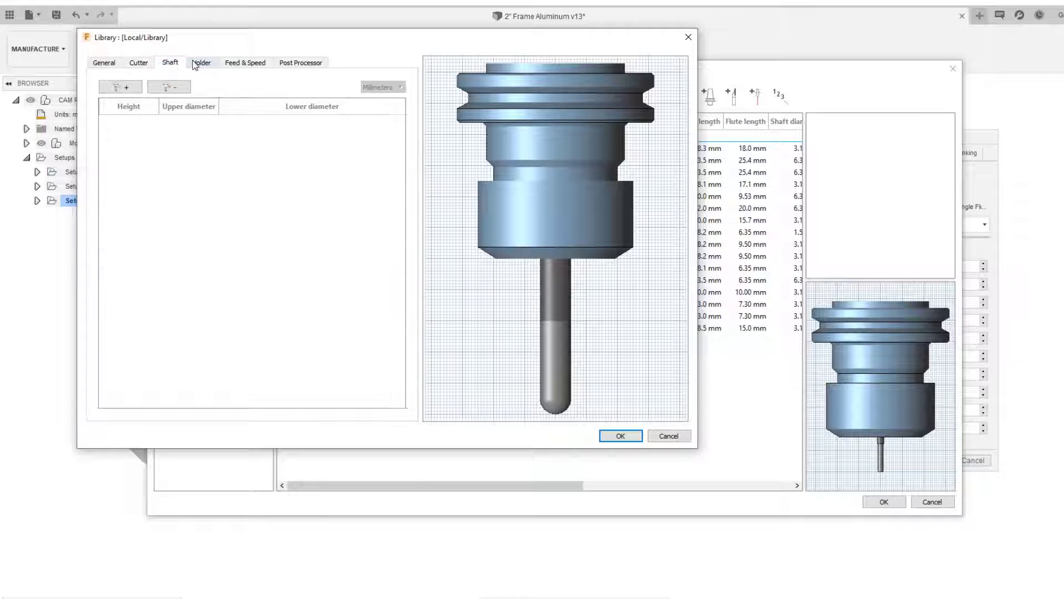
left_click(201, 64)
left_click(235, 65)
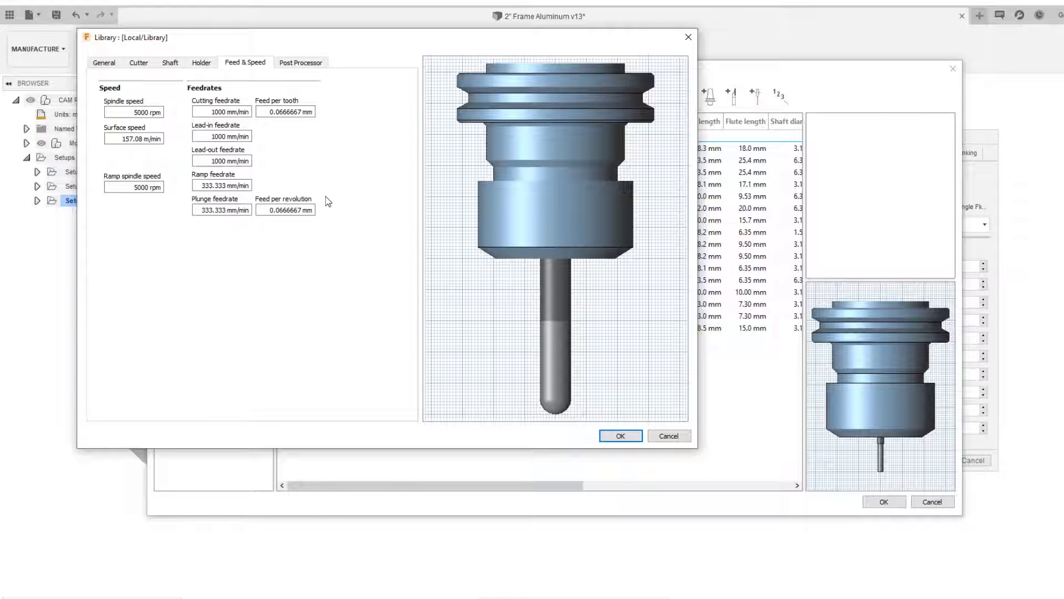
left_click(669, 435)
Choose tool #13, the 2.38 mm single-flute aluminum flat endmill, and set the spindle speed to 20000 rpm
left_click(445, 318)
double_click(445, 318)
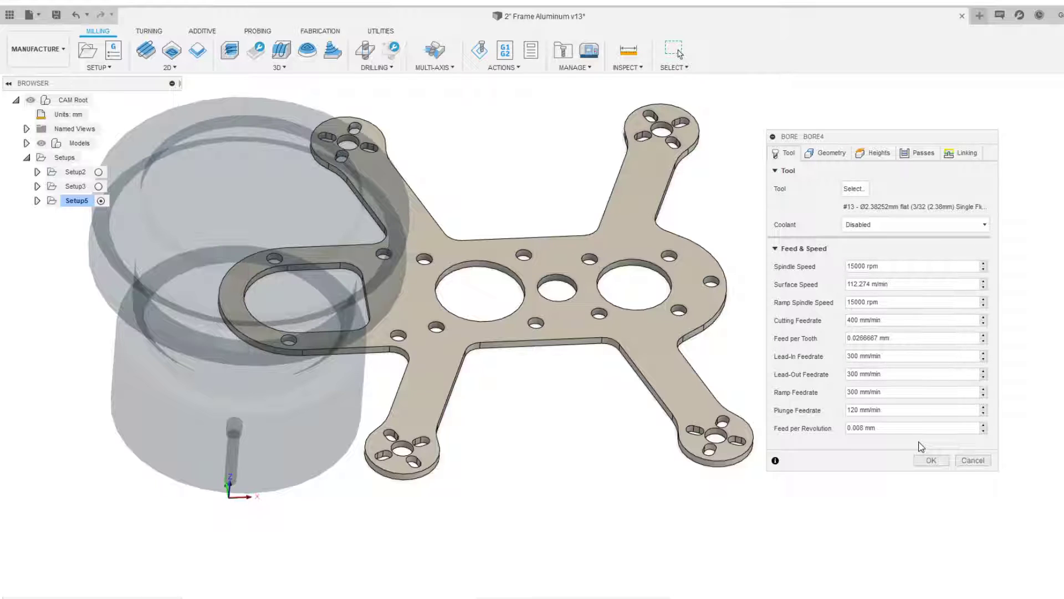
left_click(854, 266)
key("BackSpace")
key("BackSpace")
type("20")
left_click_drag(855, 302, 847, 302)
left_click(857, 320)
On the Geometry tab, select the small mounting holes and a motor-mount center hole as circular faces to bore
scroll(521, 229, "down", 1)
middle_click_drag(526, 185, 469, 231)
scroll(503, 220, "down", 1)
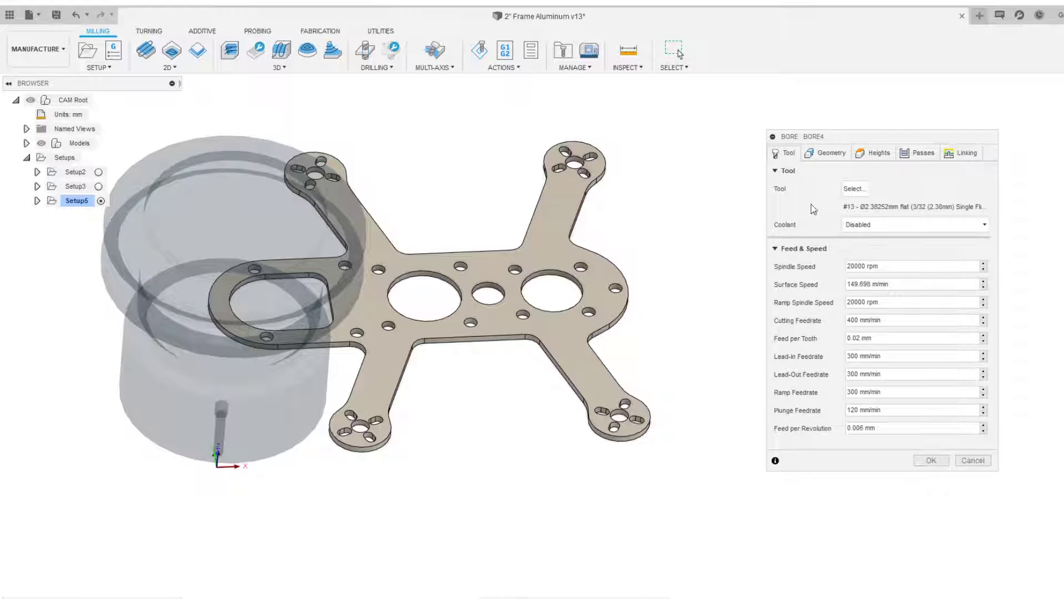
left_click(832, 153)
scroll(700, 197, "up", 1)
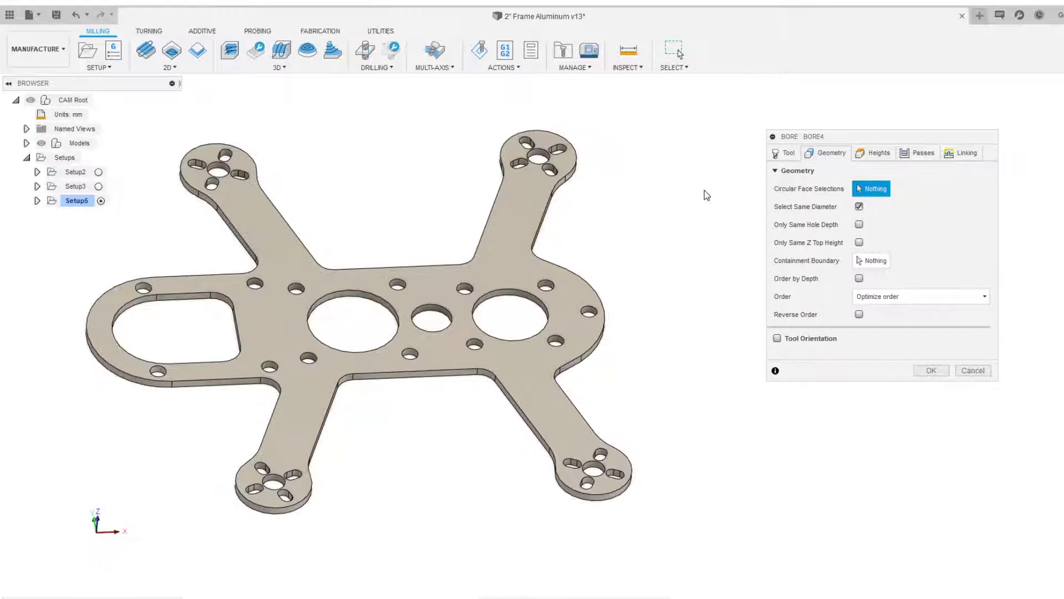
scroll(458, 214, "up", 2)
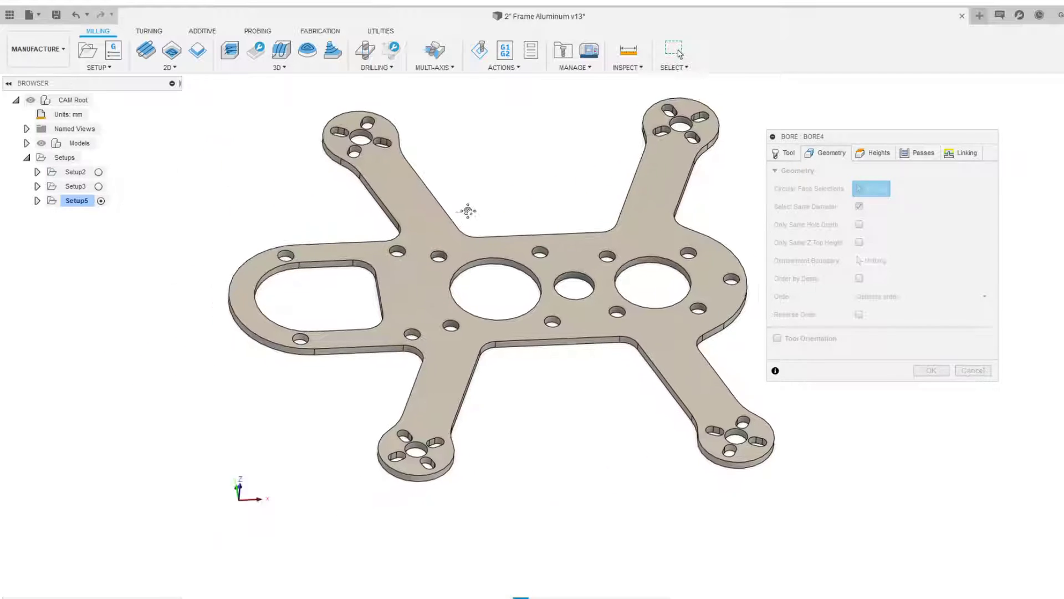
left_click(267, 256)
scroll(499, 446, "down", 2)
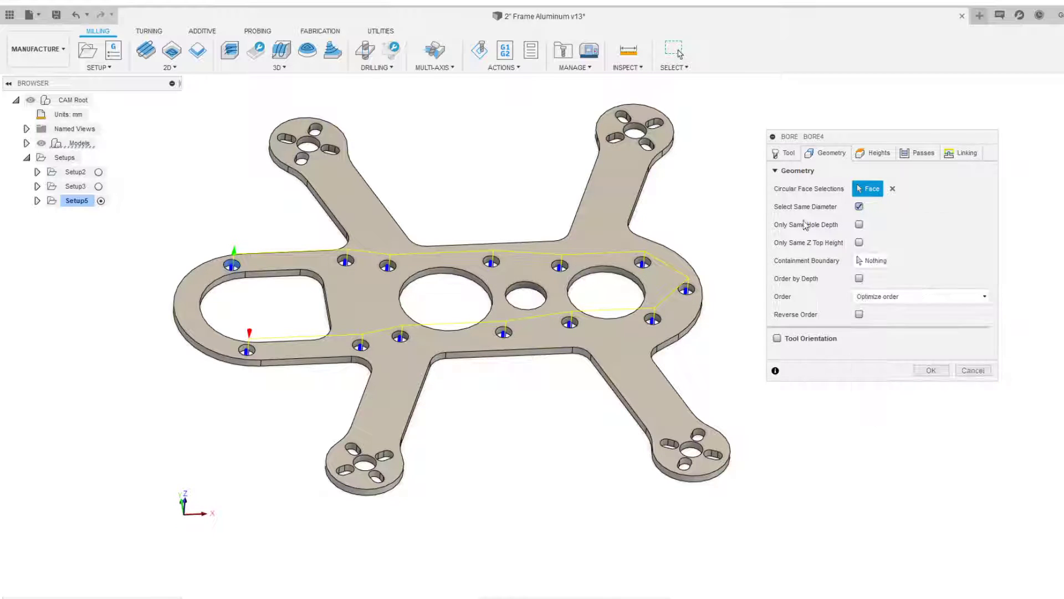
scroll(430, 287, "up", 1)
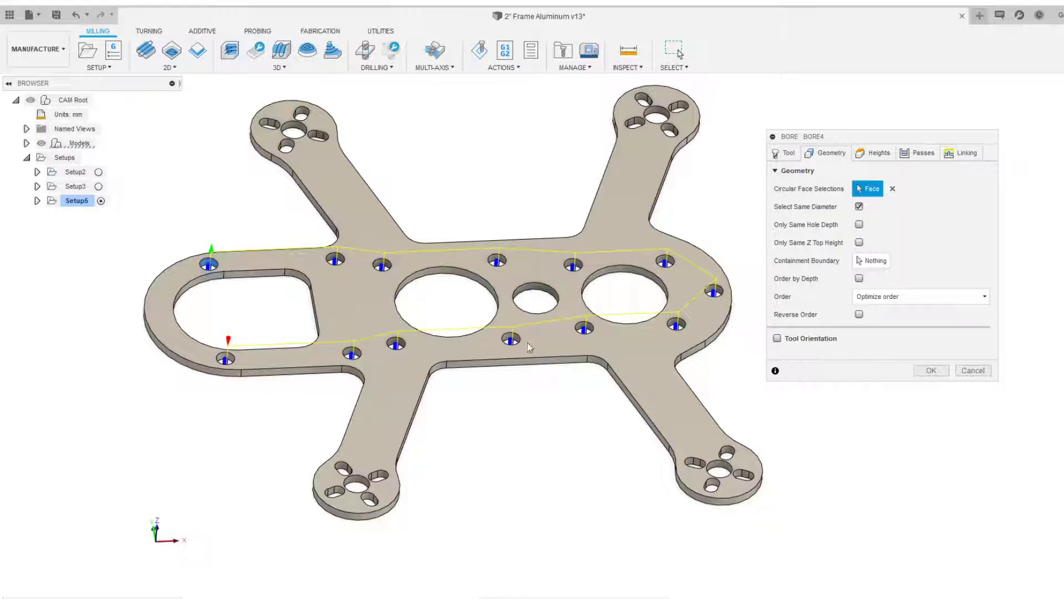
left_click(357, 485)
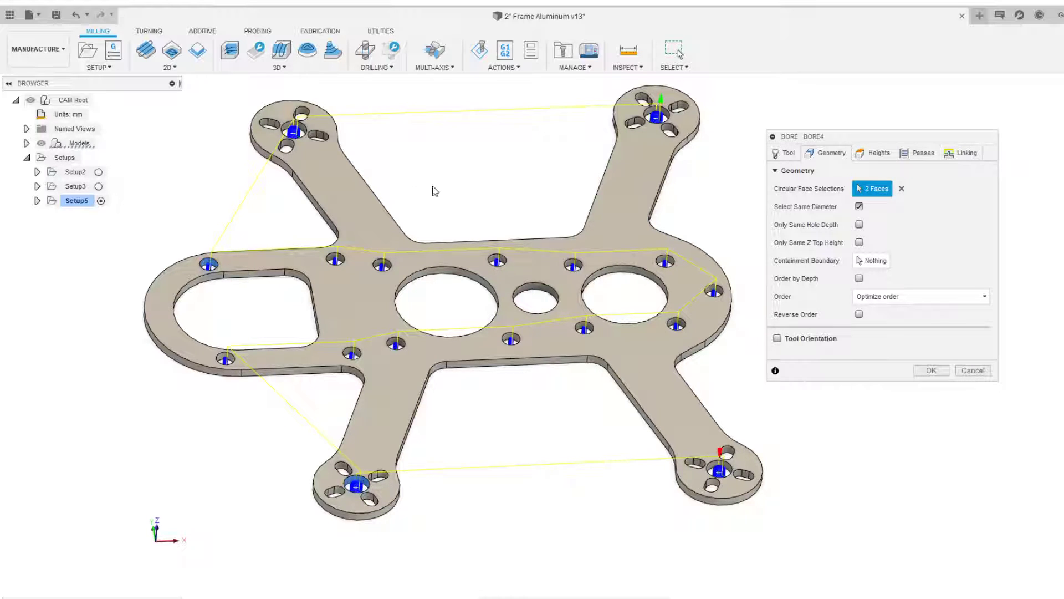
Add the three large central round cutouts to the circular face selection
middle_click_drag(442, 157, 395, 164)
left_click(486, 293)
scroll(487, 299, "up", 3)
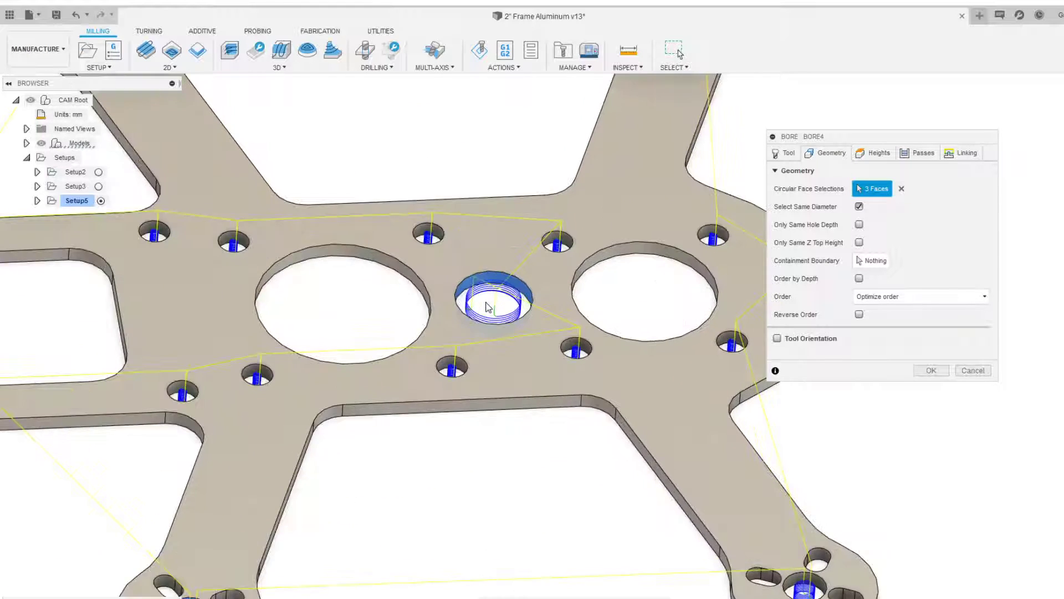
scroll(487, 304, "down", 3)
scroll(625, 265, "up", 4)
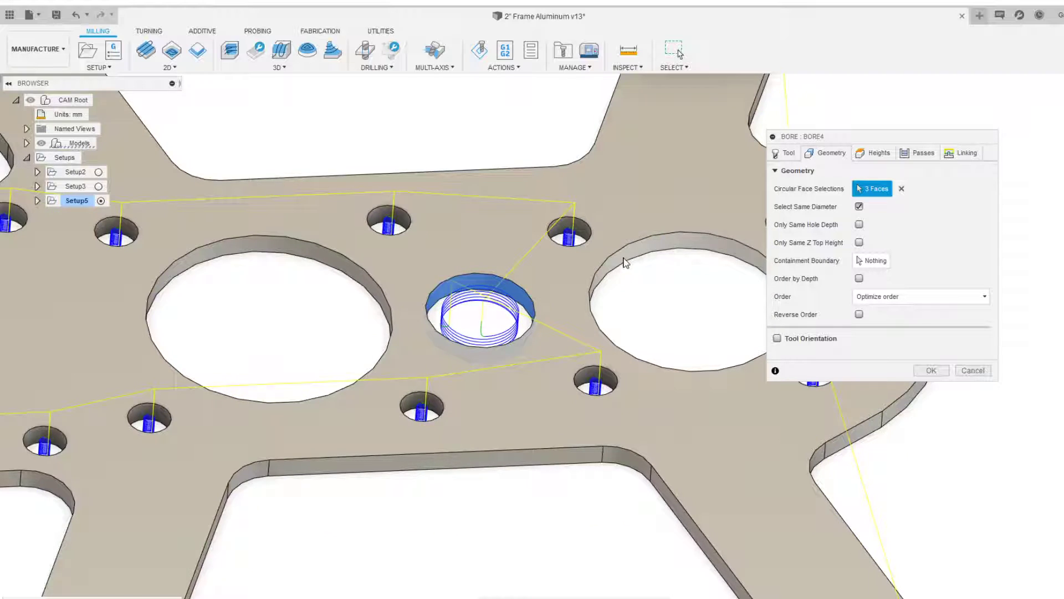
left_click(625, 262)
left_click(357, 273)
scroll(320, 321, "up", 2)
scroll(250, 278, "down", 2)
scroll(294, 166, "up", 6)
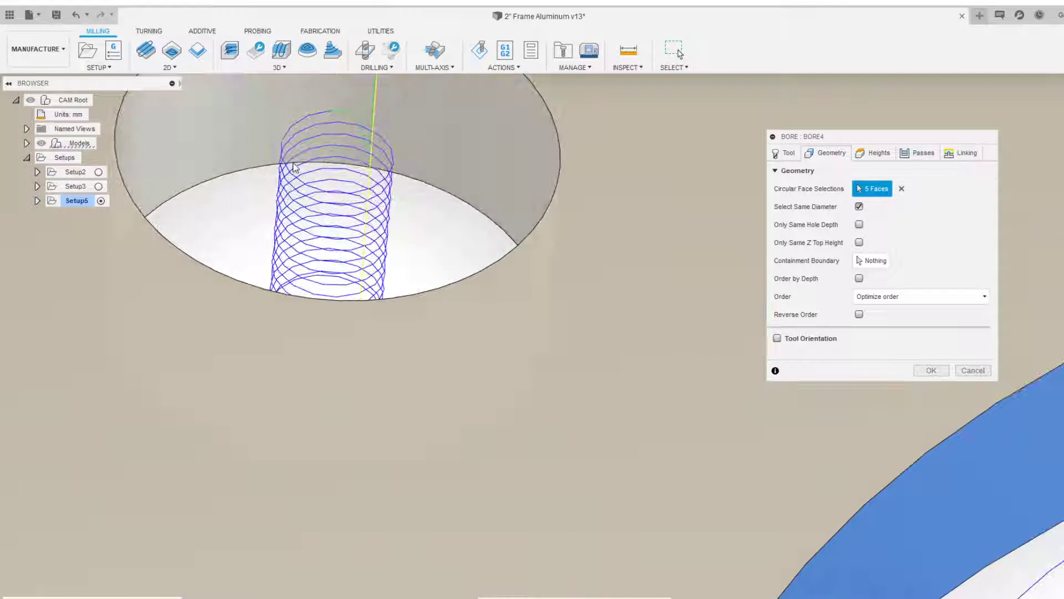
middle_click_drag(293, 166, 371, 222)
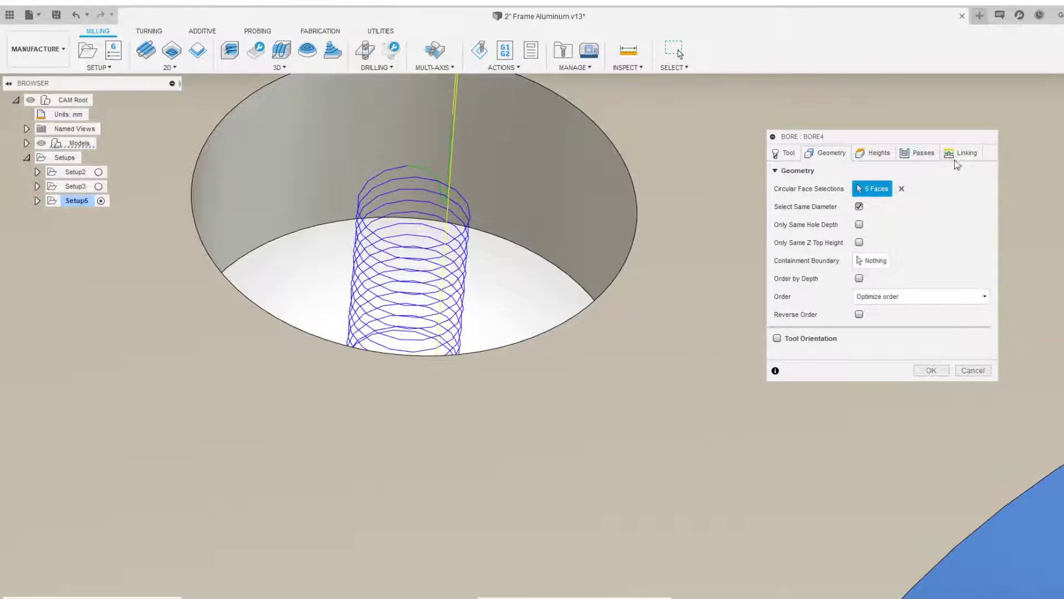
On the Passes tab, turn off Use Ramp Angle
left_click(957, 163)
left_click(923, 152)
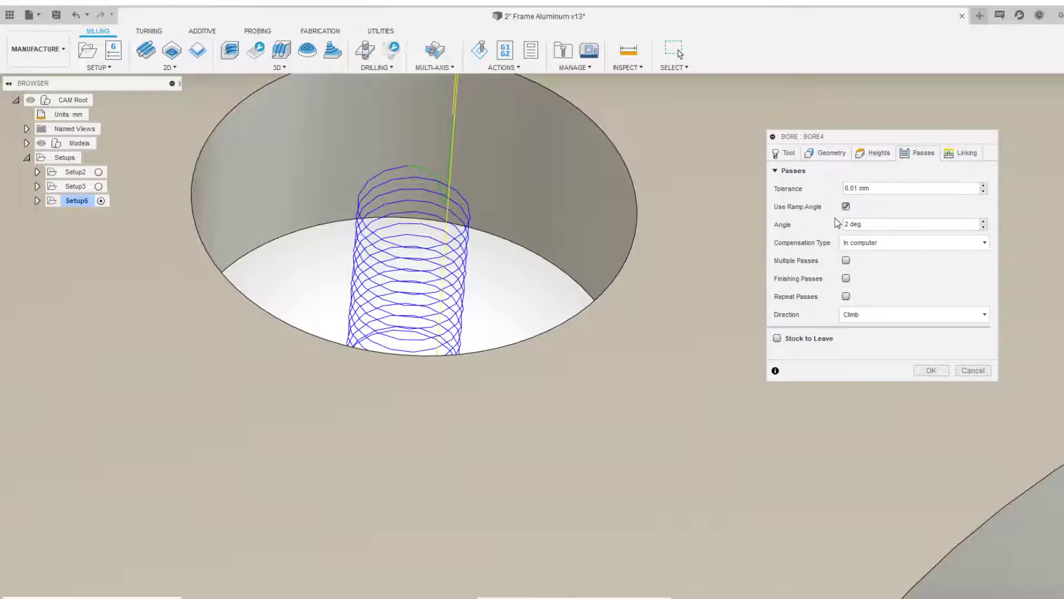
scroll(613, 238, "down", 10)
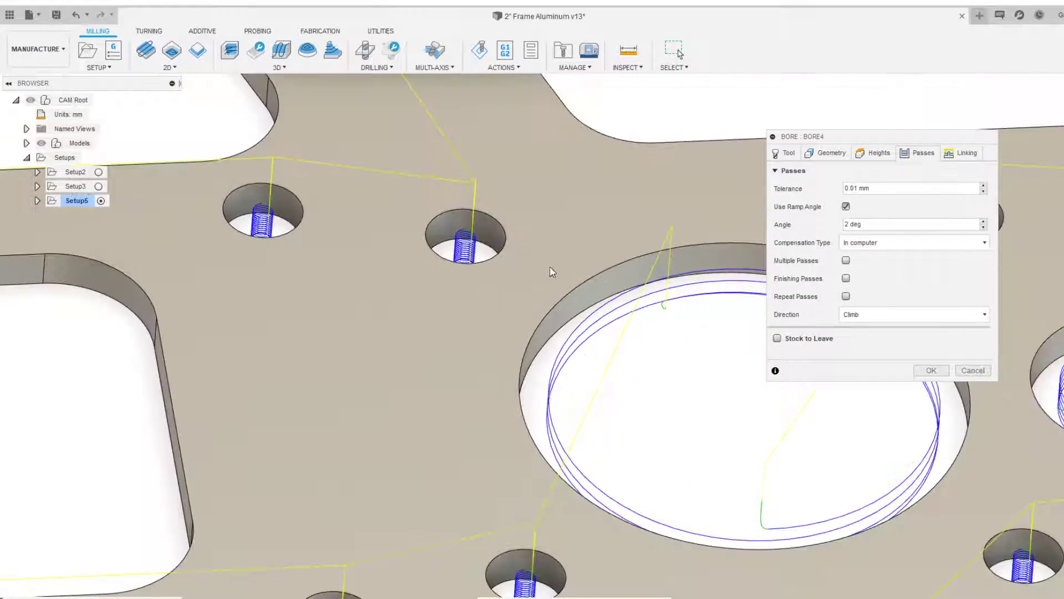
middle_click_drag(550, 267, 270, 267)
scroll(520, 260, "down", 2)
middle_click_drag(394, 268, 542, 268, "shift")
middle_click_drag(616, 266, 728, 259)
left_click(846, 206)
Set the bore pitch to 0.15 mm
scroll(170, 244, "up", 4)
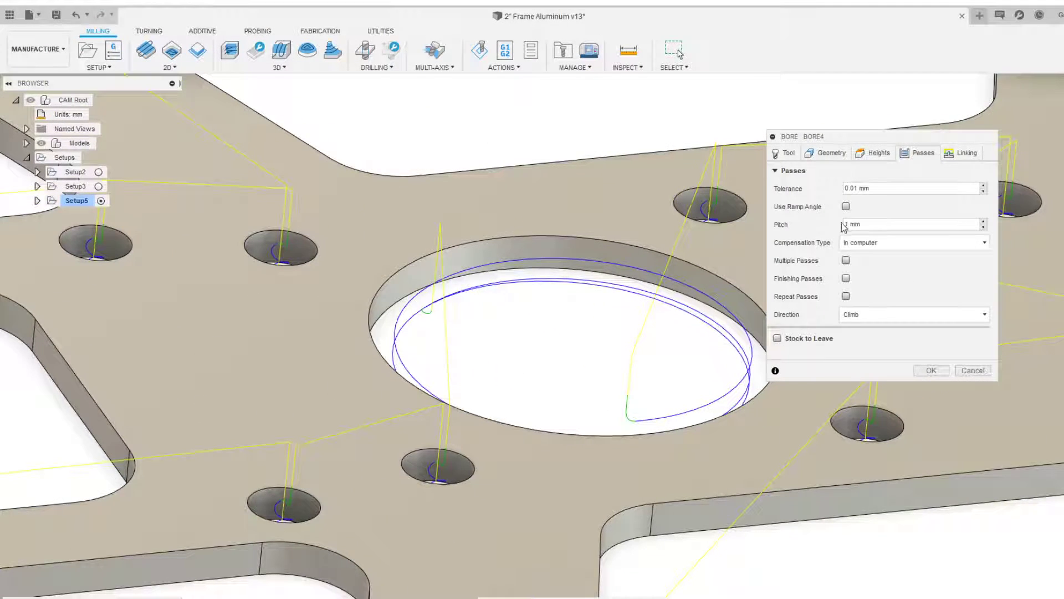
left_click(843, 224)
type(".")
key("Return")
scroll(587, 236, "down", 1)
middle_click_drag(571, 233, 445, 228)
double_click(851, 225)
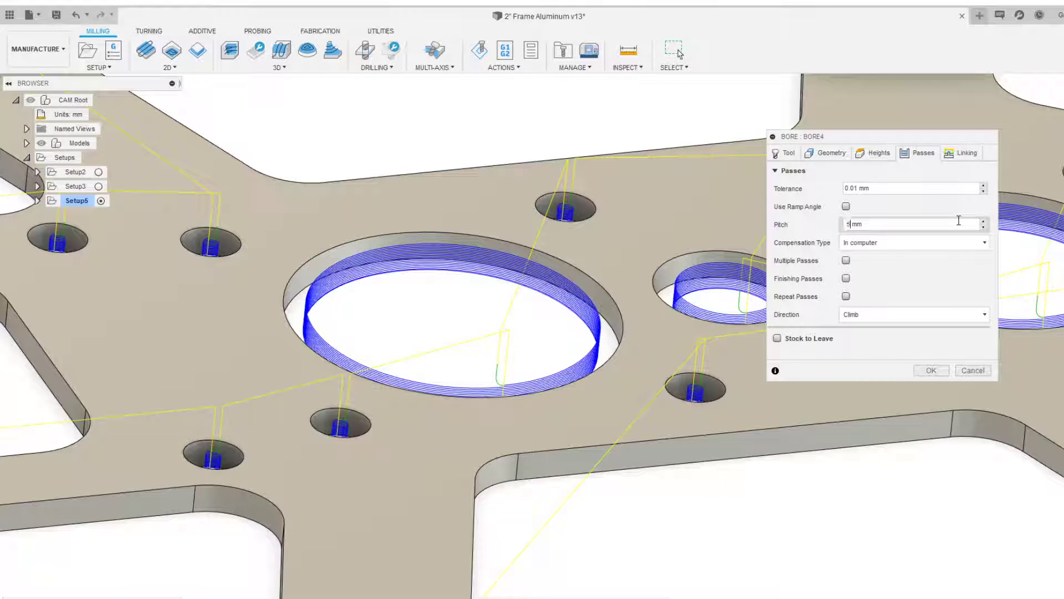
type("5")
key("Return")
scroll(586, 233, "down", 1)
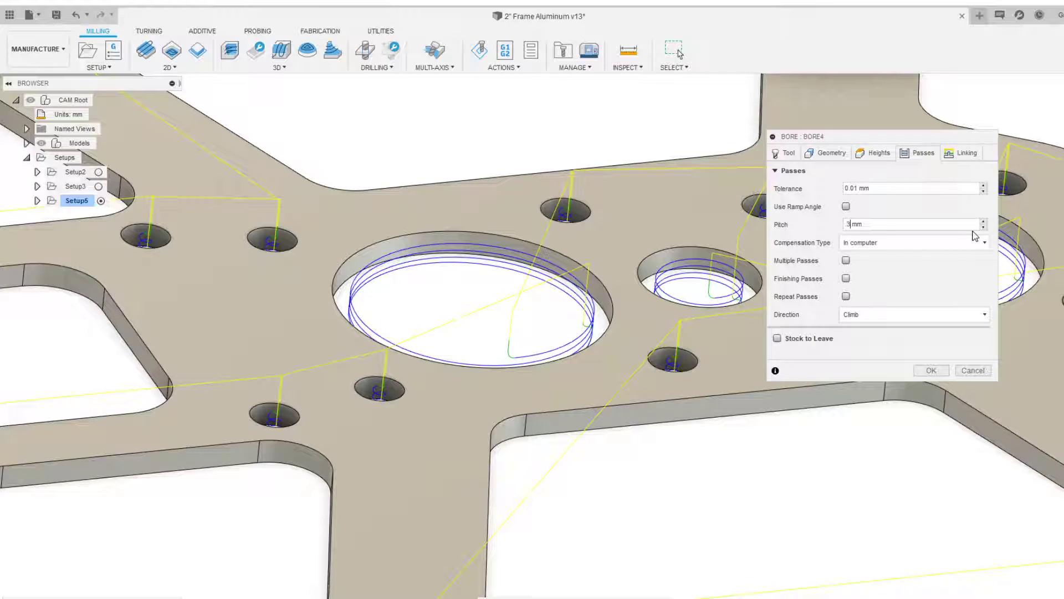
key("BackSpace")
type("2")
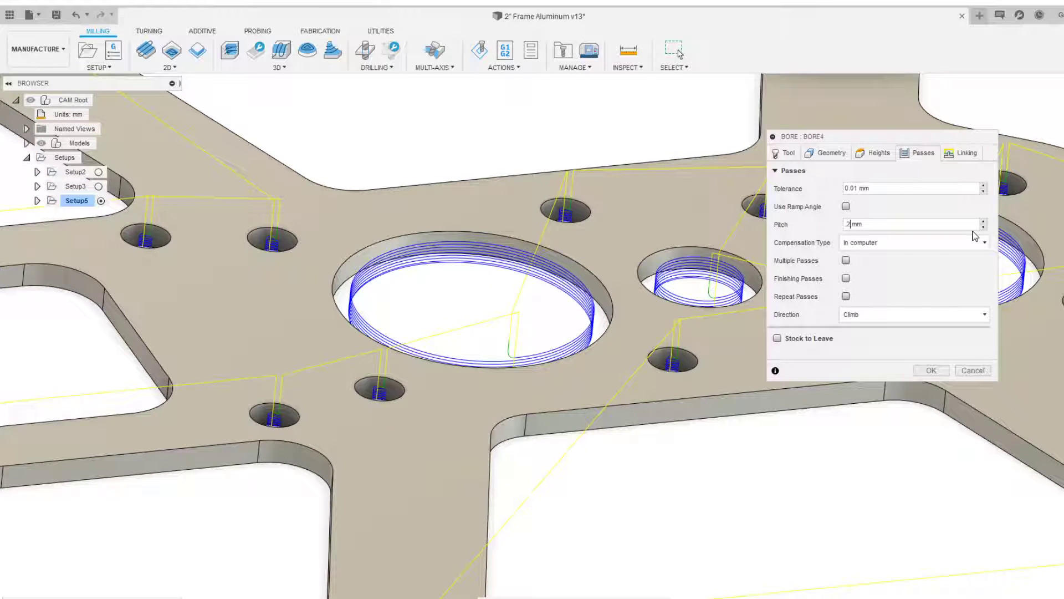
key("BackSpace")
type("14")
key("BackSpace")
type("5")
Orbit and zoom around the bored holes to inspect the helical toolpaths
scroll(639, 221, "down", 1)
middle_click_drag(639, 221, 628, 230, "shift")
scroll(627, 230, "down", 3)
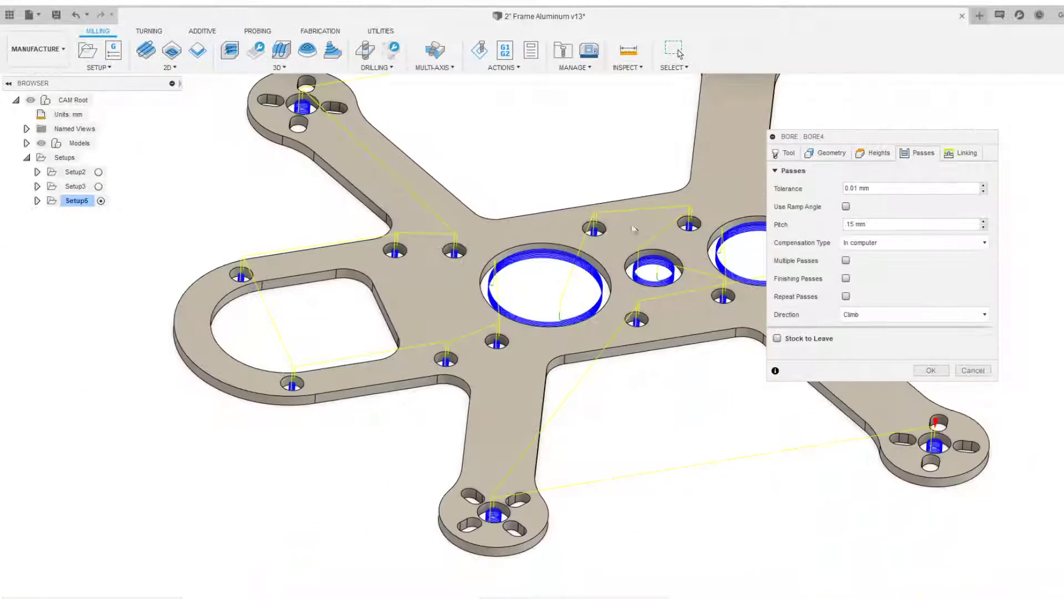
scroll(566, 280, "up", 3)
scroll(557, 283, "up", 4)
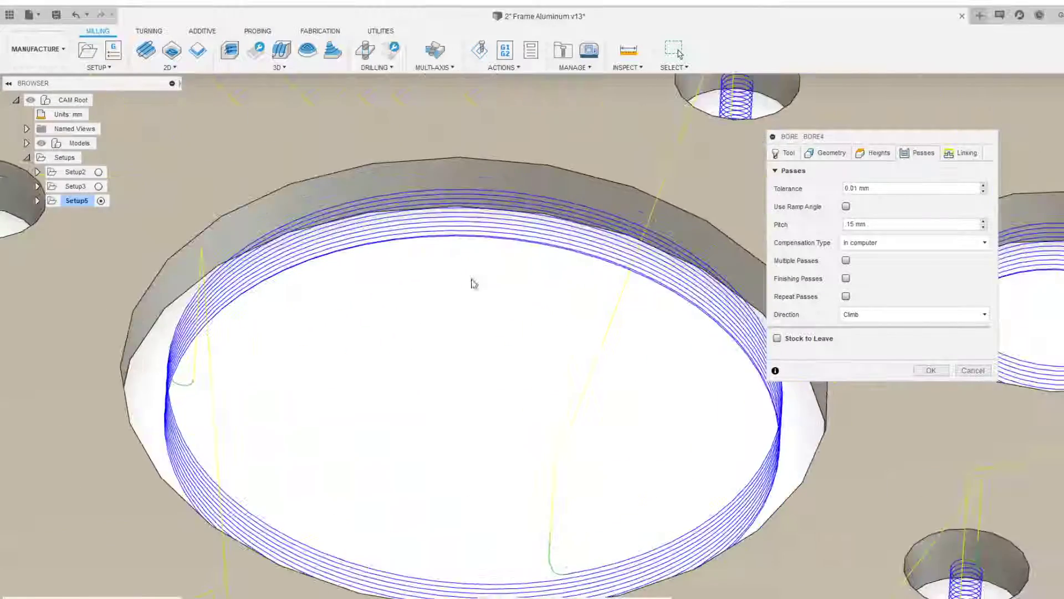
scroll(491, 288, "down", 4)
scroll(368, 268, "up", 7)
middle_click_drag(327, 263, 517, 276, "shift")
scroll(278, 281, "down", 4)
scroll(554, 291, "down", 4)
middle_click_drag(599, 309, 514, 320, "shift")
scroll(592, 285, "down", 4)
Set the bore pitch to 0.2 mm
left_click_drag(845, 225, 852, 225)
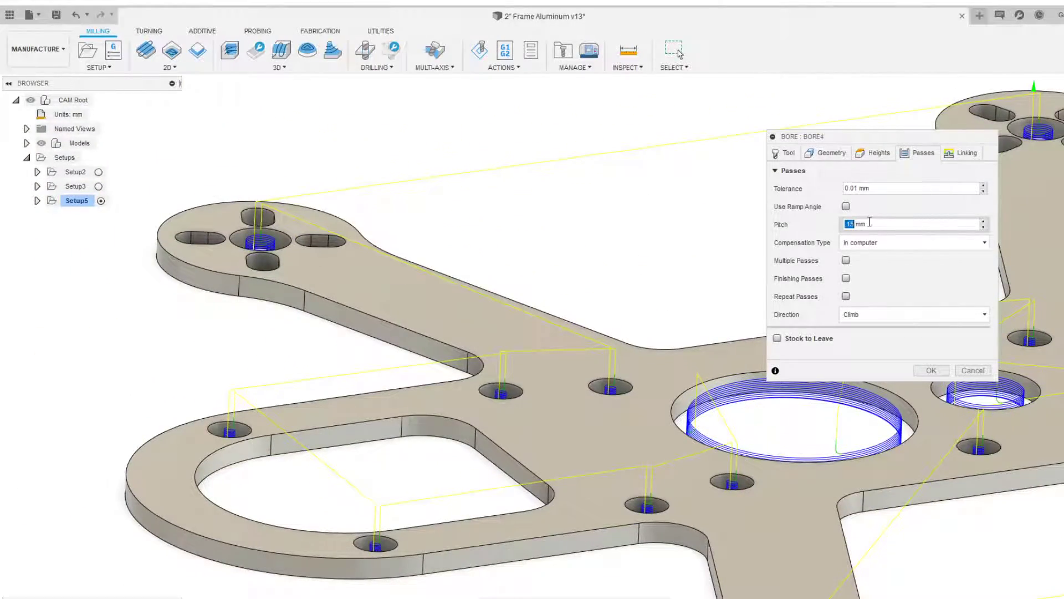
middle_click_drag(625, 355, 325, 298)
scroll(326, 299, "up", 6)
mouse_move(321, 363)
middle_mouse_down("shift")
mouse_move(326, 404)
mouse_move(331, 356)
middle_mouse_up("shift")
scroll(525, 364, "down", 6)
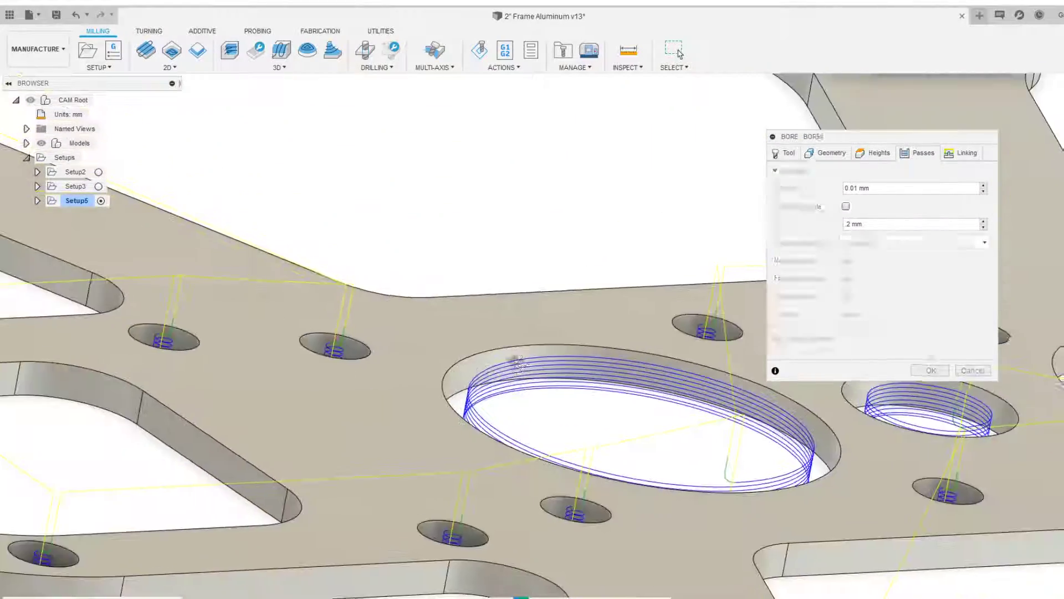
middle_click_drag(492, 349, 516, 358, "shift")
scroll(562, 355, "down", 2)
middle_click_drag(561, 355, 490, 315)
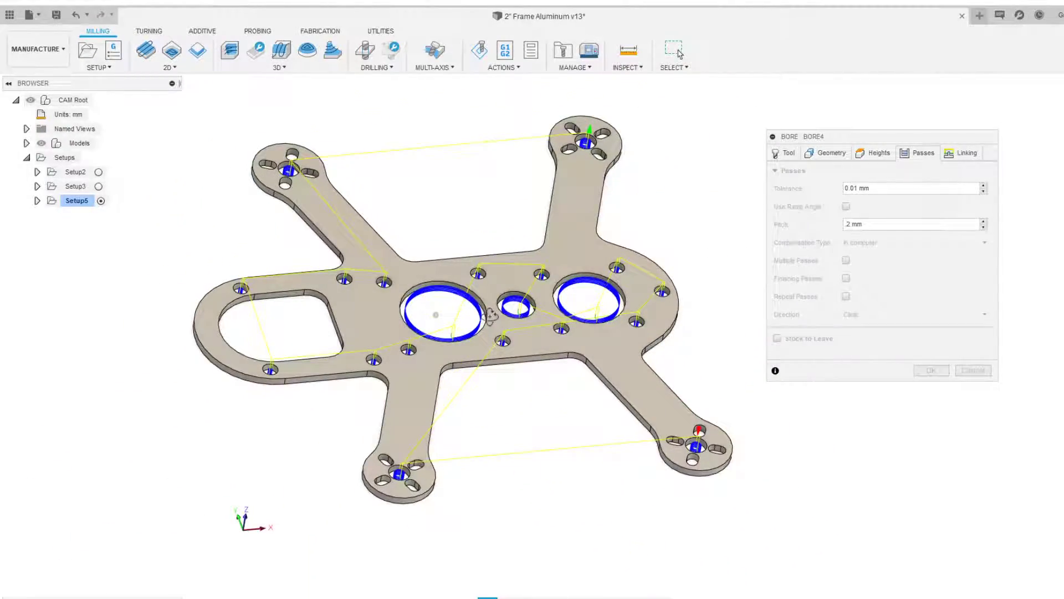
Check the geometry selection and examine the Heights tab settings against a side view of the plate
left_click(826, 153)
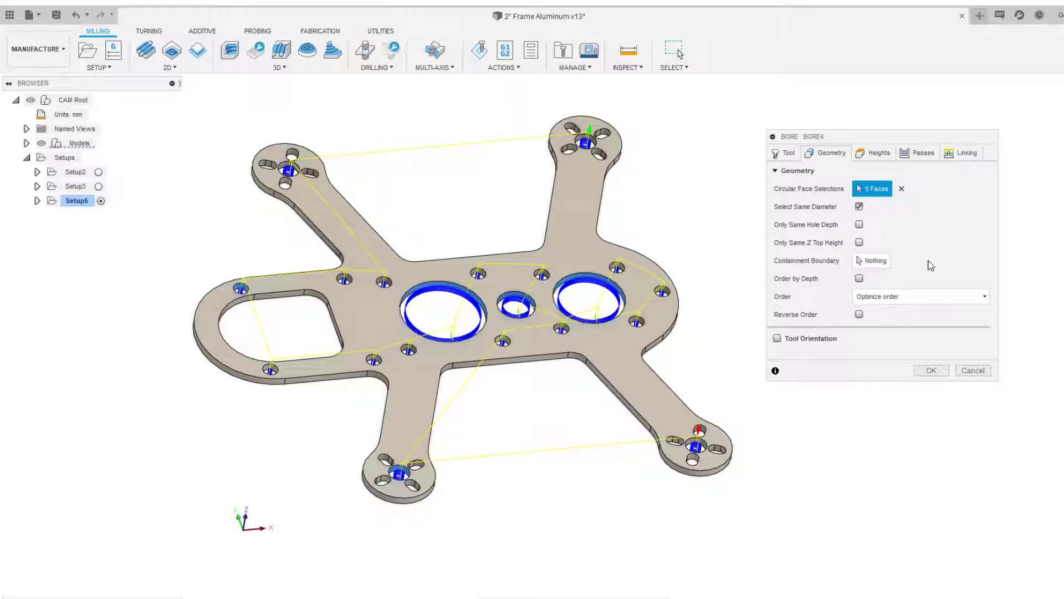
left_click(875, 153)
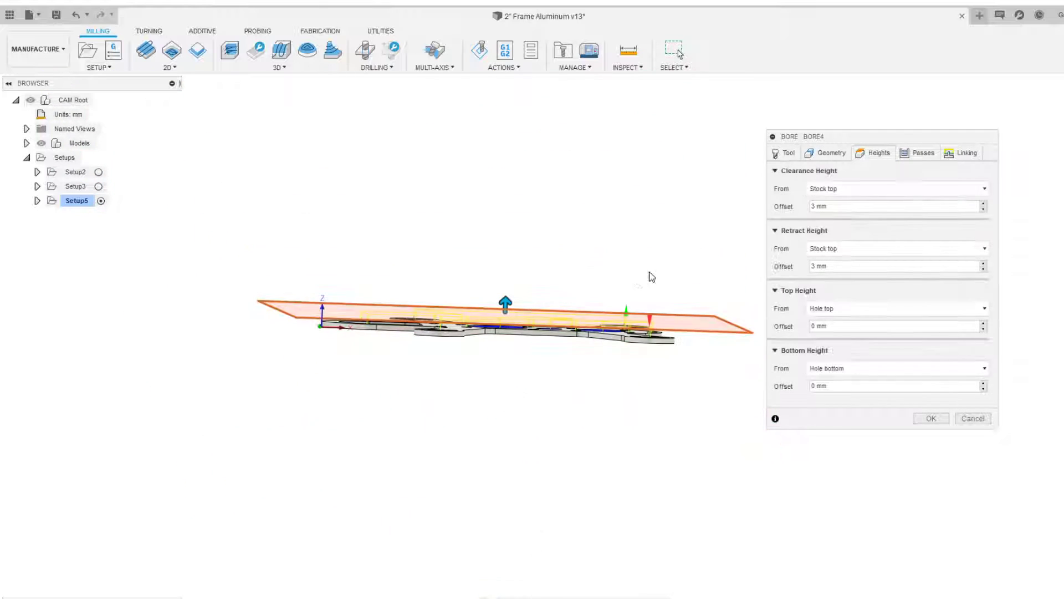
scroll(516, 337, "up", 3)
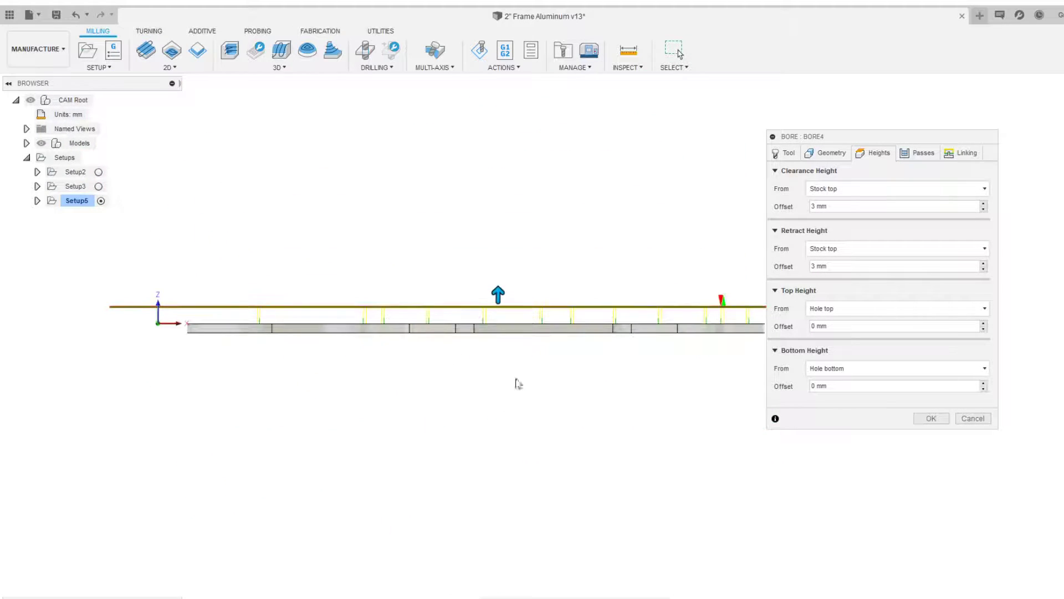
scroll(512, 374, "up", 2)
scroll(457, 356, "down", 2)
middle_click_drag(582, 377, 498, 355)
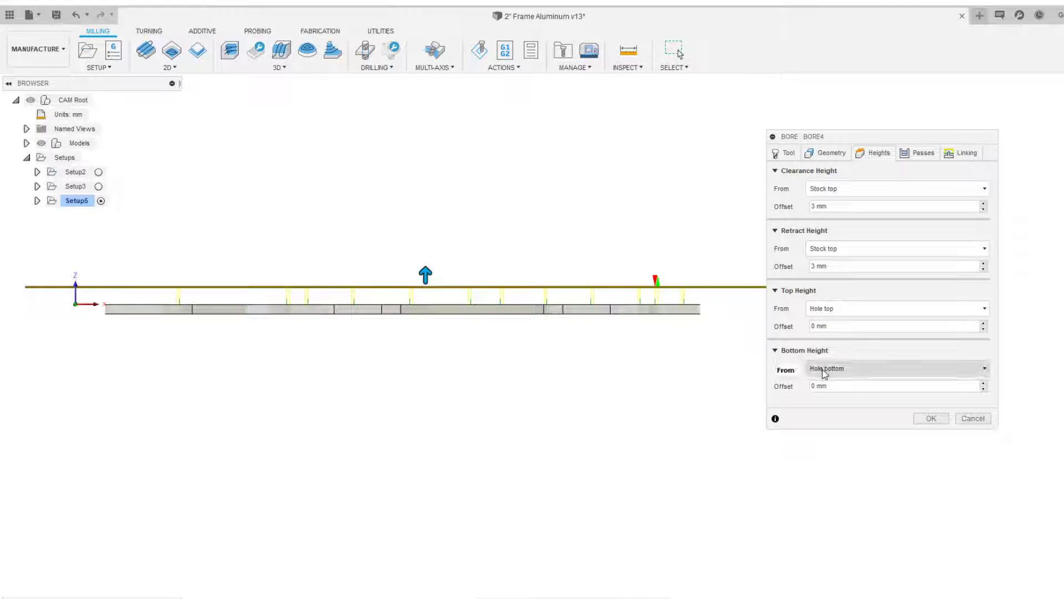
scroll(668, 331, "up", 4)
middle_click_drag(621, 311, 623, 355, "shift")
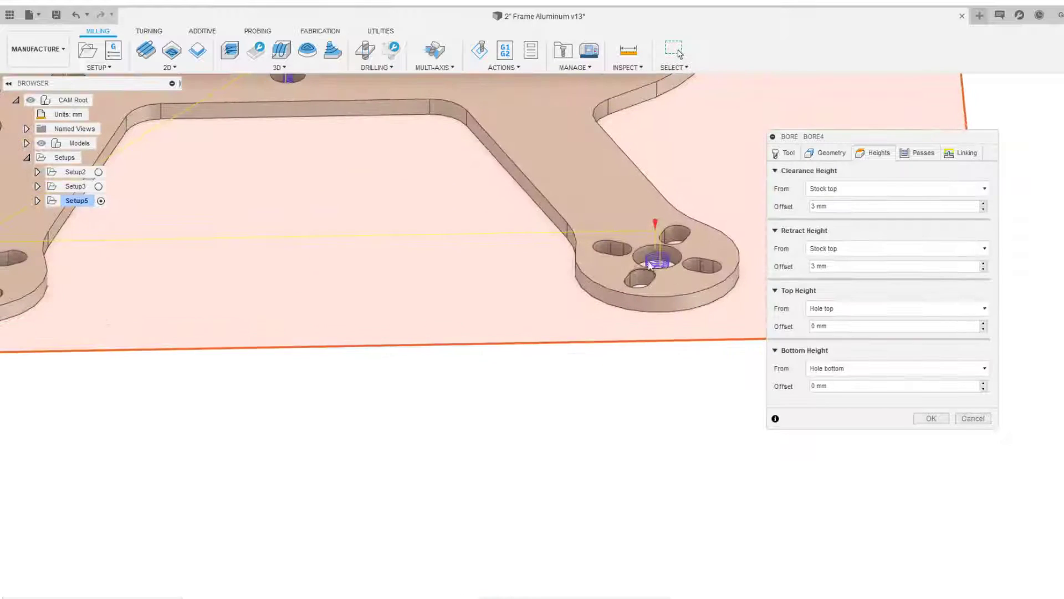
Set the bore's top height offset from hole top to 0.5 mm
scroll(667, 256, "up", 3)
scroll(666, 256, "up", 3)
middle_click_drag(673, 254, 657, 303)
scroll(637, 276, "down", 2)
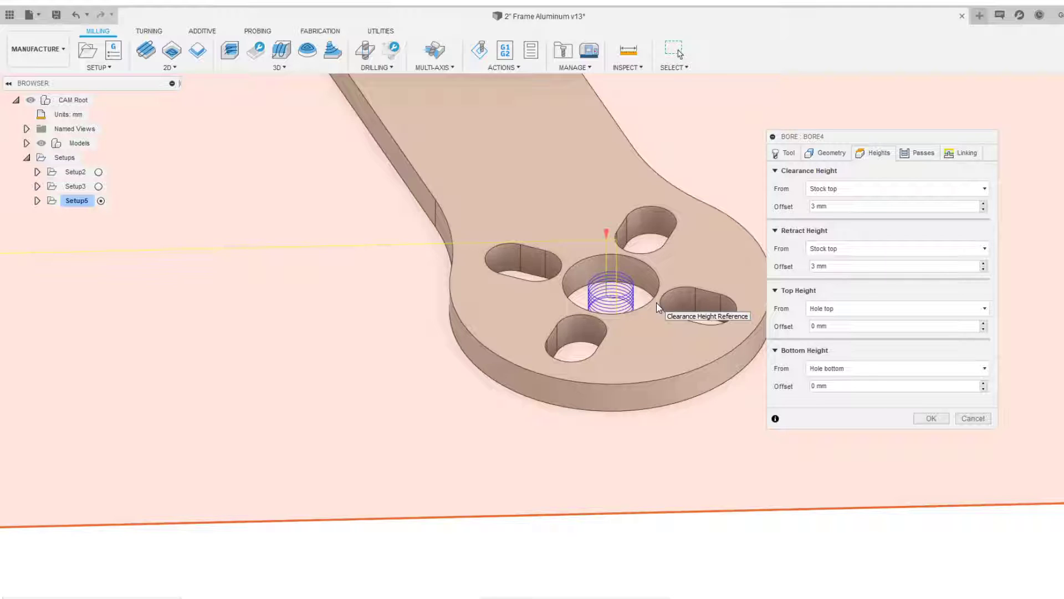
scroll(659, 342, "down", 2)
middle_click_drag(676, 337, 634, 311)
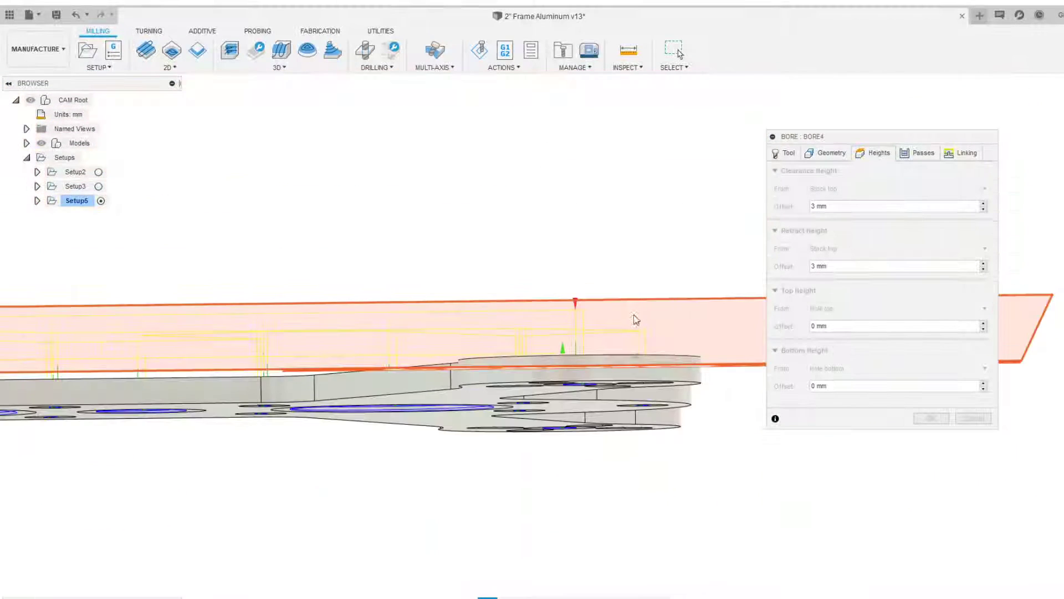
scroll(588, 383, "up", 8)
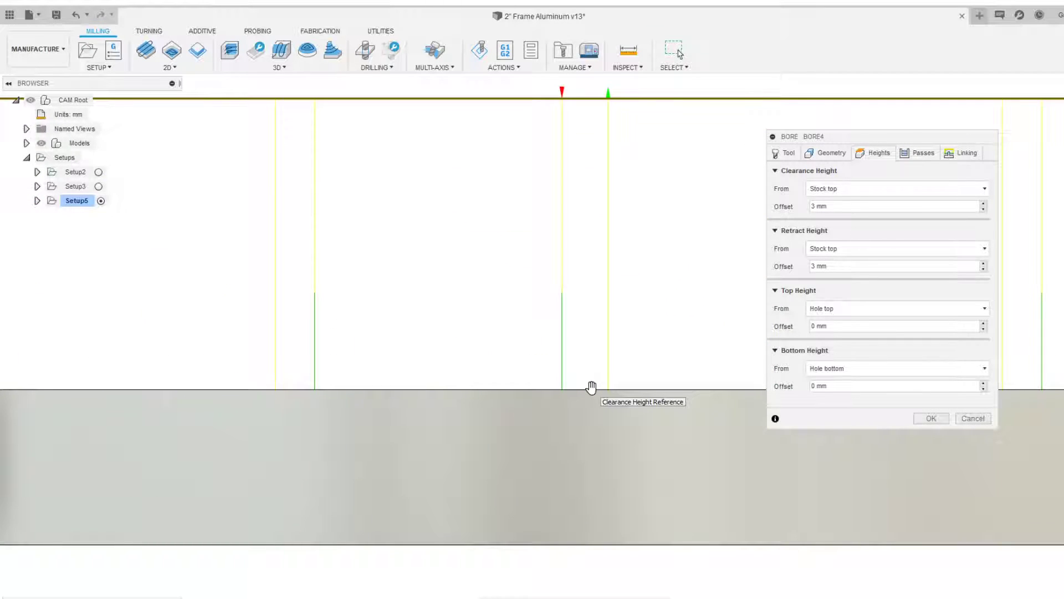
scroll(585, 377, "down", 5)
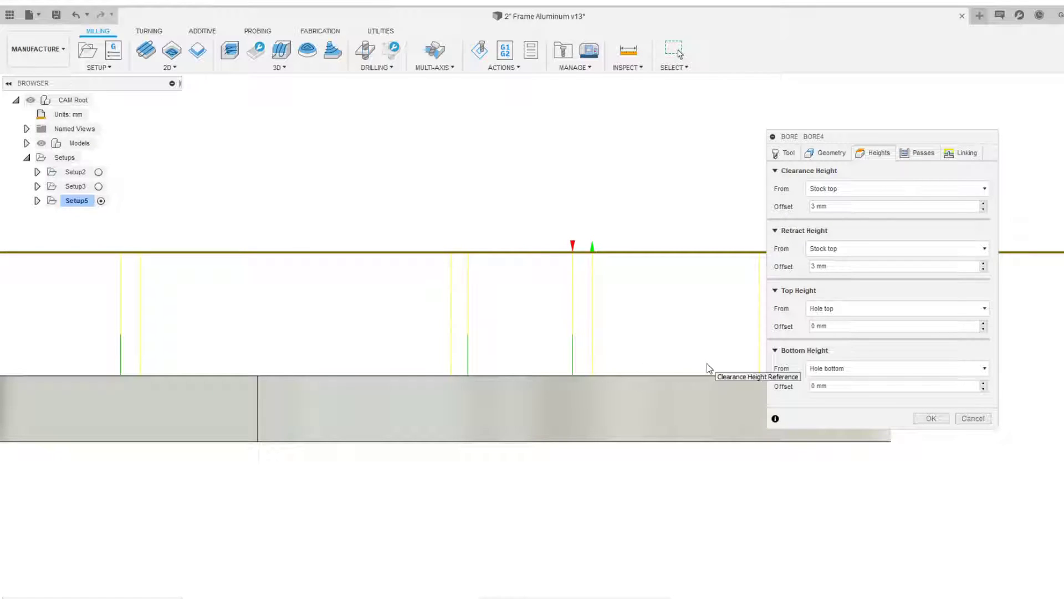
left_click(816, 327)
type(".")
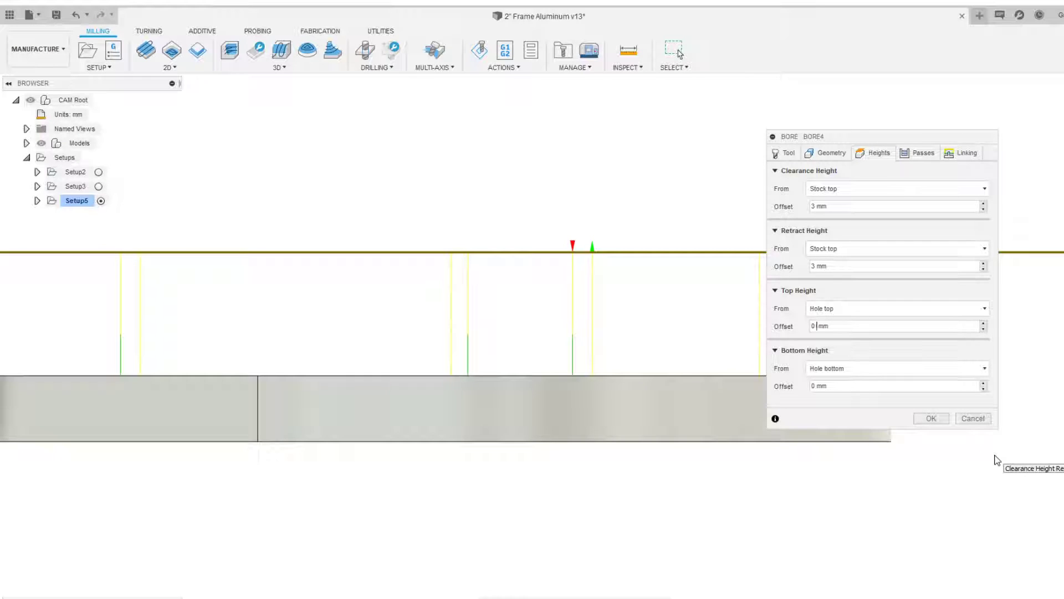
type("5")
Orbit and zoom around the plate to inspect the bore toolpaths and height planes
scroll(646, 392, "down", 5)
middle_click_drag(365, 314, 521, 291)
scroll(511, 326, "up", 4)
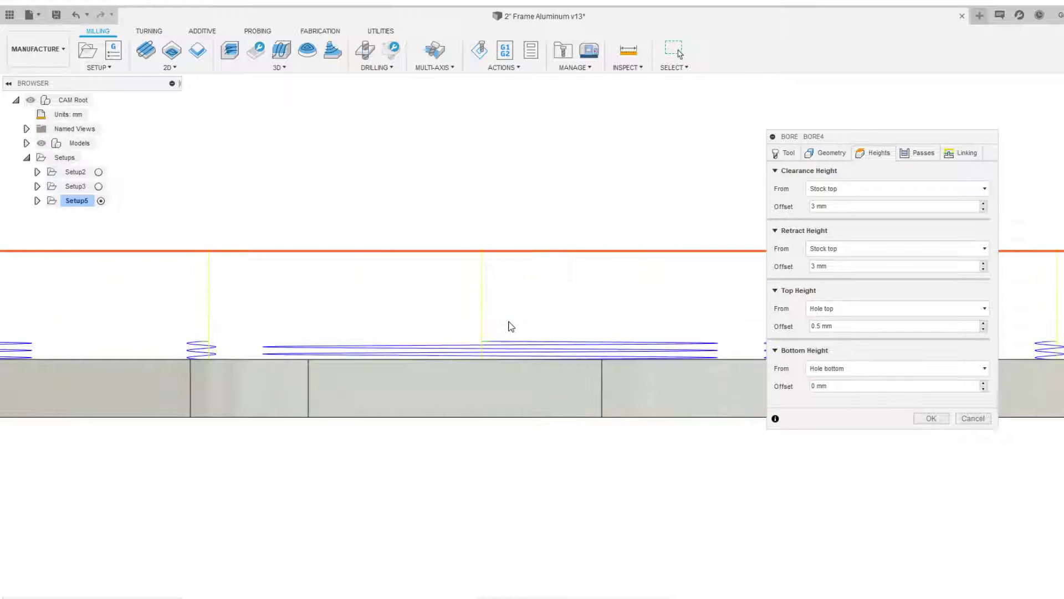
scroll(512, 326, "up", 1)
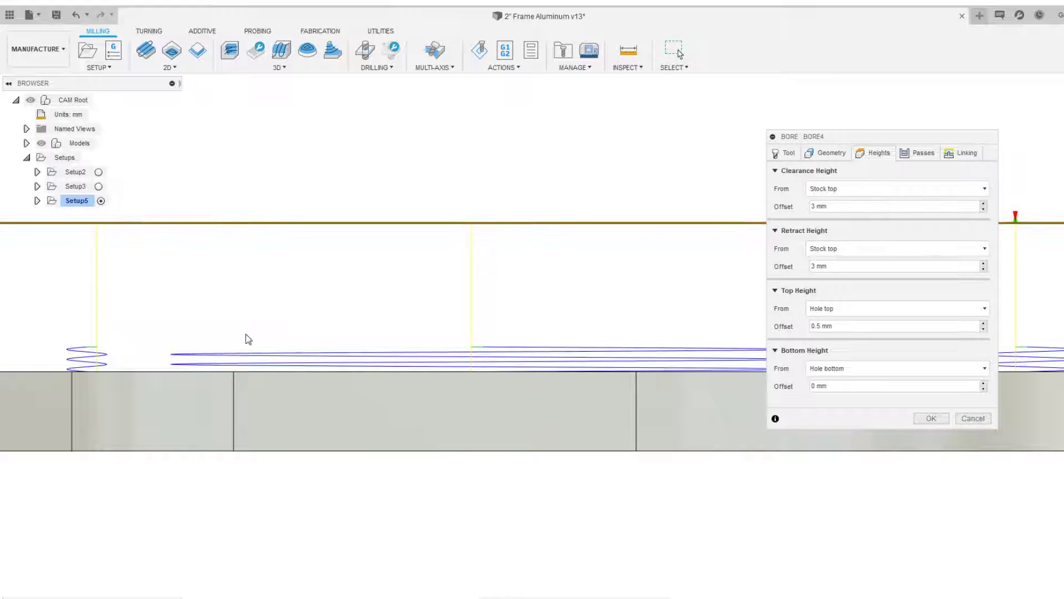
middle_click_drag(290, 327, 488, 326)
scroll(482, 334, "down", 5)
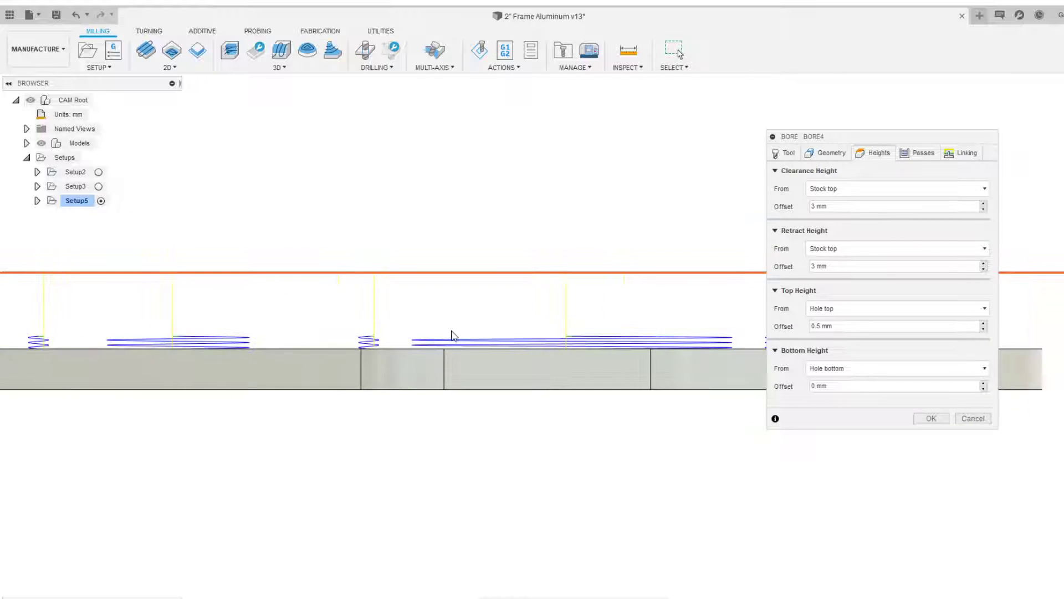
middle_click_drag(492, 268, 491, 334, "shift")
scroll(491, 333, "down", 5)
middle_click_drag(523, 468, 587, 253)
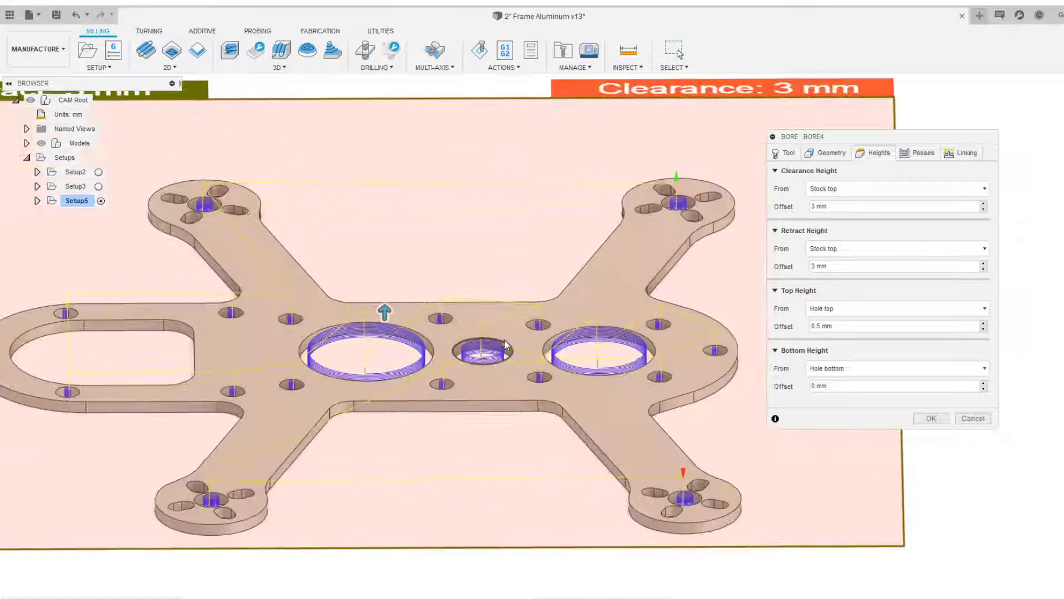
middle_click_drag(506, 351, 491, 388, "shift")
scroll(491, 346, "down", 2)
middle_click_drag(413, 348, 483, 358)
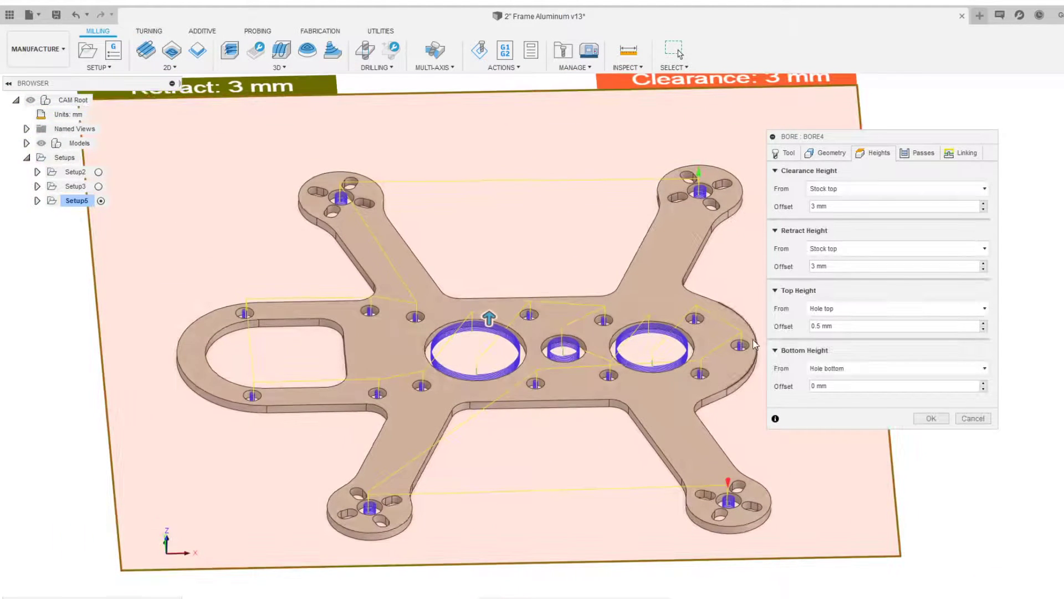
scroll(724, 259, "down", 3)
middle_click_drag(684, 273, 702, 231, "shift")
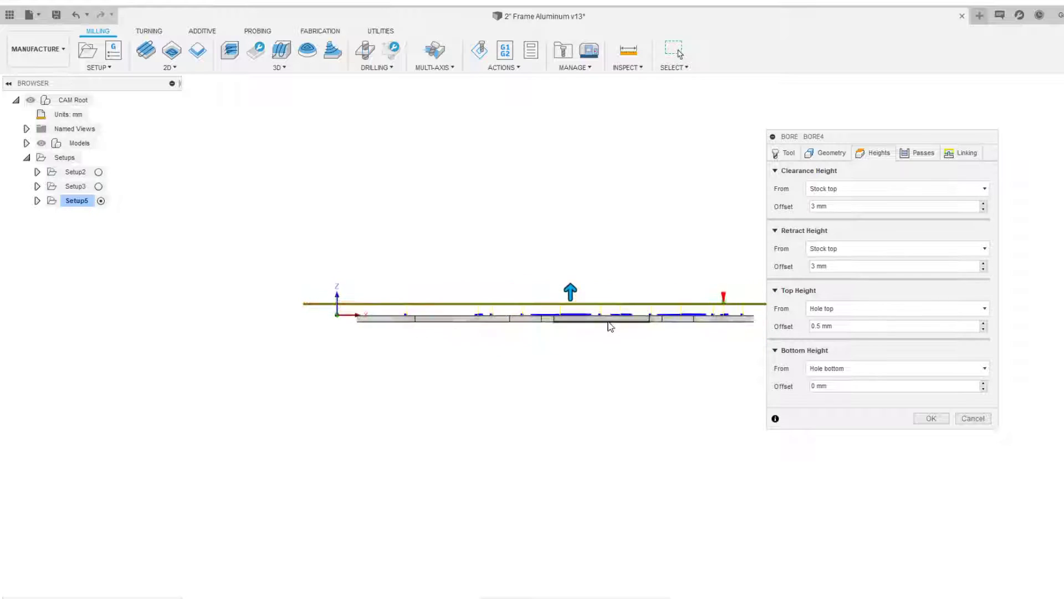
scroll(610, 324, "up", 3)
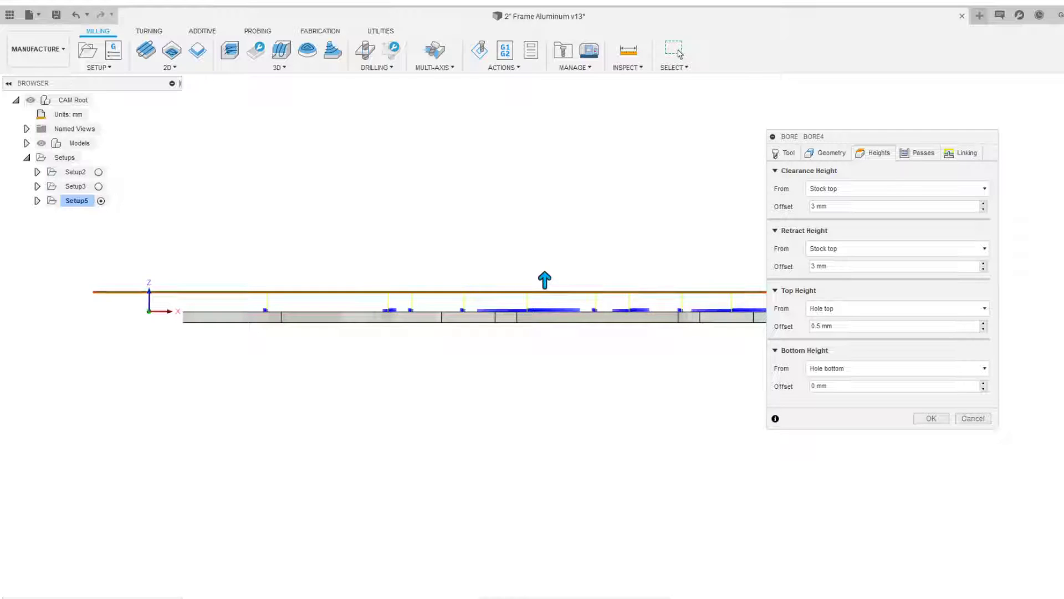
middle_click_drag(529, 233, 541, 261, "shift")
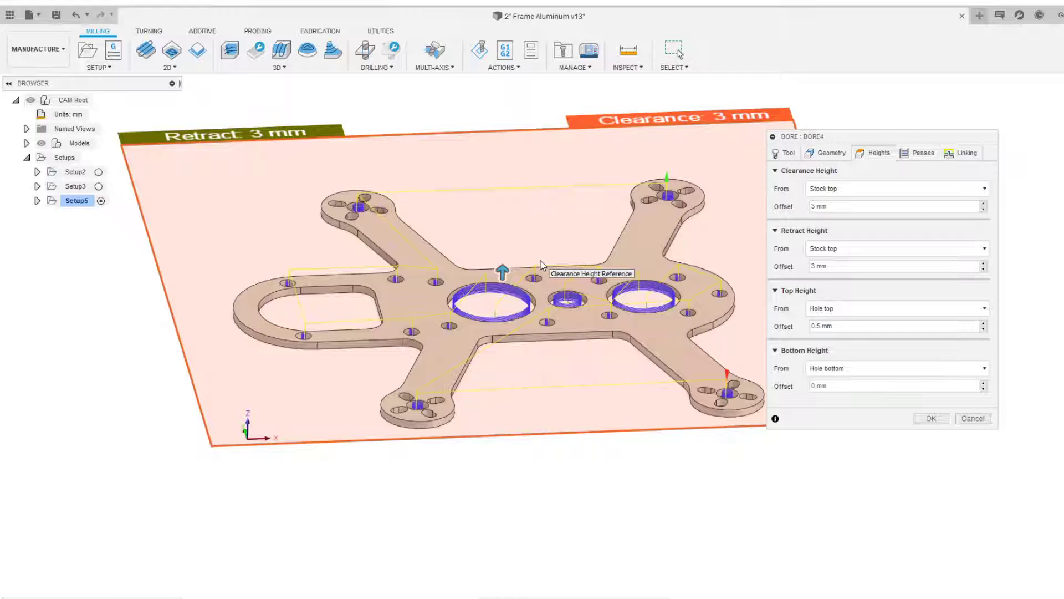
scroll(540, 265, "up", 2)
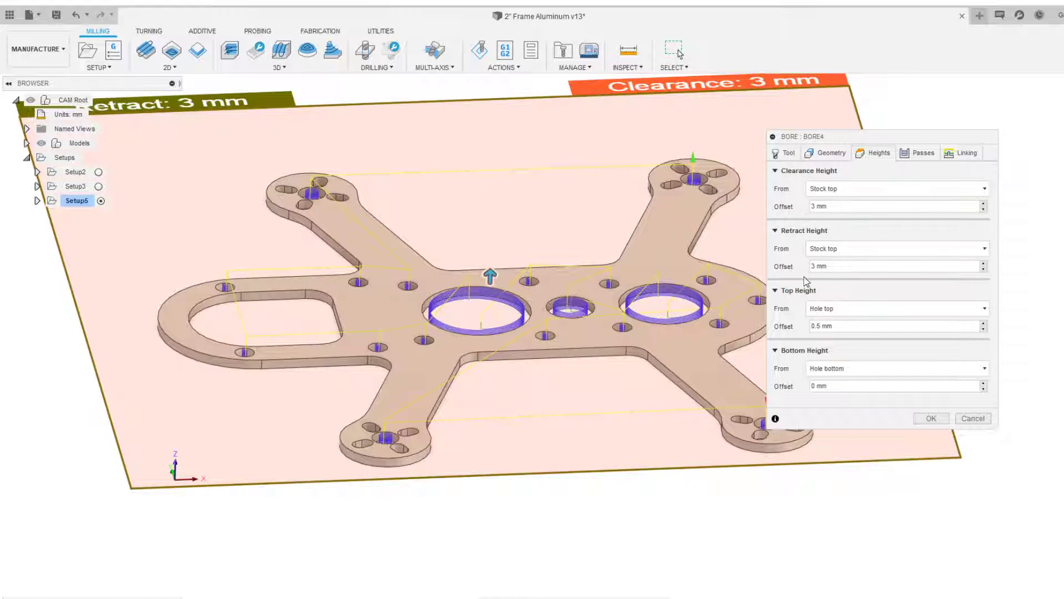
scroll(609, 240, "down", 2)
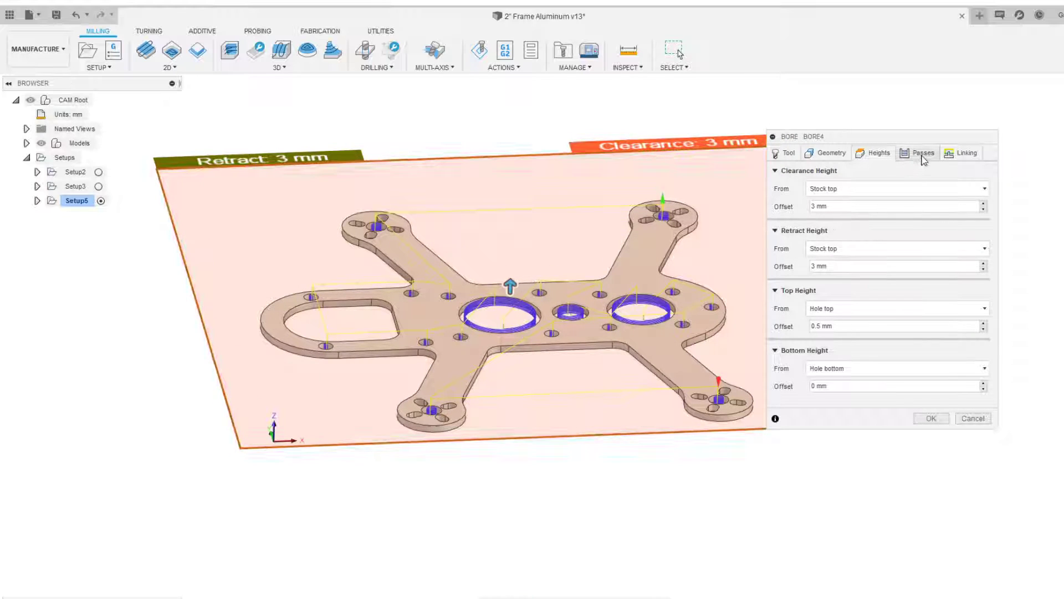
Enable Stock to Leave in the bore passes with a radial stock to leave of -0.025 mm
left_click(919, 153)
scroll(721, 199, "up", 1)
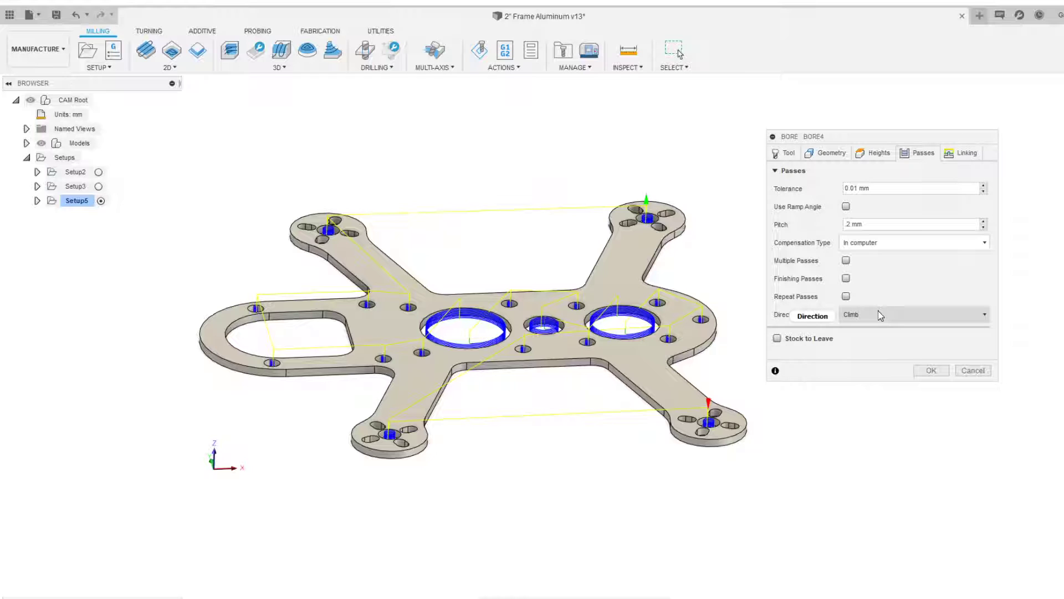
scroll(593, 295, "up", 2)
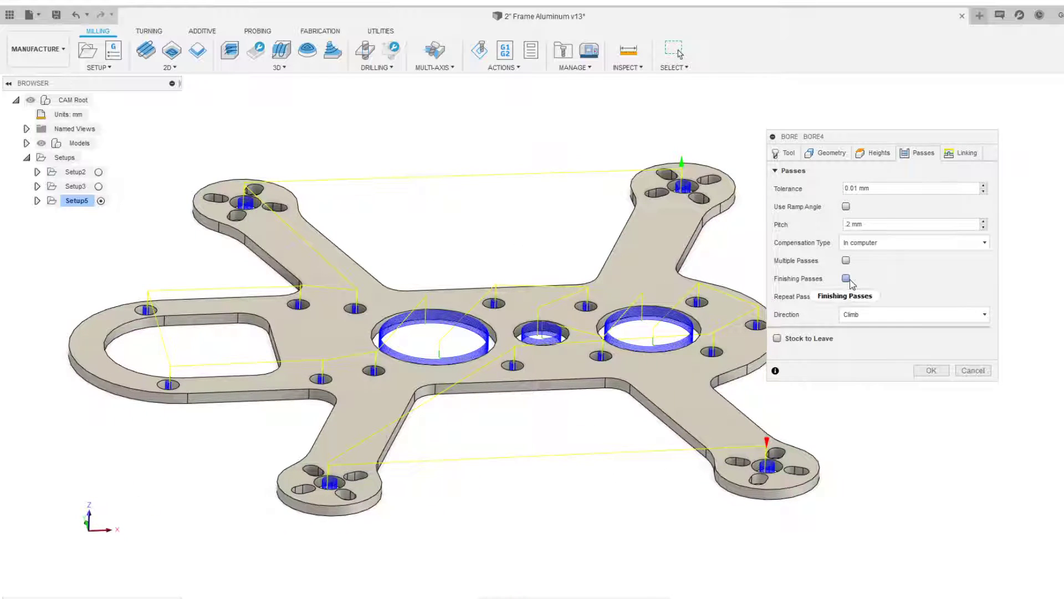
left_click(777, 338)
left_click_drag(890, 357, 654, 336)
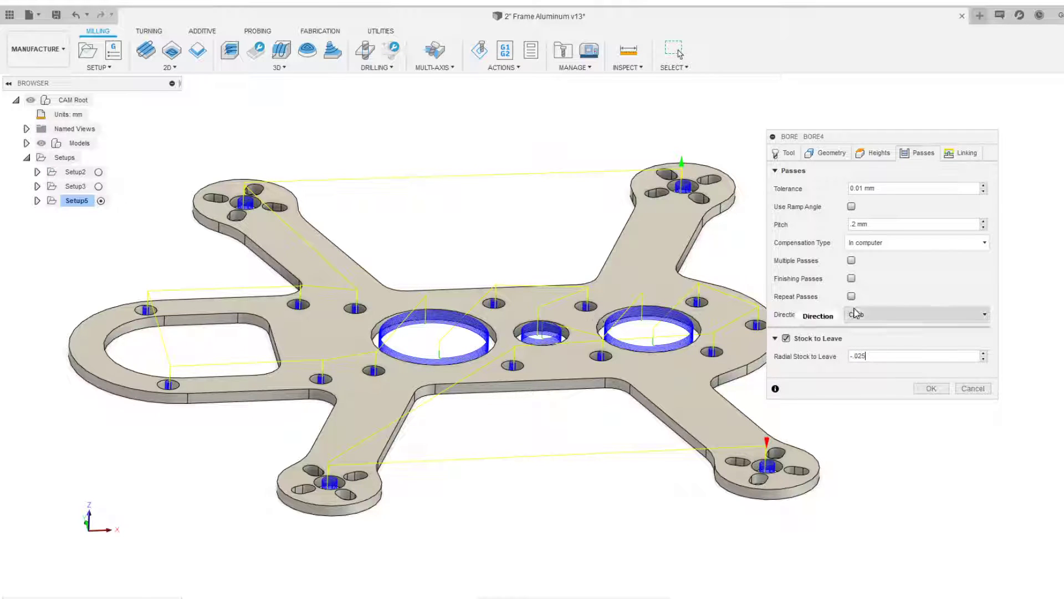
scroll(511, 277, "up", 3)
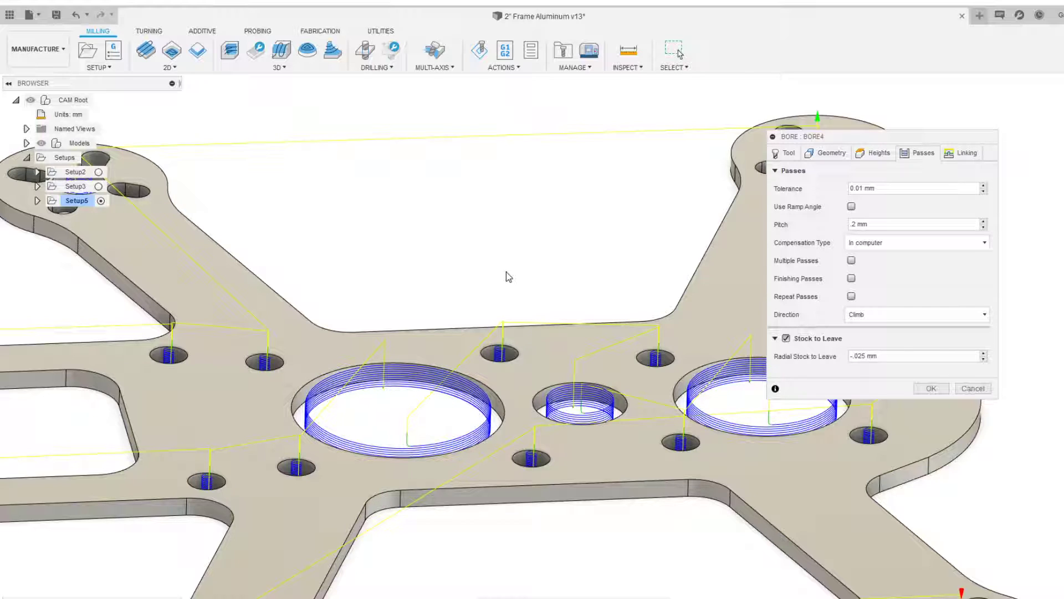
middle_click_drag(427, 264, 435, 235)
left_click_drag(851, 356, 862, 356)
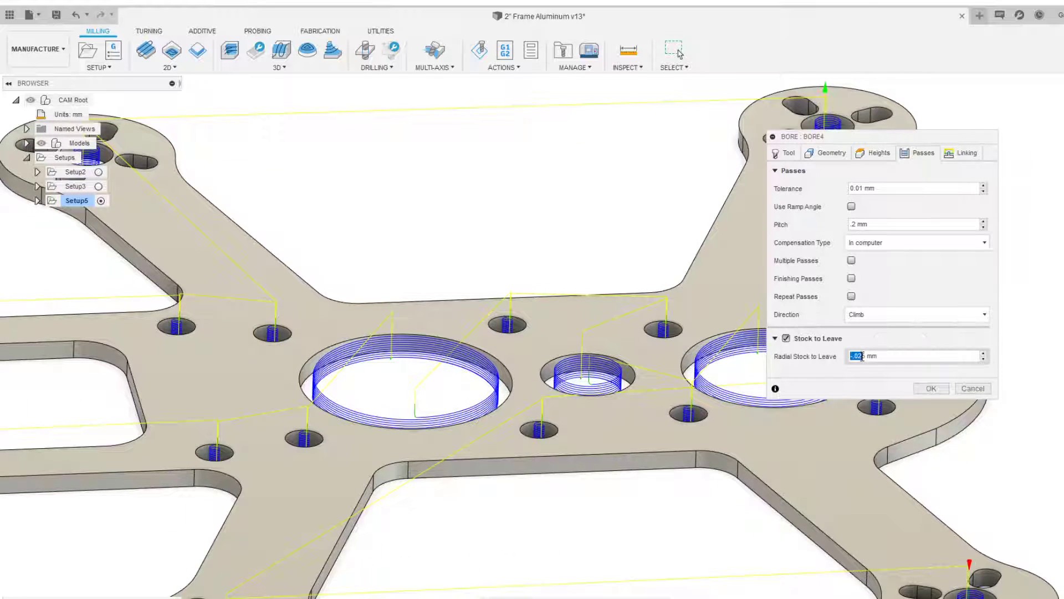
left_click(866, 356)
scroll(577, 263, "up", 3)
middle_click_drag(575, 260, 577, 284, "shift")
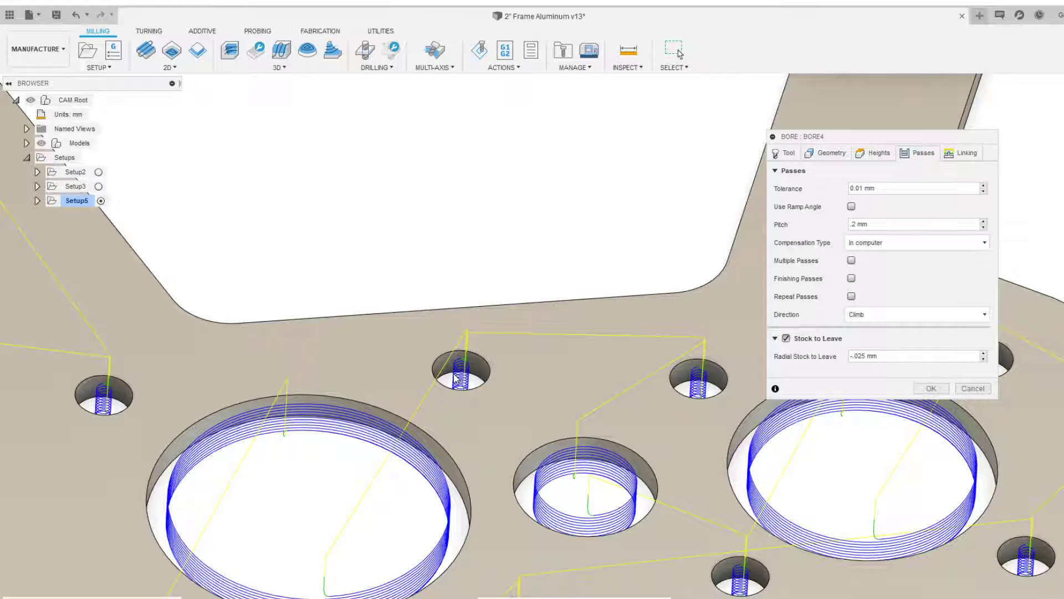
scroll(555, 397, "down", 5)
Choose Preserve axial rapid movement as the high feedrate mode in the linking settings and confirm the bore operation
left_click(960, 154)
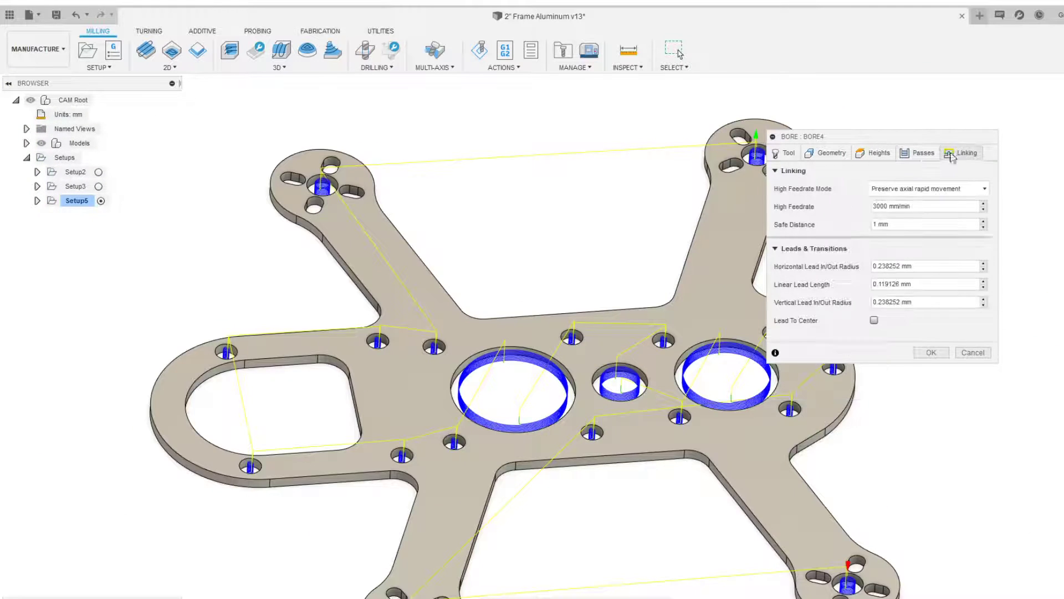
scroll(647, 213, "down", 1)
middle_click_drag(648, 214, 600, 207)
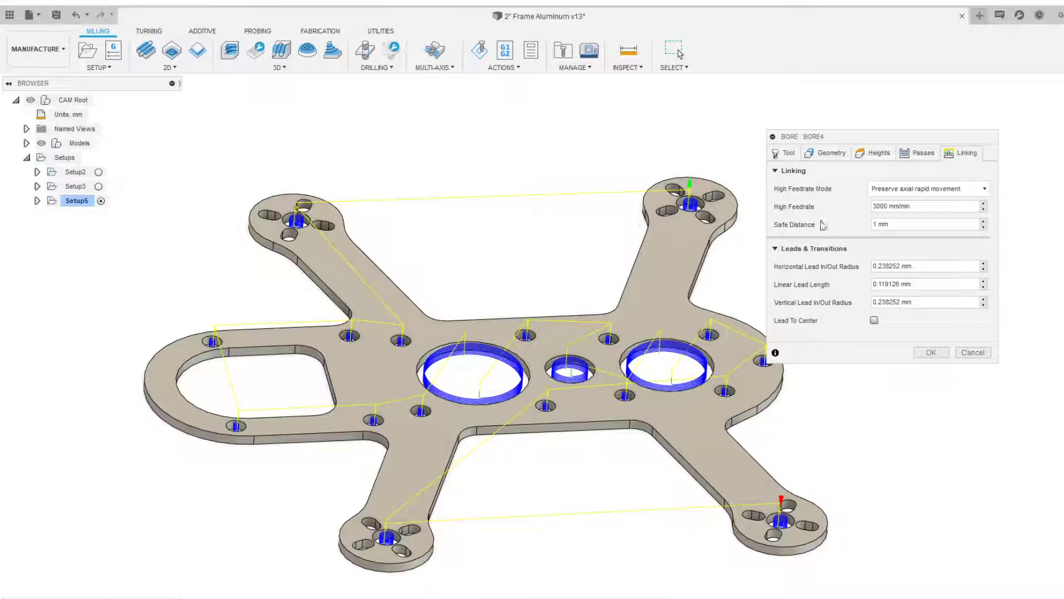
left_click(925, 191)
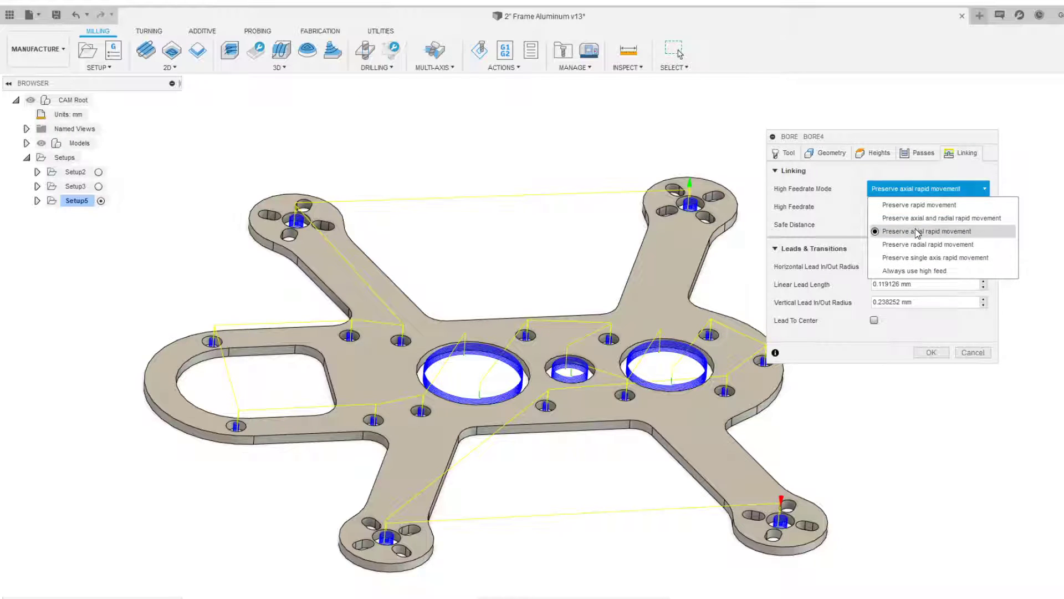
left_click(916, 229)
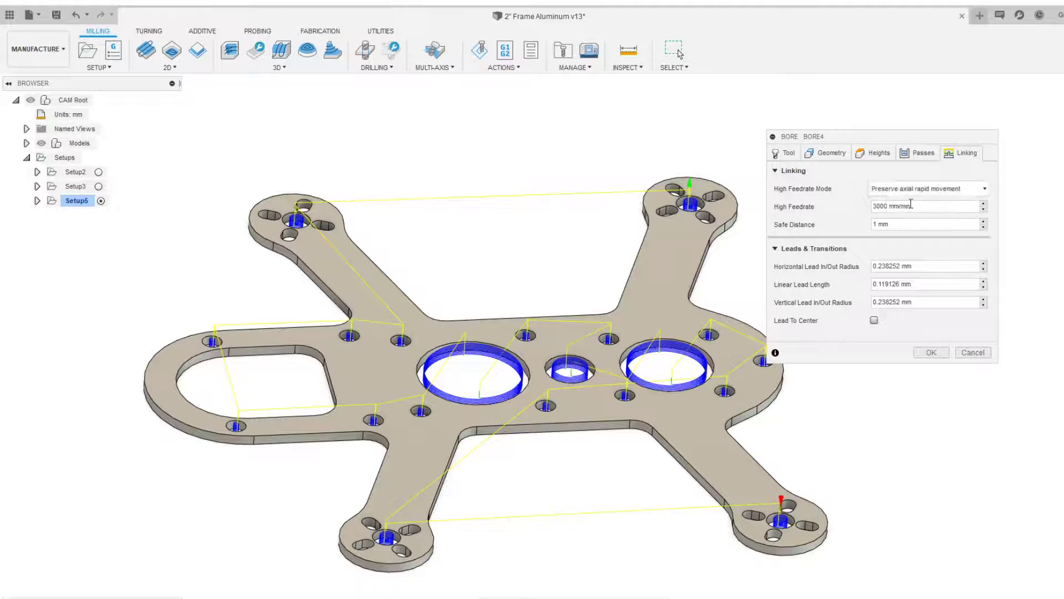
left_click_drag(830, 140, 846, 143)
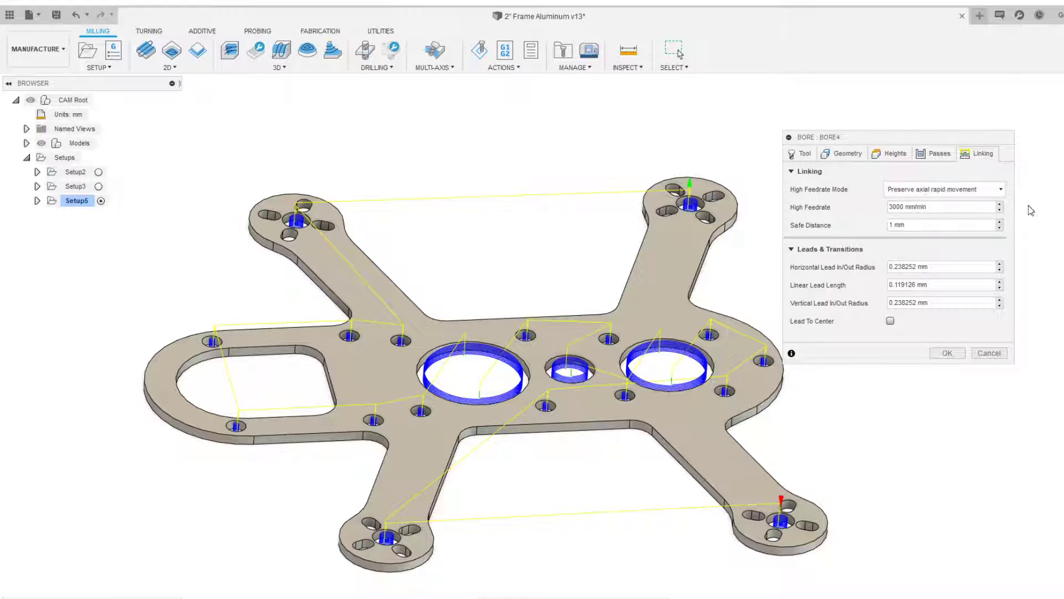
mouse_move(939, 192)
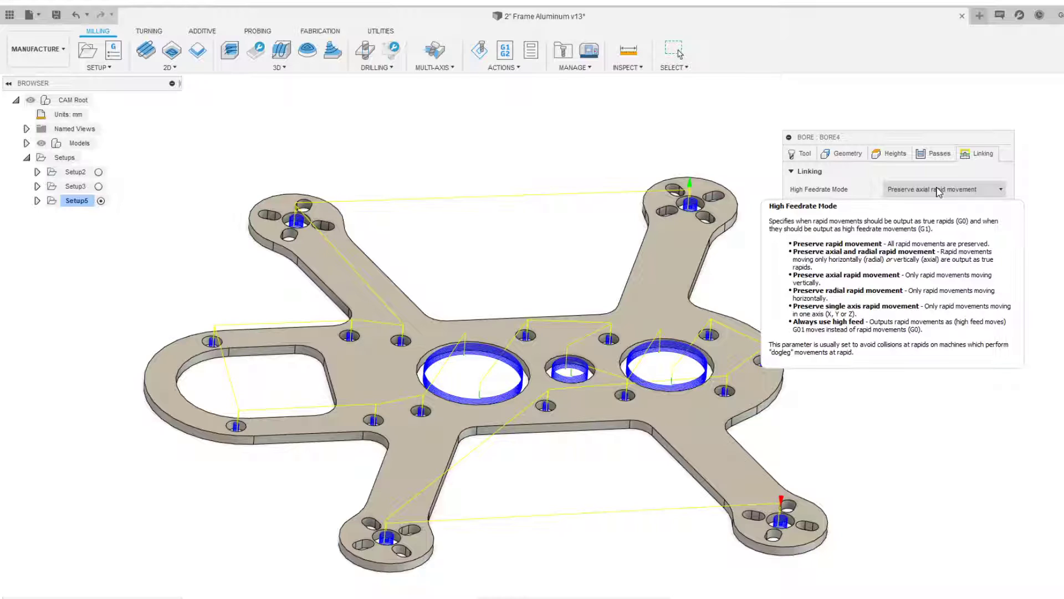
left_click(896, 207)
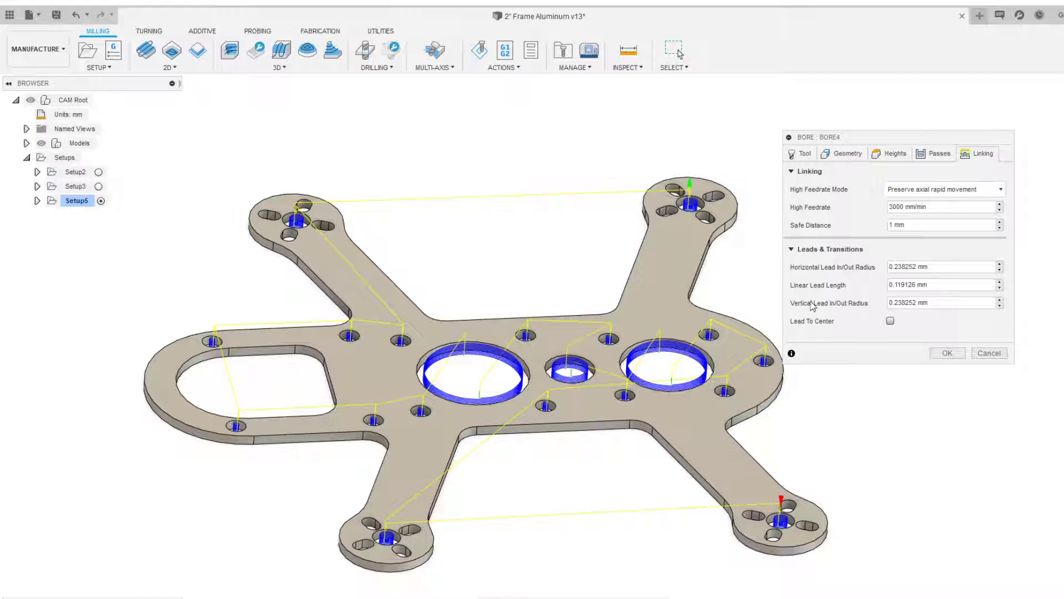
scroll(633, 298, "down", 2)
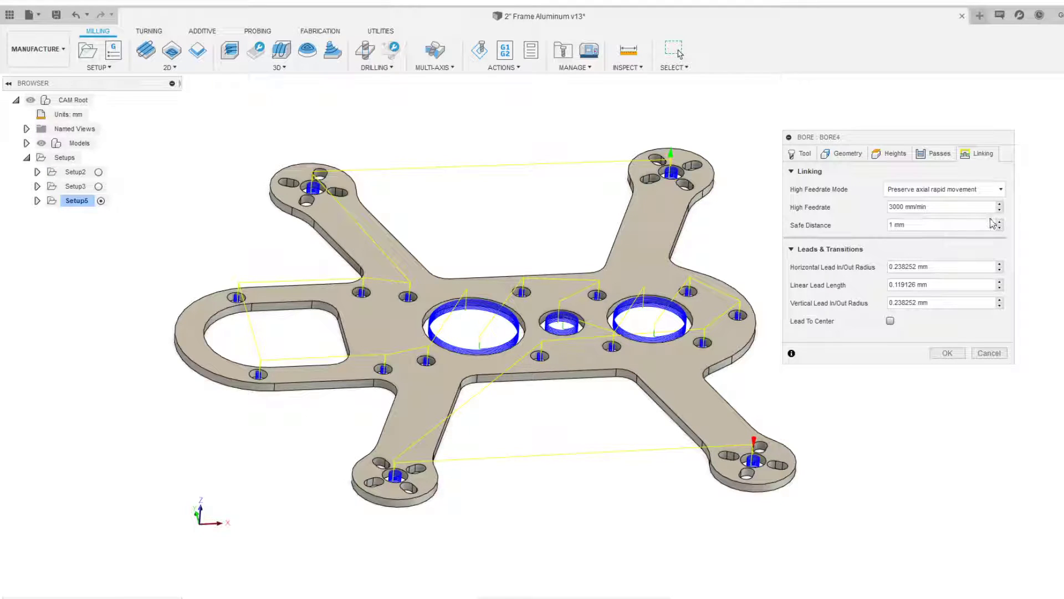
middle_click_drag(557, 236, 542, 244)
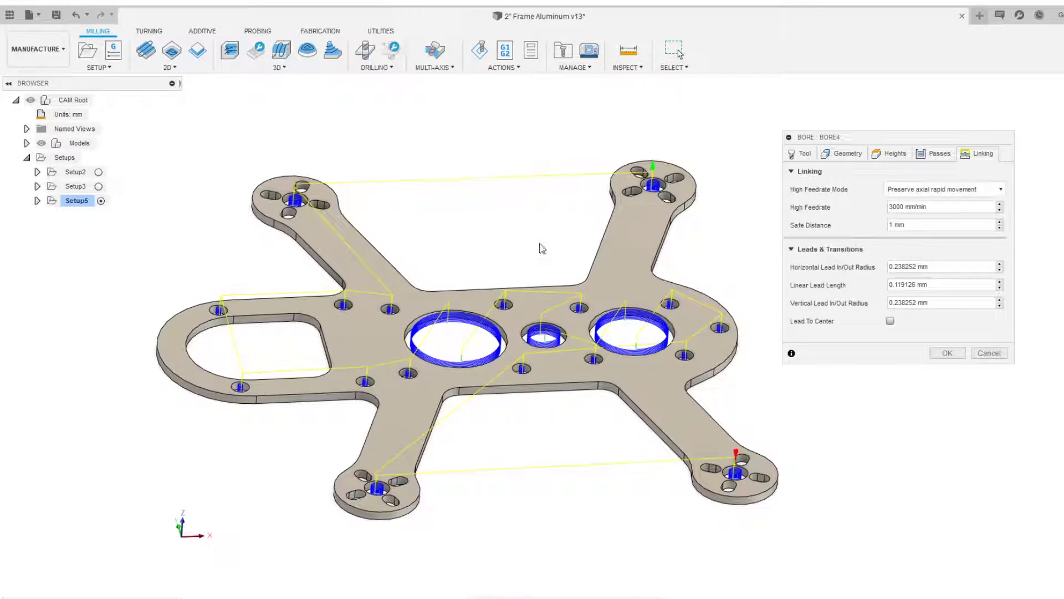
left_click(947, 352)
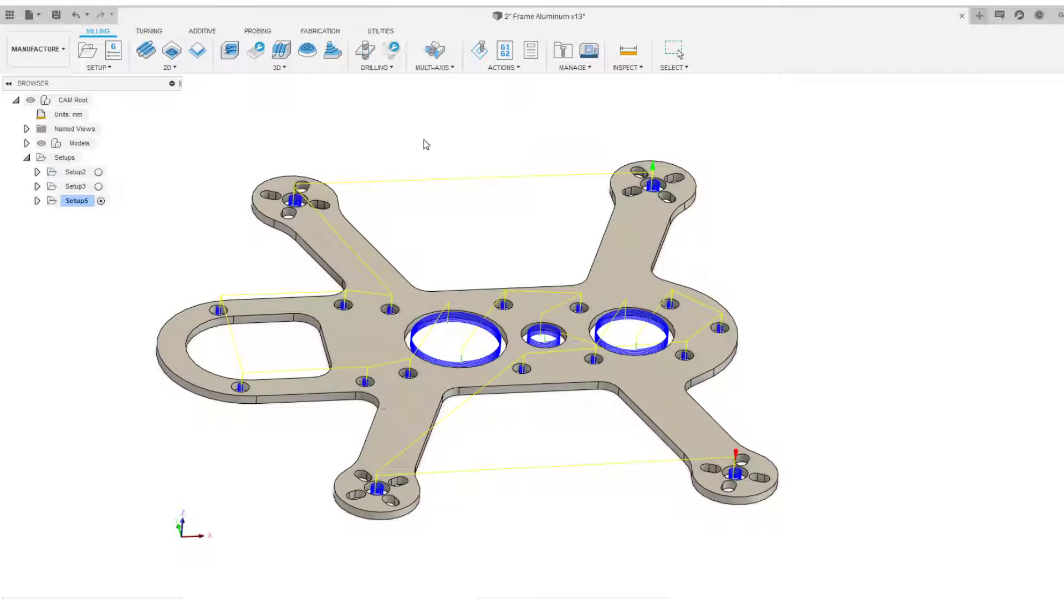
Open the simulation for the bore operation and turn on the toolpath display
scroll(487, 120, "down", 2)
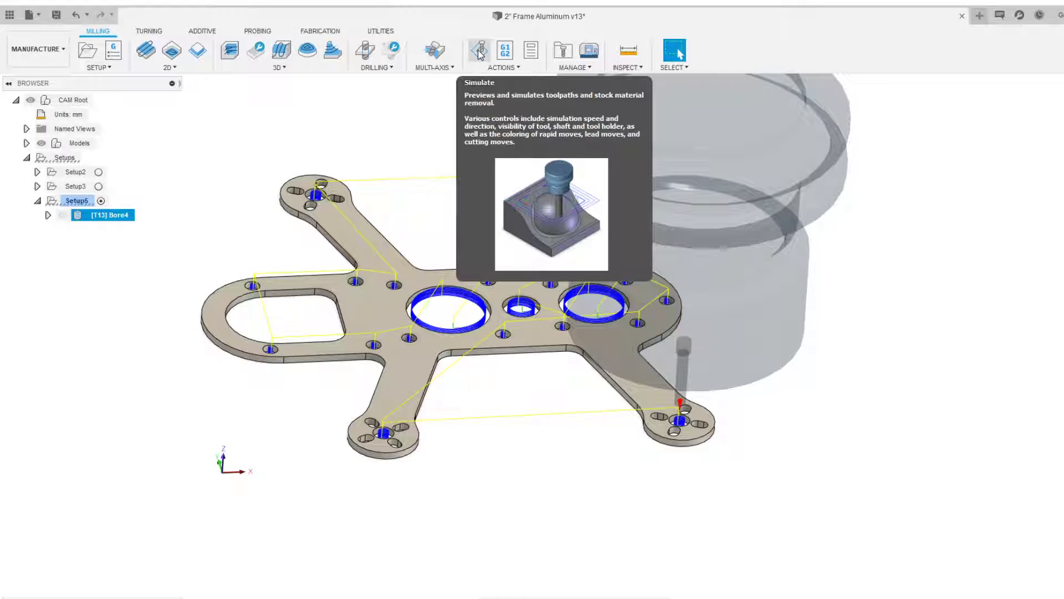
left_click(479, 53)
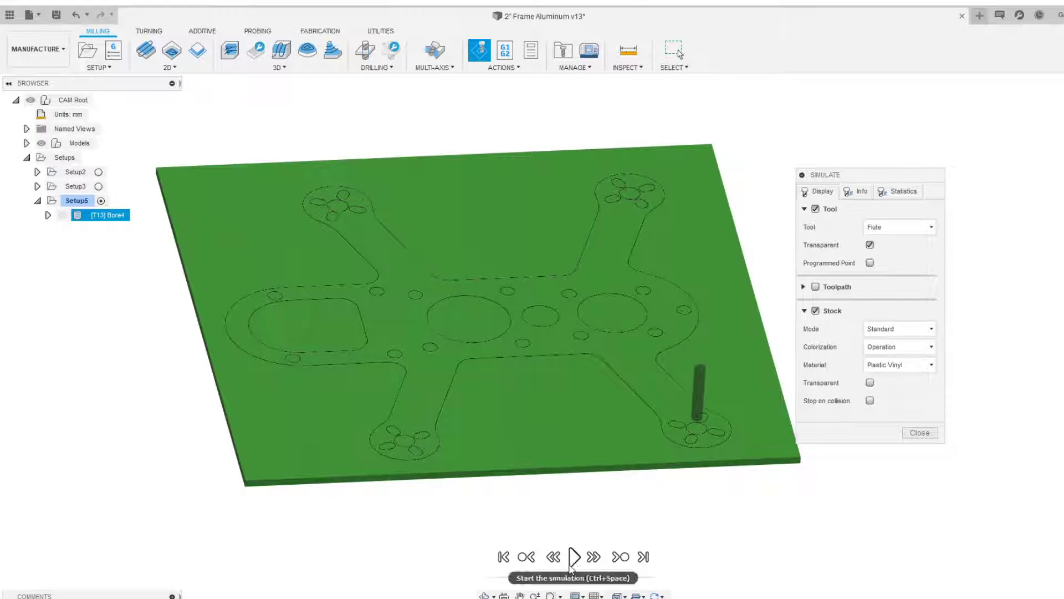
left_click(821, 313)
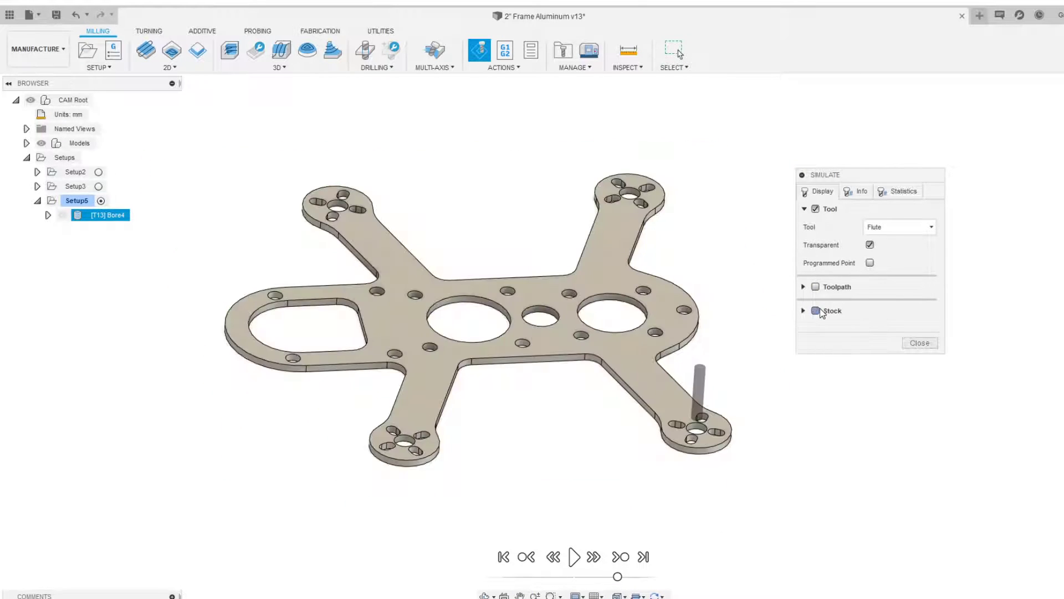
left_click(821, 313)
left_click(817, 288)
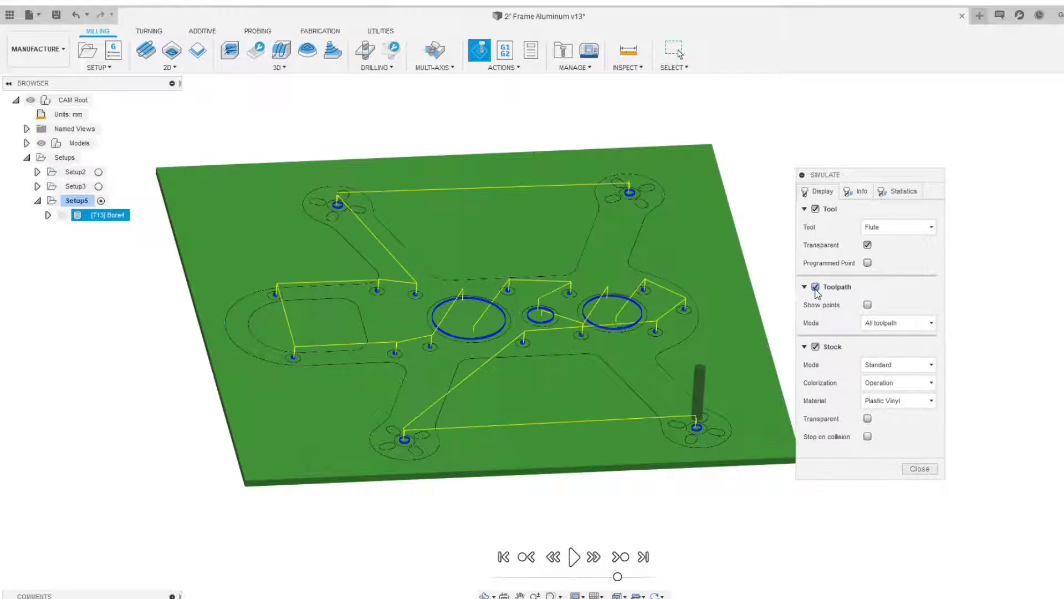
left_click(817, 288)
left_click(815, 287)
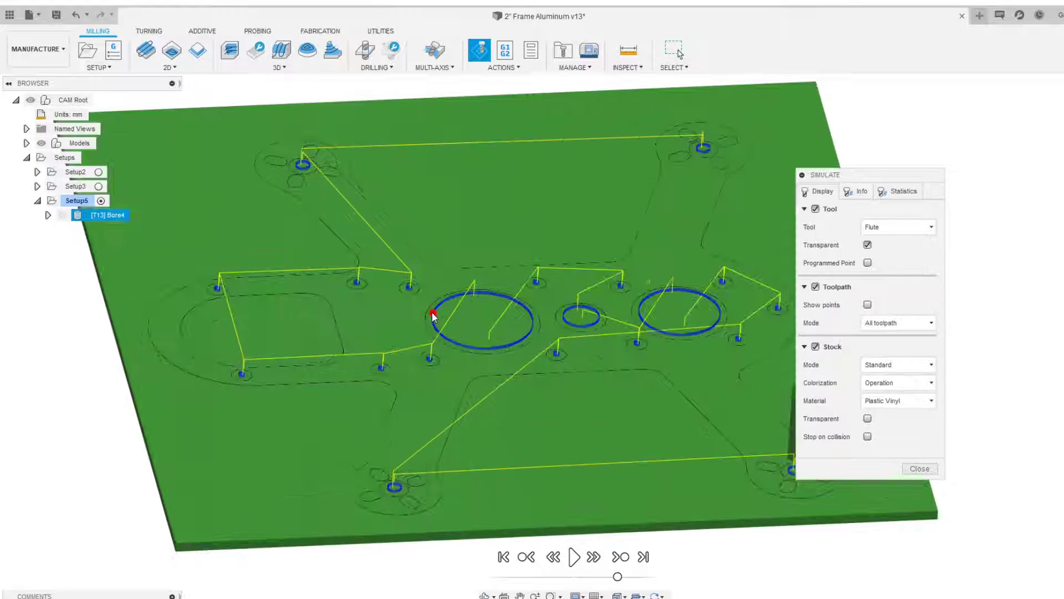
scroll(582, 270, "up", 3)
middle_click_drag(736, 310, 737, 289, "shift")
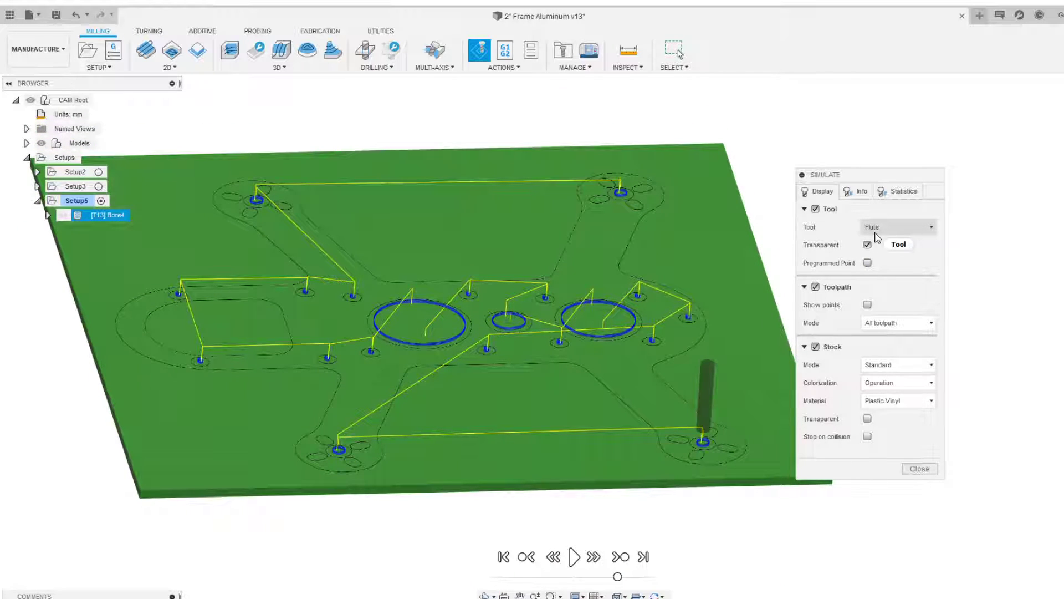
middle_click_drag(744, 318, 633, 275)
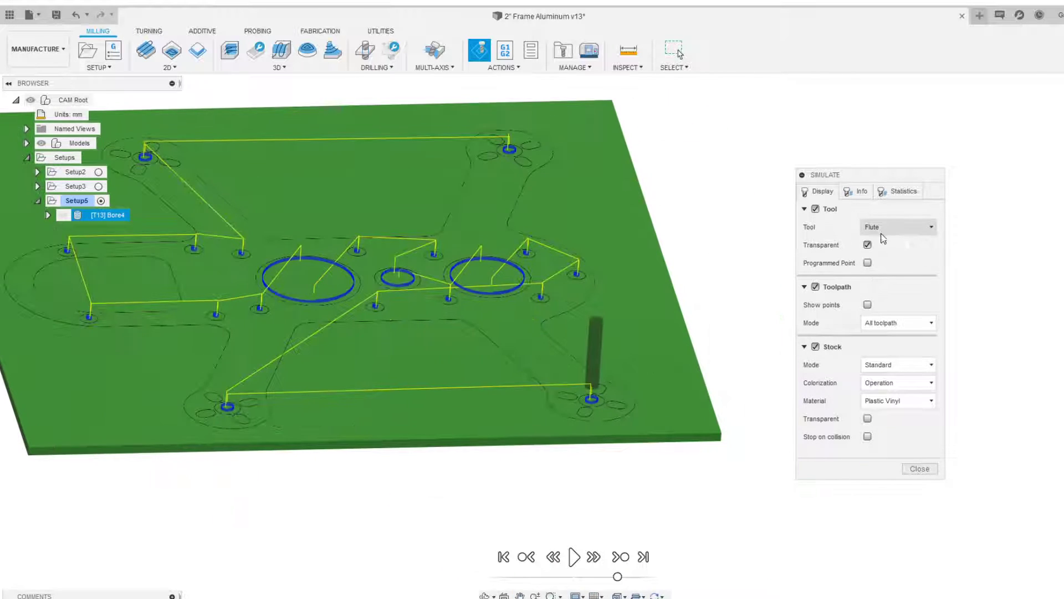
Switch the simulated tool display to Holder, then back to Flute with transparency
left_click(882, 229)
left_click(885, 245)
left_click(868, 245)
left_click(873, 231)
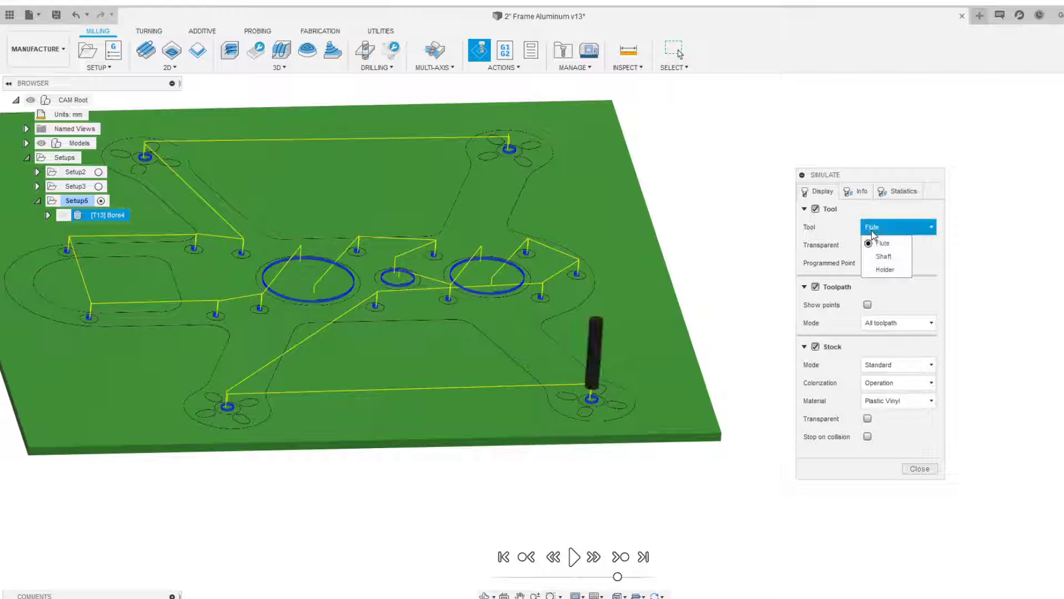
left_click(885, 269)
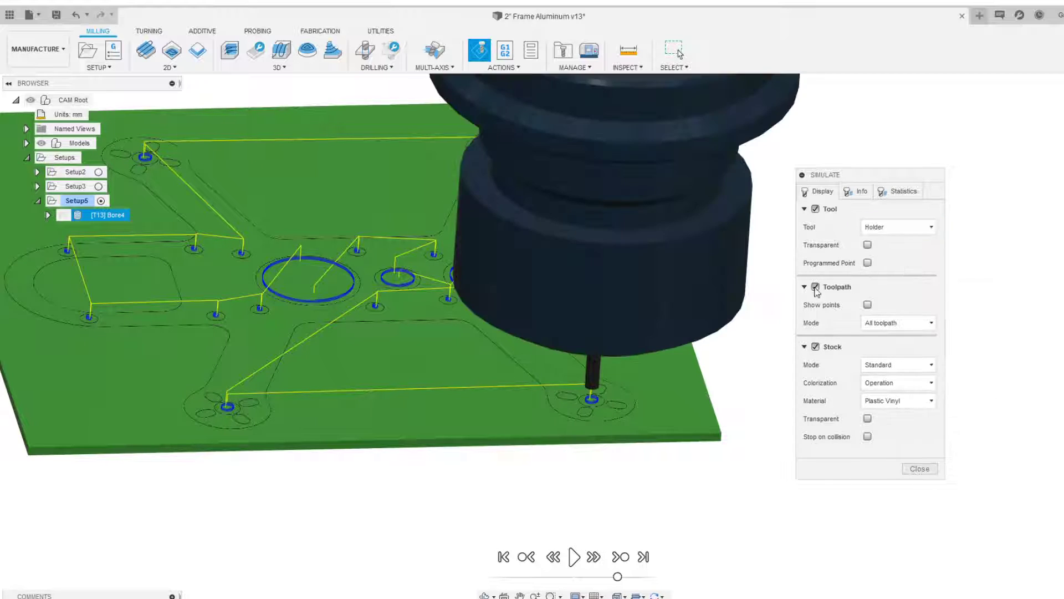
left_click(888, 228)
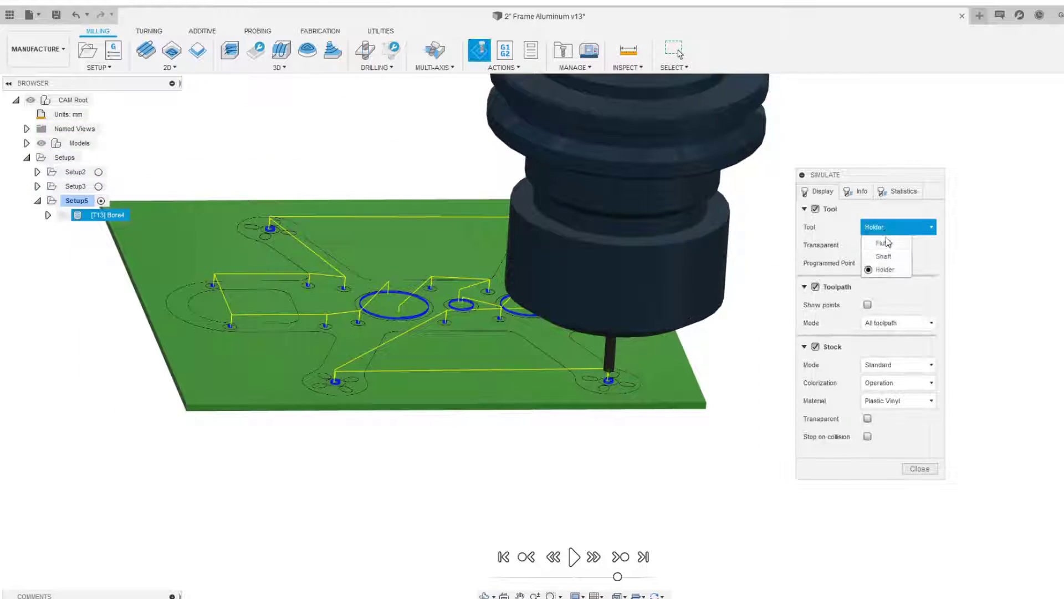
left_click(886, 244)
left_click(867, 244)
Play the bore simulation and orbit and zoom around the plate to watch the holes being cut
scroll(686, 302, "down", 2)
middle_click_drag(686, 302, 734, 343, "shift")
scroll(693, 324, "up", 3)
scroll(604, 297, "up", 3)
middle_click_drag(603, 297, 729, 311)
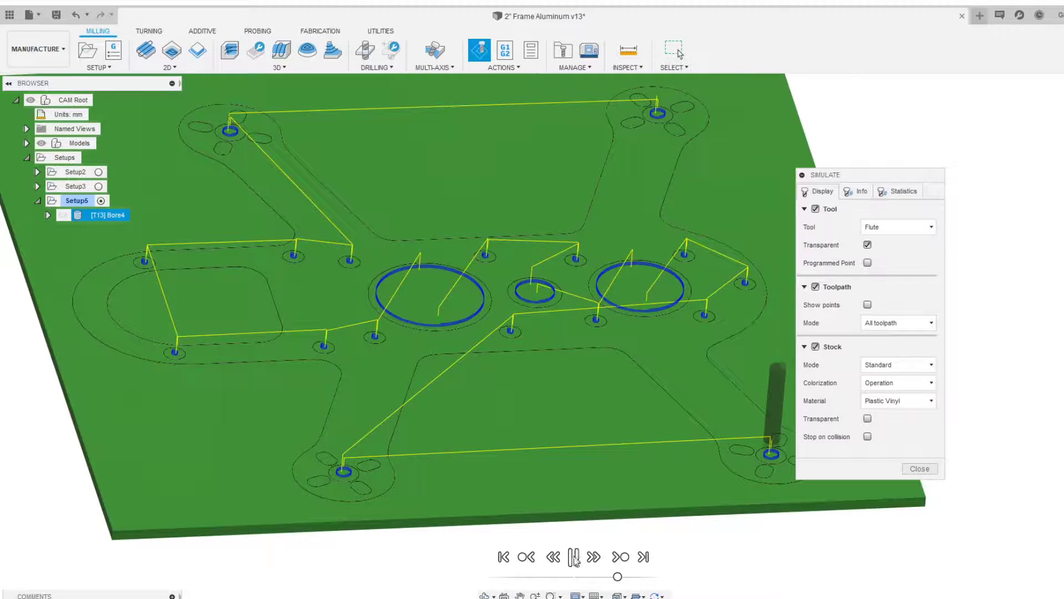
middle_click_drag(790, 448, 683, 403)
scroll(684, 403, "up", 5)
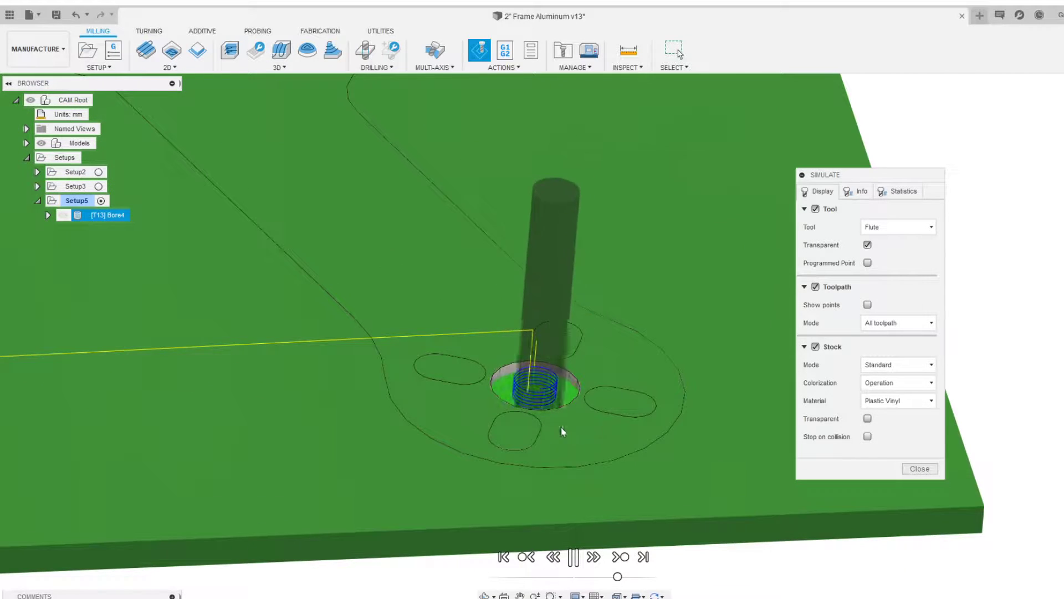
middle_click_drag(560, 425, 554, 440, "shift")
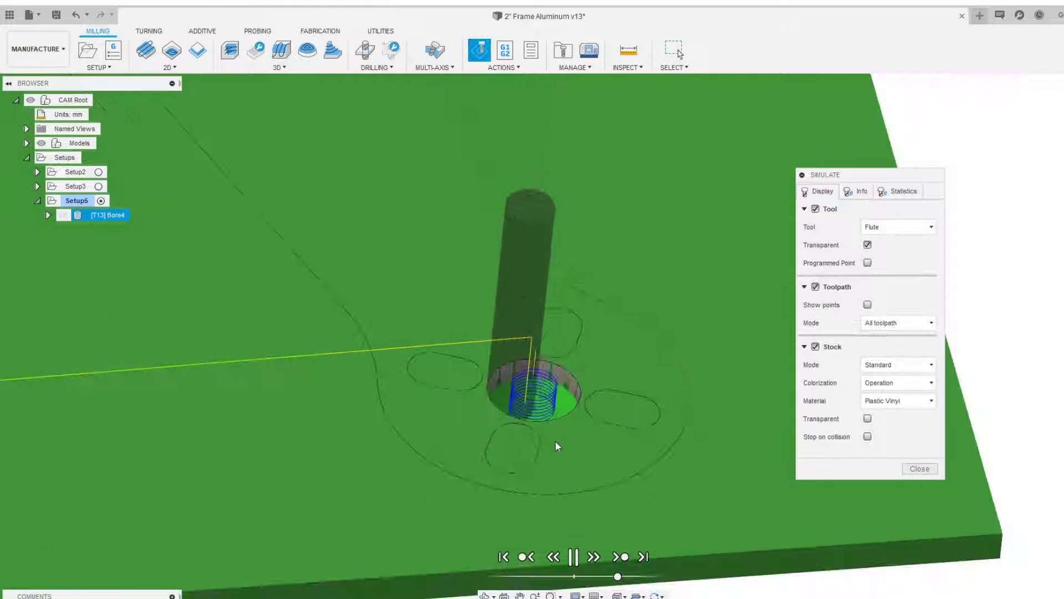
scroll(549, 466, "down", 5)
scroll(324, 421, "down", 3)
middle_click_drag(324, 421, 528, 377, "shift")
scroll(535, 396, "up", 3)
scroll(528, 374, "up", 3)
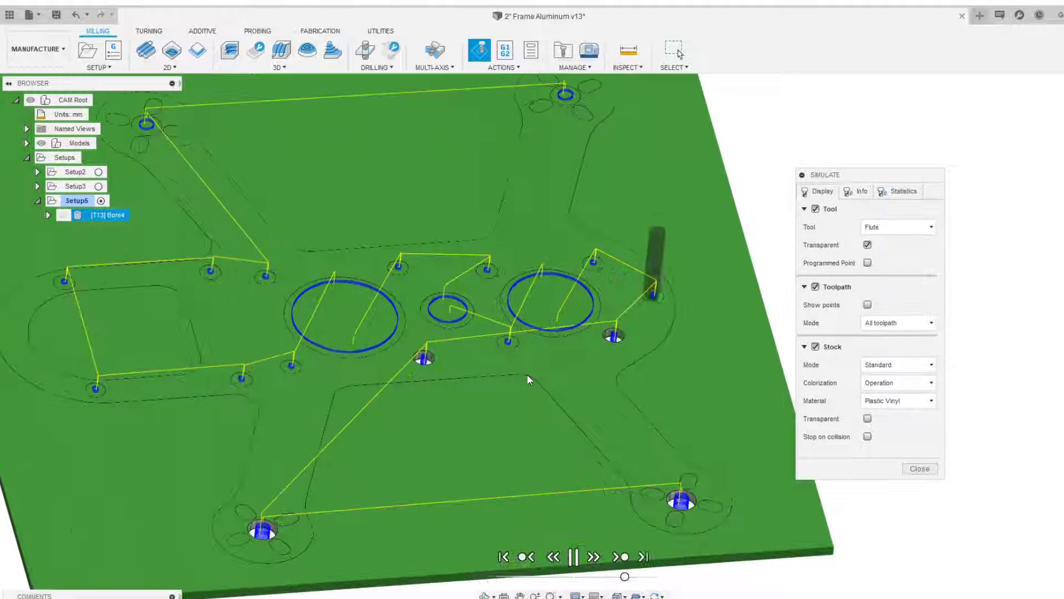
scroll(527, 374, "up", 4)
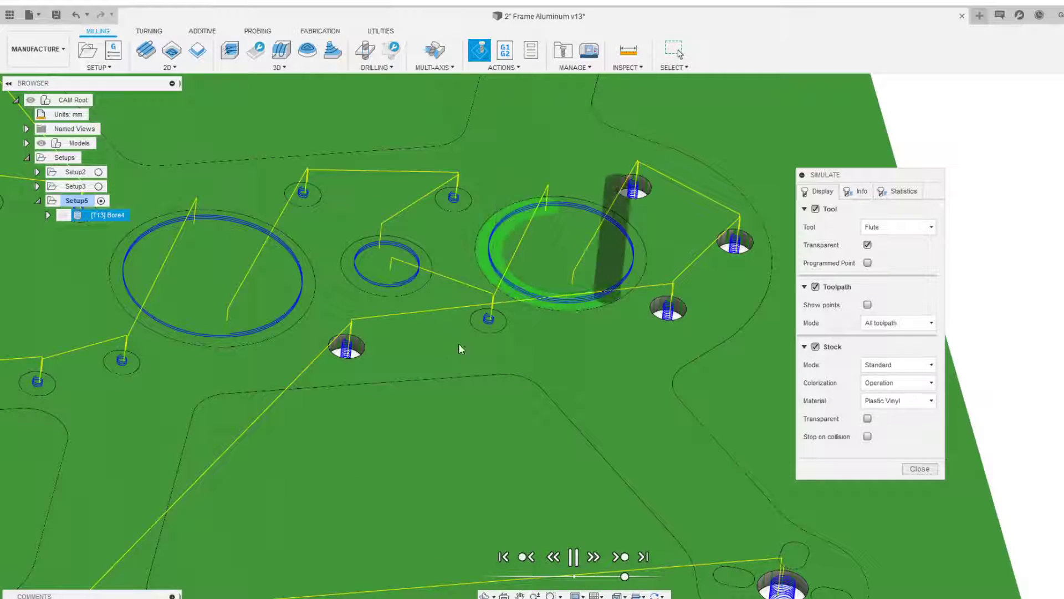
left_click_drag(623, 577, 616, 578)
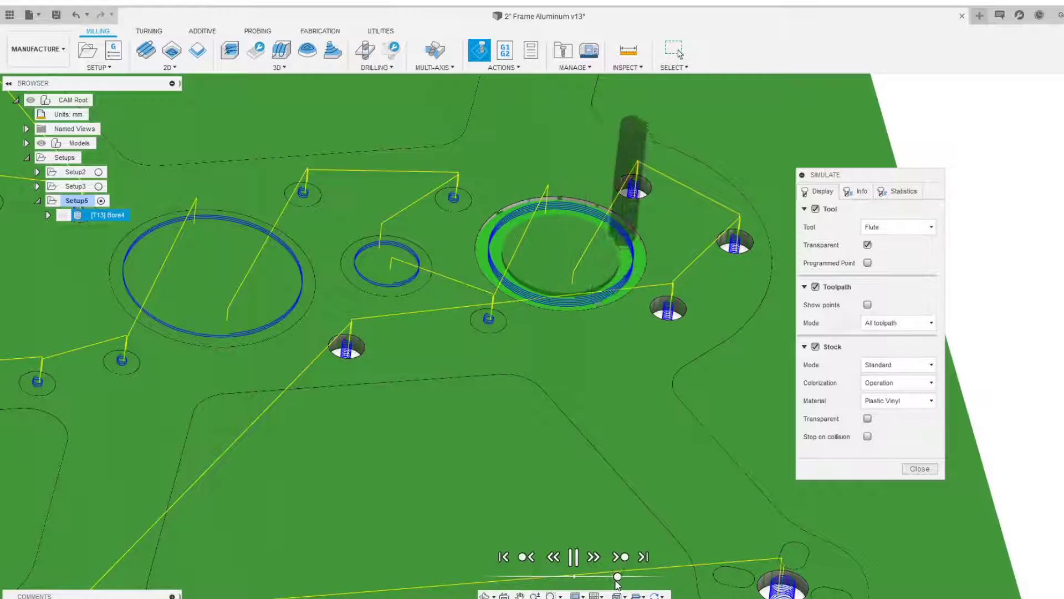
scroll(627, 343, "up", 4)
middle_click_drag(515, 199, 624, 306)
scroll(651, 308, "up", 2)
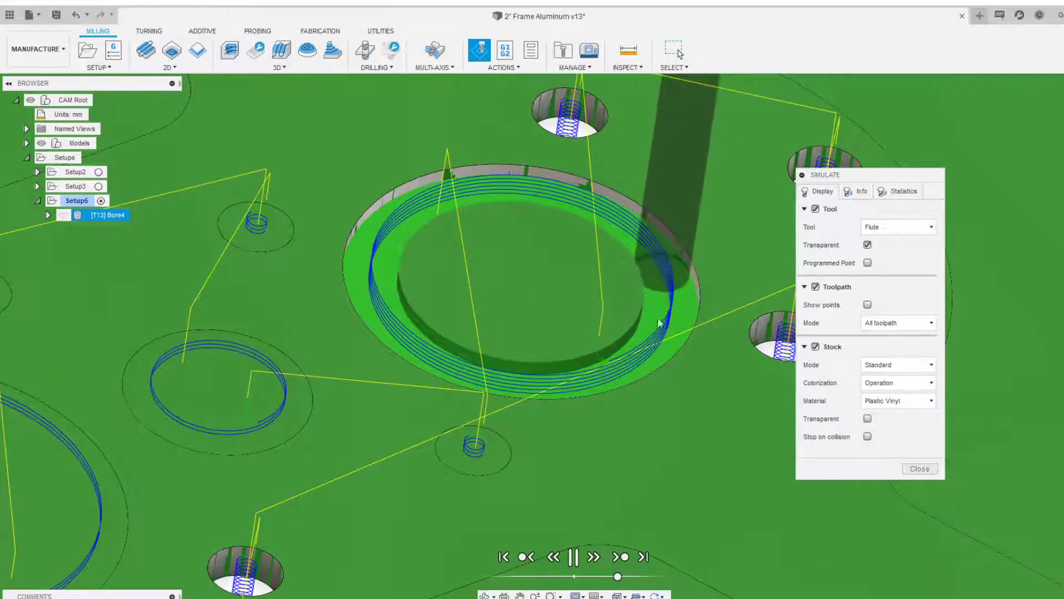
scroll(648, 358, "down", 3)
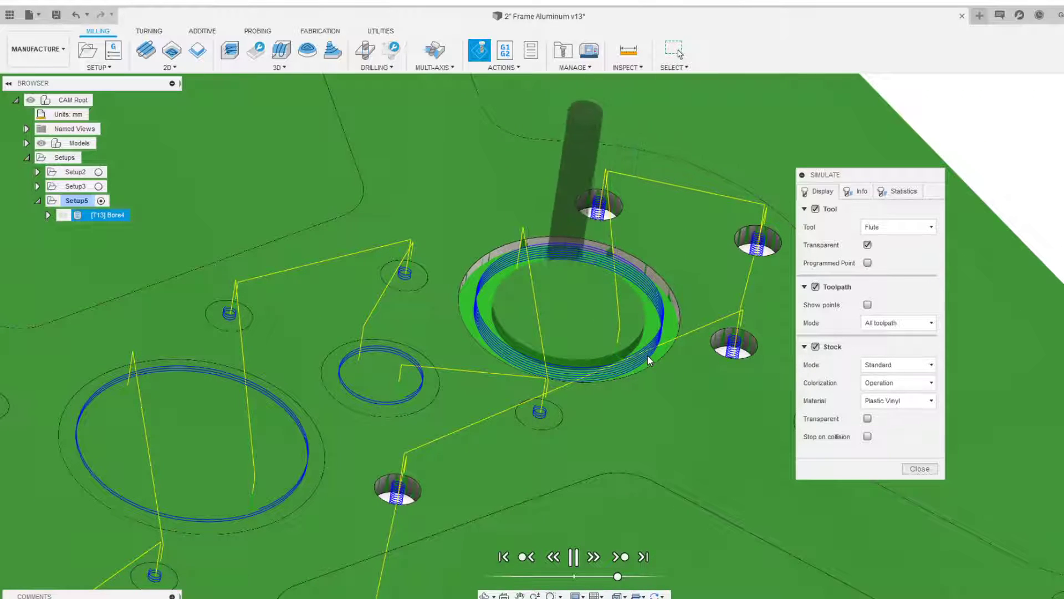
scroll(637, 361, "down", 4)
Zoom closely into the large bores to examine the machined walls and helical passes
middle_click_drag(621, 389, 620, 359, "shift")
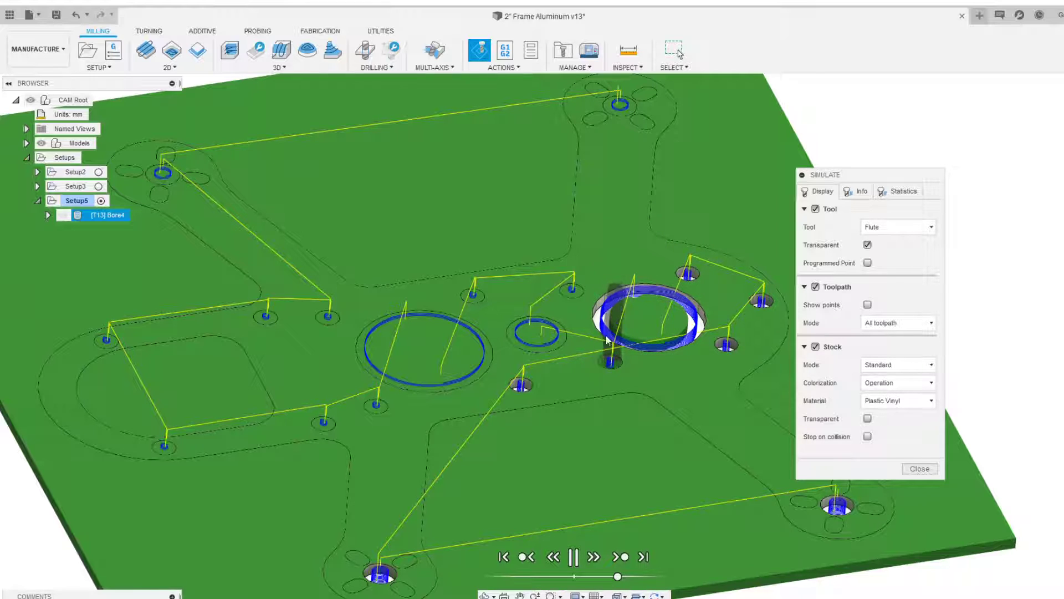
middle_click_drag(614, 315, 742, 360, "shift")
scroll(458, 367, "up", 10)
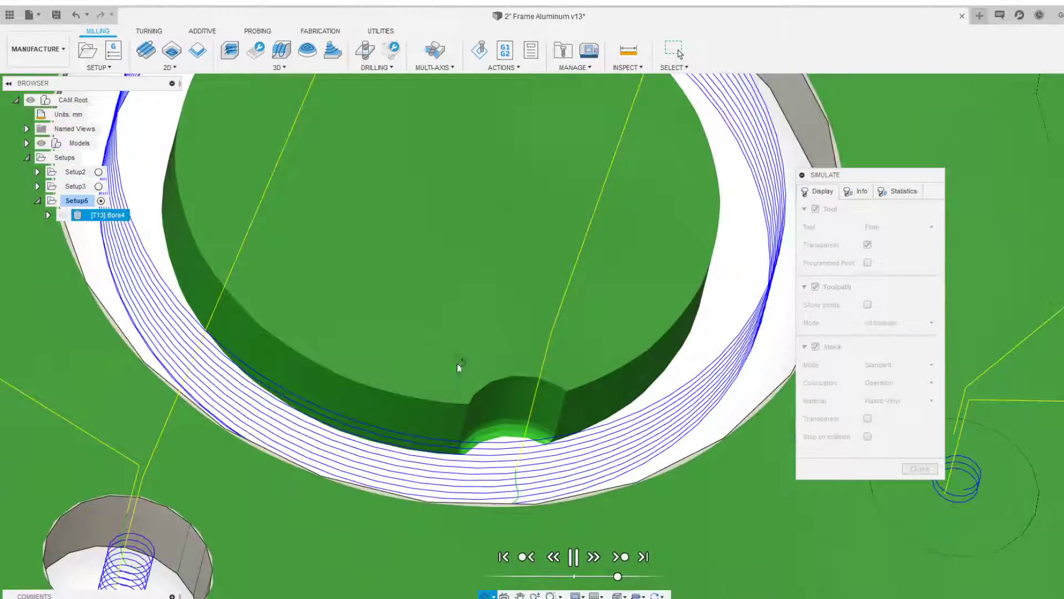
middle_click_drag(458, 367, 327, 268)
scroll(696, 364, "down", 3)
scroll(571, 384, "up", 6)
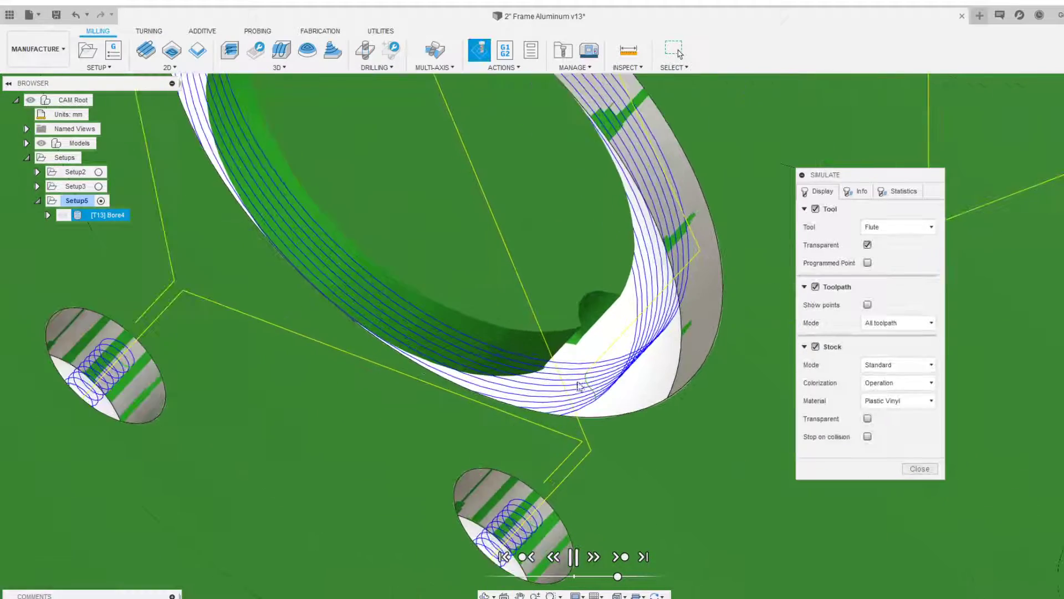
middle_click_drag(592, 376, 544, 425, "shift")
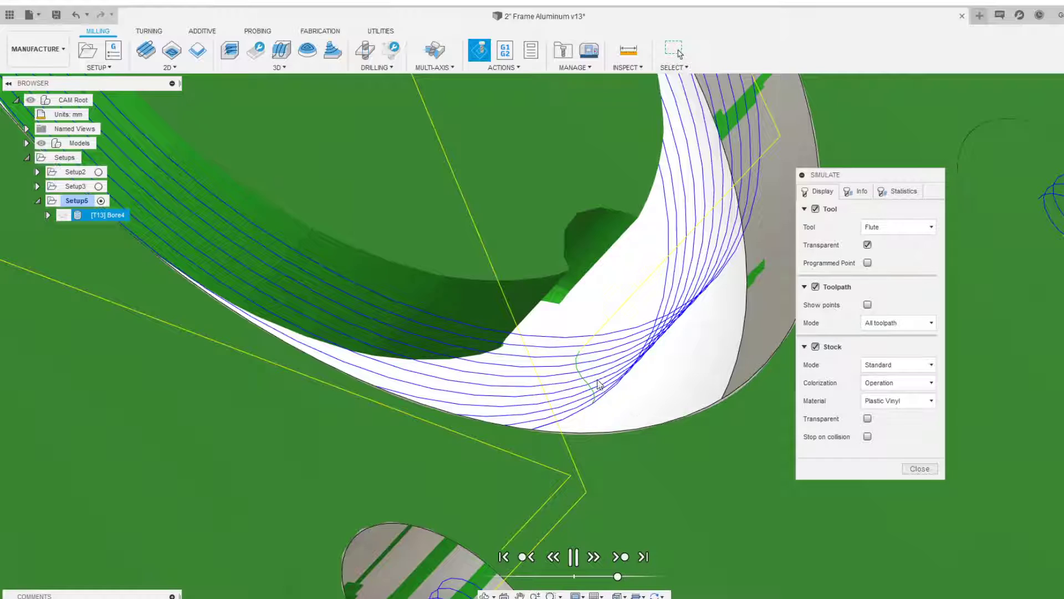
scroll(654, 272, "down", 5)
middle_click_drag(654, 273, 526, 233, "shift")
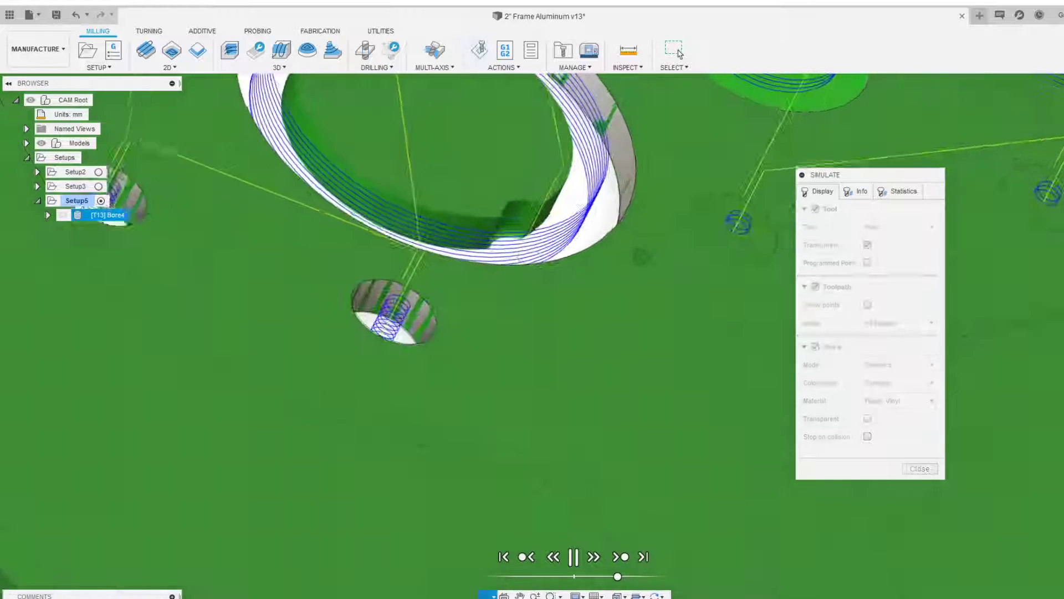
scroll(526, 233, "down", 2)
scroll(575, 280, "up", 3)
scroll(585, 299, "down", 3)
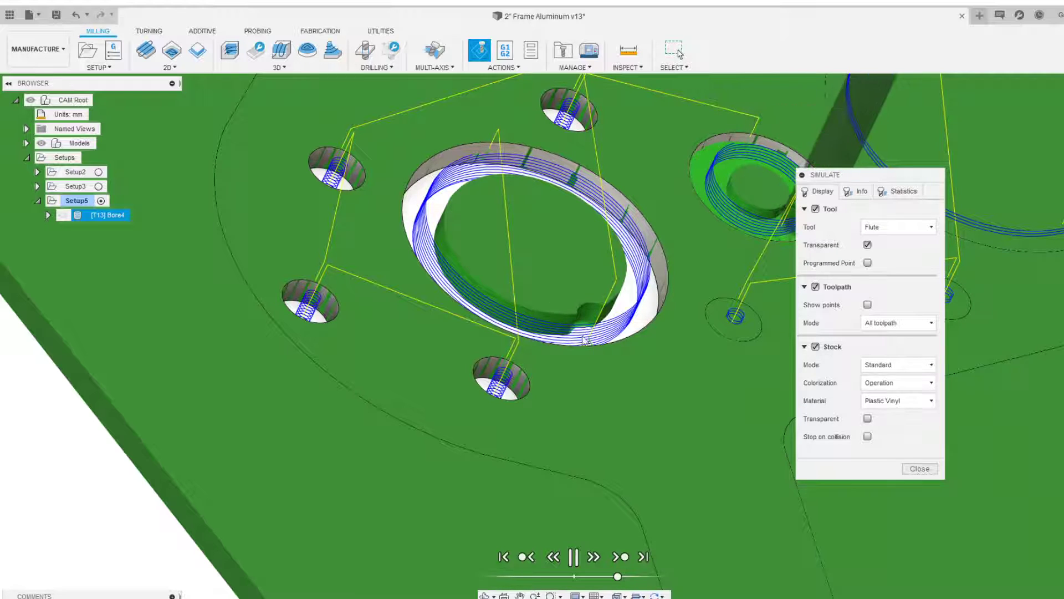
scroll(576, 315, "up", 2)
scroll(518, 255, "down", 3)
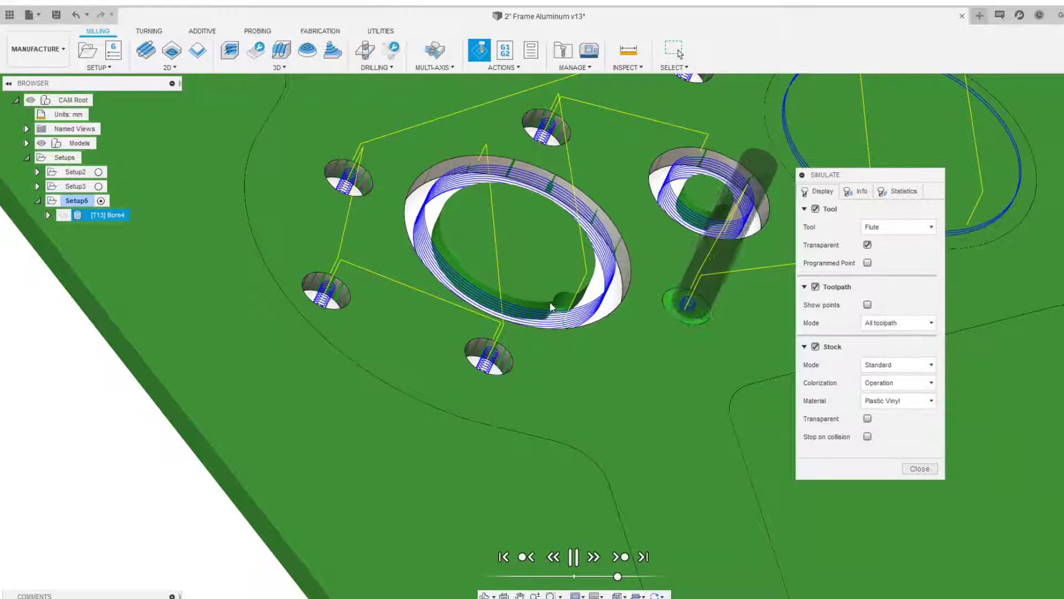
scroll(550, 294, "down", 2)
middle_click_drag(550, 293, 479, 282)
scroll(499, 286, "down", 5)
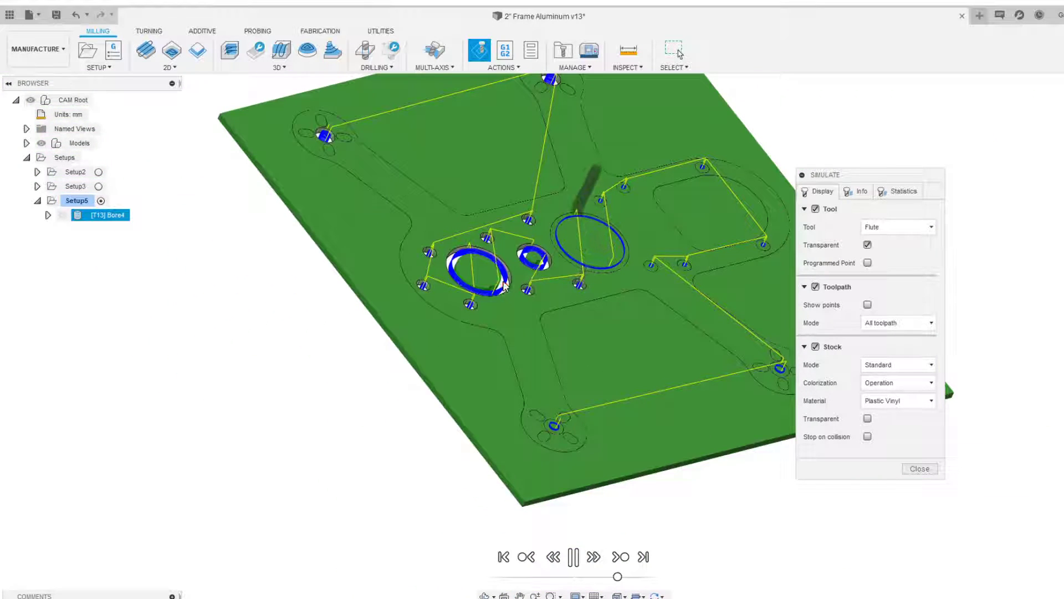
scroll(503, 295, "up", 5)
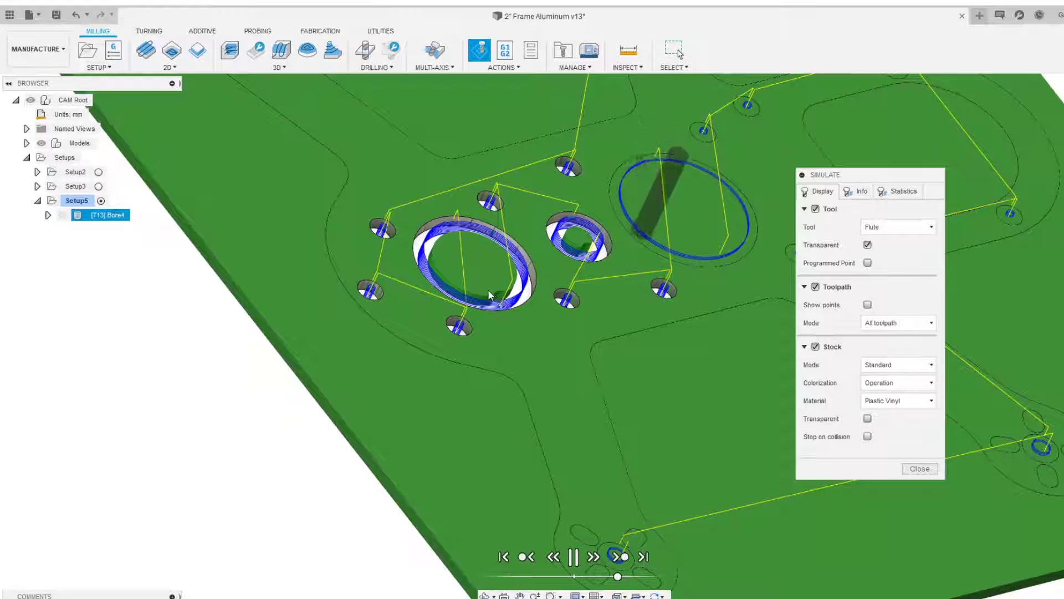
scroll(502, 296, "down", 3)
scroll(513, 296, "down", 4)
middle_click_drag(529, 298, 581, 253, "shift")
scroll(581, 252, "up", 3)
scroll(581, 253, "up", 3)
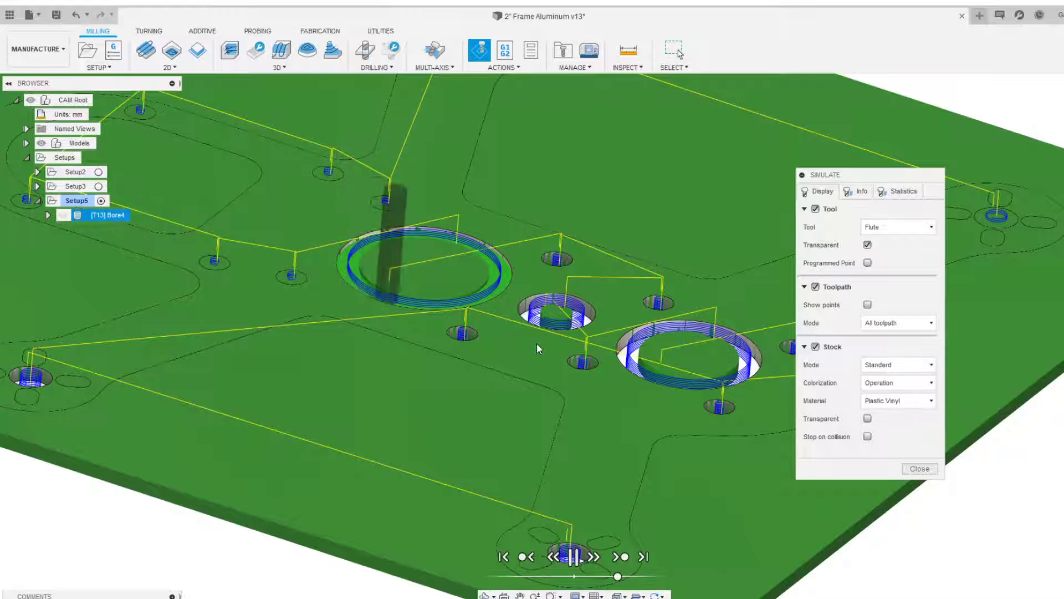
scroll(543, 343, "down", 5)
Jump to the end of the simulation, hide toolpaths and model to inspect the machined stock, then close the simulation
left_click(574, 561)
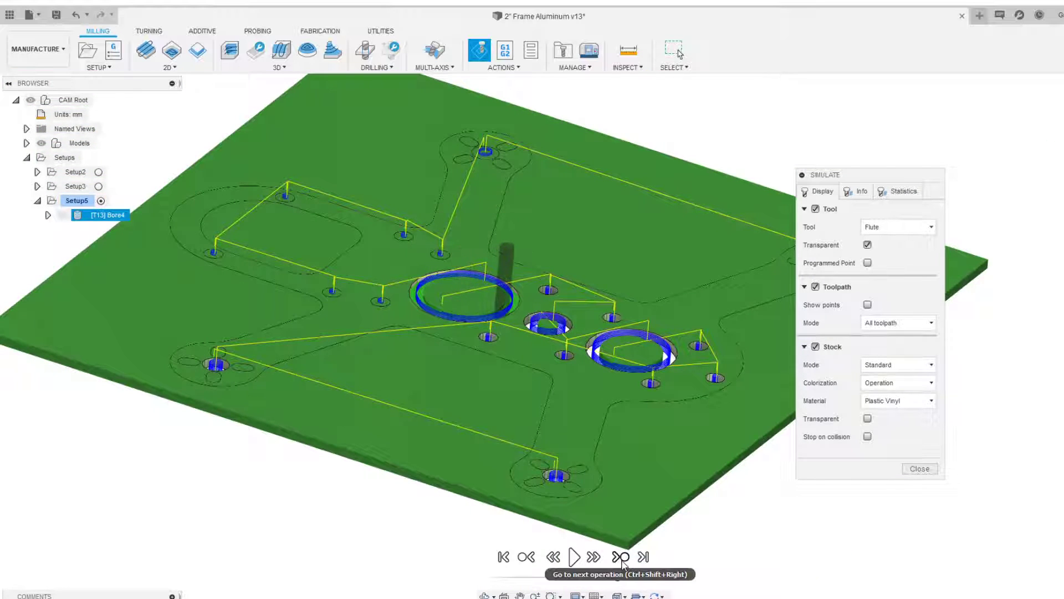
left_click(622, 561)
scroll(595, 482, "down", 2)
middle_click_drag(595, 482, 446, 250, "shift")
left_click(815, 287)
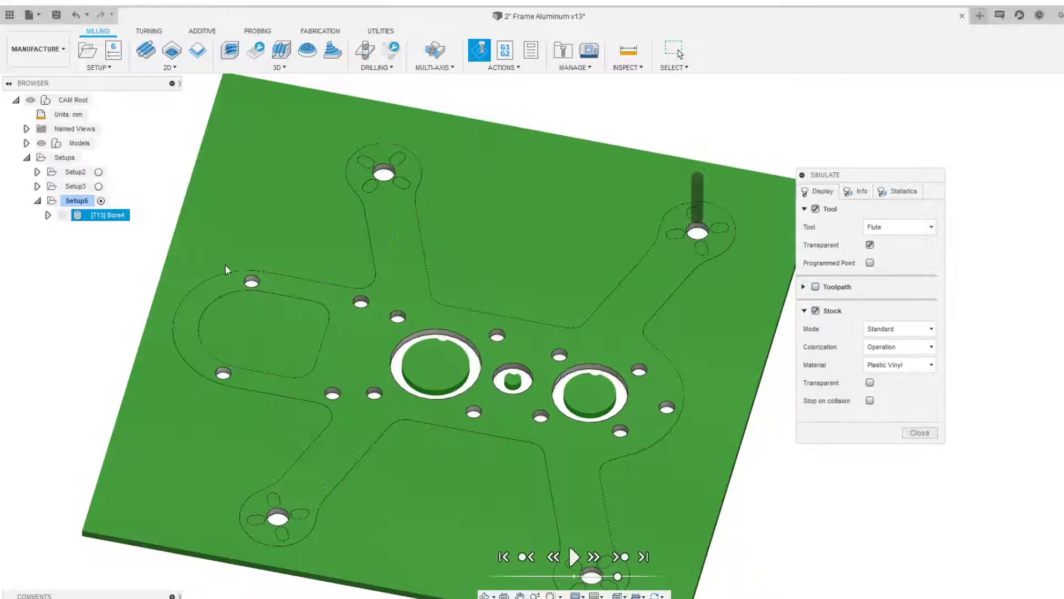
left_click(42, 144)
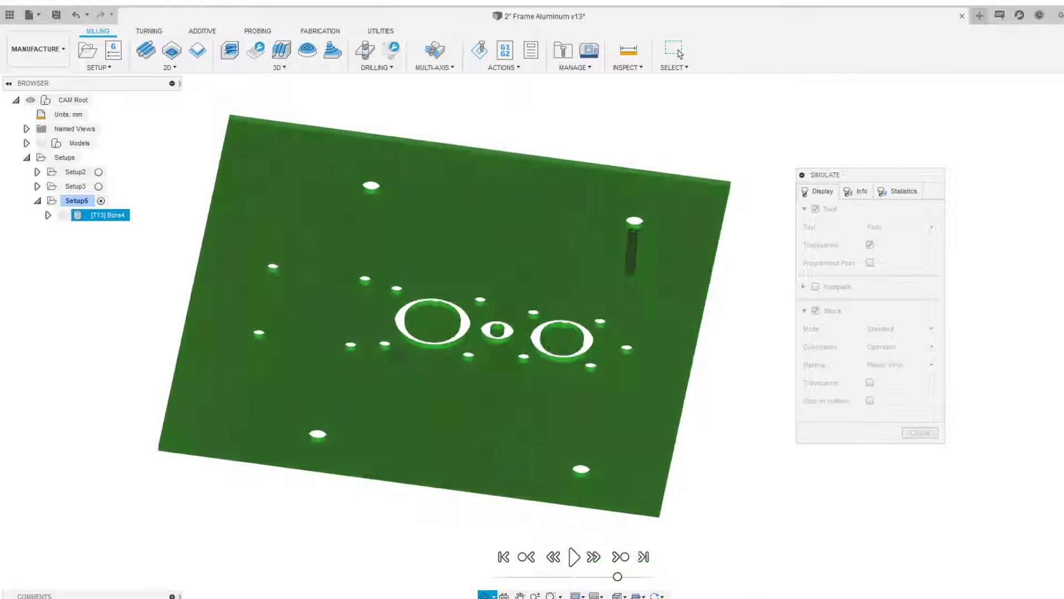
middle_click_drag(400, 355, 401, 254, "shift")
scroll(446, 333, "up", 2)
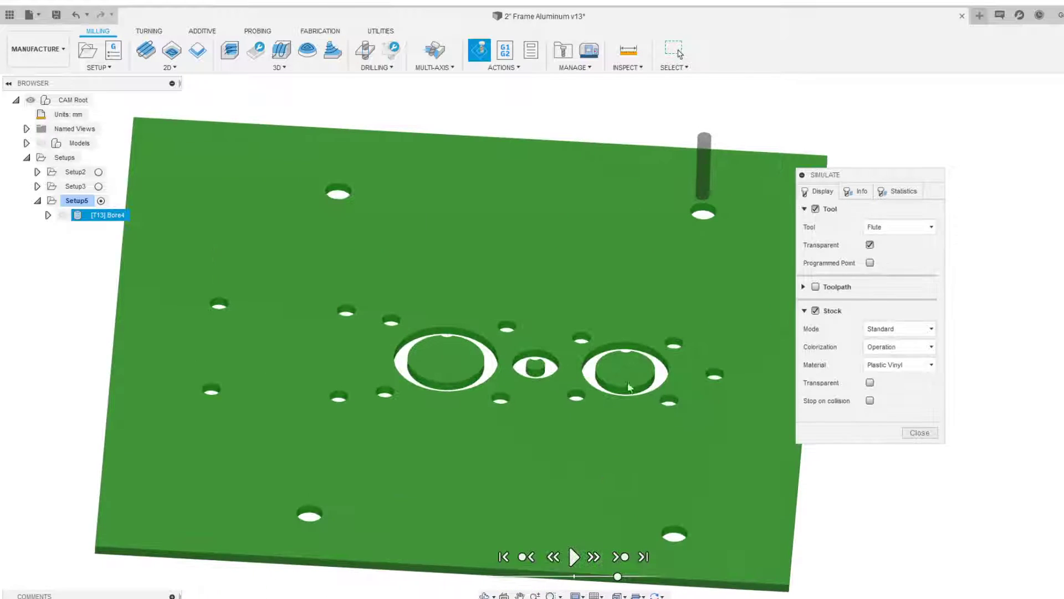
left_click(919, 433)
left_click(41, 143)
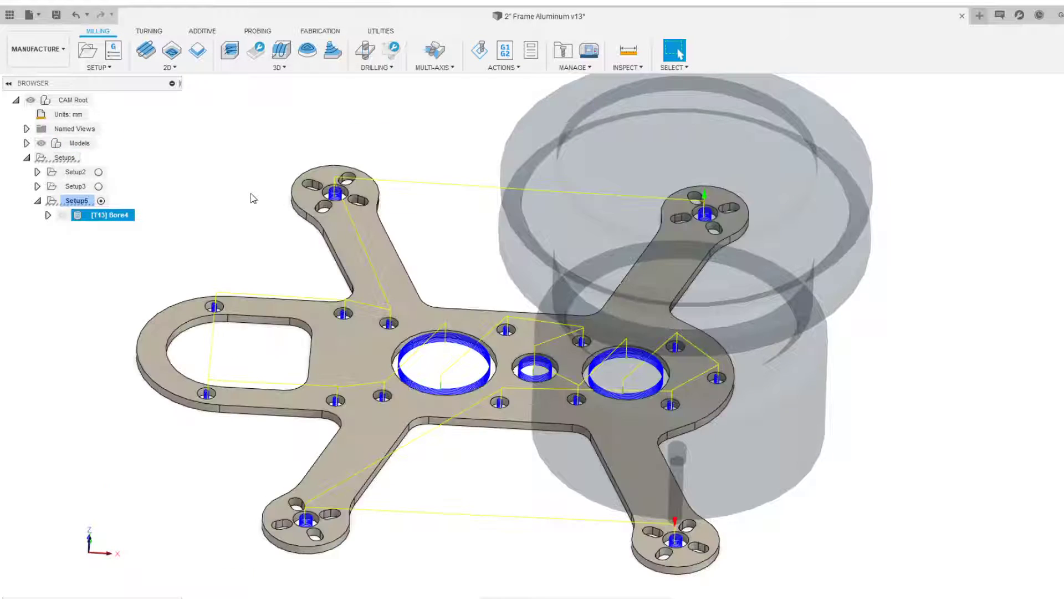
Reopen the bore operation to review its linking settings and cancel the dialog
right_click(129, 219)
left_click(145, 226)
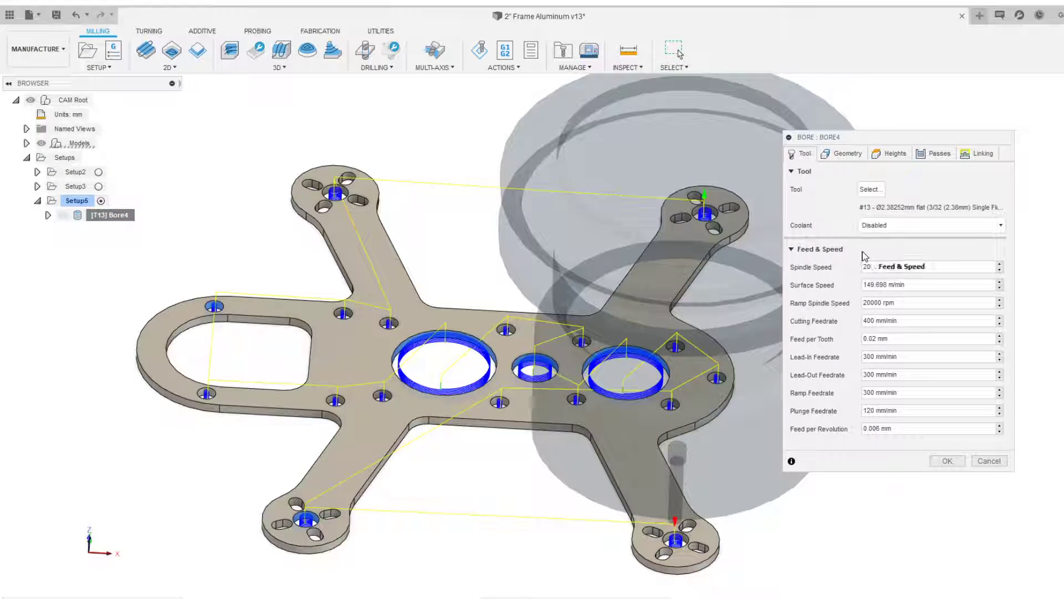
left_click(982, 154)
left_click_drag(903, 140, 739, 130)
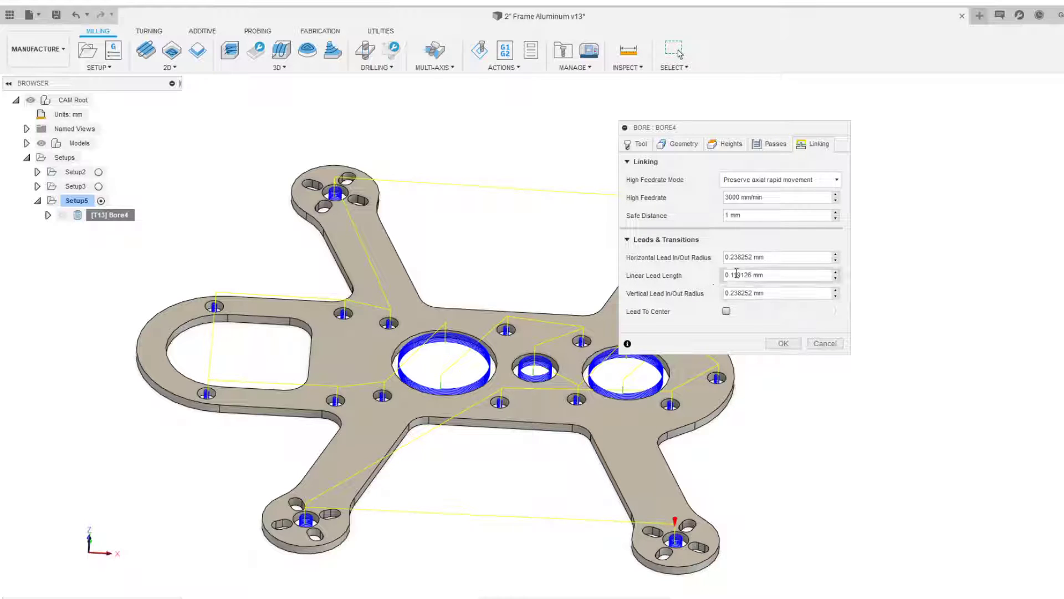
left_click(826, 343)
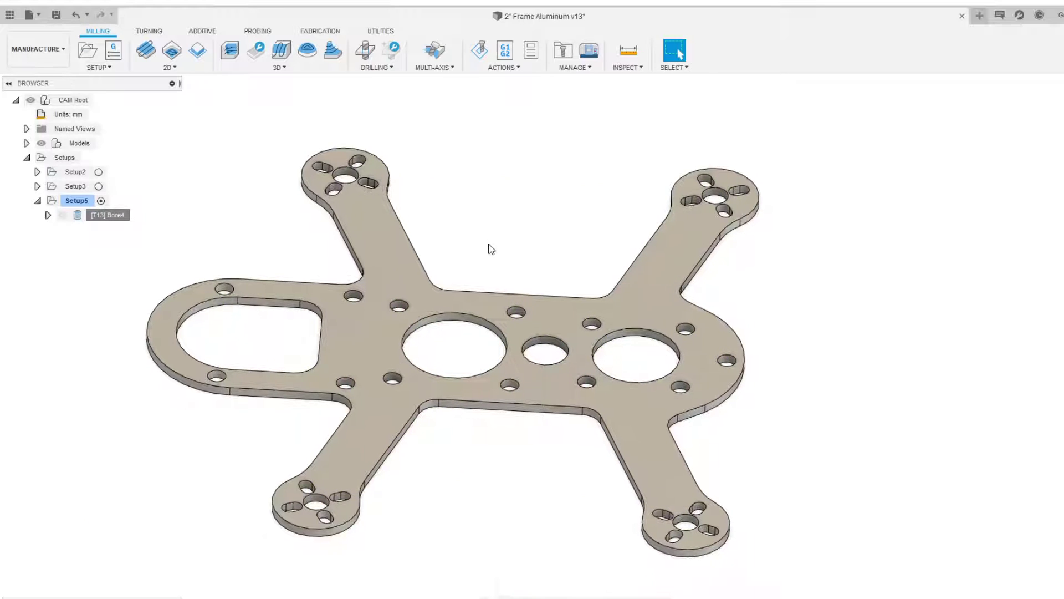
Start a new 2D Contour operation in Setup5 and zoom in on a motor mount
middle_click_drag(428, 327, 482, 343, "shift")
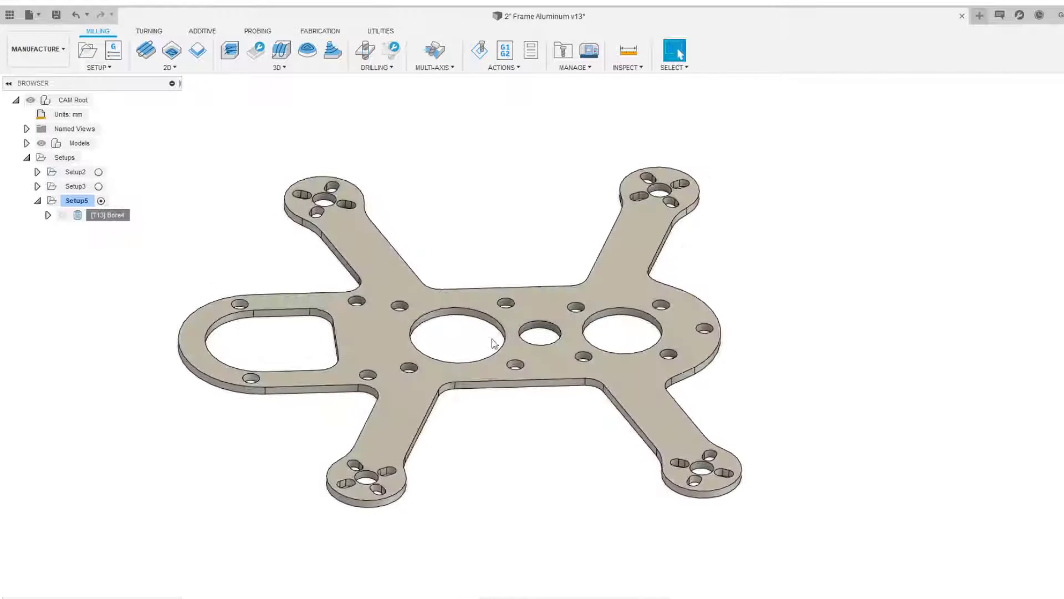
left_click(171, 67)
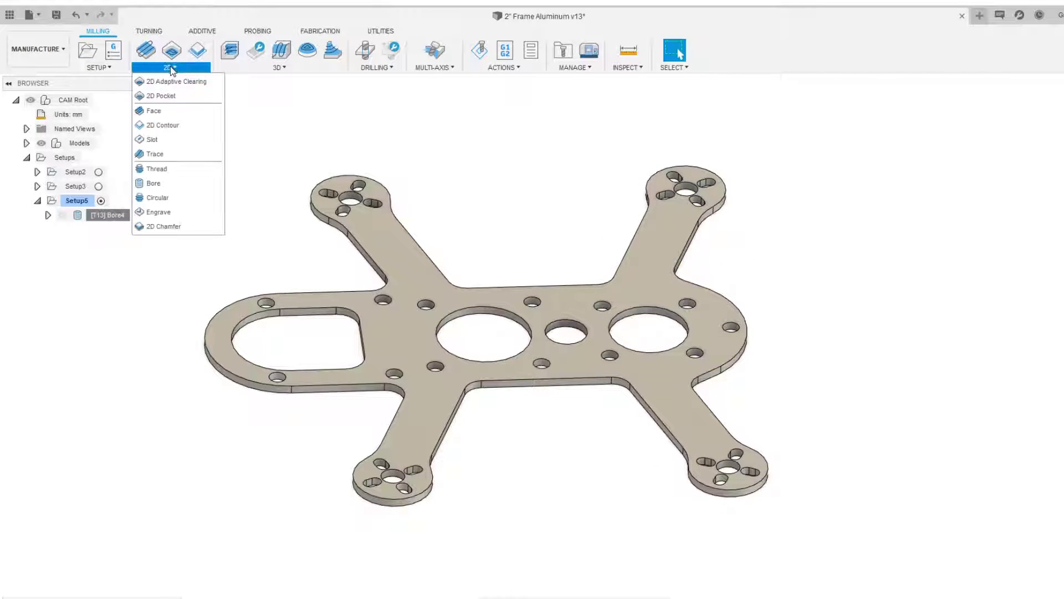
left_click(194, 127)
scroll(410, 505, "up", 5)
scroll(274, 356, "up", 2)
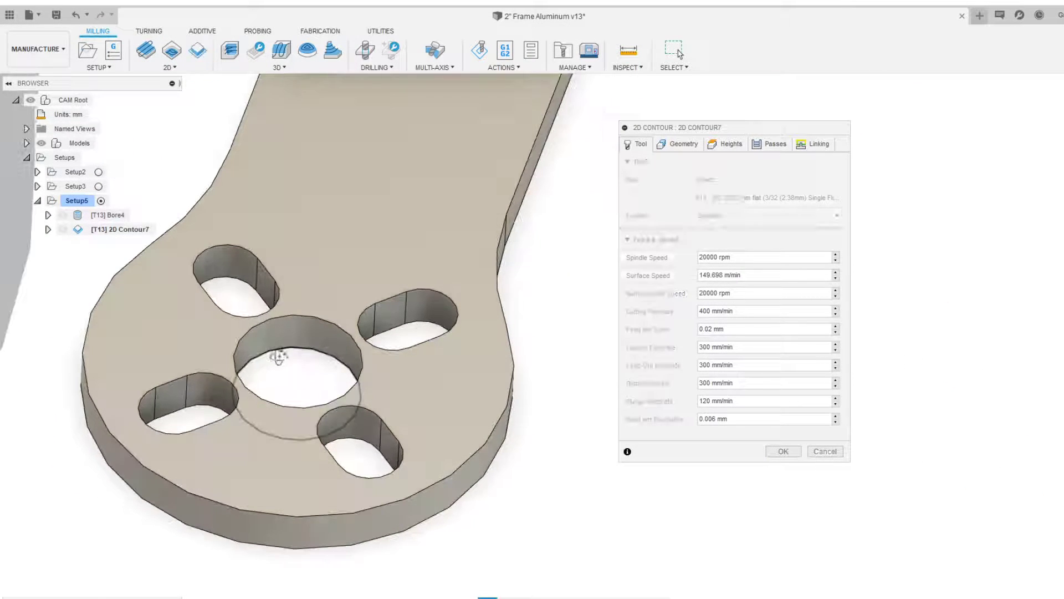
Select the four slot contours around the first motor mount's centre hole as contour chains
left_click(255, 296)
left_click(189, 405)
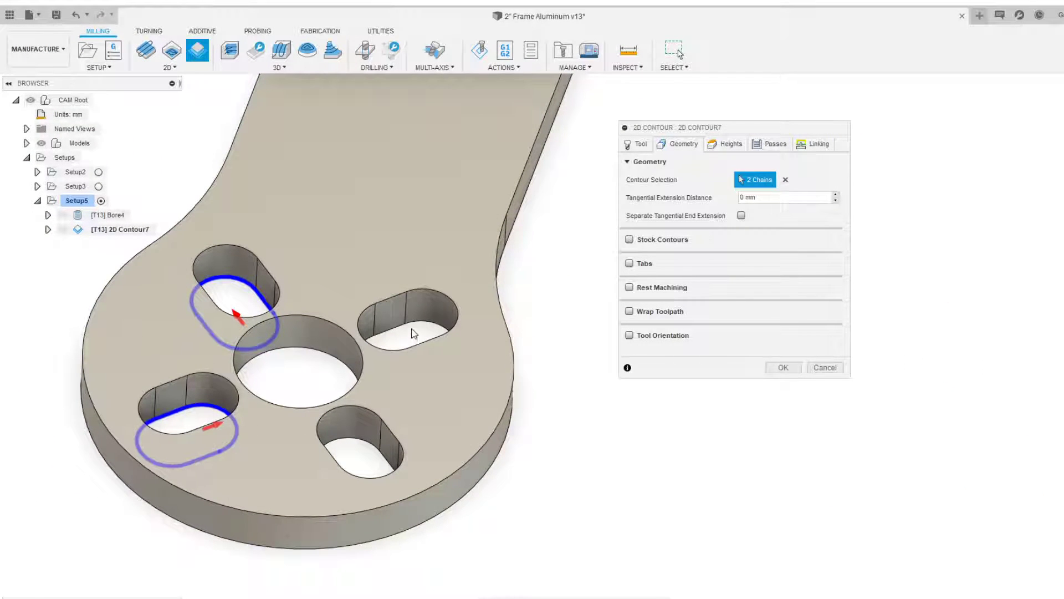
left_click(413, 332)
left_click(387, 455)
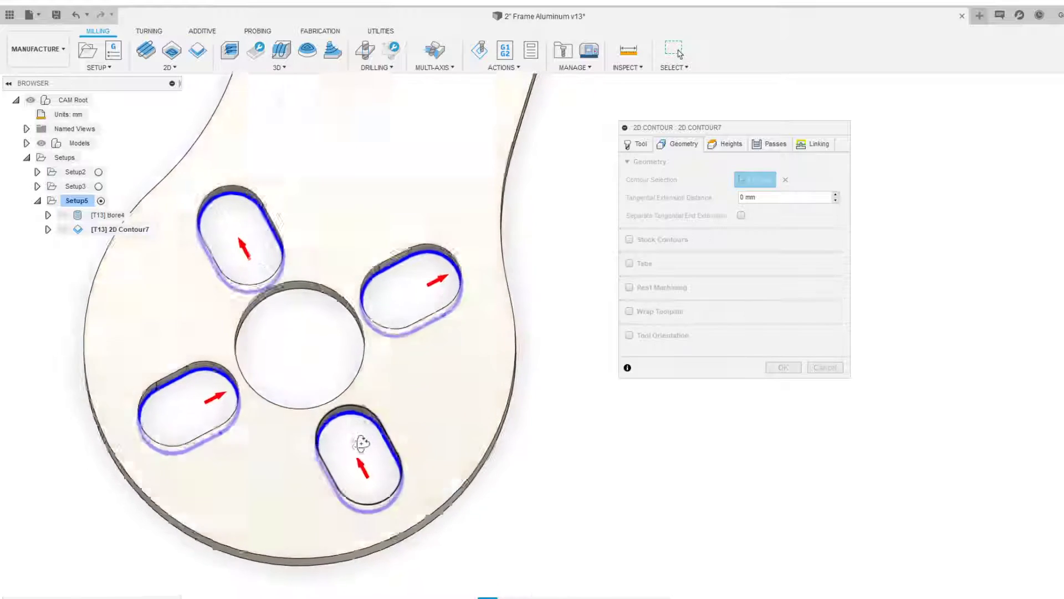
middle_click_drag(369, 451, 355, 465, "shift")
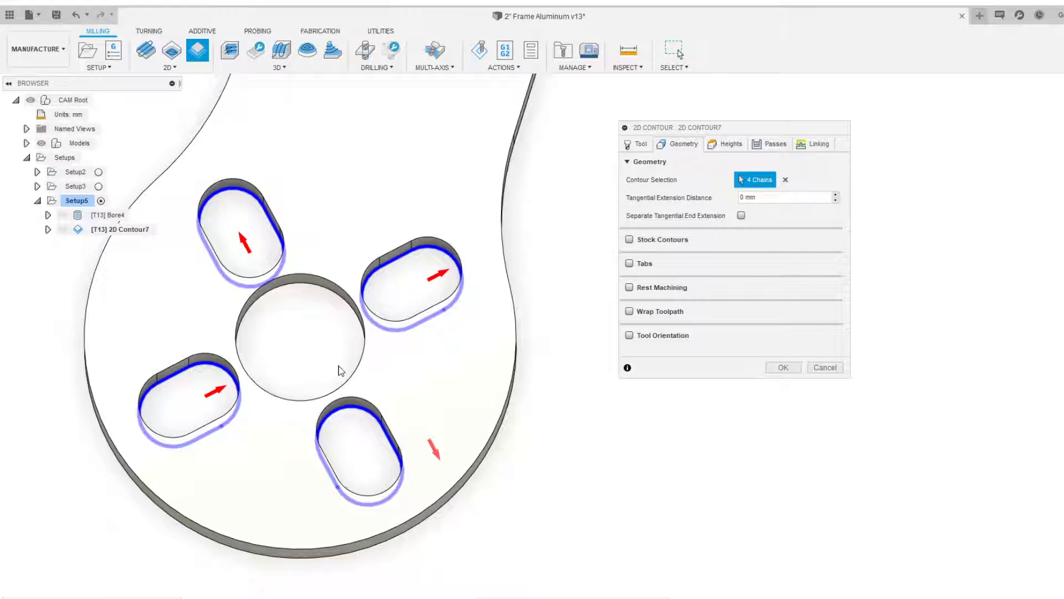
left_click(432, 450)
Add the four slot contours of the second motor mount to the contour selection
scroll(368, 453, "down", 5)
middle_click_drag(404, 444, 473, 416, "shift")
scroll(598, 371, "down", 1)
middle_click_drag(599, 371, 190, 358)
scroll(415, 362, "up", 5)
middle_click_drag(416, 363, 294, 285)
left_click(302, 274)
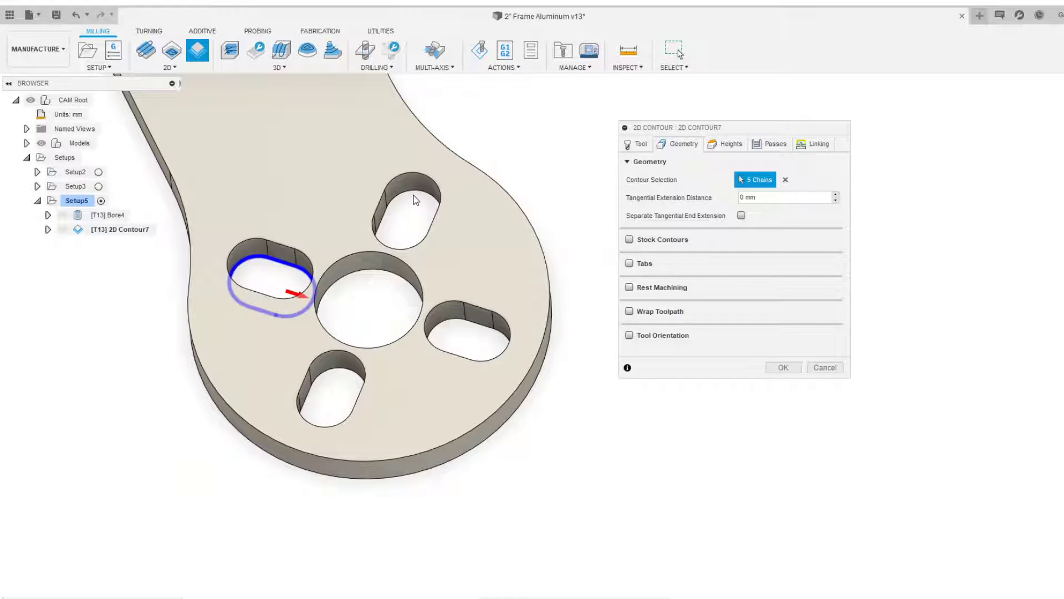
left_click(416, 197)
left_click(466, 313)
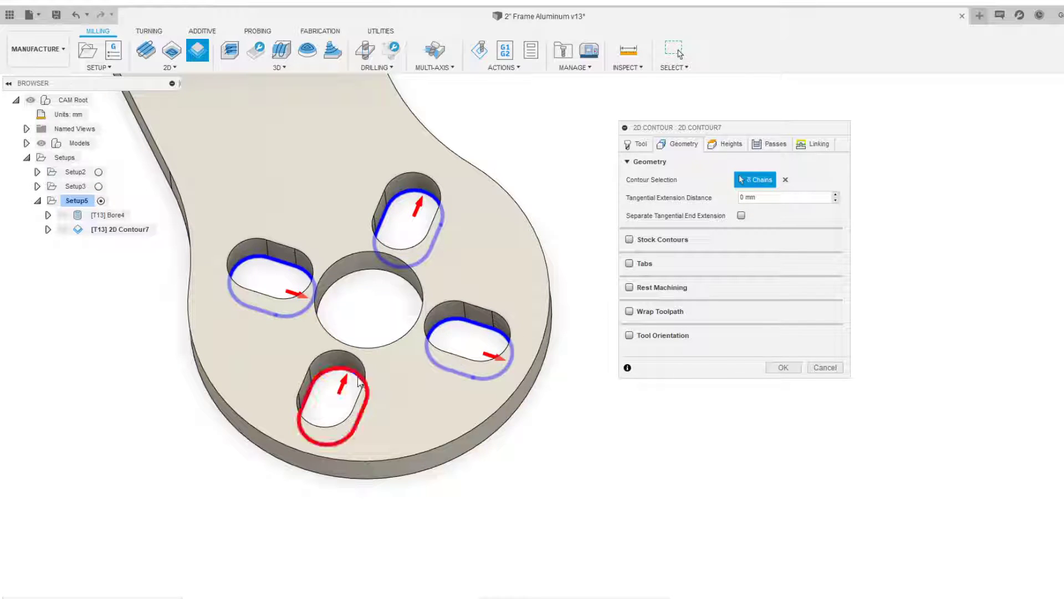
left_click(360, 382)
Add the four slot contours of the third motor mount to the contour selection
scroll(357, 383, "down", 3)
scroll(250, 166, "down", 3)
middle_click_drag(249, 167, 490, 375)
scroll(491, 376, "down", 5)
middle_click_drag(244, 140, 338, 309)
scroll(338, 309, "up", 4)
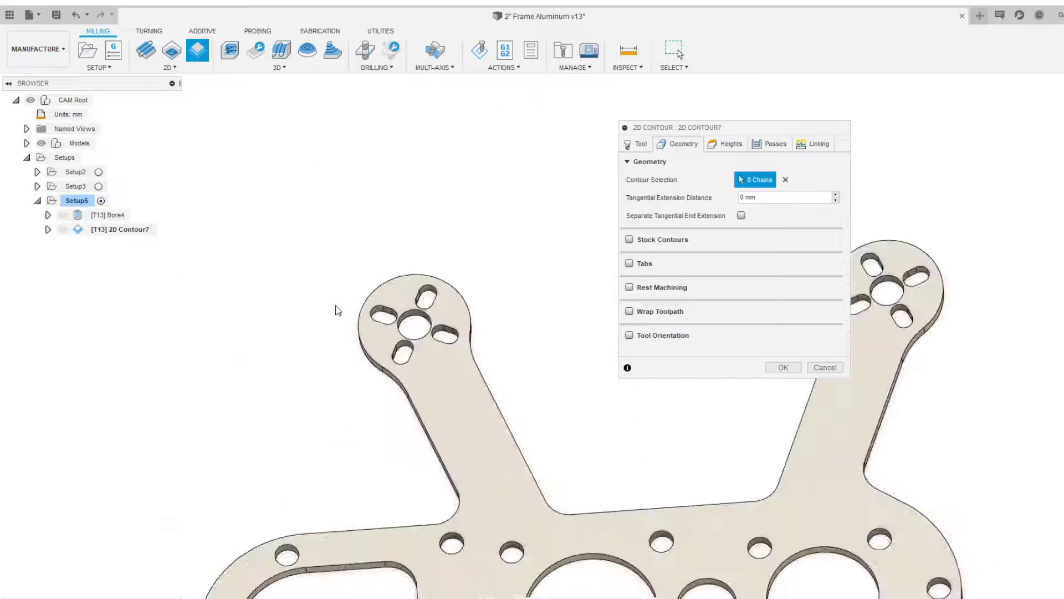
scroll(389, 314, "up", 3)
scroll(396, 321, "up", 2)
left_click(395, 314)
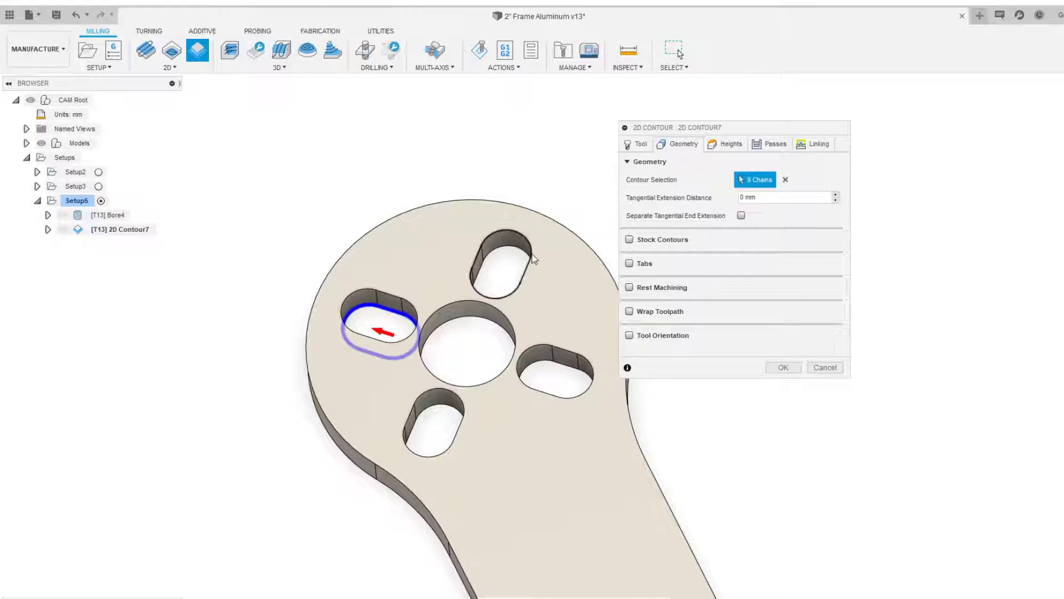
left_click(496, 250)
left_click(452, 419)
left_click(571, 374)
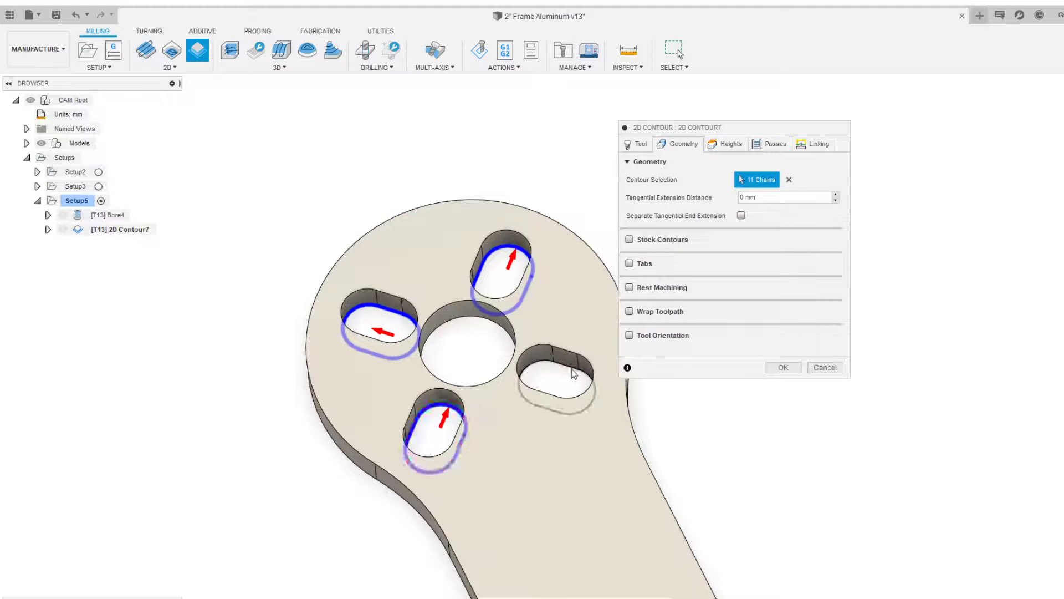
Add the four slot contours of the fourth motor mount to the contour selection
scroll(571, 374, "down", 3)
scroll(819, 452, "down", 2)
middle_click_drag(820, 451, 513, 263)
scroll(460, 216, "up", 4)
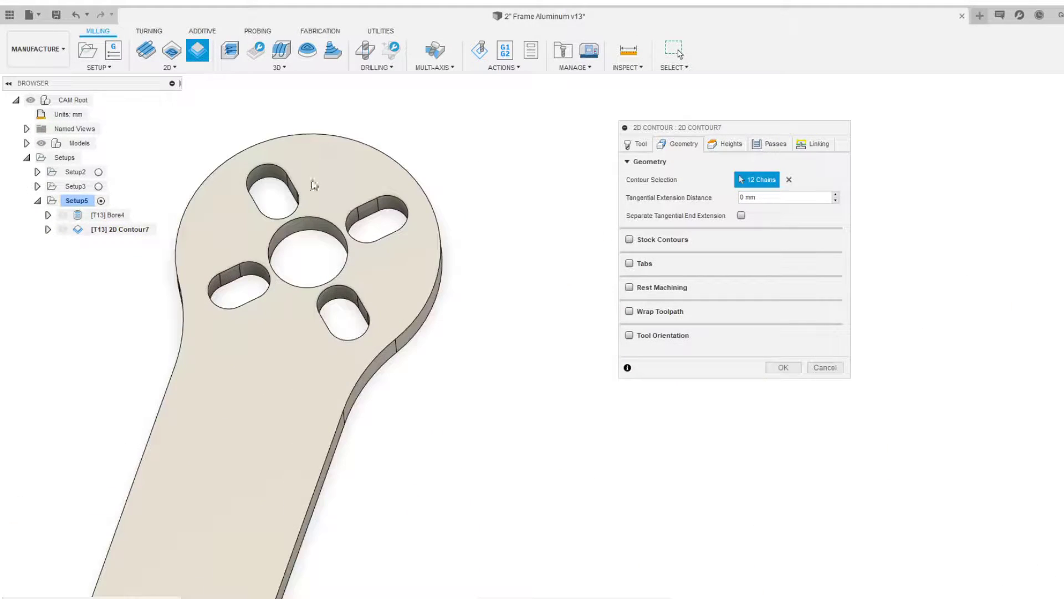
left_click(282, 195)
left_click(256, 282)
left_click(392, 218)
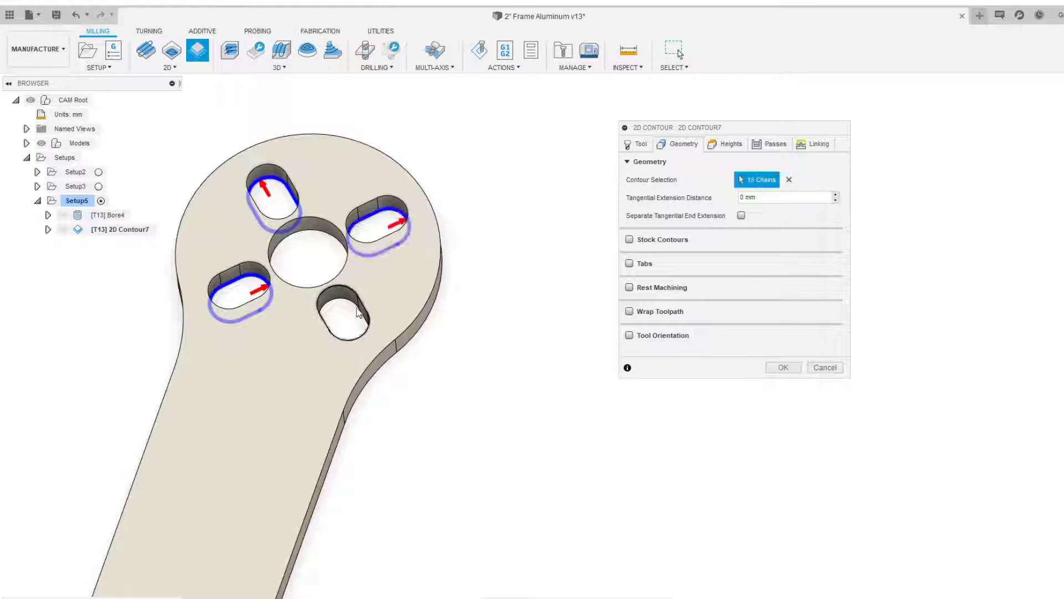
left_click(345, 312)
scroll(415, 381, "down", 2)
scroll(415, 381, "down", 3)
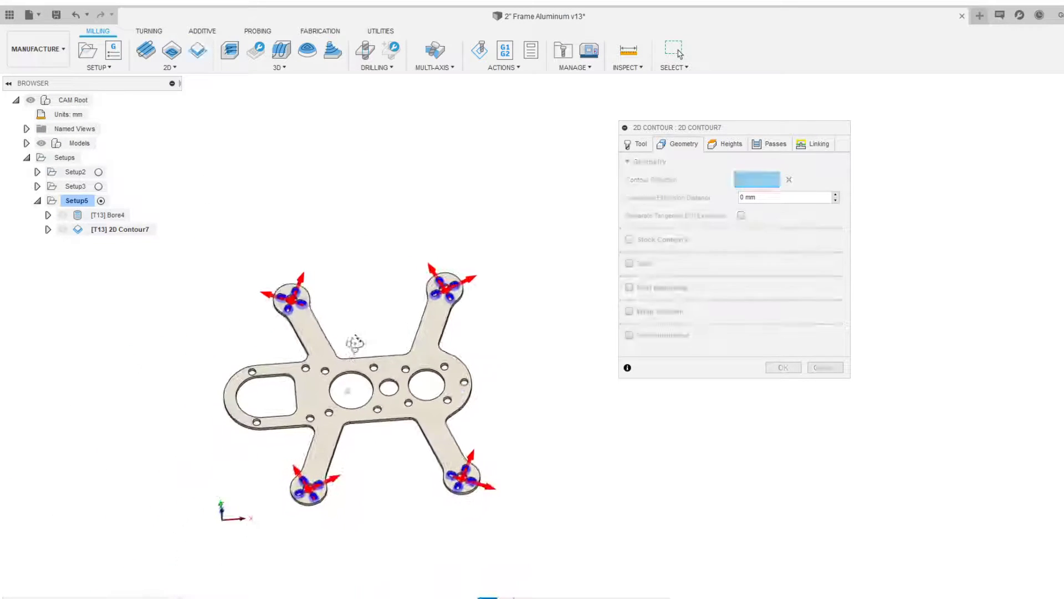
scroll(343, 341, "up", 2)
Review the contour operation's tool settings and its 16 selected chains on the whole plate
left_click(637, 143)
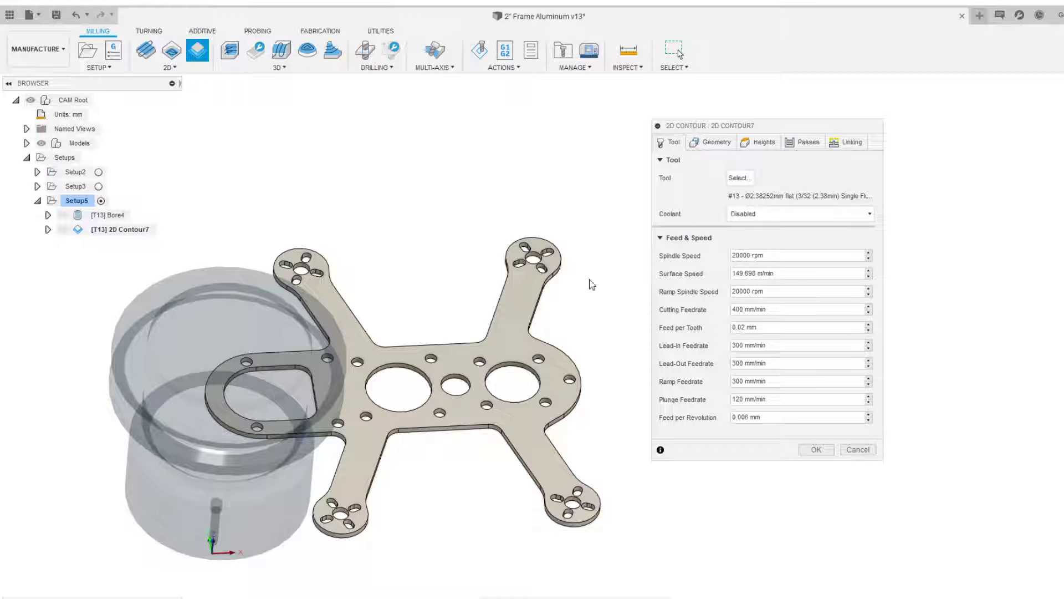
left_click(715, 142)
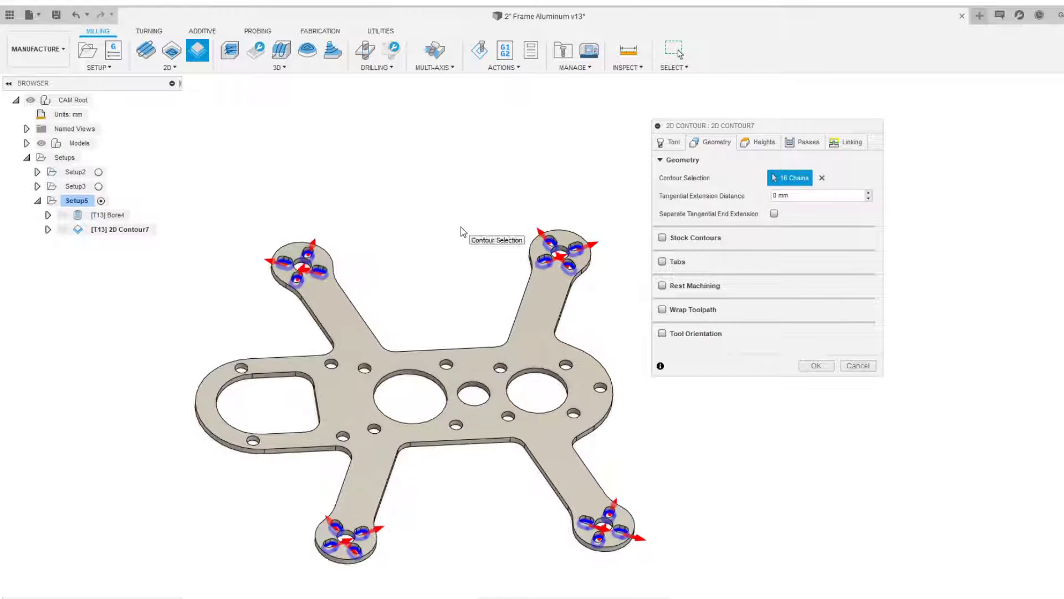
scroll(461, 227, "up", 1)
middle_click_drag(445, 258, 412, 244)
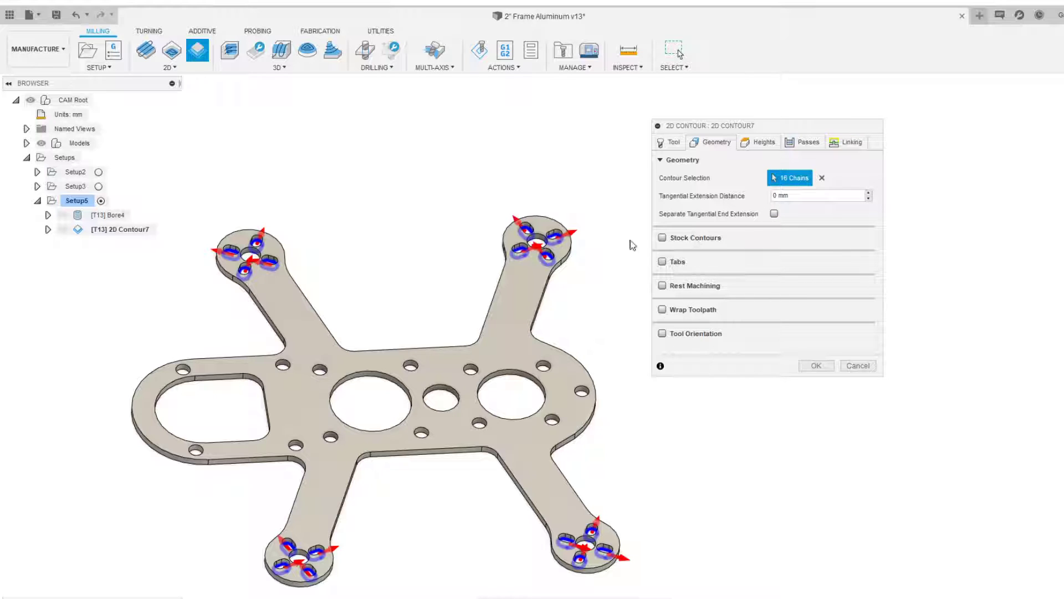
Set the feed height offset to 1 mm in the contour's heights settings
left_click(761, 142)
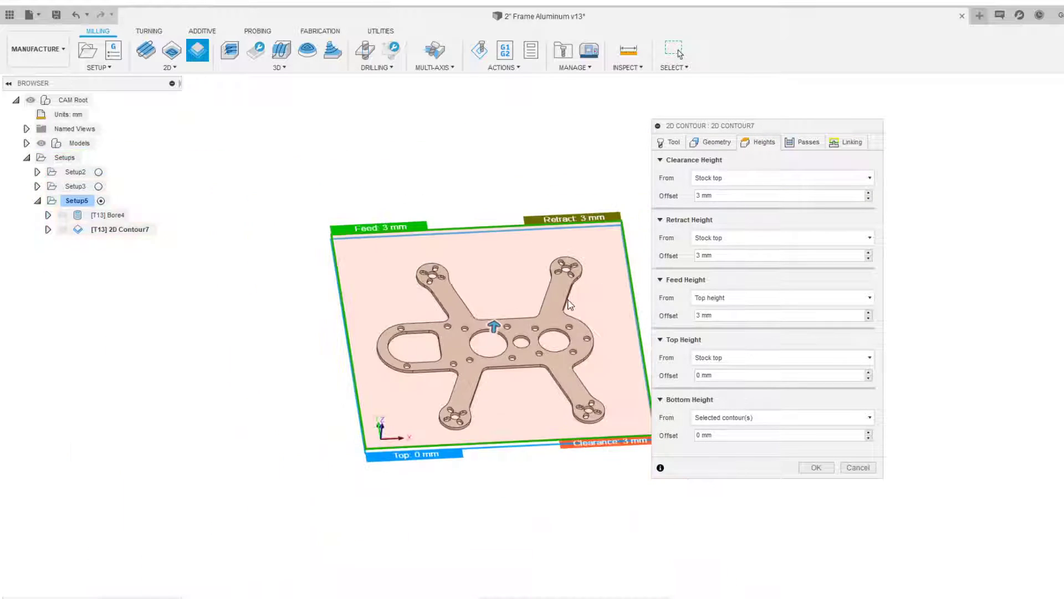
scroll(505, 345, "up", 5)
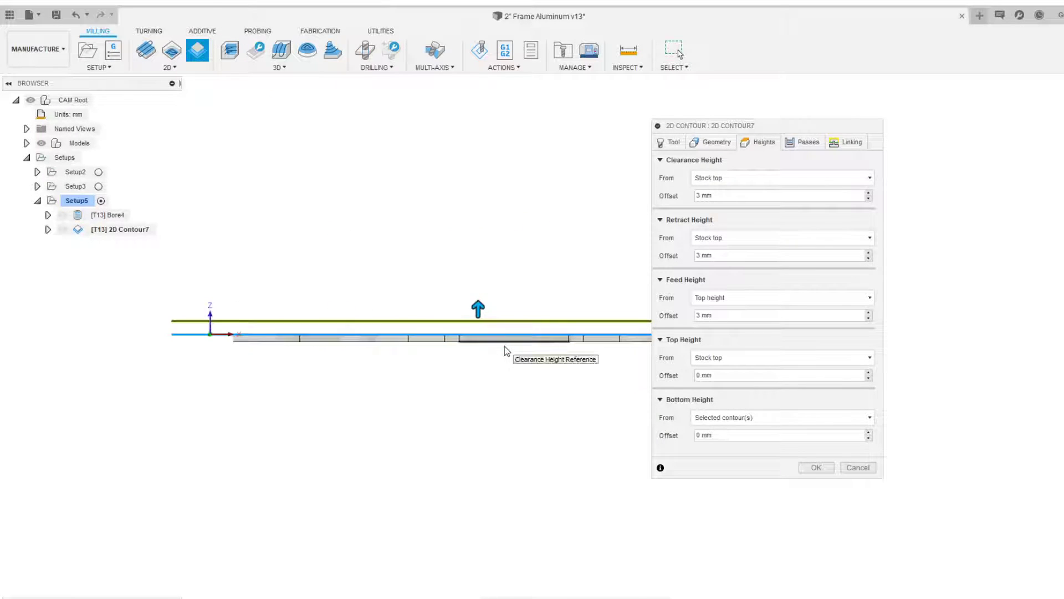
scroll(556, 410, "down", 1)
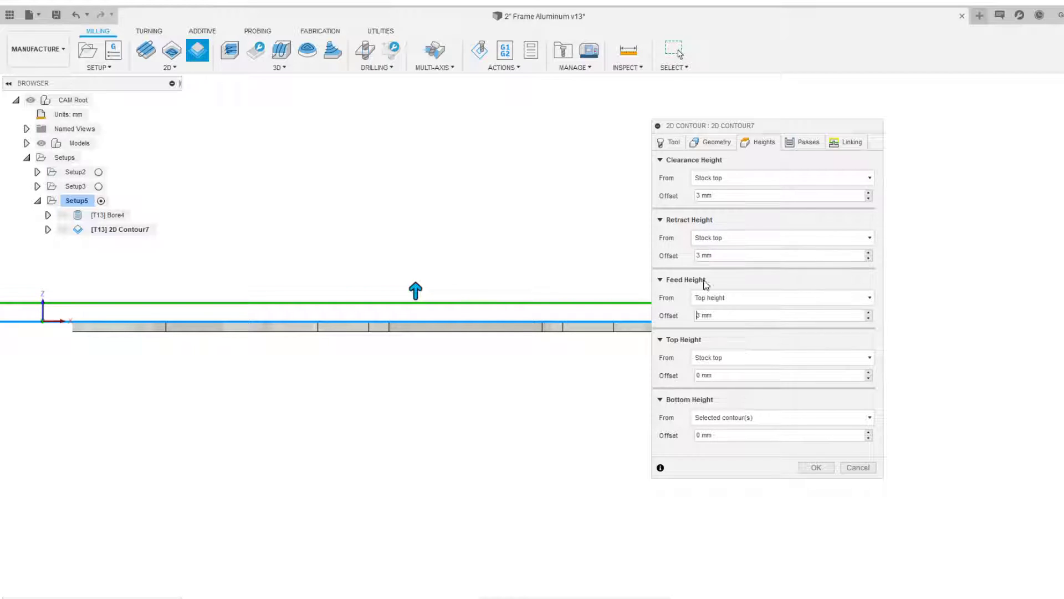
double_click(699, 316)
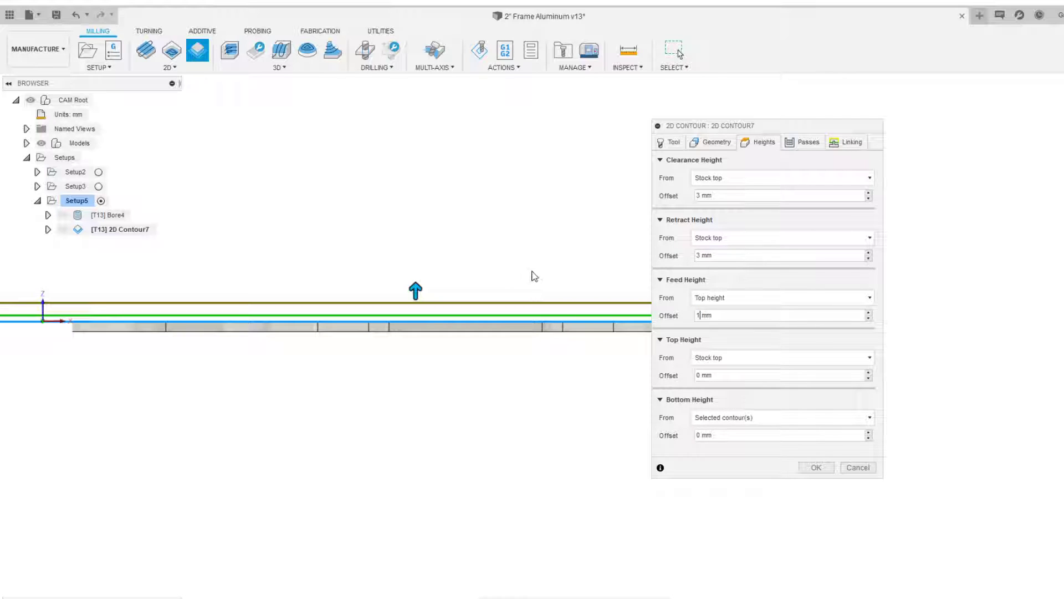
scroll(540, 274, "up", 1)
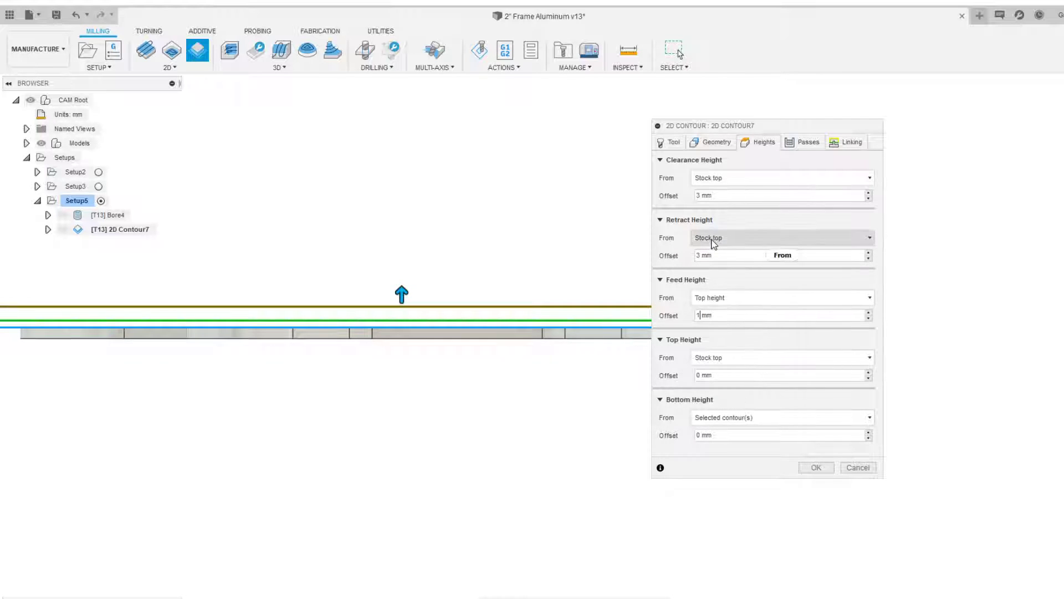
Set the axial stock to leave to 0 in the contour's passes settings
left_click(798, 144)
middle_click_drag(536, 216, 421, 388, "shift")
scroll(417, 417, "up", 5)
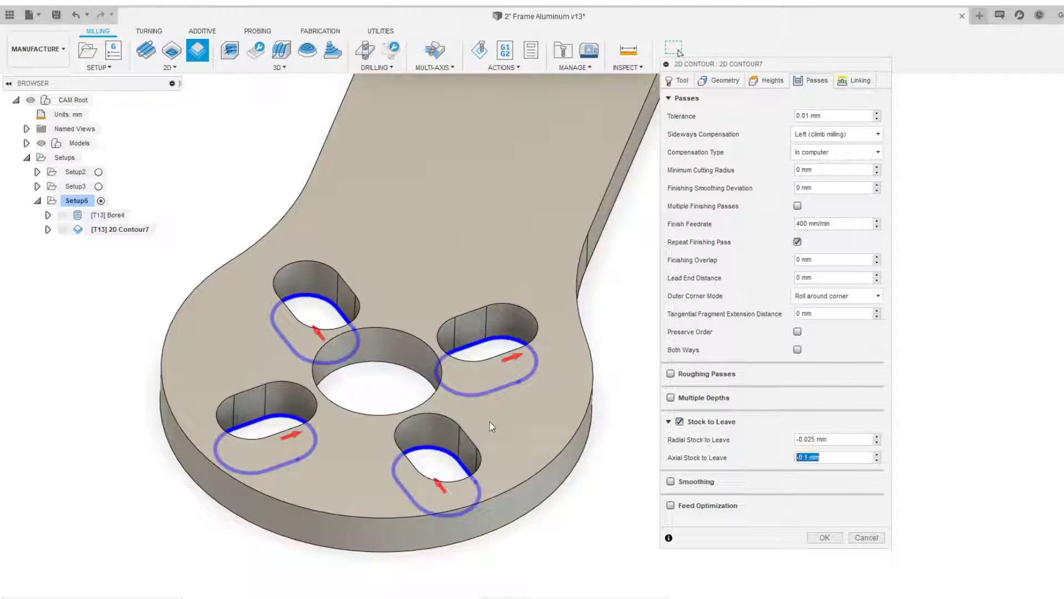
left_click_drag(854, 441, 659, 444)
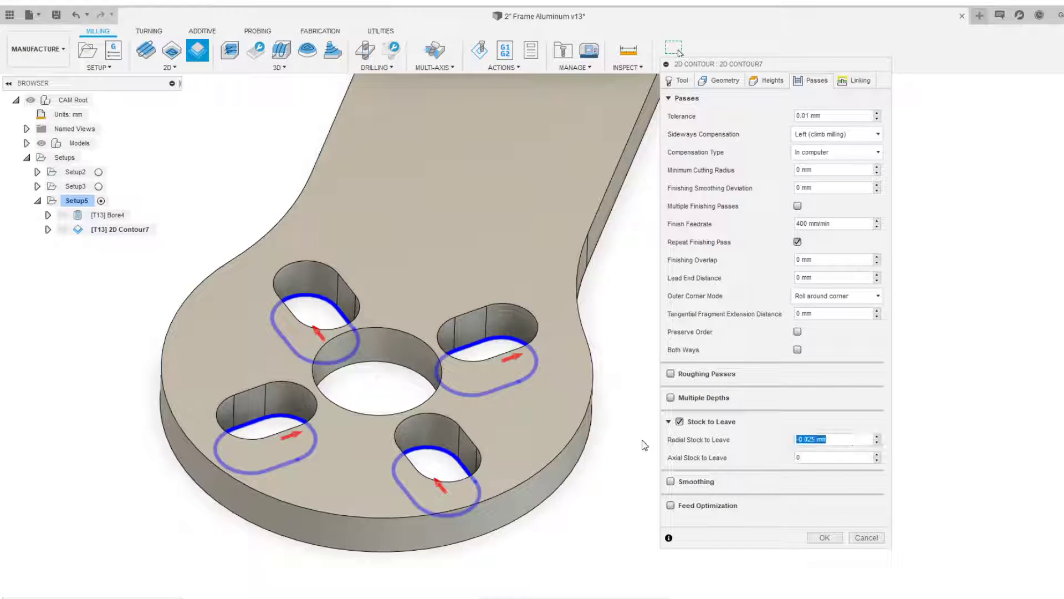
scroll(537, 378, "down", 2)
middle_click_drag(493, 328, 421, 345, "shift")
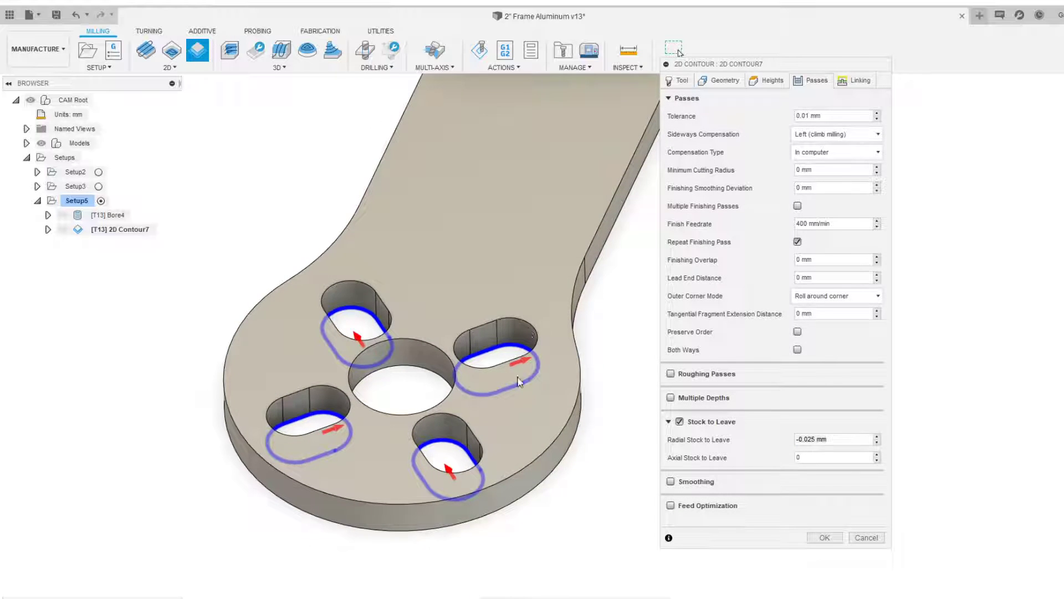
middle_click_drag(541, 383, 447, 358)
left_click(814, 455)
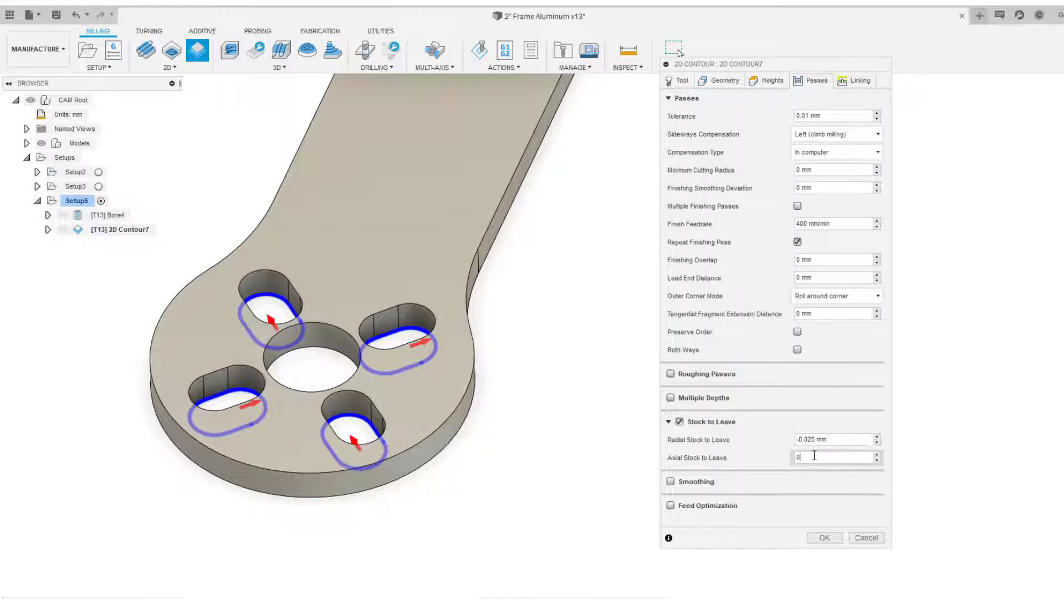
scroll(500, 399, "down", 2)
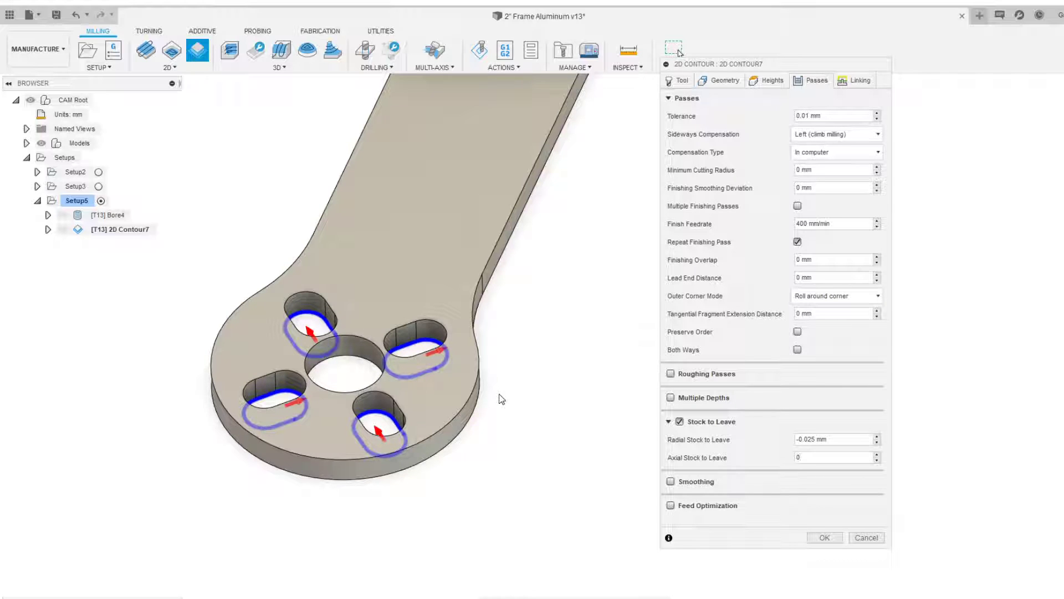
left_click_drag(814, 459, 728, 444)
scroll(582, 413, "down", 2)
middle_click_drag(561, 400, 531, 426)
scroll(531, 426, "down", 1)
scroll(531, 426, "up", 3)
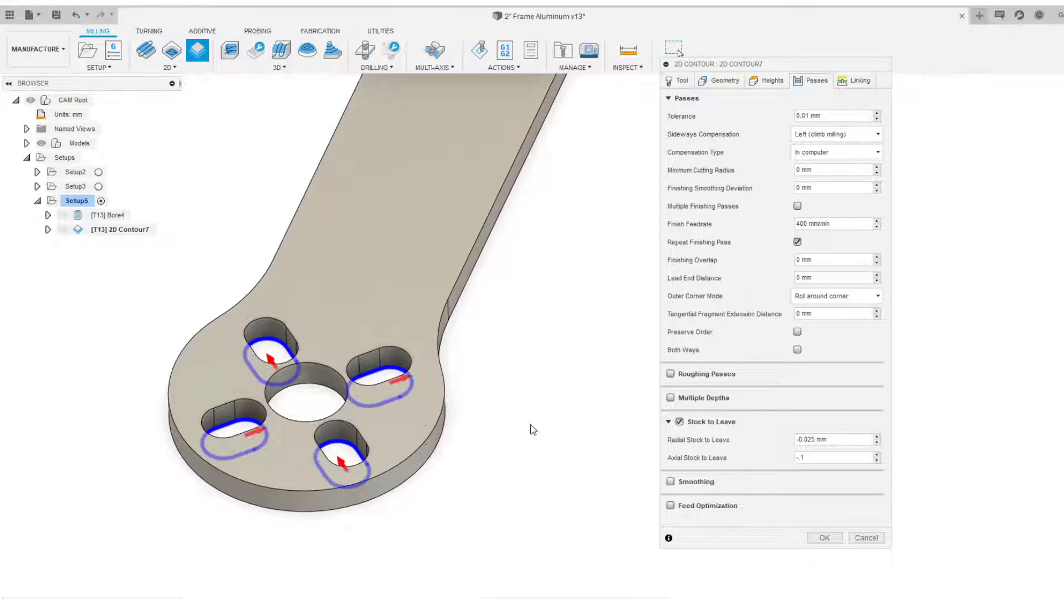
type("-.1")
key("ctrl+a")
type("0")
Set the high feedrate to 3000 mm/min in the contour's linking settings
mouse_move(589, 274)
middle_mouse_down()
mouse_move(609, 299)
mouse_move(600, 254)
mouse_move(576, 267)
middle_mouse_up()
scroll(610, 299, "down", 1)
scroll(600, 254, "down", 1)
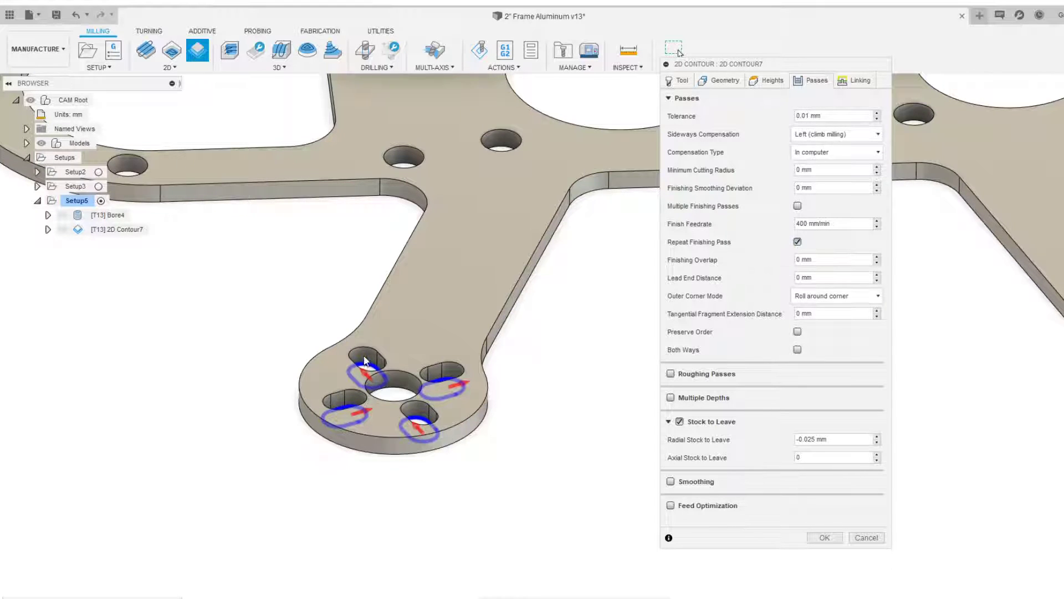
scroll(366, 354, "up", 3)
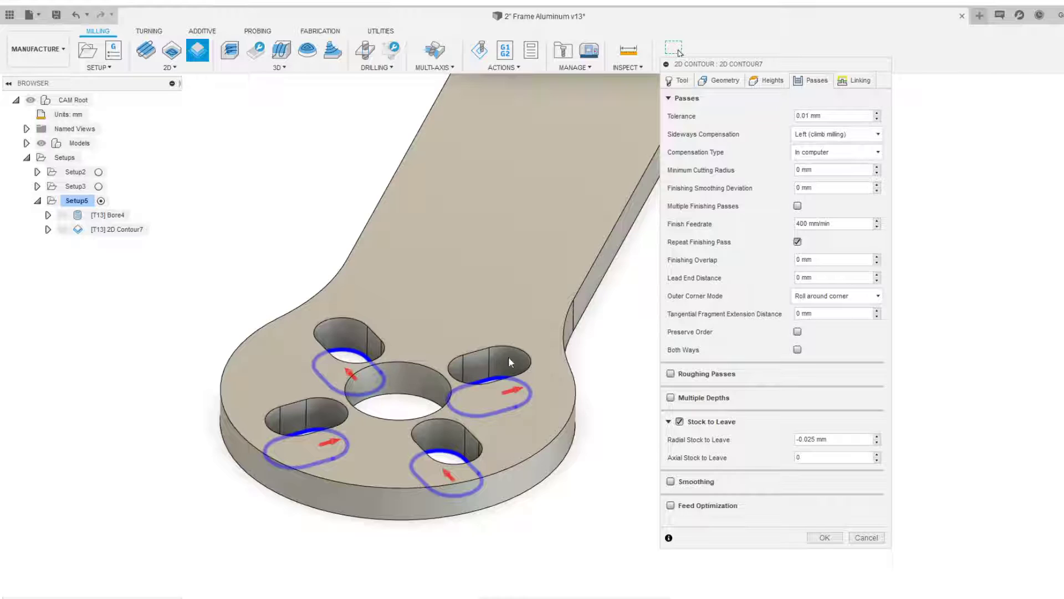
middle_click_drag(504, 361, 446, 360)
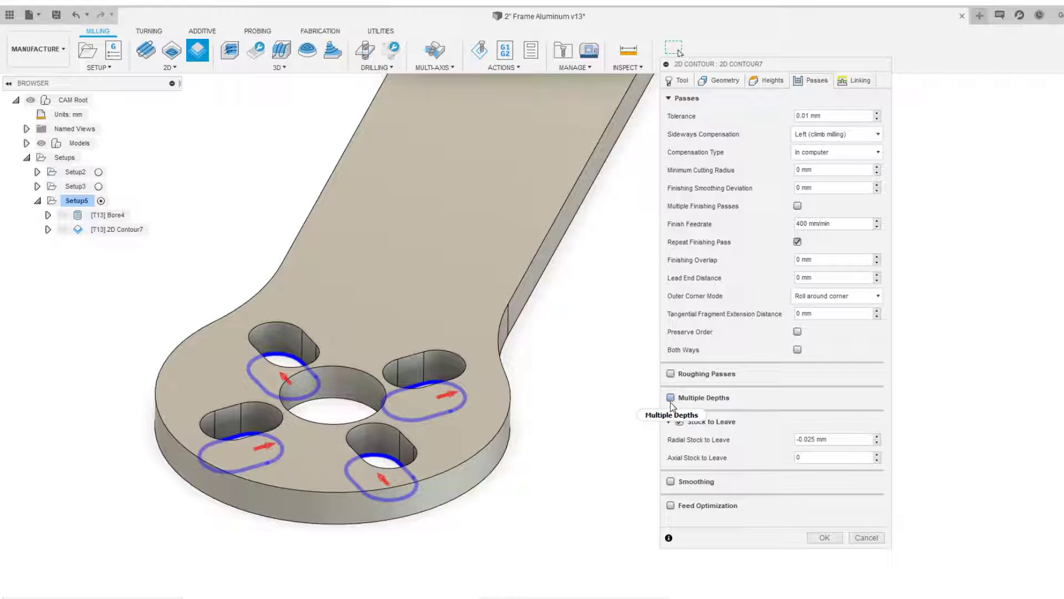
mouse_move(672, 405)
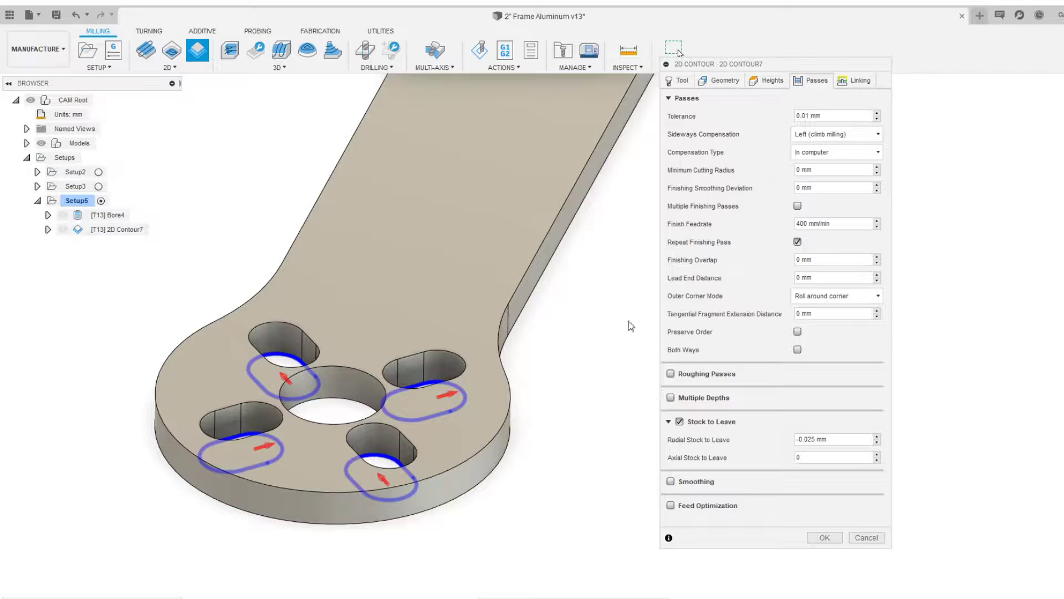
left_click(854, 84)
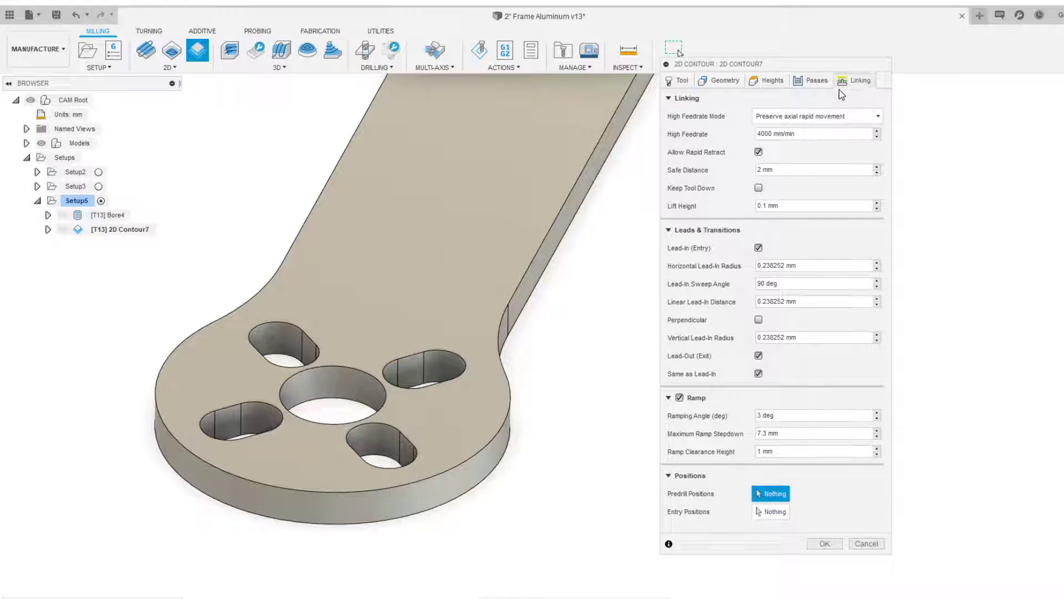
double_click(760, 415)
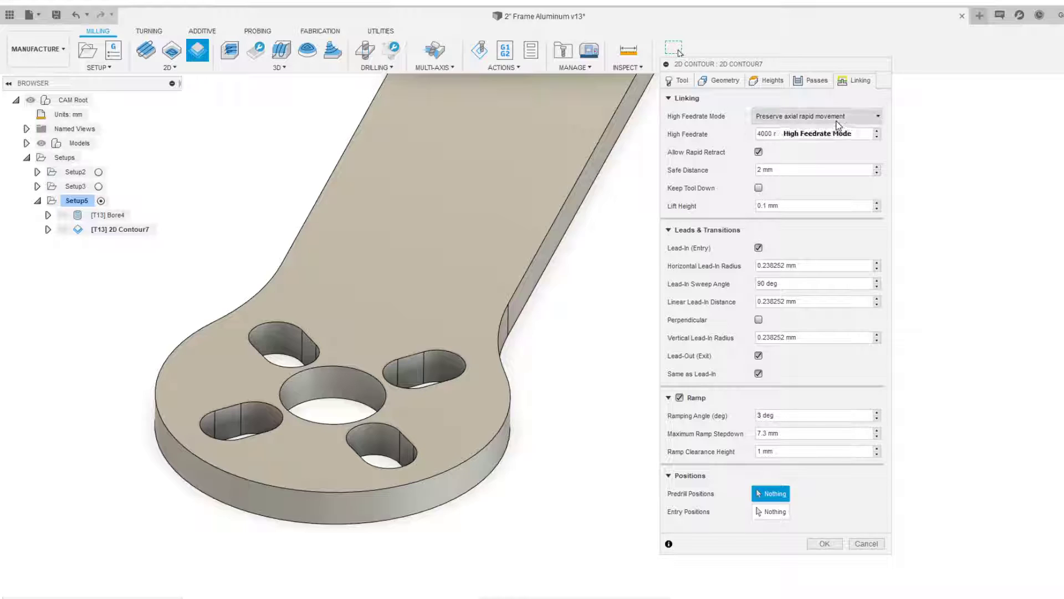
type("3")
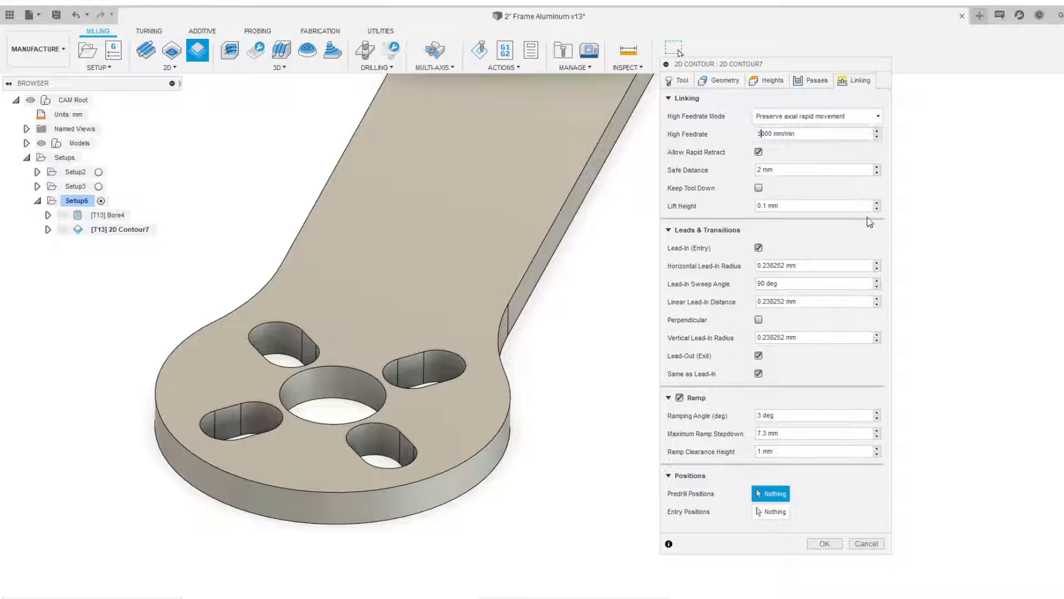
Make all current parameter values, including the 3000 mm/min high feedrate, the defaults, and accept the 2D Contour operation
right_click(764, 133)
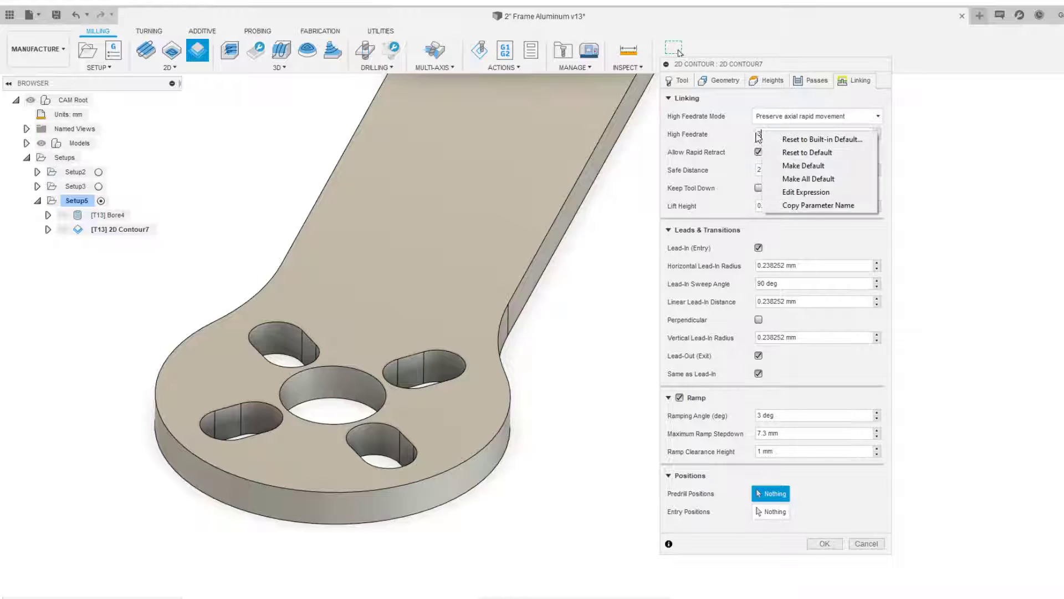
left_click(805, 179)
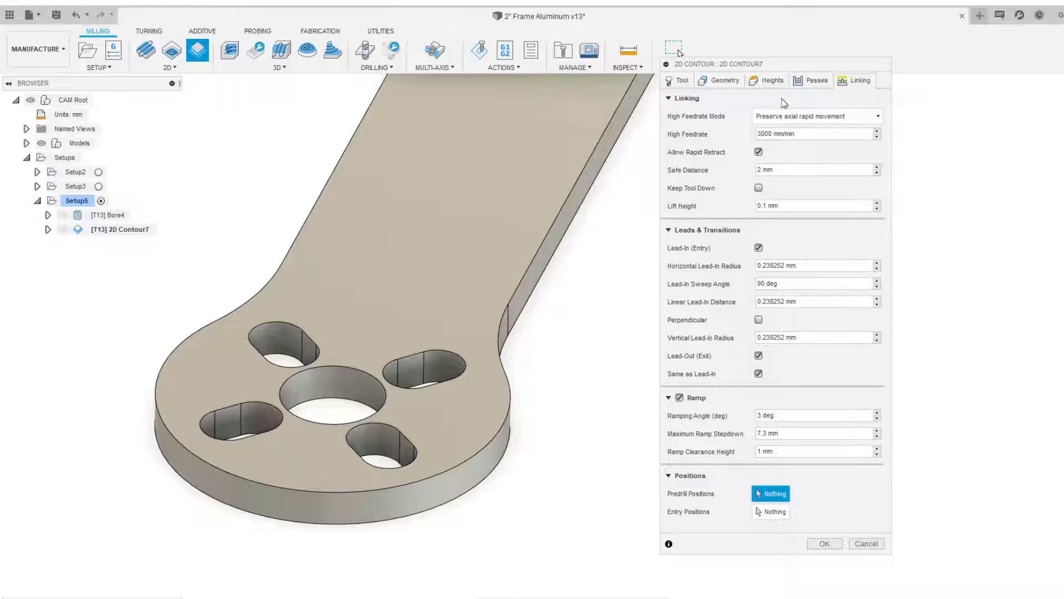
left_click_drag(694, 65, 731, 62)
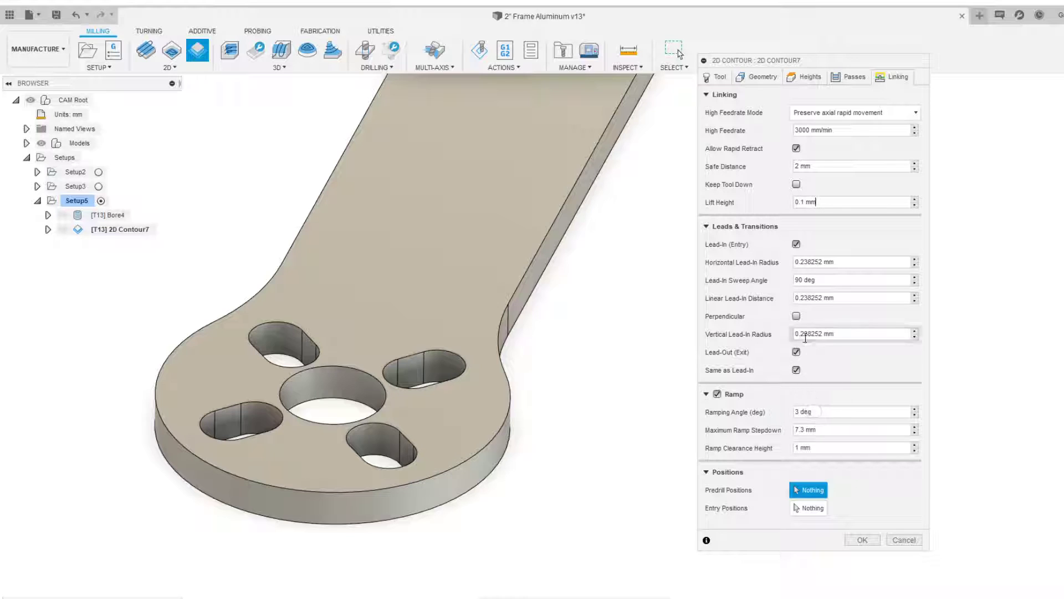
left_click(863, 539)
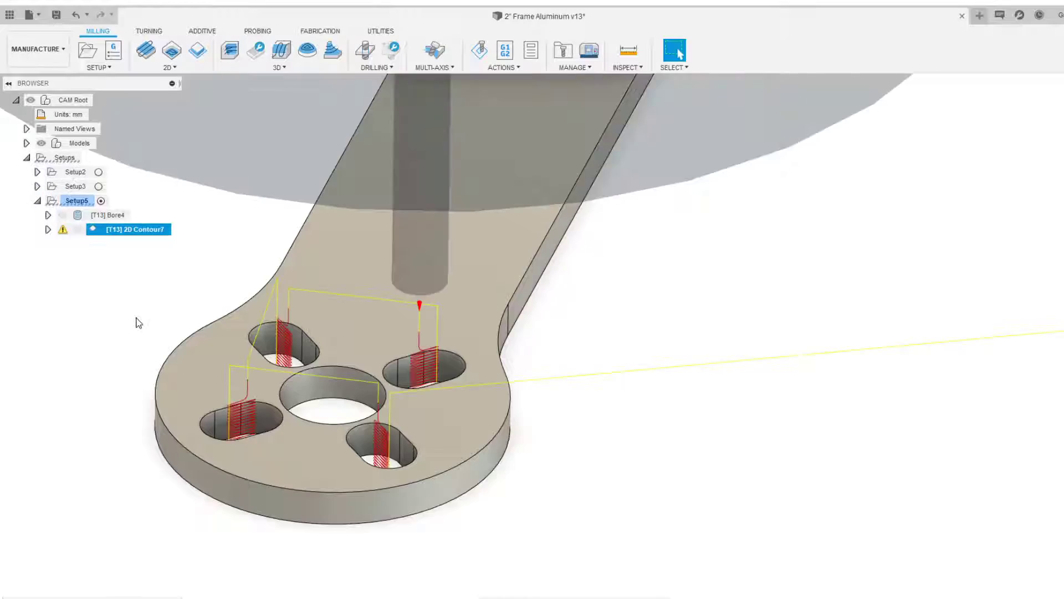
Inspect the generated contour toolpath in the motor-mount slots and review the operation's warnings log
scroll(222, 332, "up", 8)
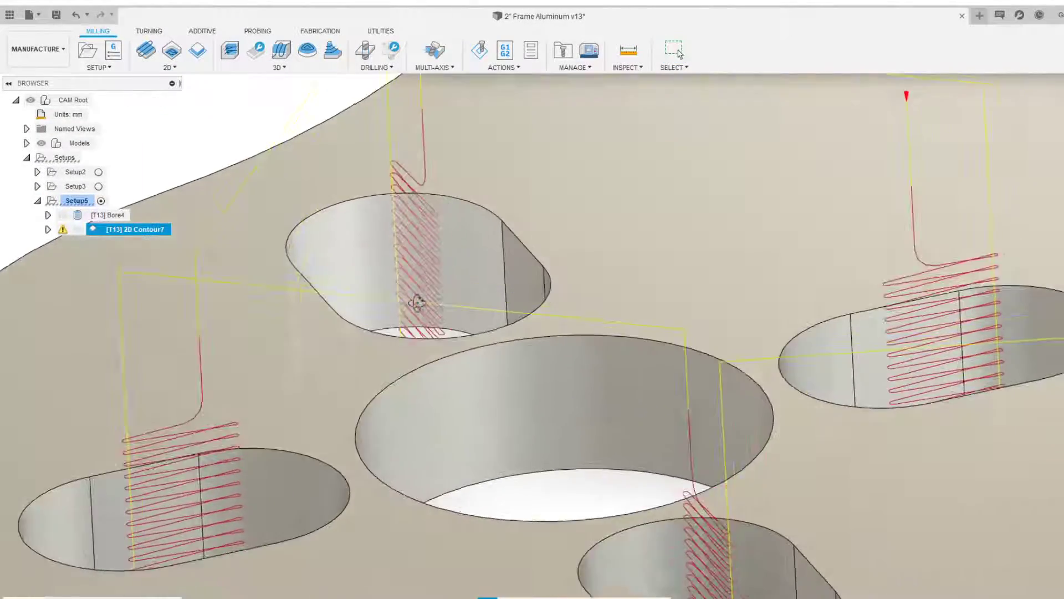
scroll(417, 302, "up", 8)
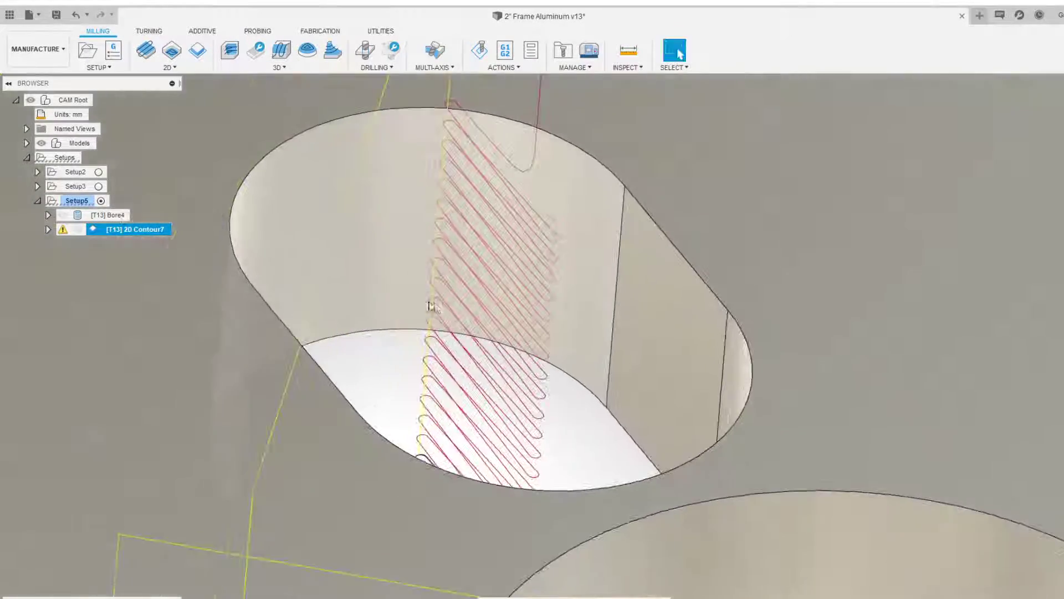
scroll(483, 316, "down", 3)
scroll(503, 315, "down", 10)
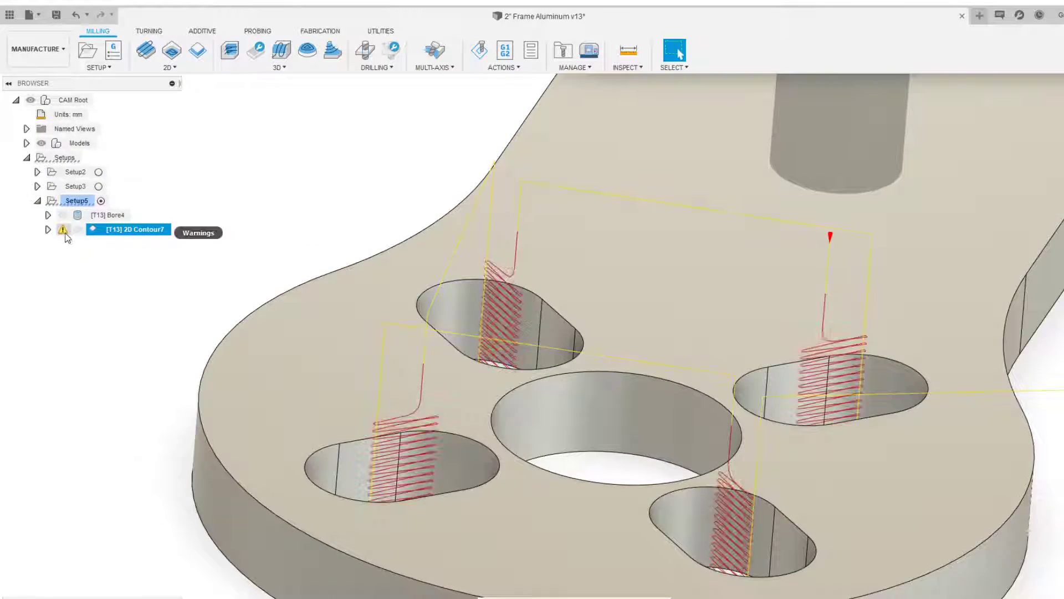
left_click(63, 229)
left_click_drag(502, 172, 622, 172)
left_click(649, 168)
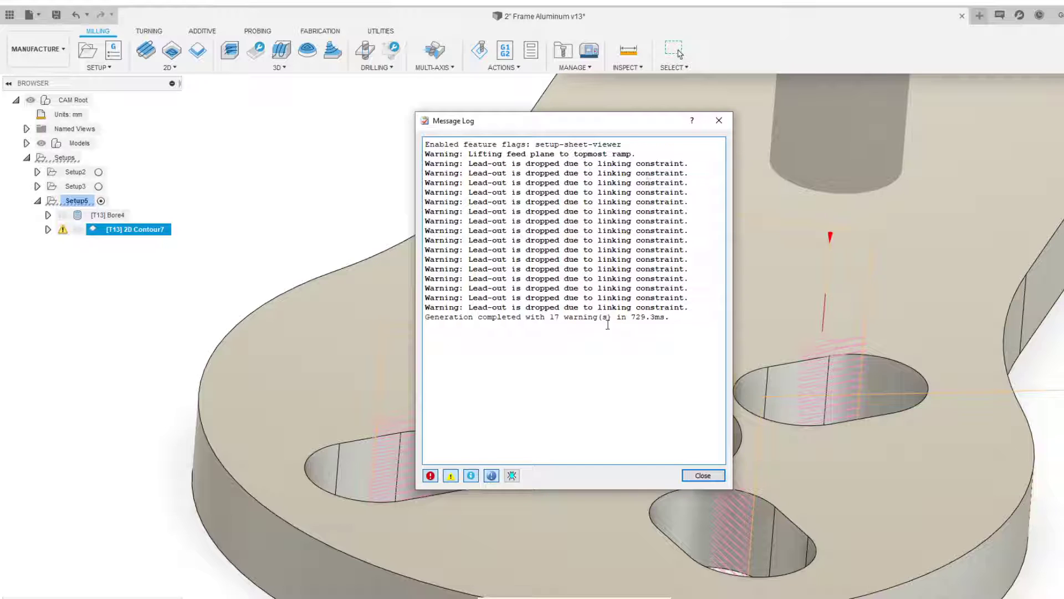
left_click(703, 475)
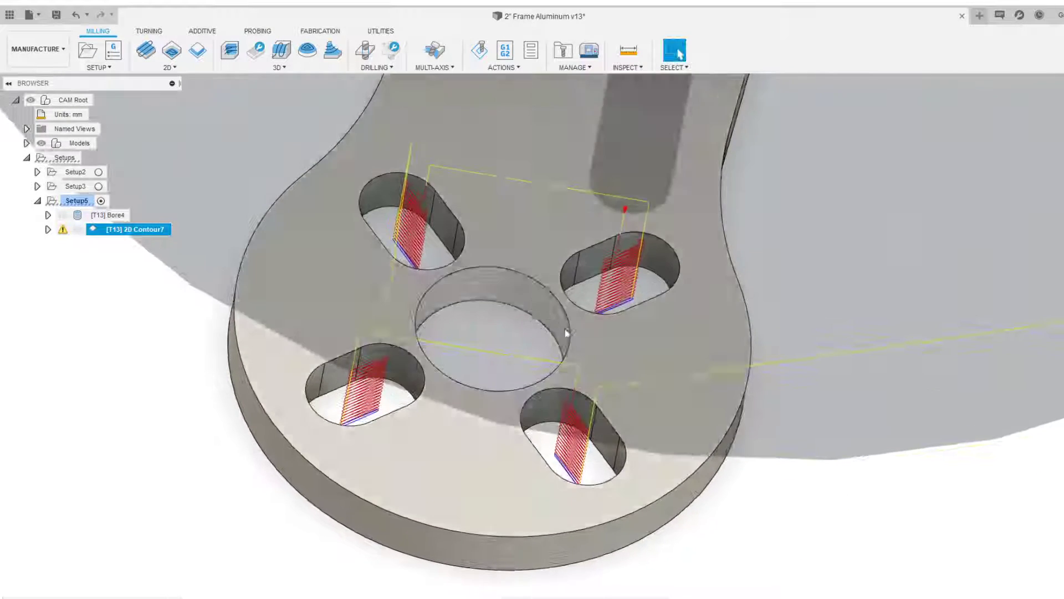
middle_click_drag(566, 332, 462, 334, "shift")
scroll(461, 331, "down", 6)
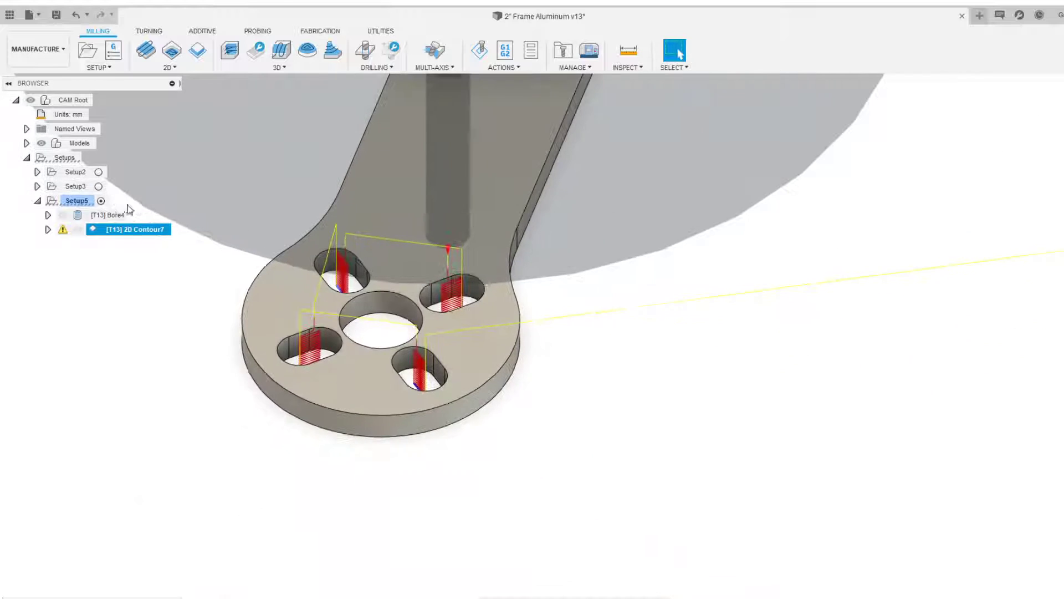
Select Setup5 and start a simulation of all its operations
left_click(71, 201)
scroll(154, 251, "down", 6)
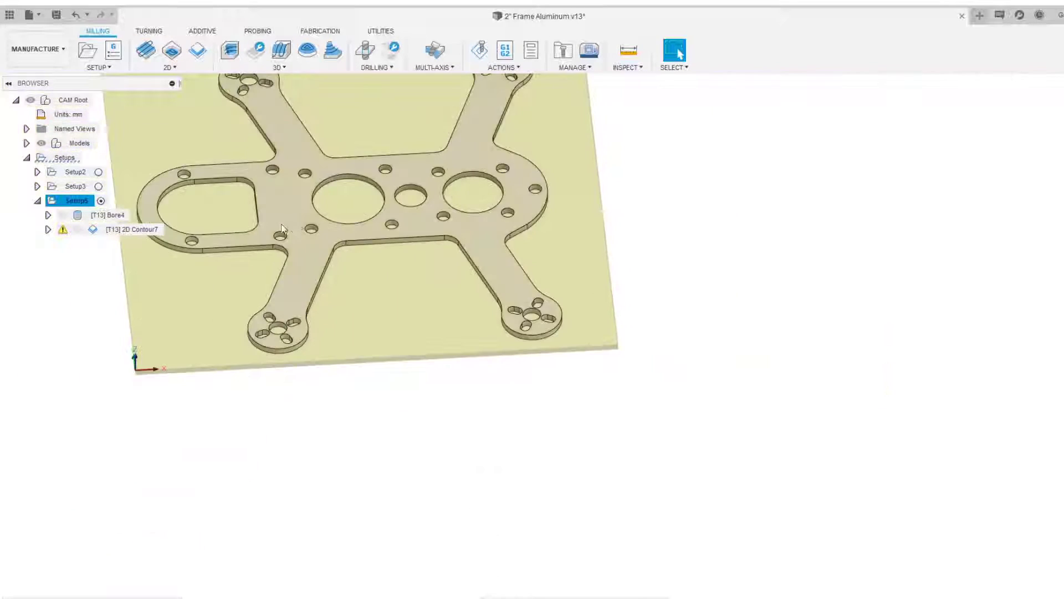
middle_click_drag(282, 229, 401, 269)
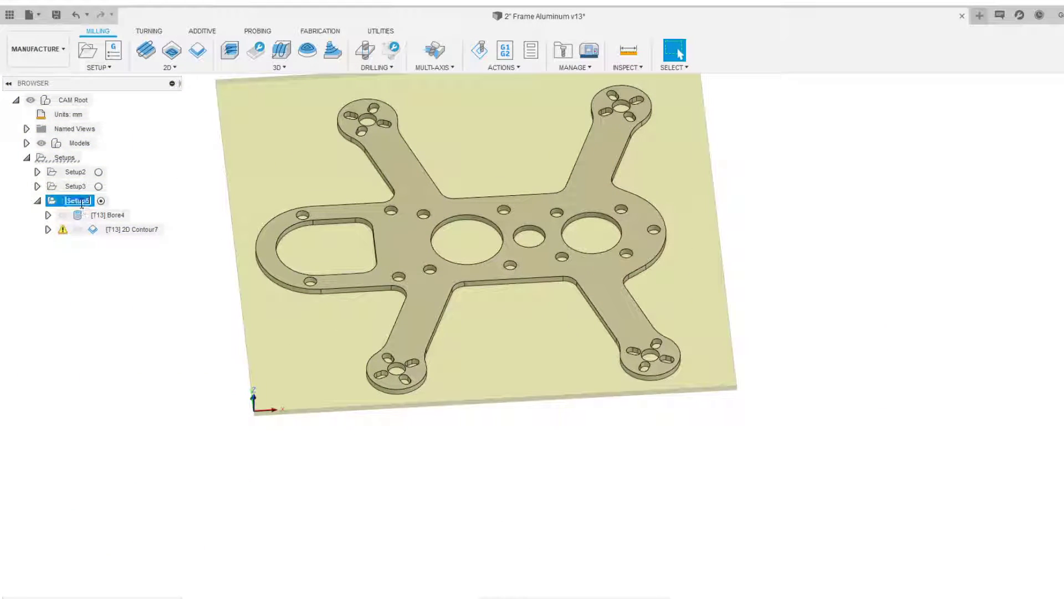
left_click(127, 249)
left_click(131, 233)
middle_click_drag(249, 178, 242, 195, "shift")
scroll(214, 215, "up", 3)
left_click(60, 200)
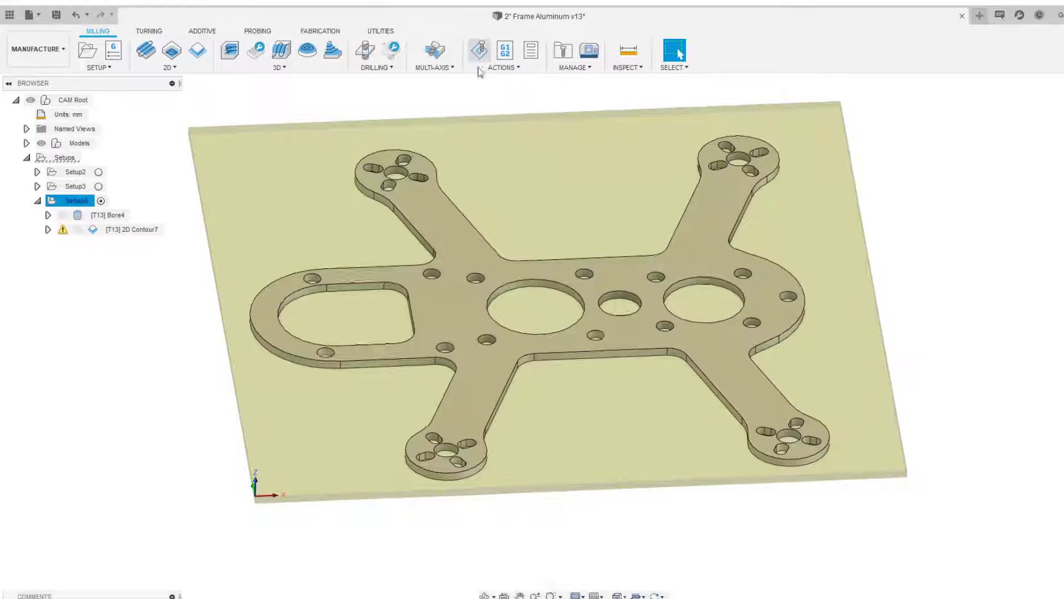
left_click(480, 61)
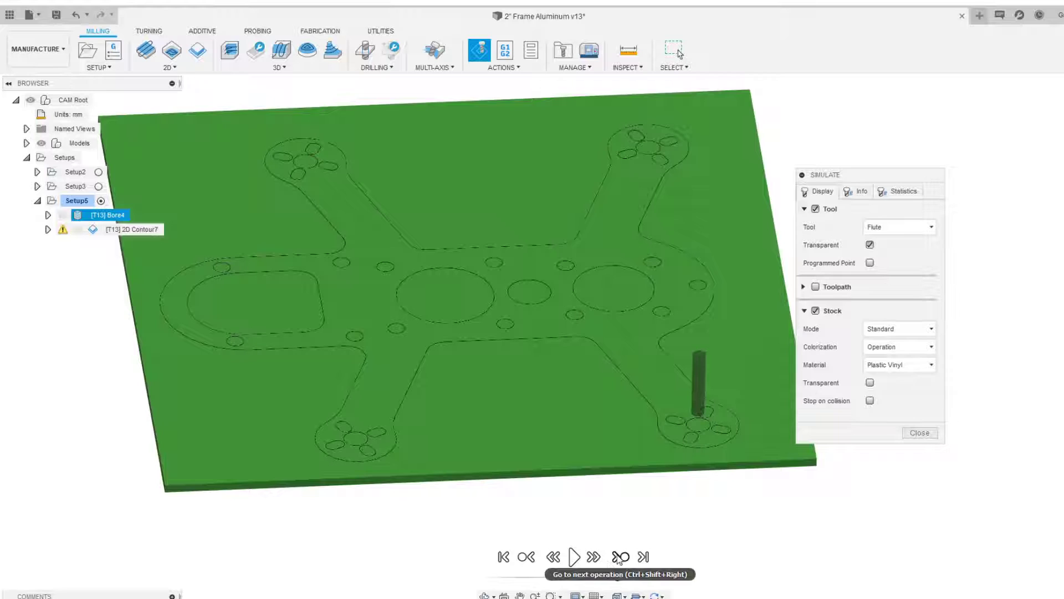
Skip to the contour operation and play the simulation, watching the tool cut the motor-mount slots
left_click(619, 557)
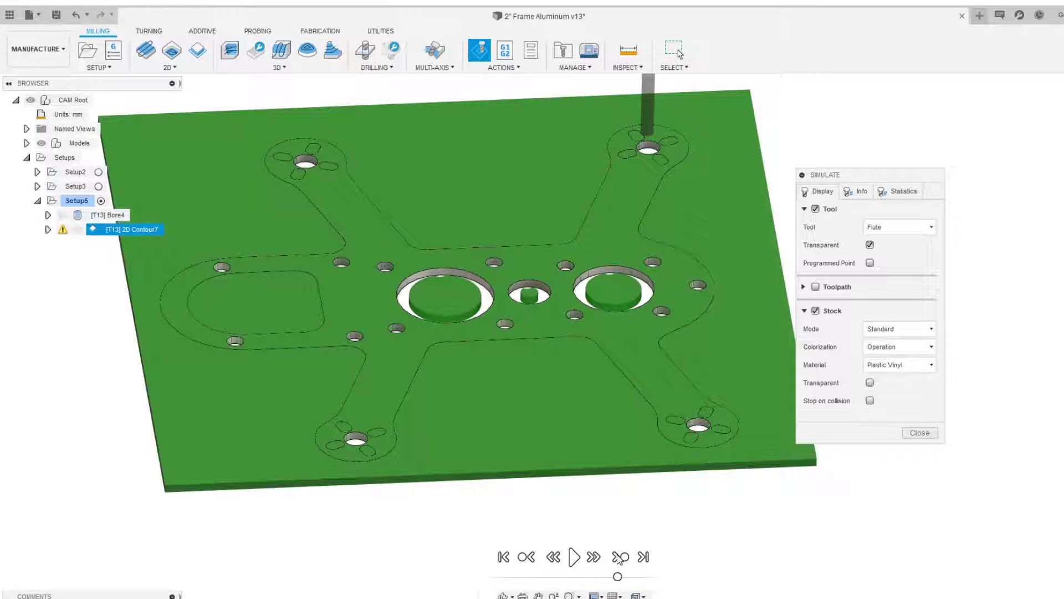
left_click(574, 557)
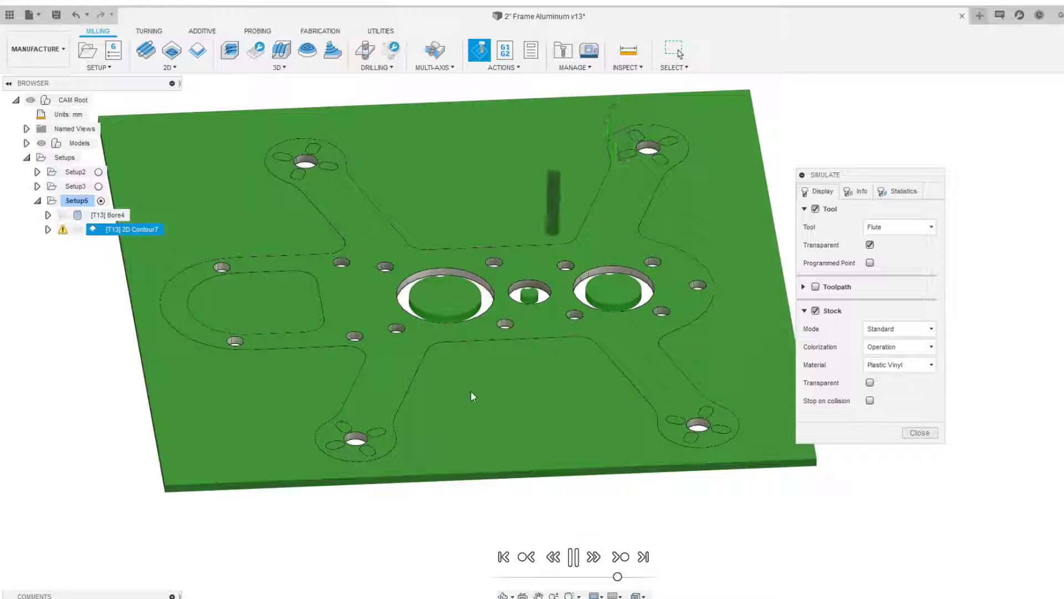
scroll(410, 387, "up", 8)
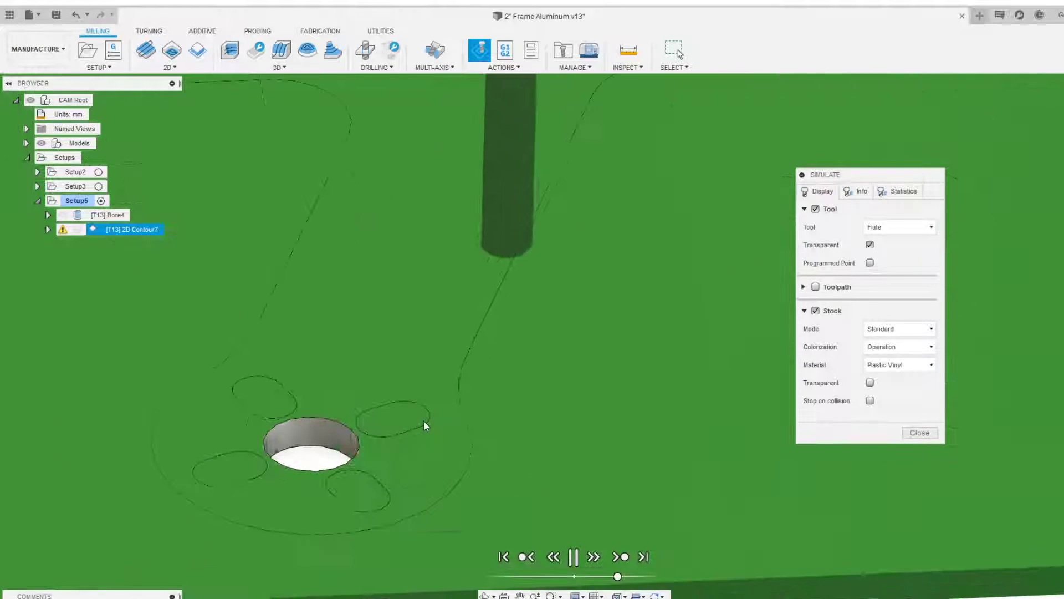
scroll(471, 410, "up", 3)
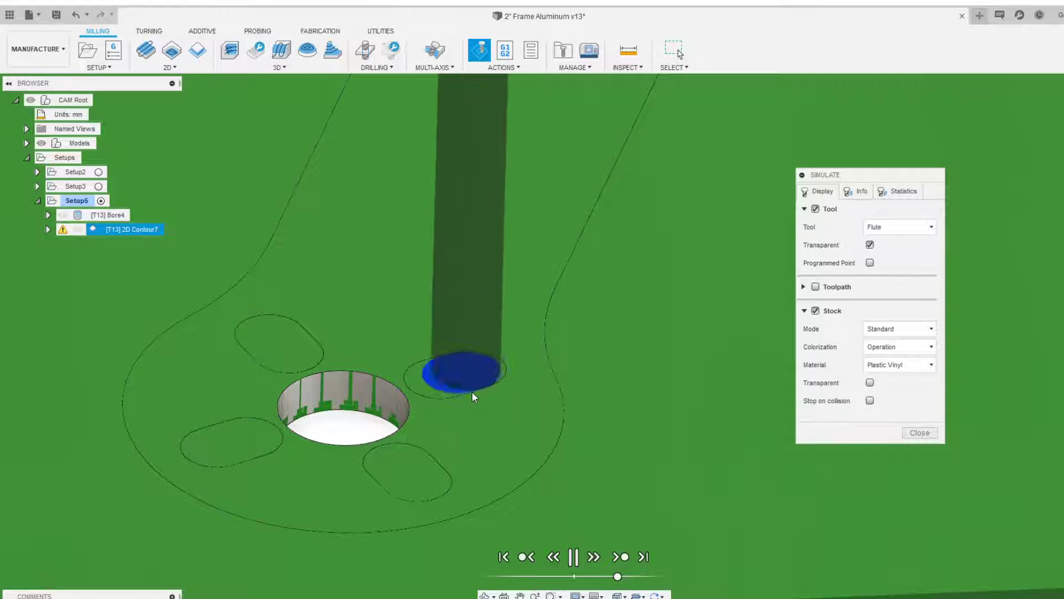
scroll(468, 391, "up", 2)
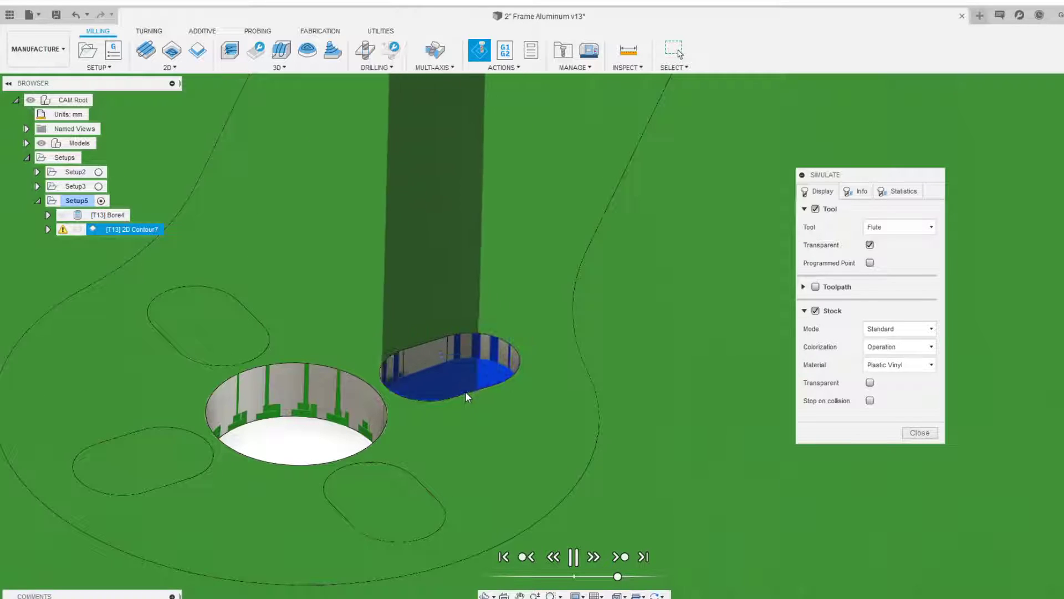
scroll(468, 399, "down", 3)
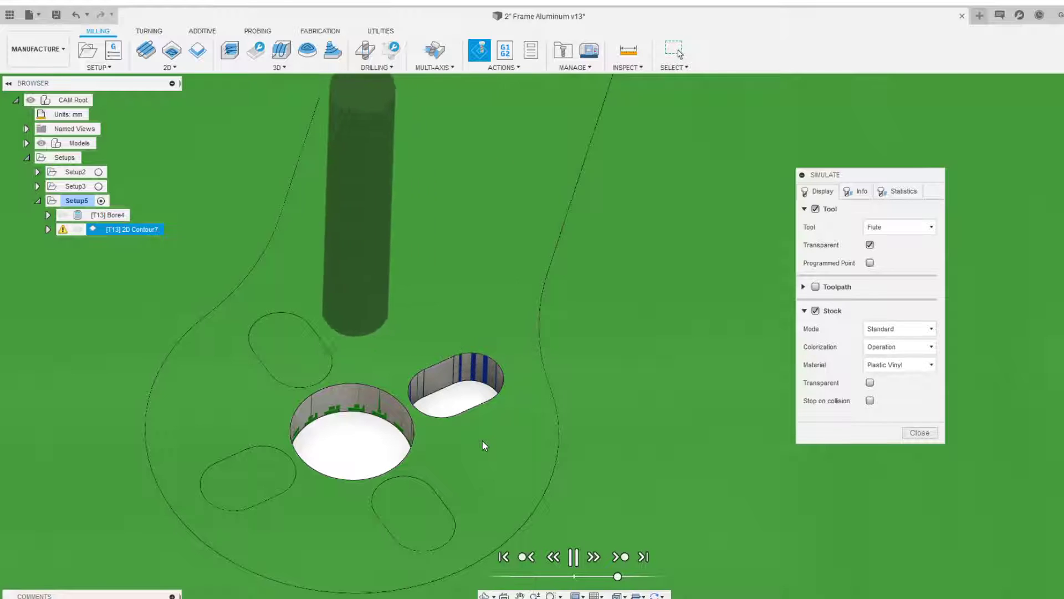
scroll(492, 458, "down", 4)
scroll(493, 458, "down", 6)
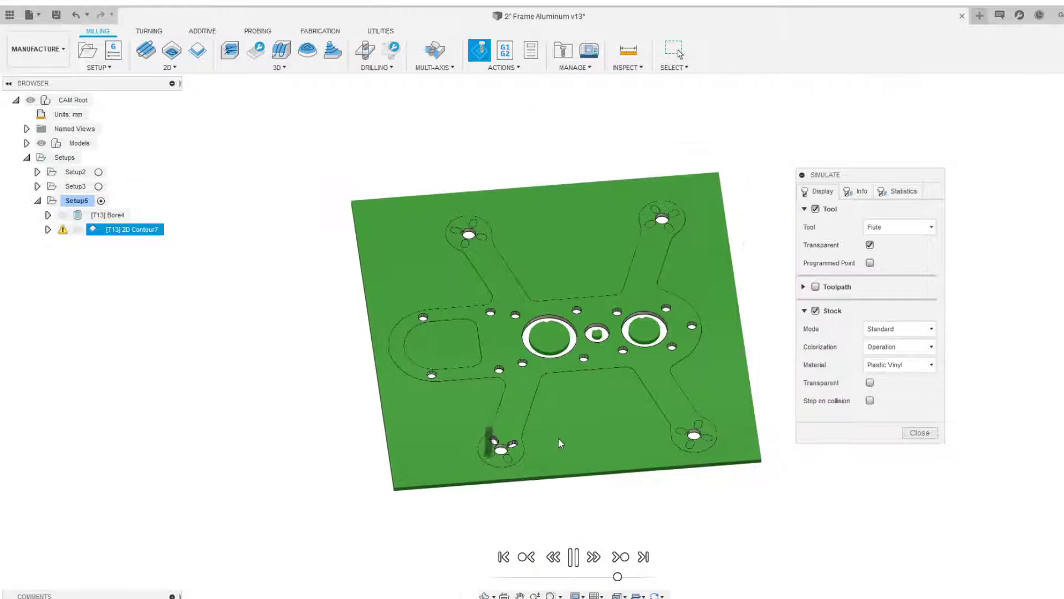
scroll(518, 448, "up", 3)
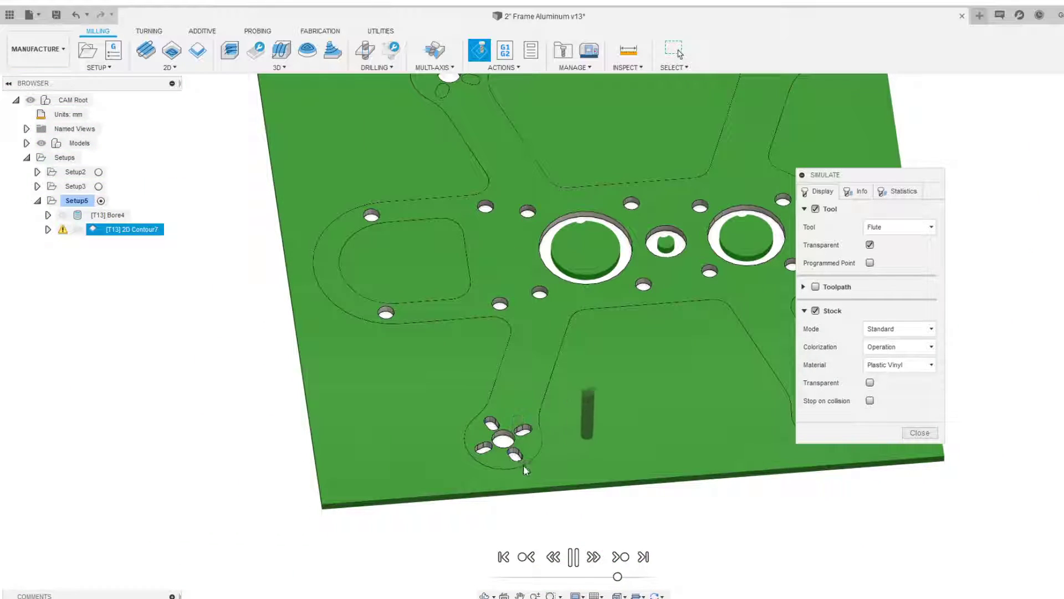
scroll(576, 438, "down", 1)
middle_click_drag(608, 425, 408, 392)
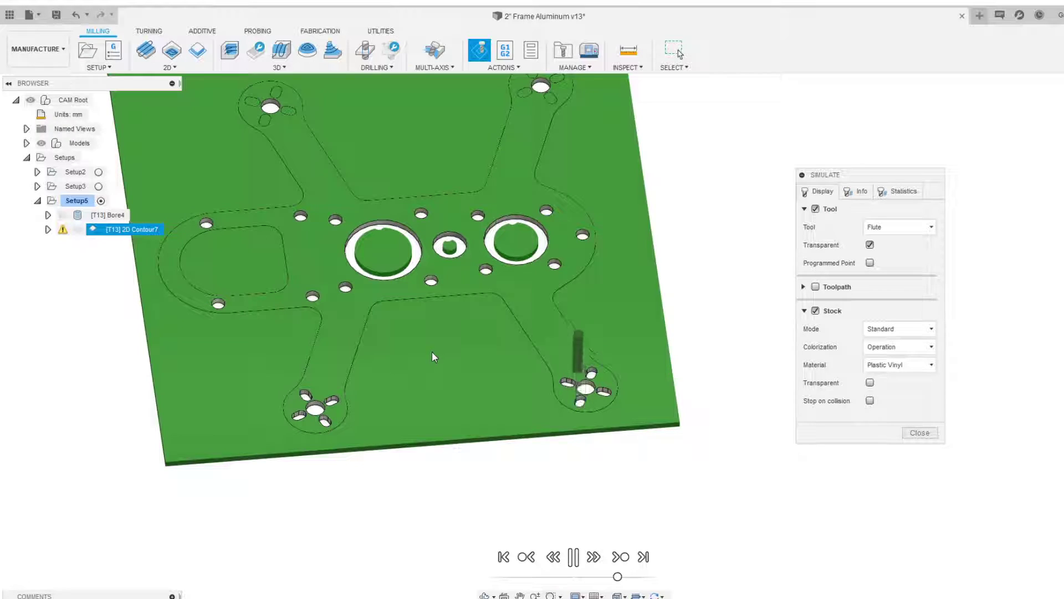
scroll(432, 352, "down", 2)
middle_click_drag(486, 298, 511, 354)
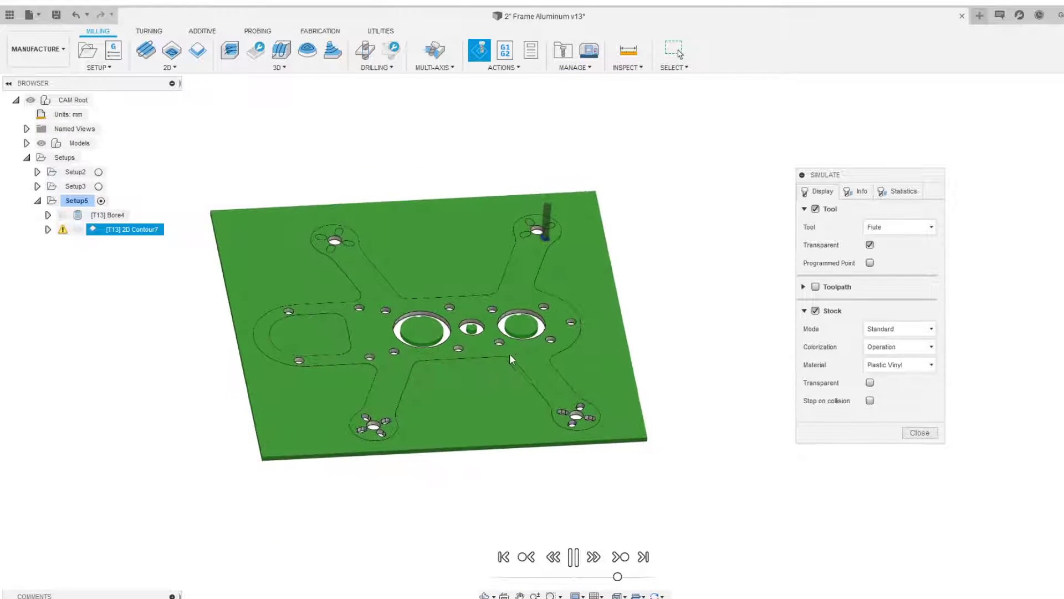
scroll(555, 434, "down", 1)
Jump the simulation to its end and close the simulation
left_click(576, 559)
left_click(621, 559)
scroll(510, 366, "up", 4)
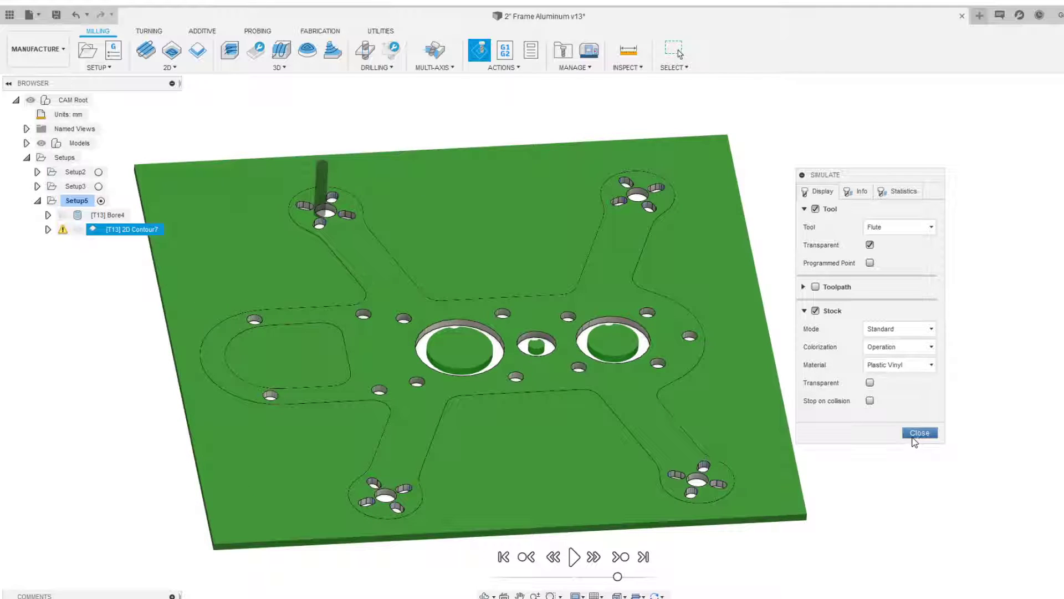
left_click(42, 144)
mouse_move(353, 264)
middle_mouse_down("shift")
mouse_move(354, 290)
mouse_move(351, 276)
middle_mouse_up("shift")
left_click(42, 147)
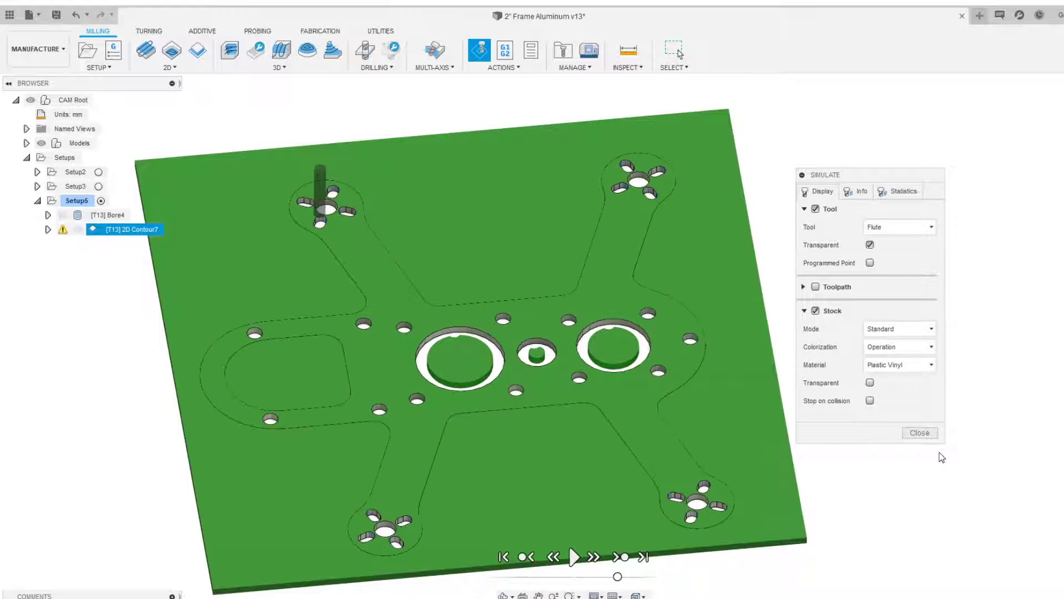
left_click(919, 432)
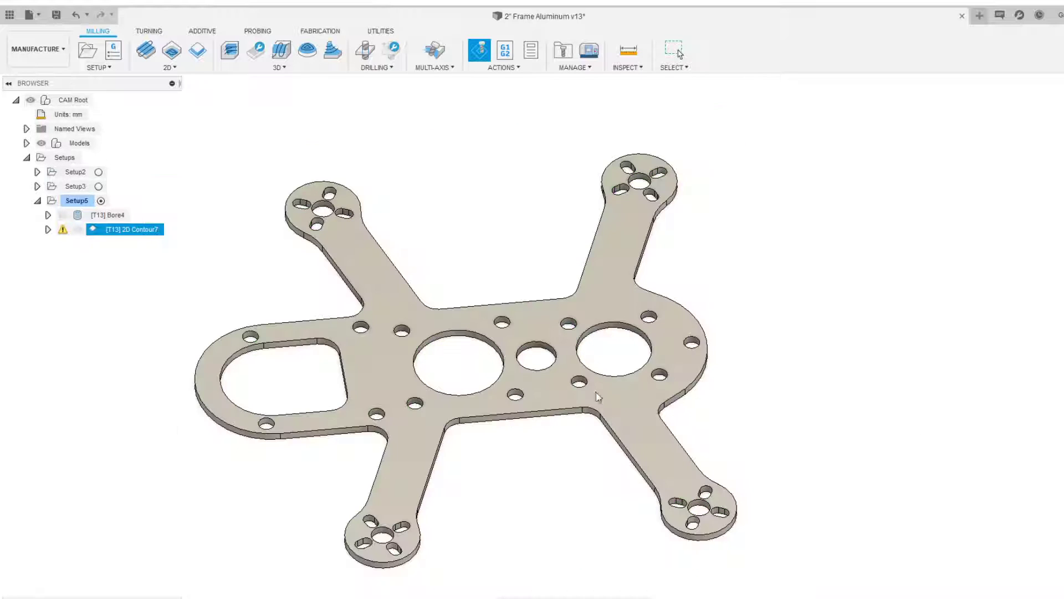
left_click(235, 298)
scroll(308, 368, "up", 3)
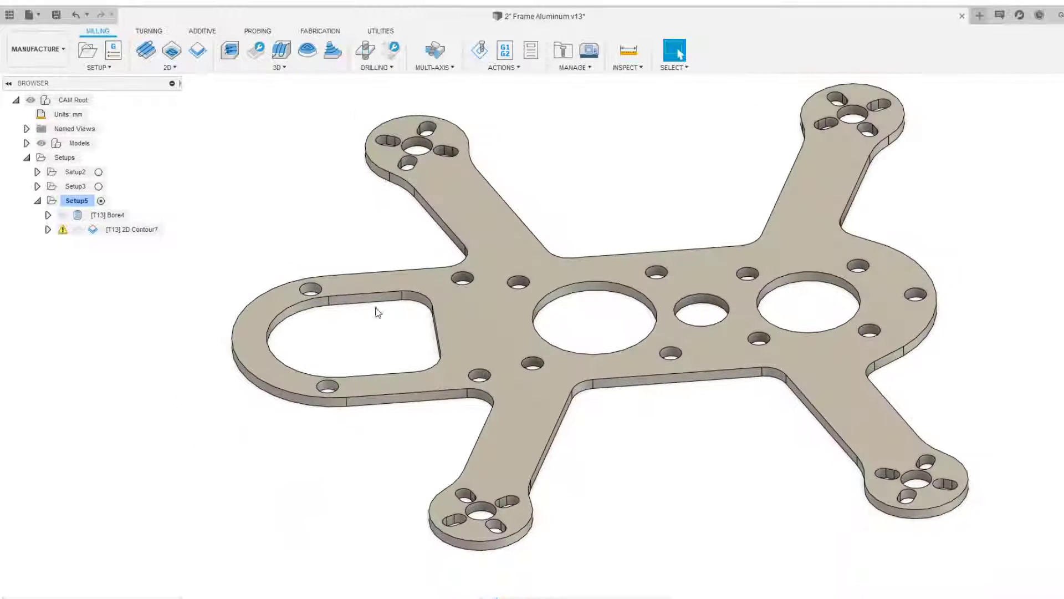
middle_click_drag(331, 329, 400, 343, "shift")
scroll(364, 352, "up", 3)
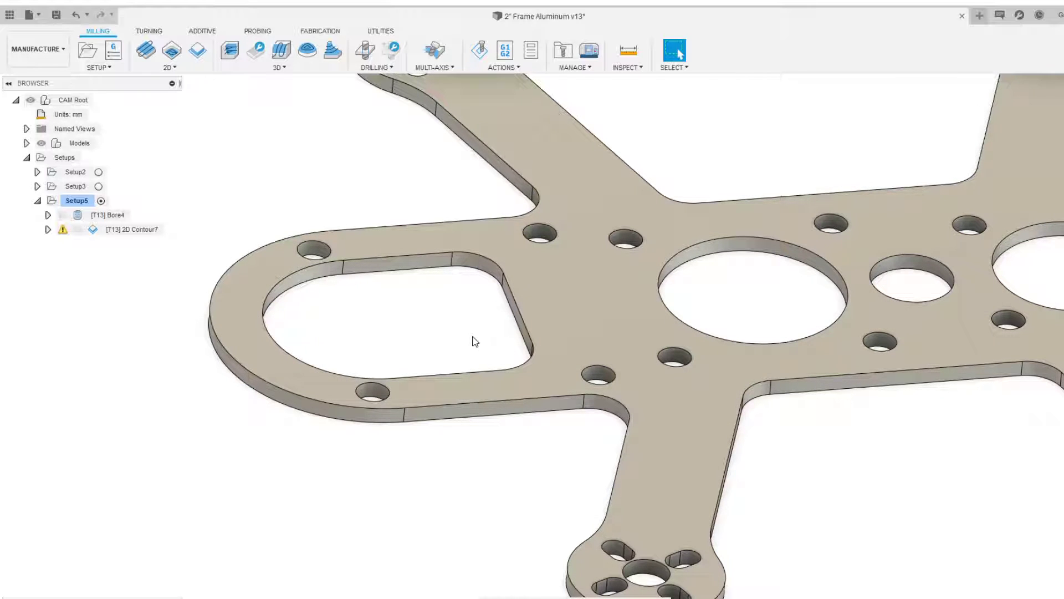
Start a 2D Contour operation and select the motor-mount slot's inner edge as the contour chain
scroll(475, 341, "down", 2)
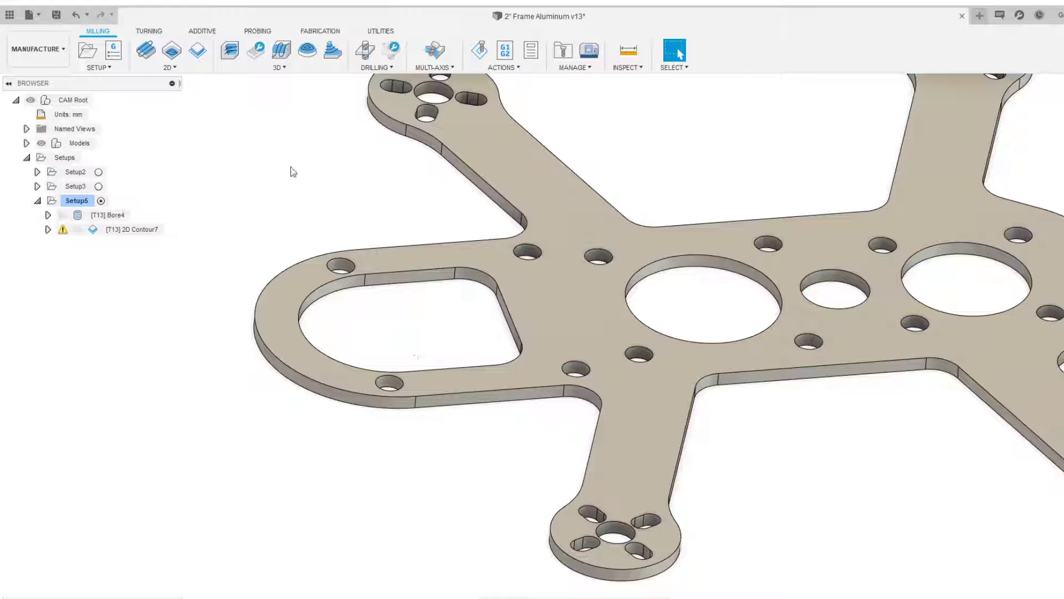
left_click(169, 67)
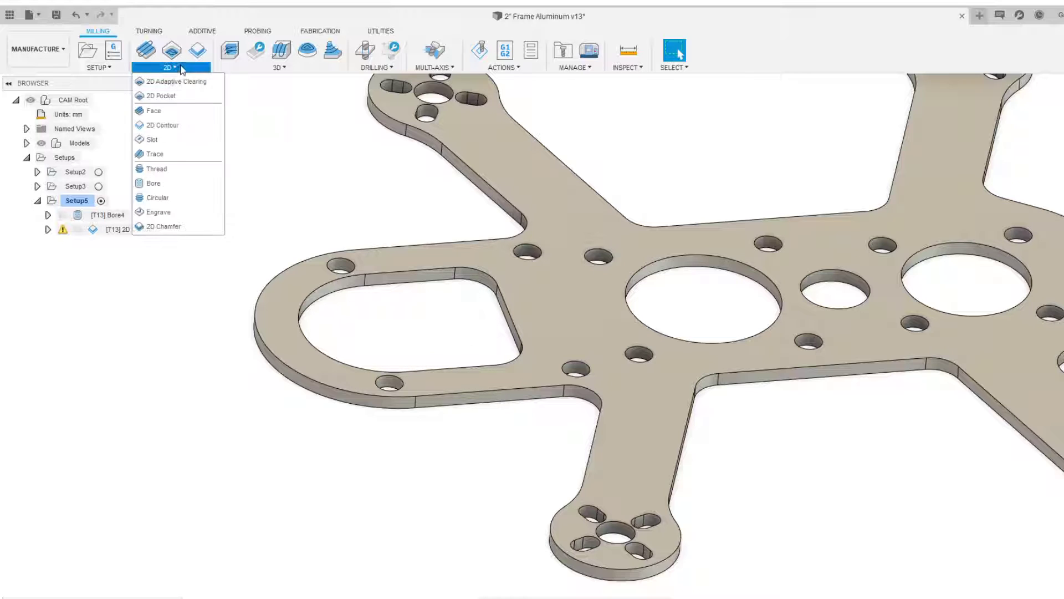
left_click(190, 125)
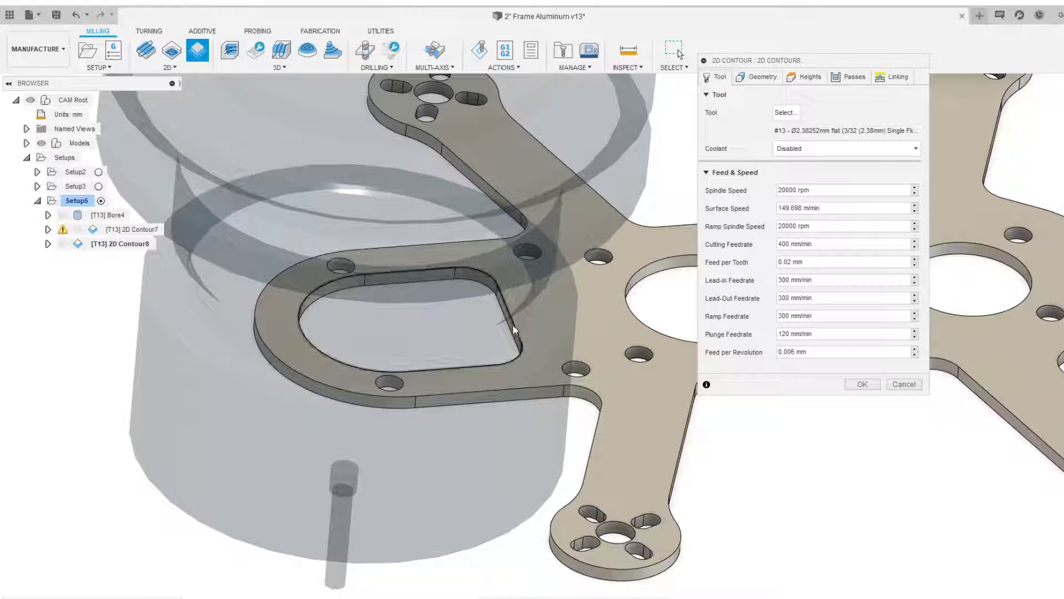
left_click(442, 279)
scroll(467, 328, "up", 2)
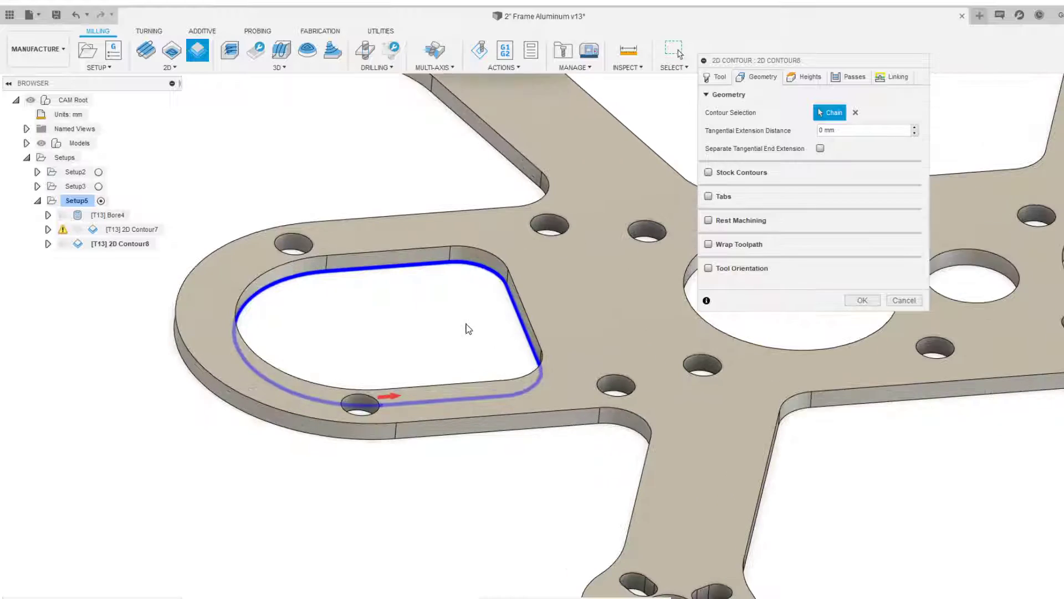
middle_click_drag(475, 315, 460, 283, "shift")
scroll(443, 286, "down", 4)
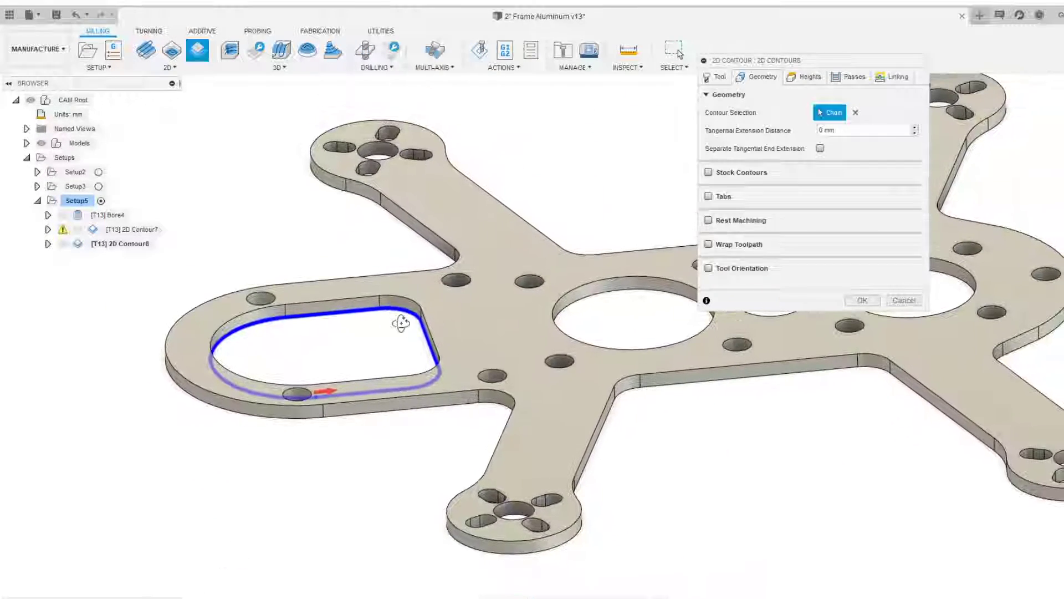
Review the contour operation's tool and heights settings
left_click(726, 79)
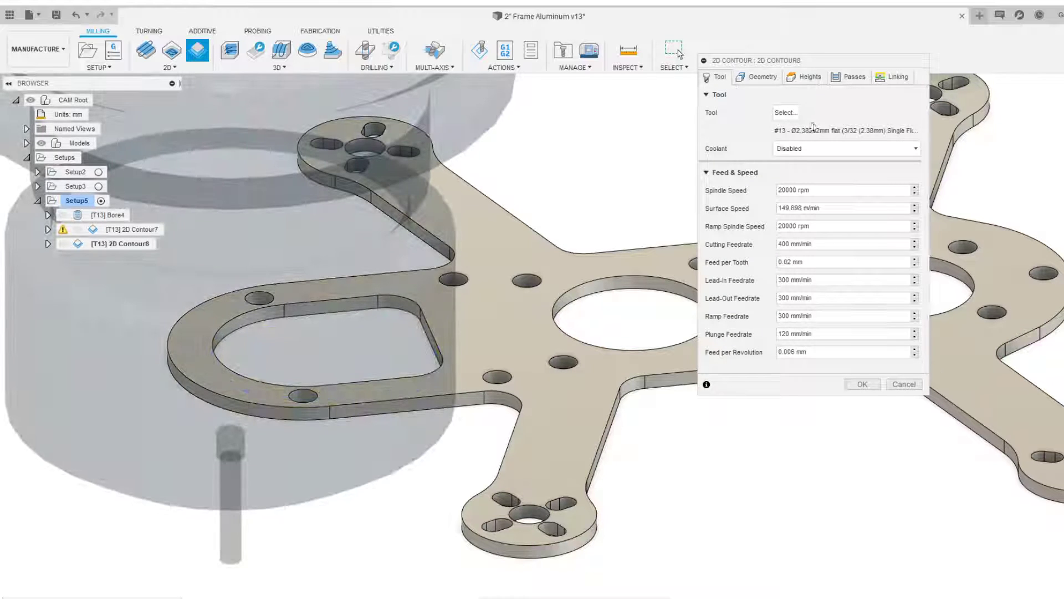
left_click(801, 78)
scroll(648, 251, "down", 5)
middle_click_drag(648, 252, 624, 223, "shift")
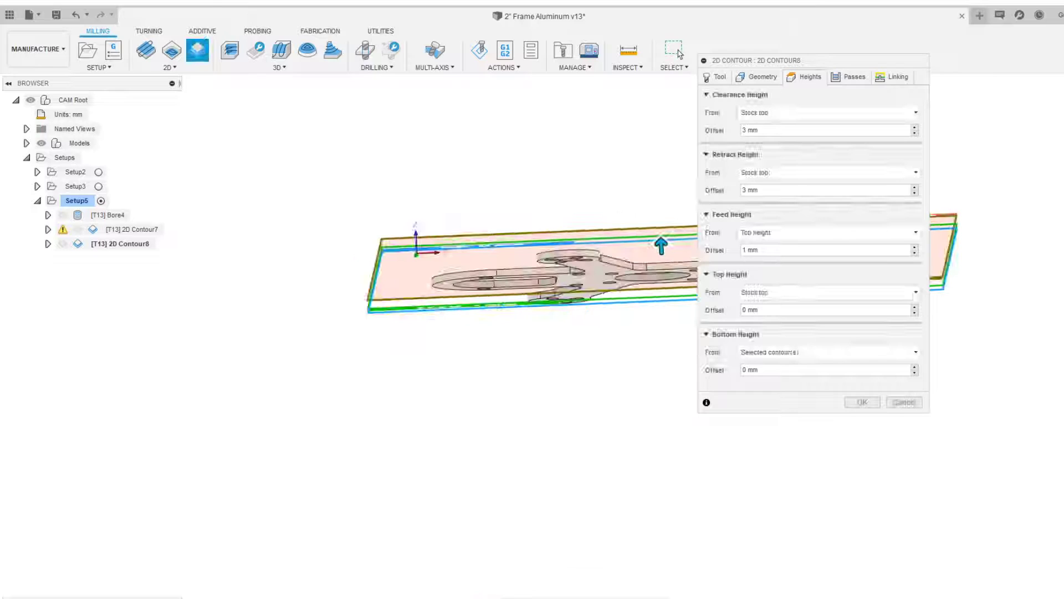
middle_click_drag(541, 217, 383, 218, "shift")
scroll(385, 218, "up", 4)
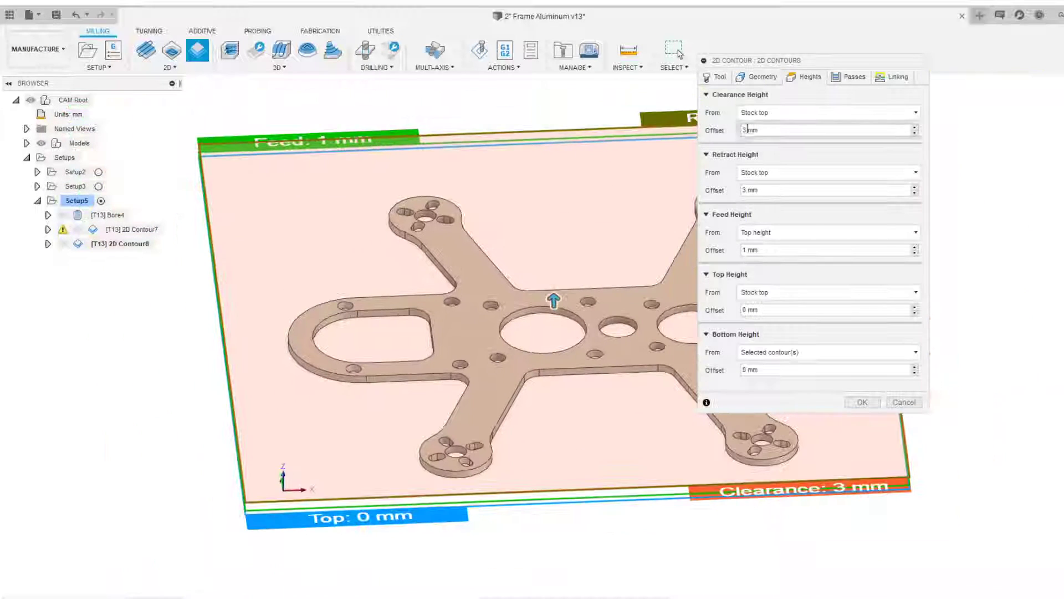
Review the contour's passes and linking settings, including the radial stock to leave
left_click(851, 77)
middle_click_drag(575, 188, 490, 187)
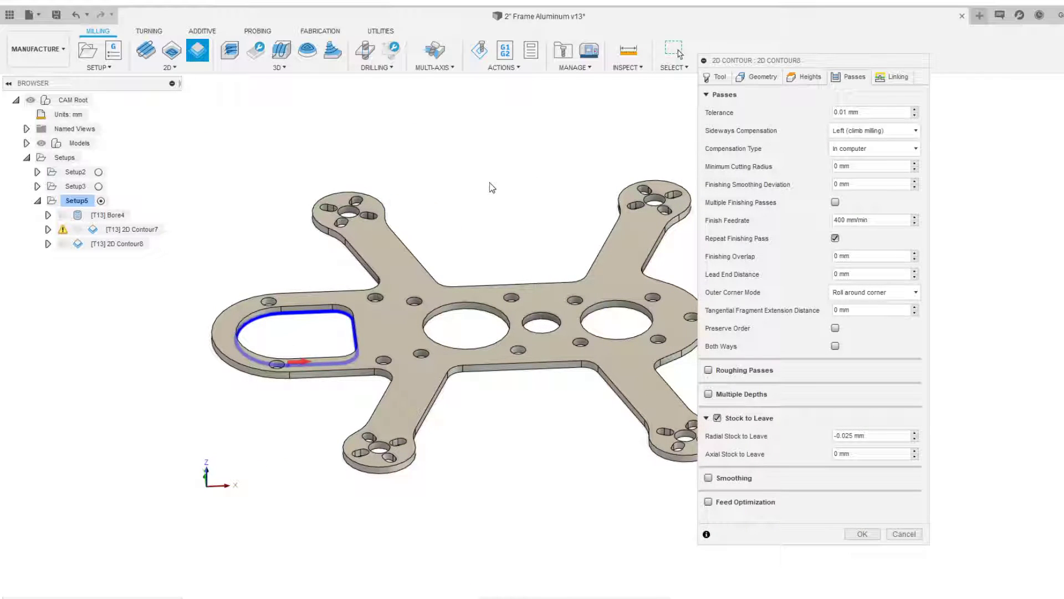
scroll(409, 280, "up", 4)
middle_click_drag(249, 262, 505, 208)
scroll(487, 274, "up", 2)
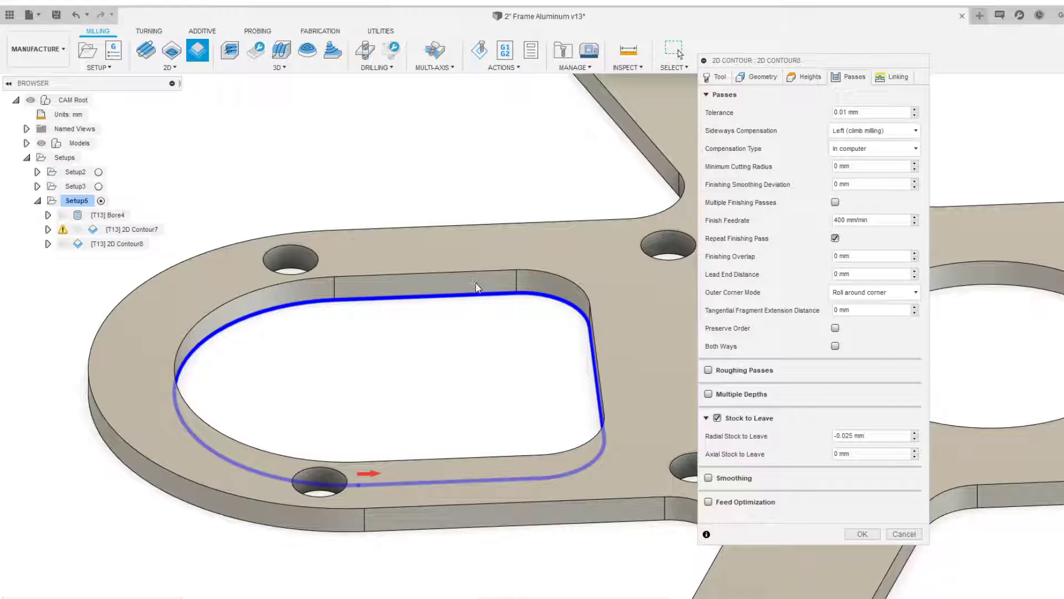
left_click(892, 77)
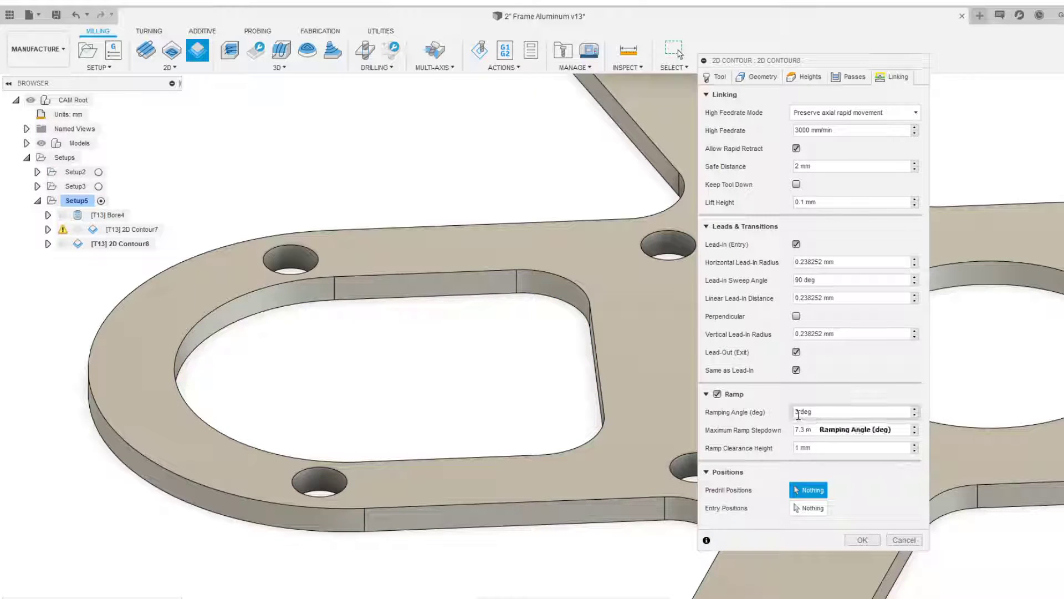
left_click(843, 79)
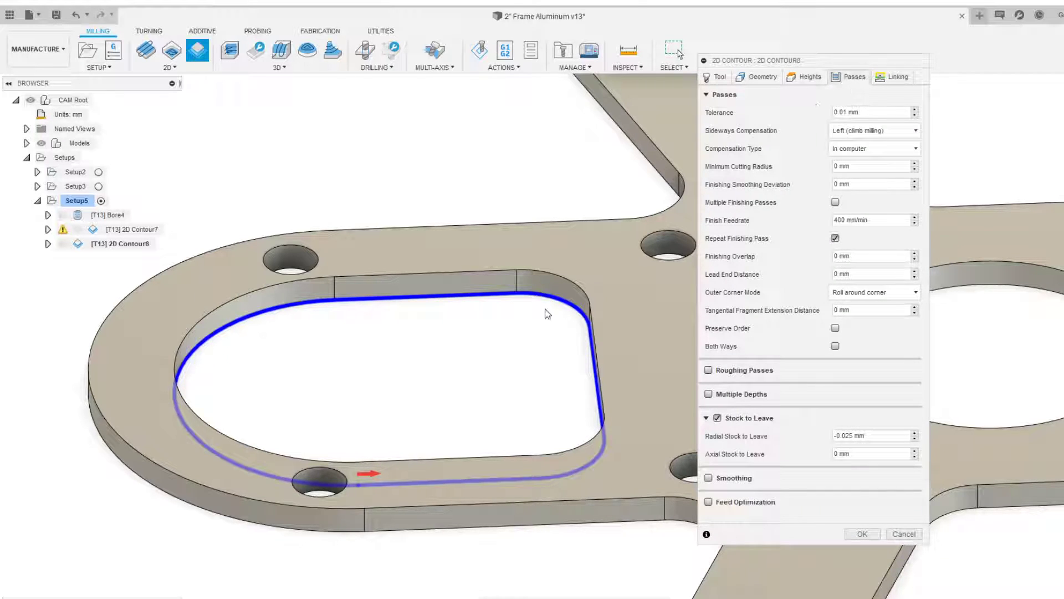
scroll(543, 317, "down", 1)
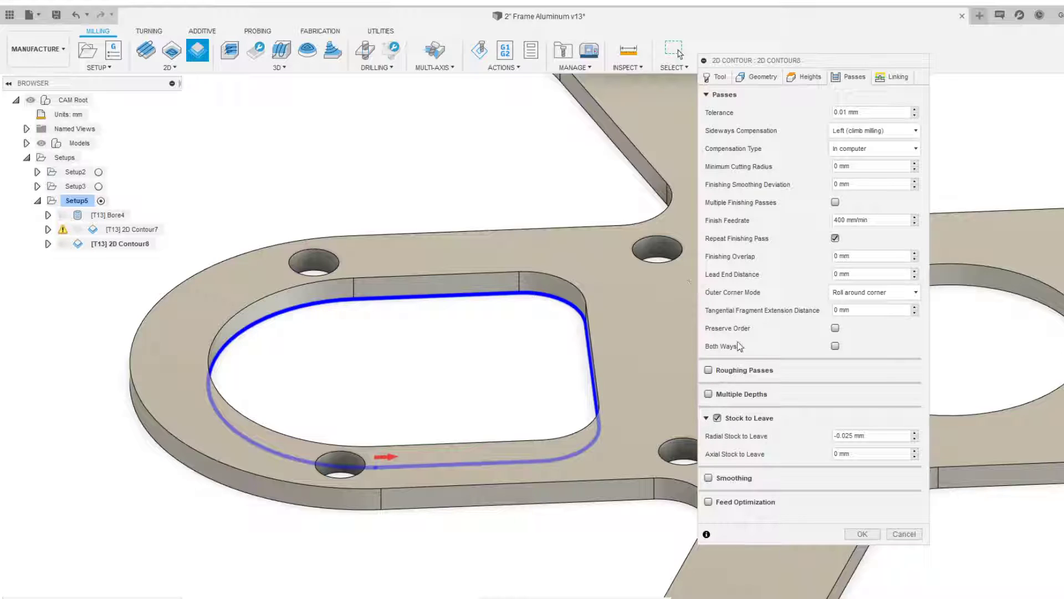
left_click(846, 437)
scroll(359, 378, "down", 2)
middle_click_drag(358, 378, 367, 352, "shift")
scroll(488, 291, "down", 2)
middle_click_drag(484, 274, 512, 245)
middle_click_drag(513, 246, 520, 273, "shift")
Set the ramping angle to 1 deg and confirm the 2D Contour operation
left_click(894, 78)
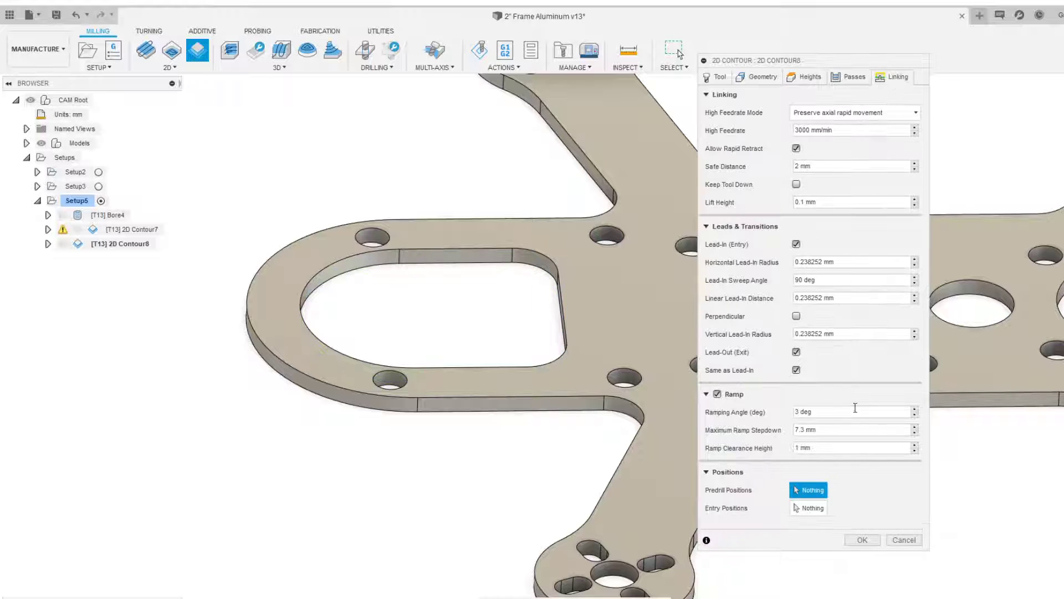
double_click(797, 413)
type("1")
scroll(516, 312, "down", 1)
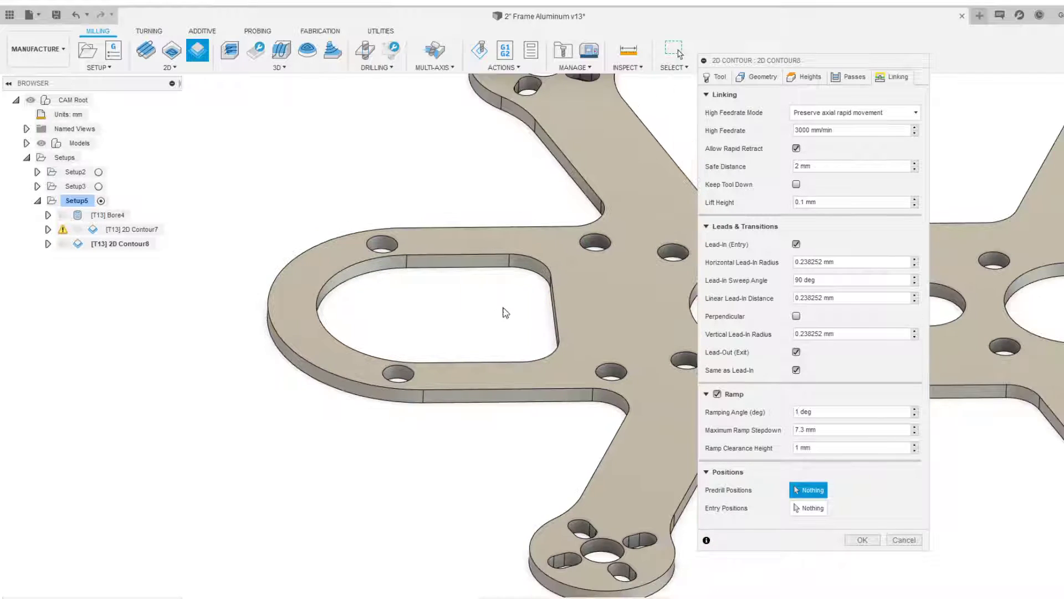
middle_click_drag(503, 307, 488, 303)
scroll(488, 303, "down", 1)
left_click(863, 539)
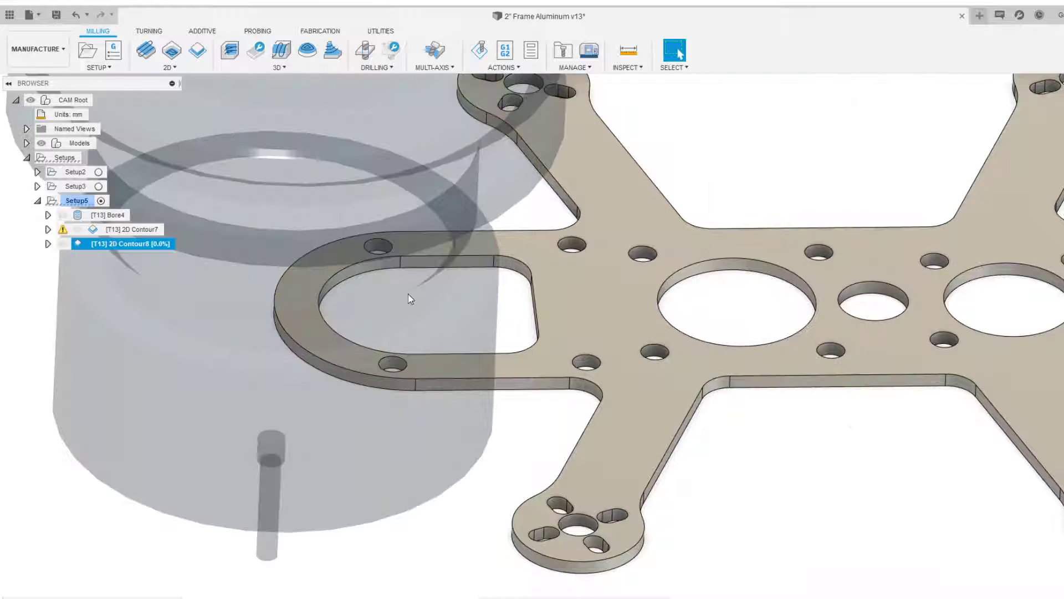
Inspect the generated contour toolpath in the slot and review the operation's warning log
scroll(408, 293, "up", 3)
scroll(443, 319, "up", 1)
middle_click_drag(478, 319, 489, 294, "shift")
scroll(477, 299, "up", 3)
middle_click_drag(417, 324, 487, 325, "shift")
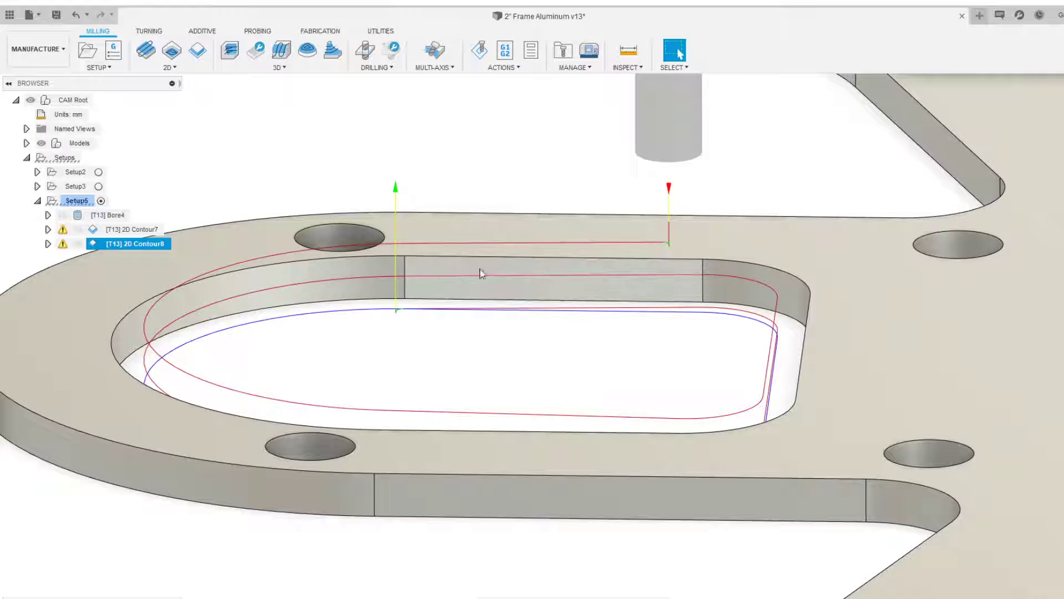
left_click(63, 245)
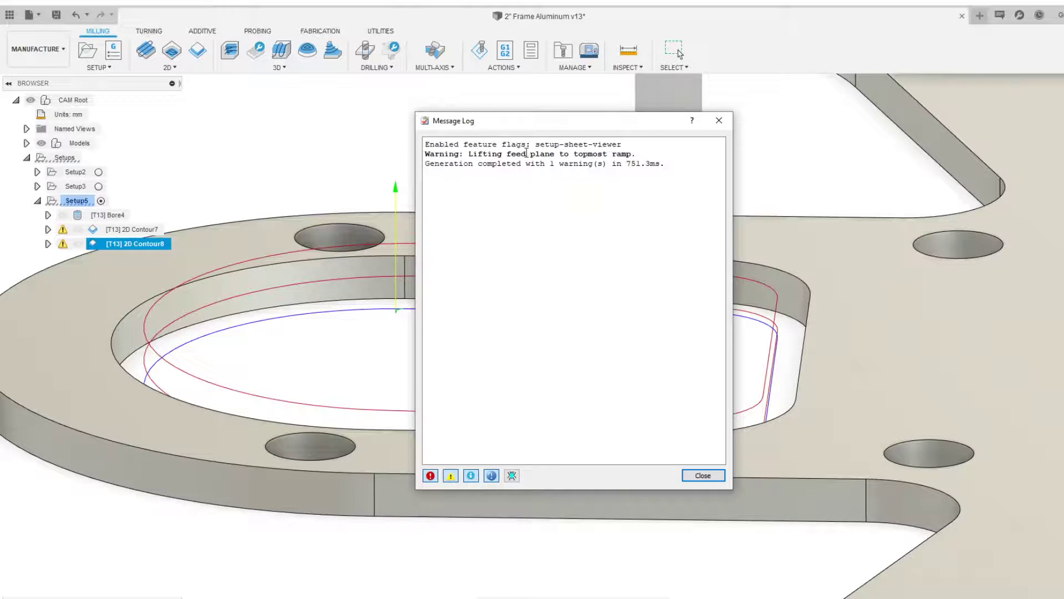
left_click(703, 475)
Edit the contour operation and reduce its ramping angle to 0.2 deg
right_click(140, 242)
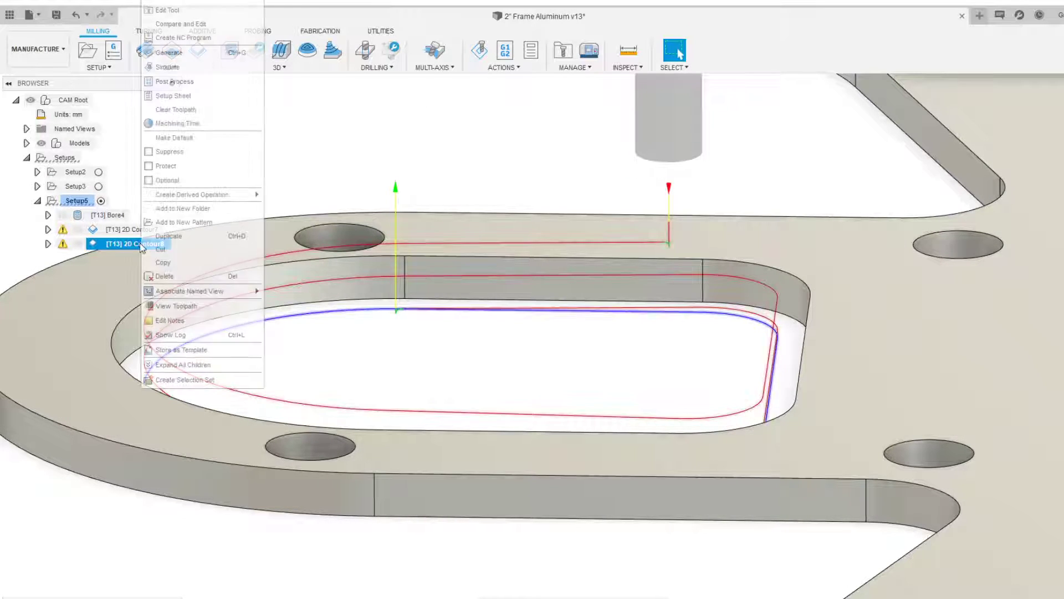
left_click(191, 8)
left_click(894, 76)
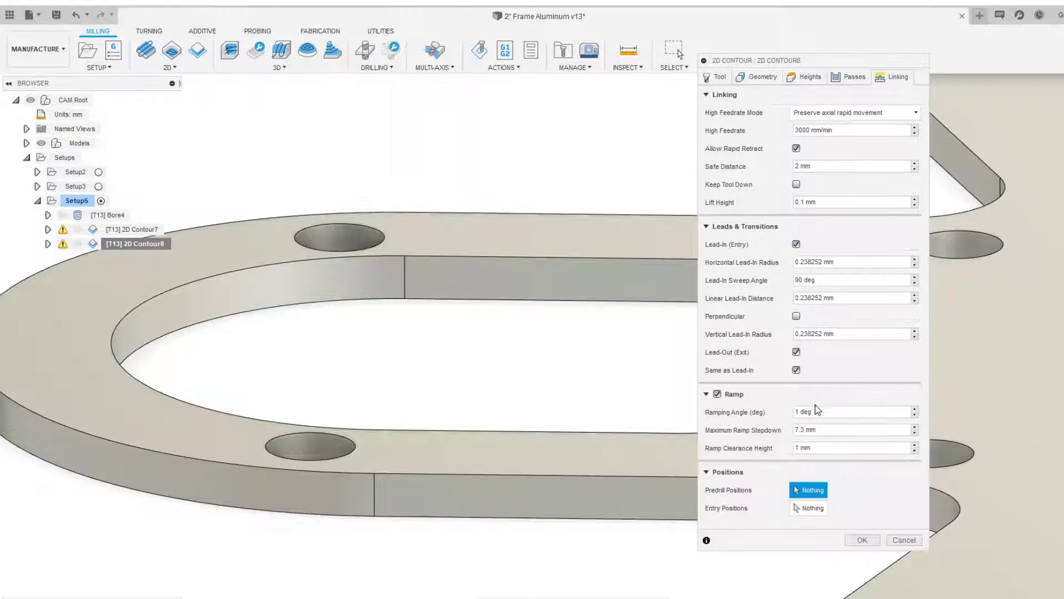
double_click(798, 412)
left_click(863, 540)
Reopen the contour operation's linking settings and confirm them again
scroll(442, 351, "down", 3)
middle_click_drag(442, 352, 450, 326, "shift")
right_click(148, 245)
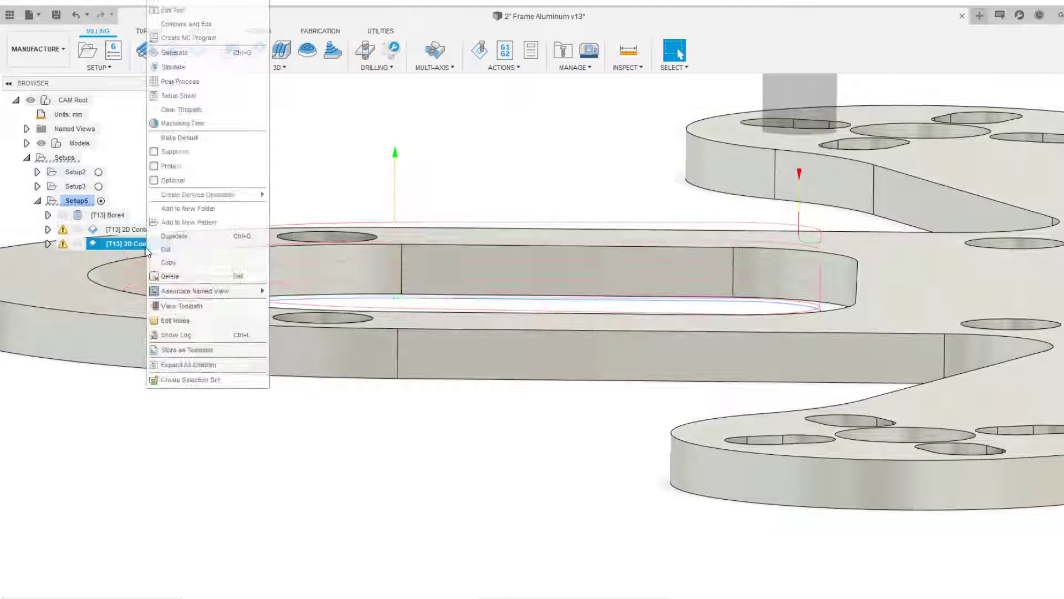
left_click(165, 3)
left_click(892, 78)
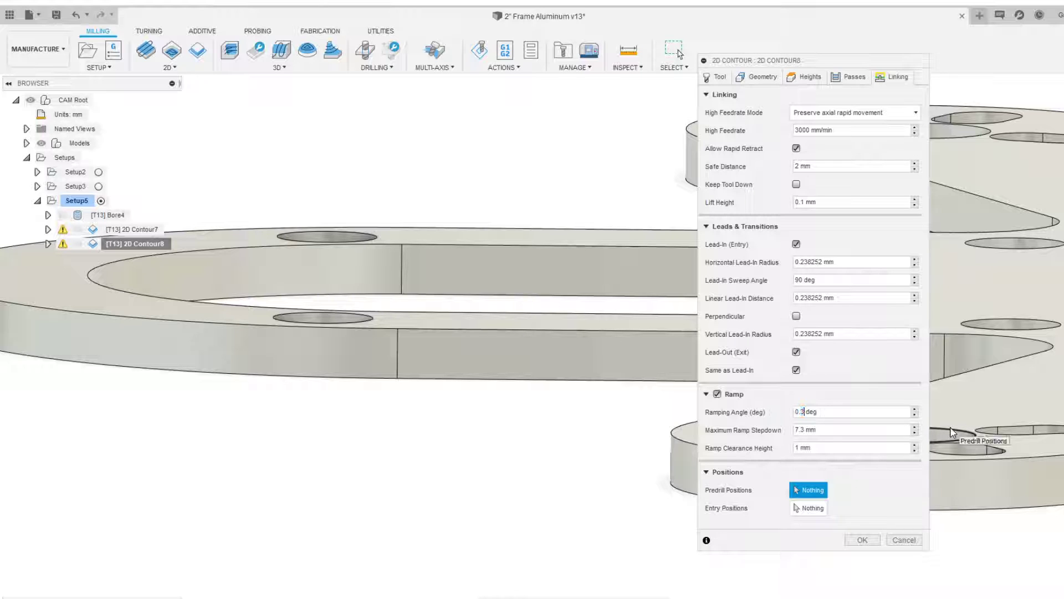
left_click(863, 540)
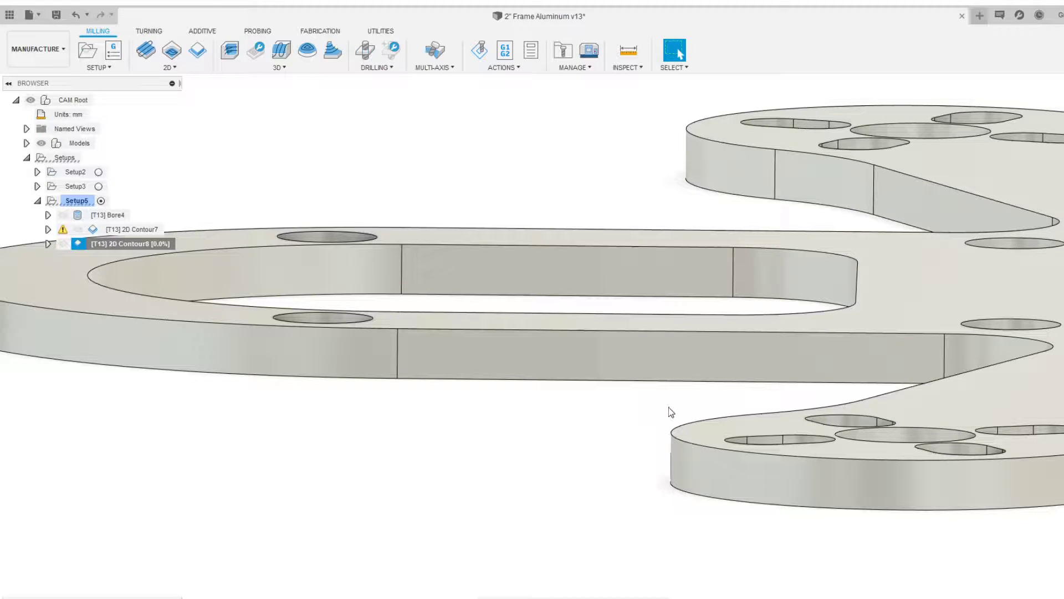
Edit the contour operation and set its ramping angle to 0.25 deg
middle_click_drag(669, 407, 494, 303, "shift")
right_click(155, 244)
left_click(310, 20)
left_click(895, 76)
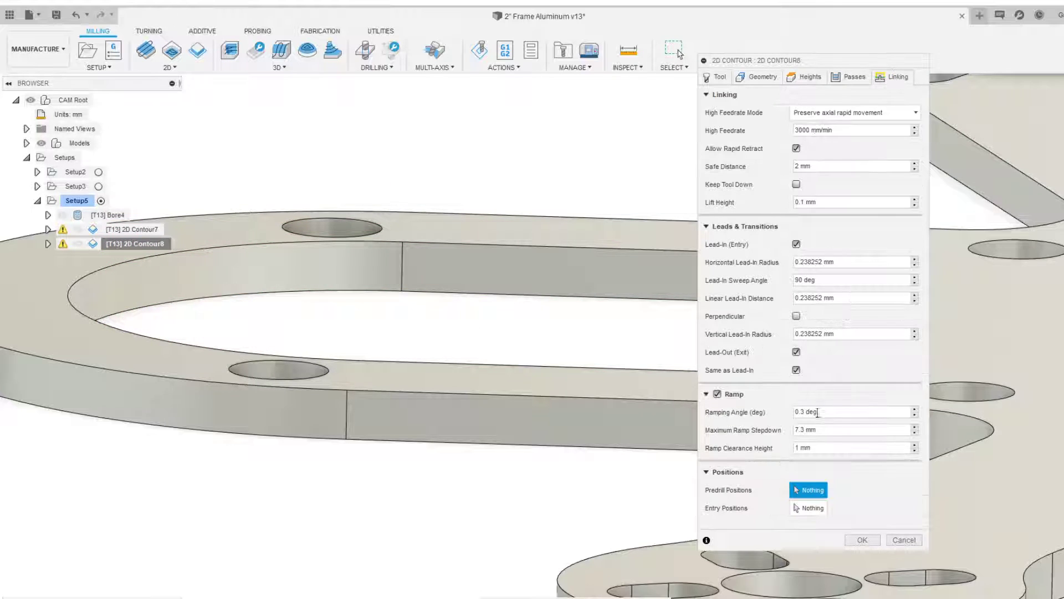
left_click(859, 540)
Start a simulation of Setup5 with the models hidden
middle_click_drag(804, 463, 776, 355, "shift")
left_click(71, 202)
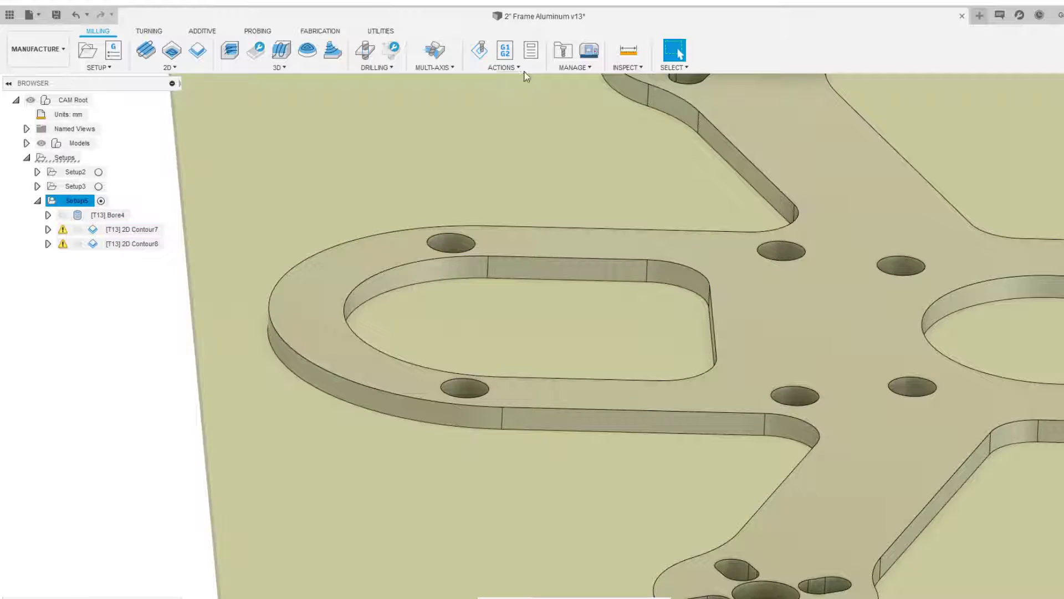
left_click(480, 54)
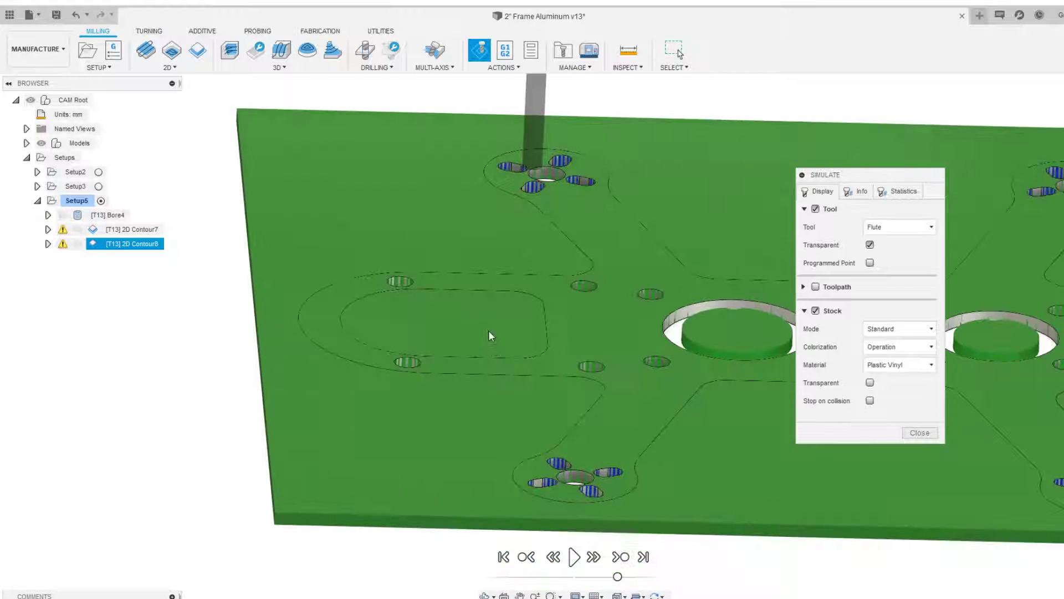
middle_click_drag(492, 339, 434, 326, "shift")
left_click(42, 143)
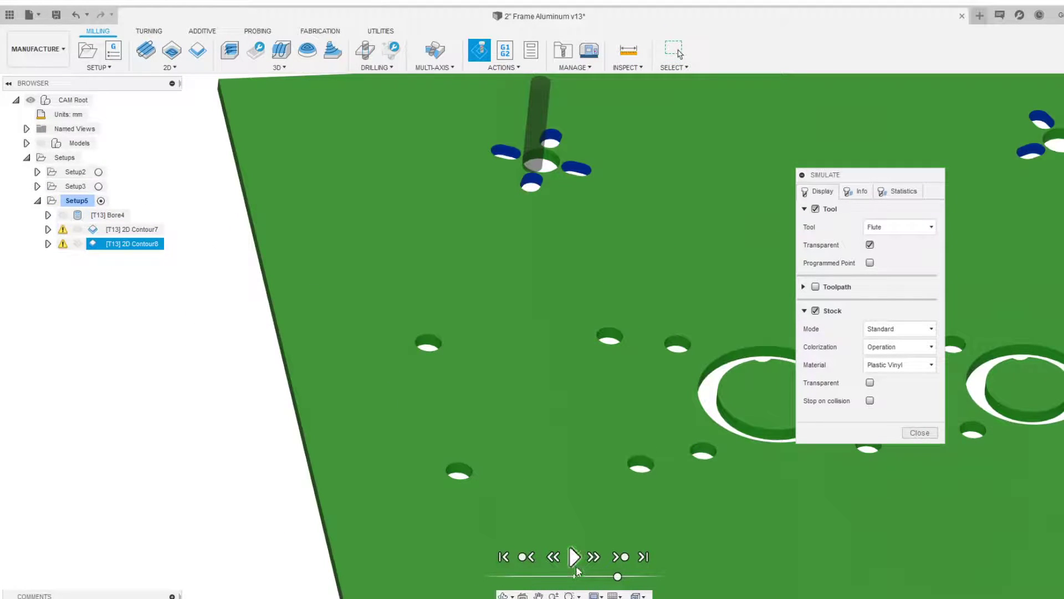
Play the simulation and watch the tool cut the motor-mount slot
left_click(575, 561)
middle_click_drag(589, 459, 614, 499, "shift")
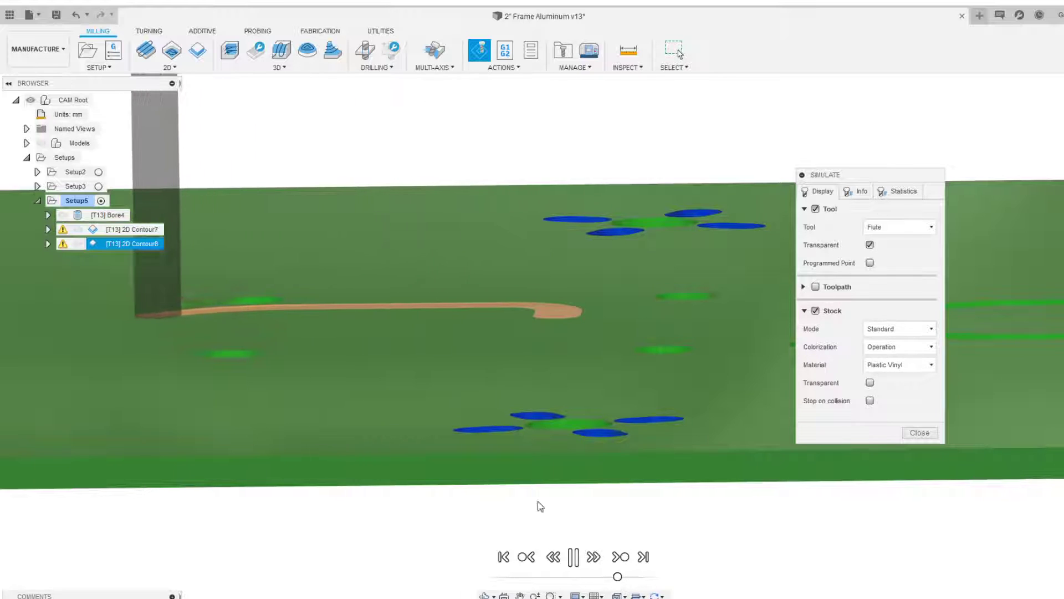
middle_click_drag(554, 519, 480, 410, "shift")
scroll(480, 410, "up", 3)
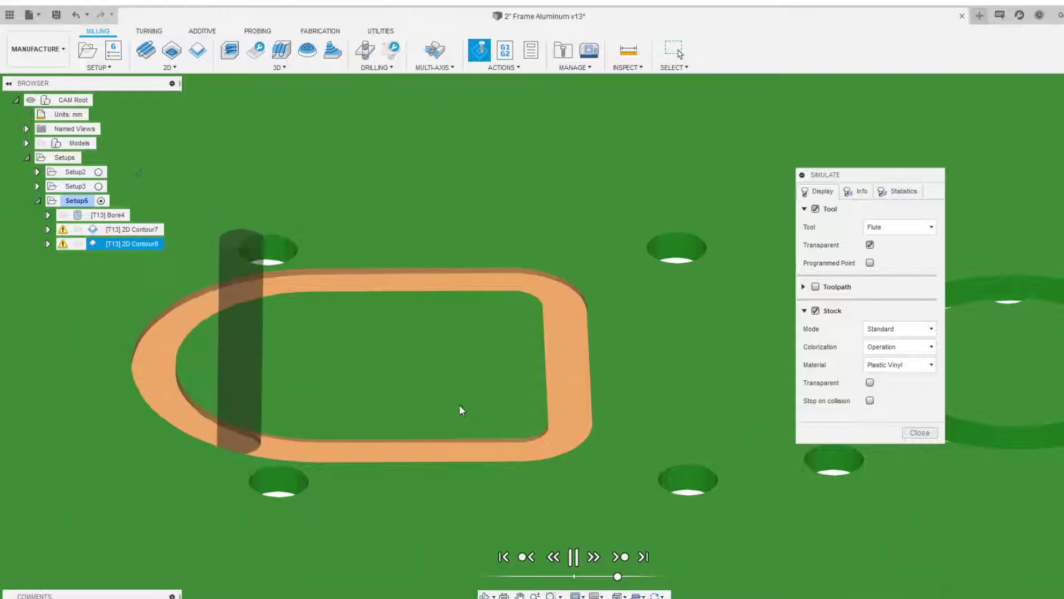
scroll(560, 427, "down", 3)
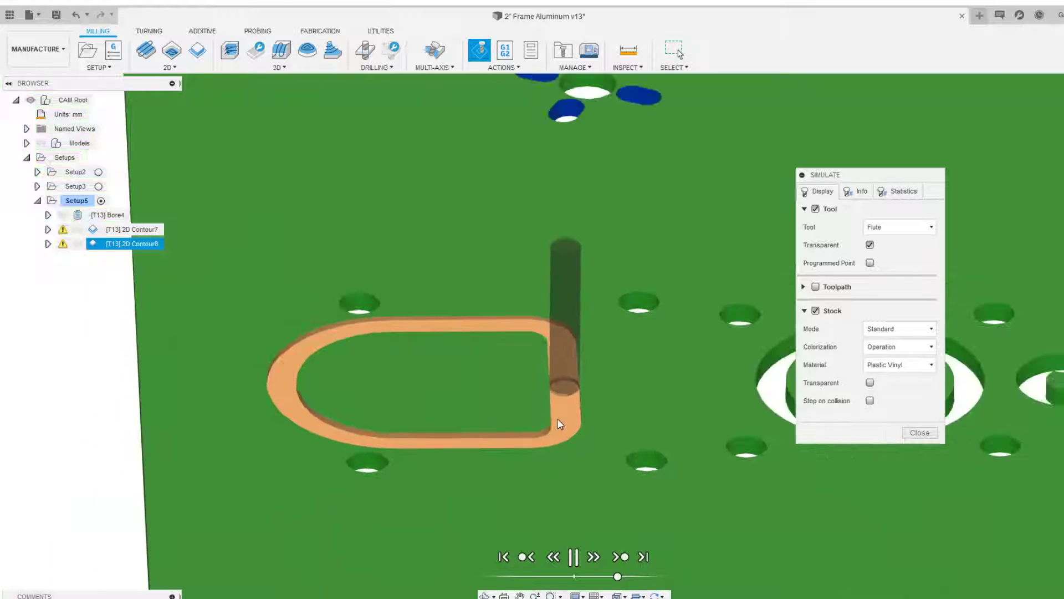
scroll(558, 420, "down", 2)
scroll(543, 431, "down", 5)
scroll(576, 504, "up", 4)
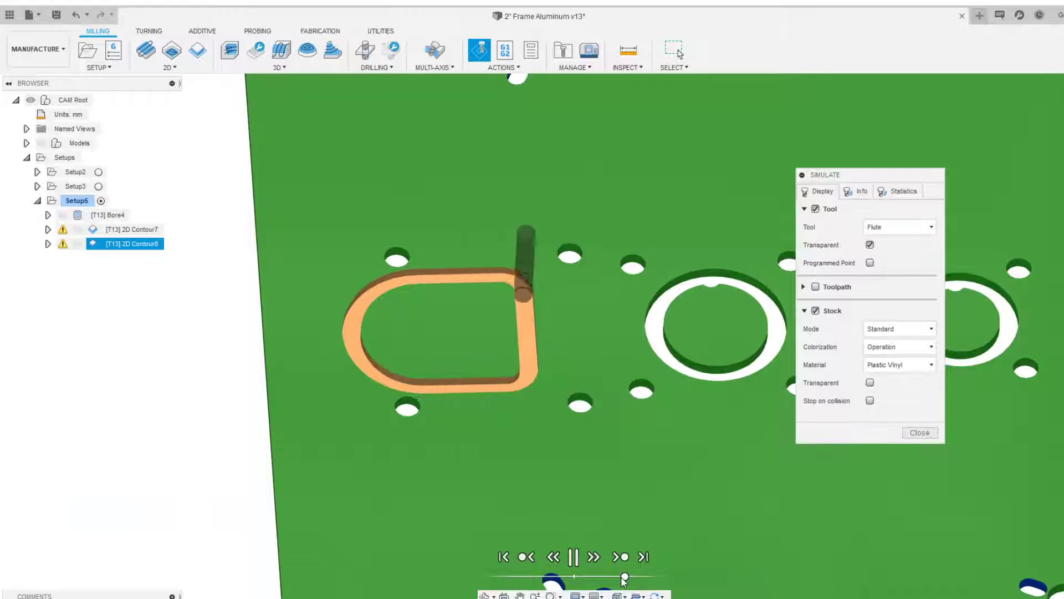
Pause the simulation, examine the cut slot up close, and close the simulation
left_click(574, 556)
middle_click_drag(559, 480, 637, 443, "shift")
scroll(399, 296, "up", 6)
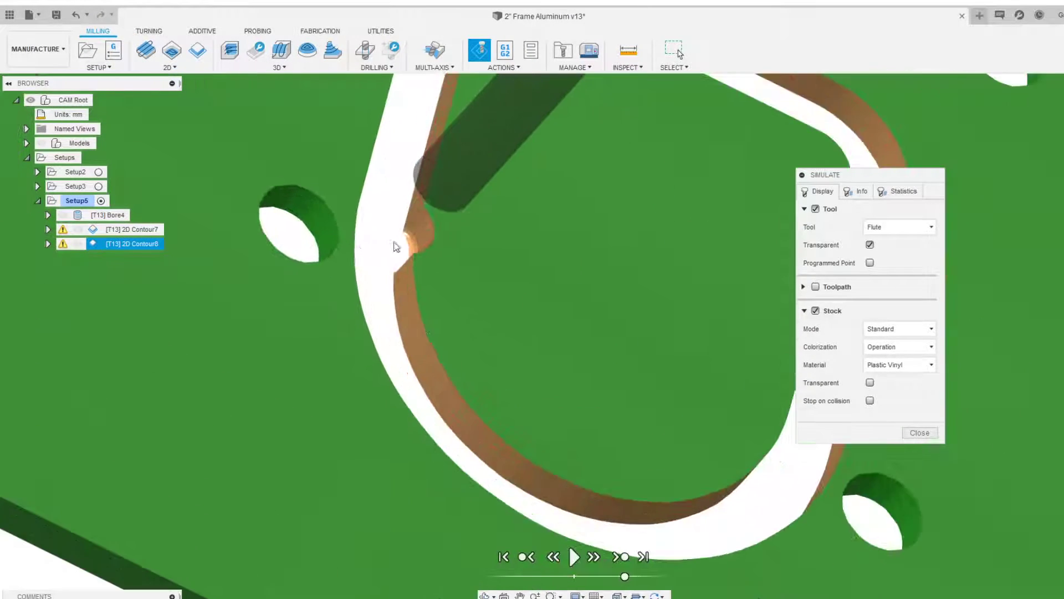
scroll(388, 246, "down", 1)
scroll(376, 230, "down", 5)
middle_click_drag(482, 321, 442, 297, "shift")
scroll(510, 351, "down", 3)
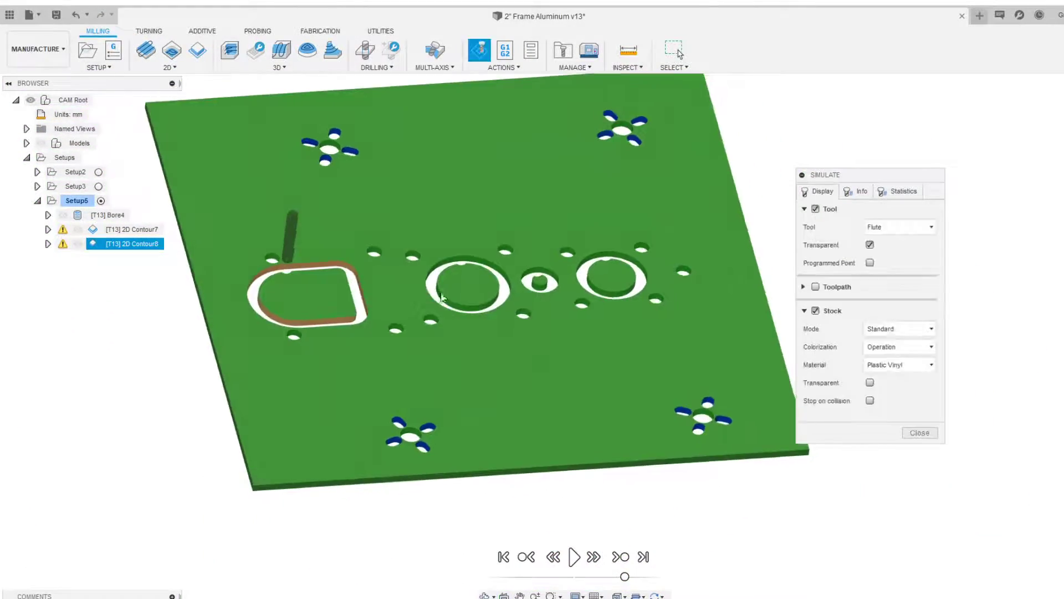
left_click(920, 433)
left_click(154, 244)
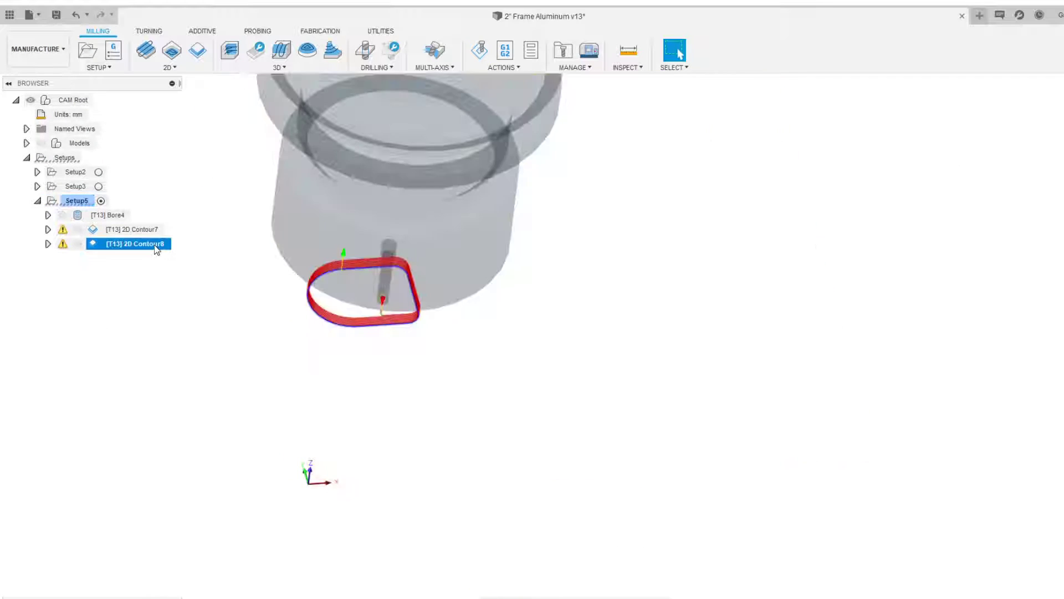
left_click(224, 301)
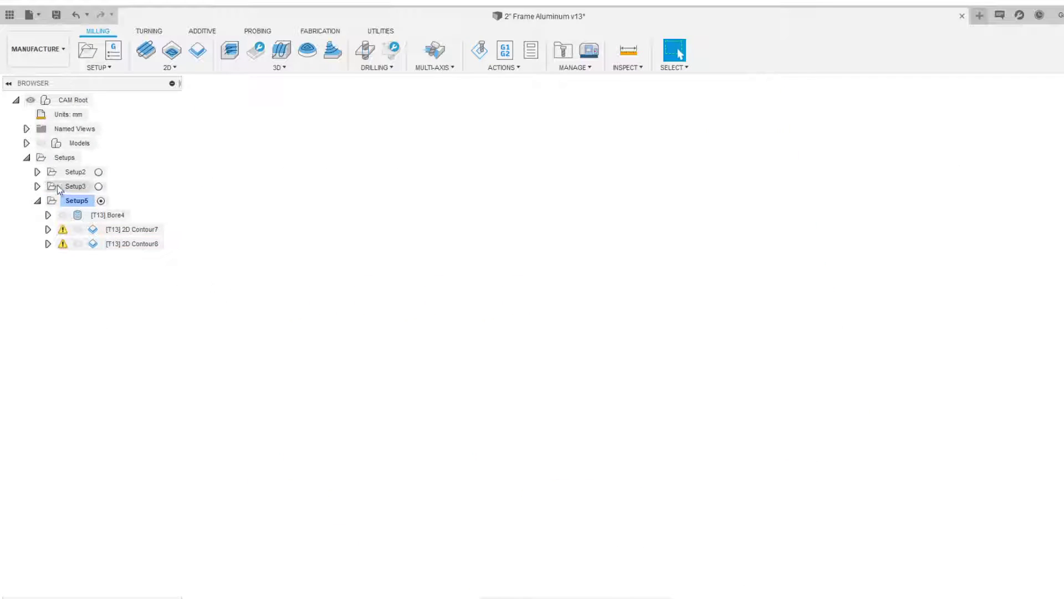
Duplicate the motor-mount slot's 2D Contour8 operation
left_click(136, 244)
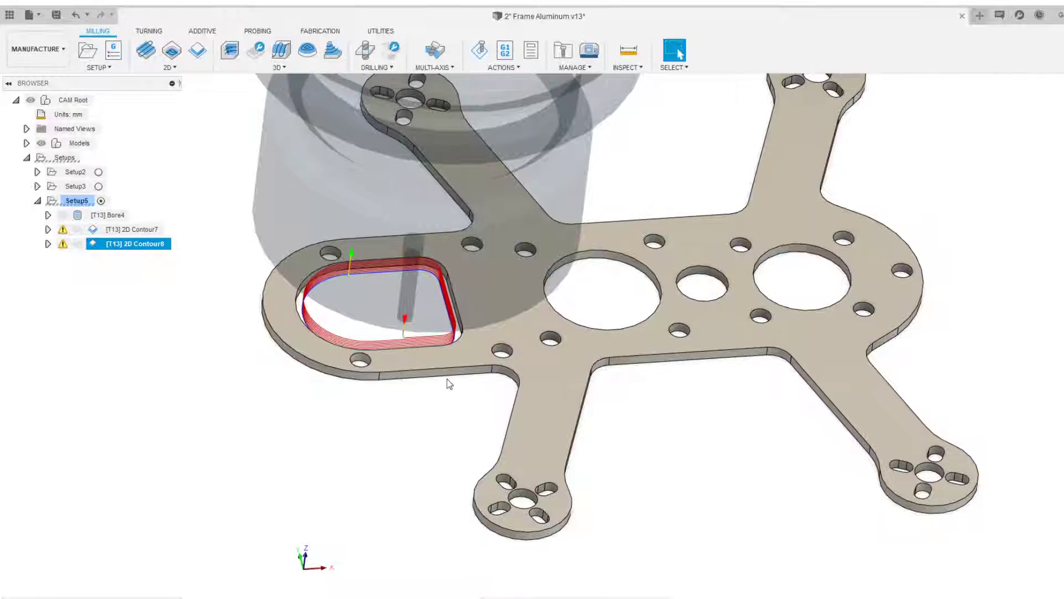
scroll(436, 383, "down", 3)
scroll(440, 389, "up", 2)
middle_click_drag(440, 389, 304, 394)
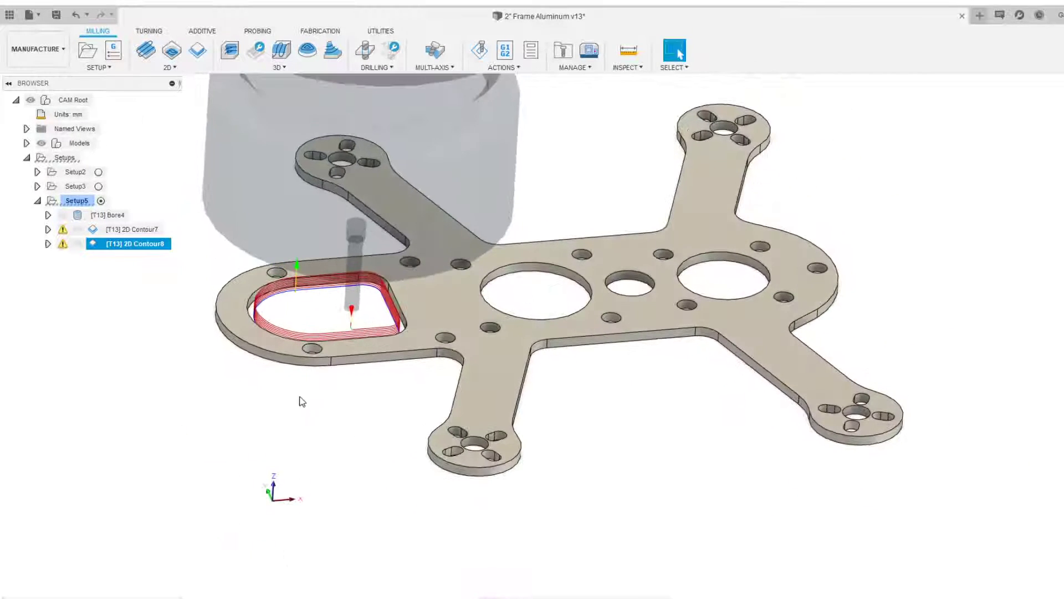
right_click(148, 243)
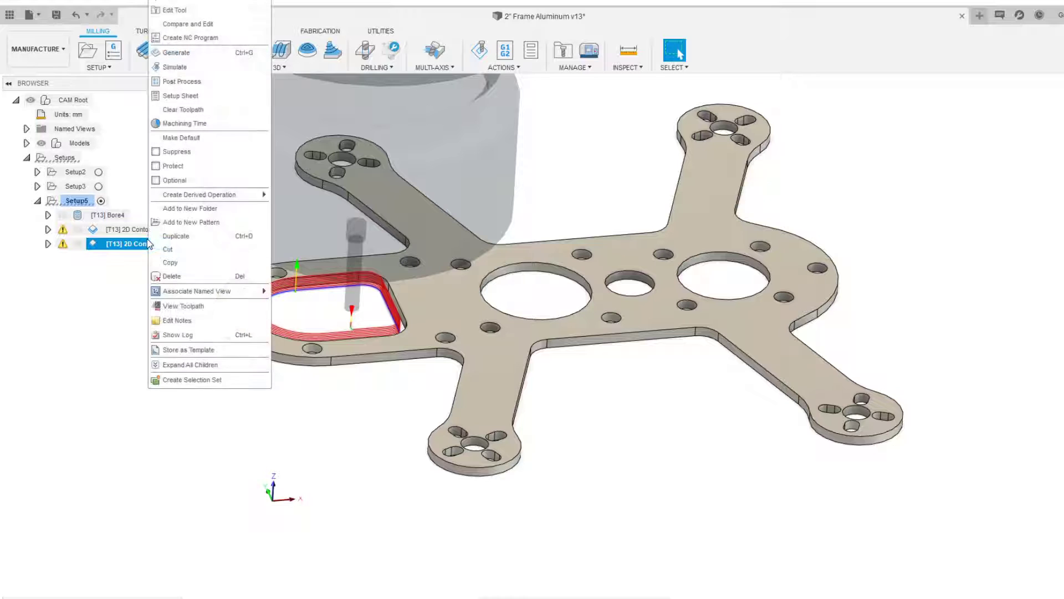
left_click(176, 237)
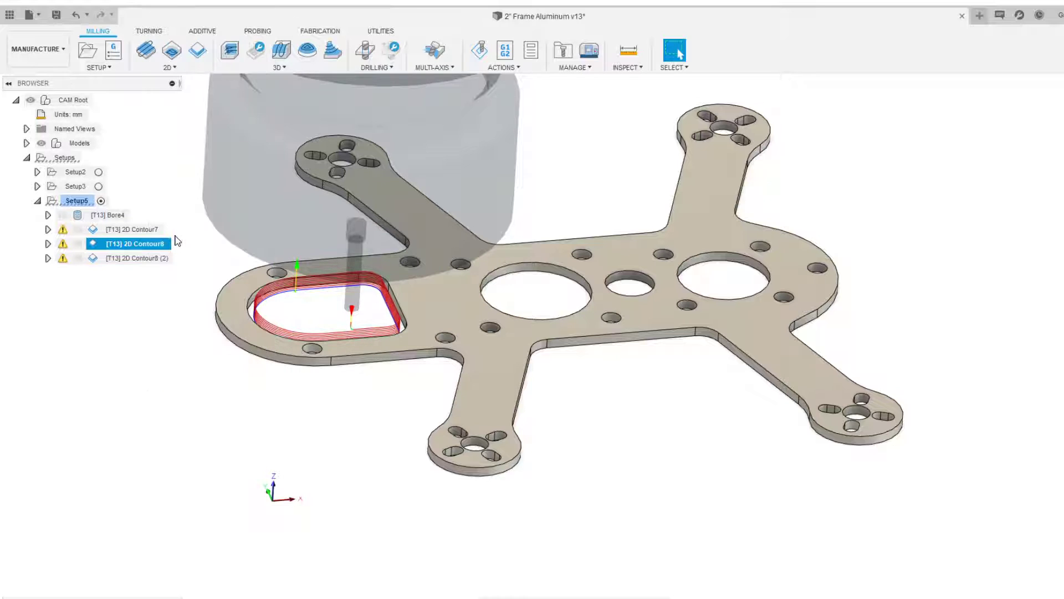
Edit the duplicated contour, replace its chain selection with the plate's outer edge, and confirm
left_click(154, 258)
right_click(152, 258)
left_click(194, 1)
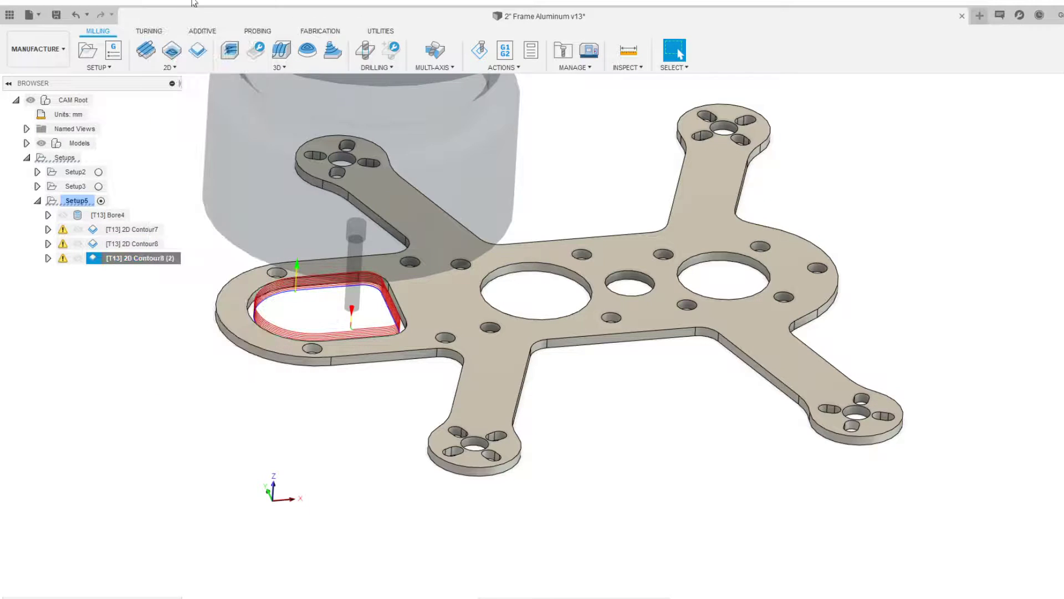
right_click(169, 256)
left_click(195, 6)
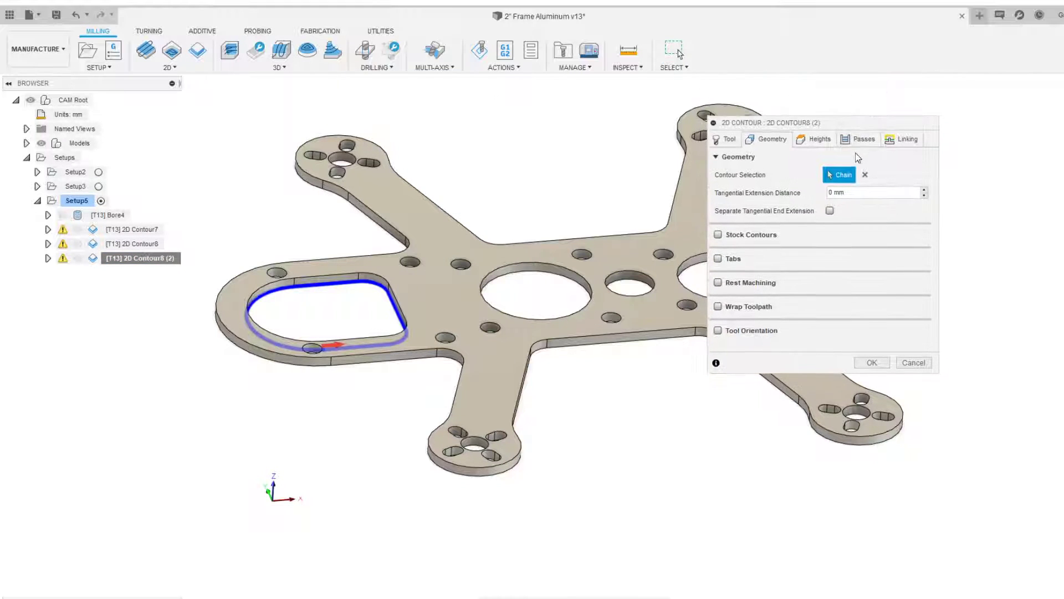
left_click(865, 175)
scroll(377, 368, "up", 3)
left_click(384, 365)
scroll(384, 364, "down", 4)
left_click(865, 363)
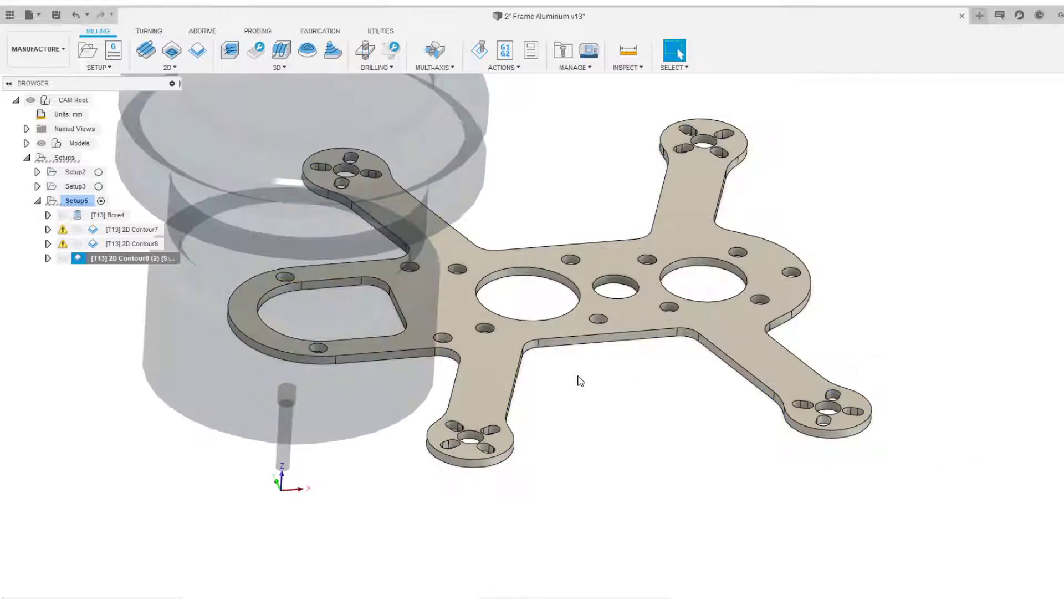
Edit the outer-profile contour and enable Multiple Depths with a 0.45 mm maximum roughing stepdown
middle_click_drag(579, 380, 775, 244, "shift")
right_click(145, 259)
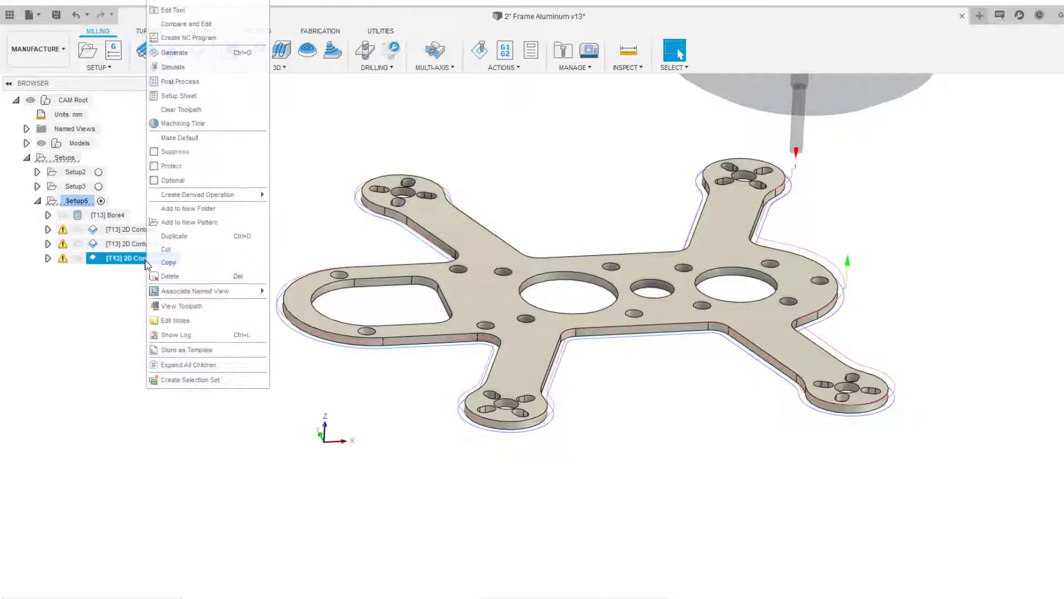
left_click(169, 10)
left_click(902, 139)
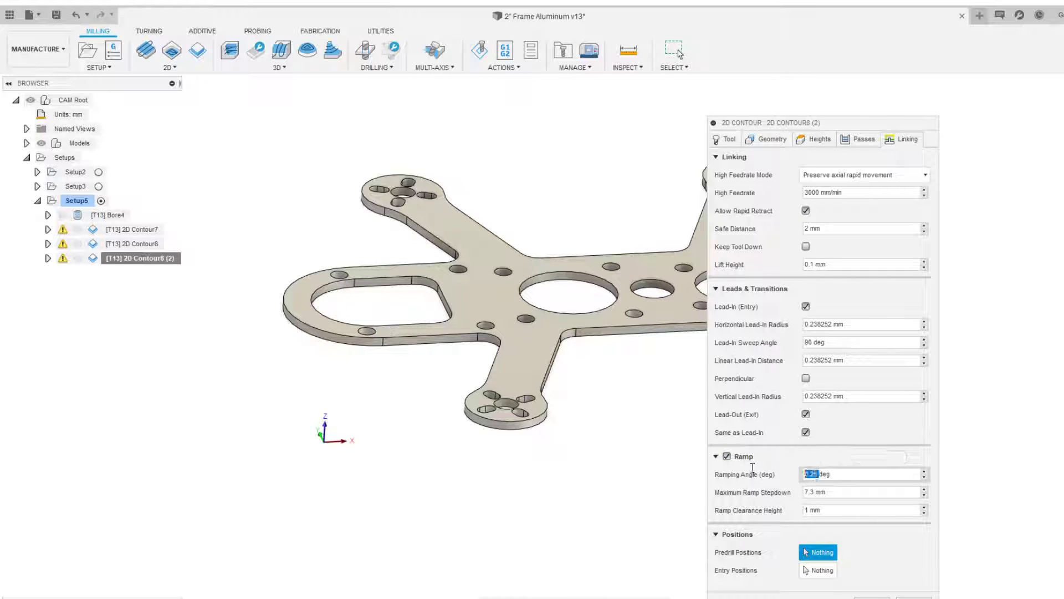
left_click(819, 144)
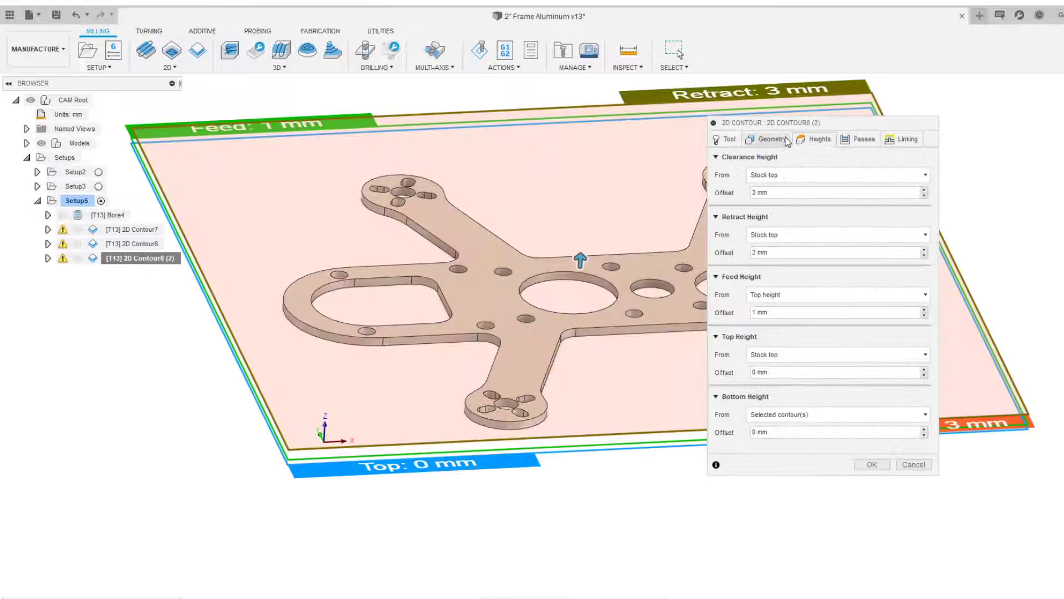
left_click(850, 140)
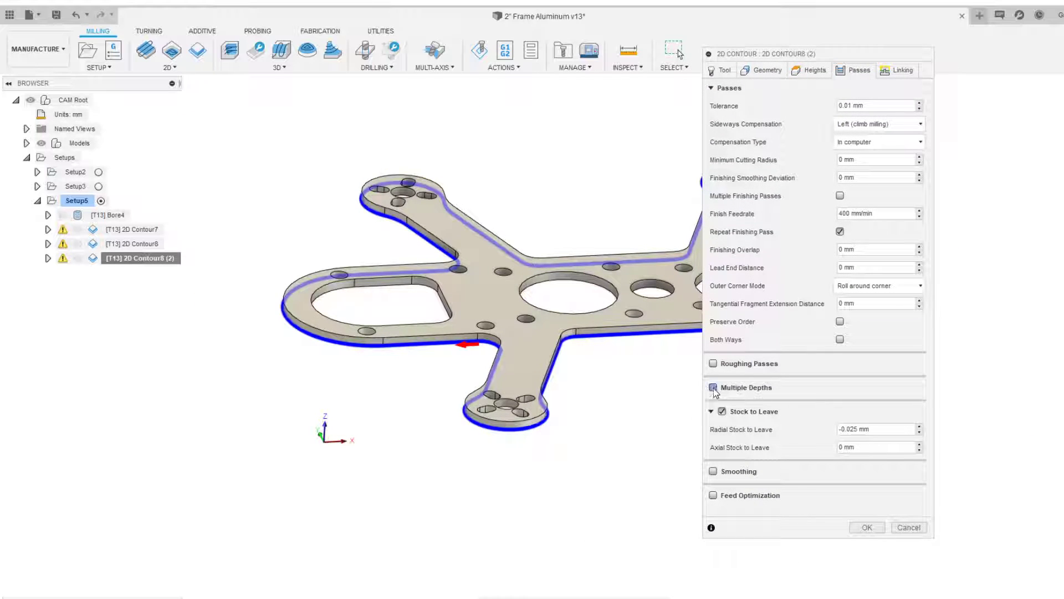
left_click(713, 388)
left_click_drag(808, 56, 806, 33)
left_click(840, 384)
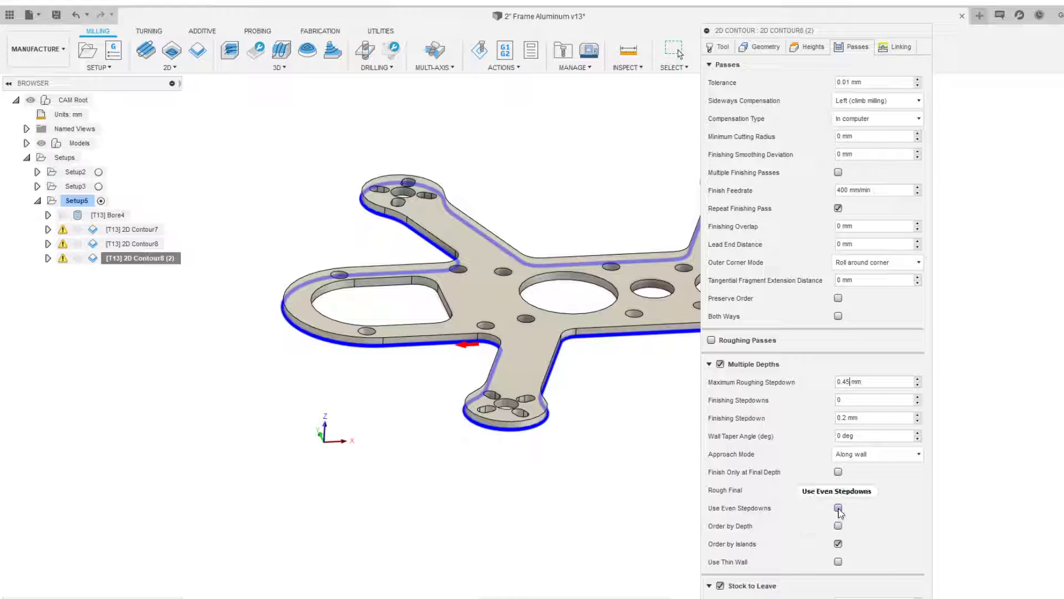
key("Return")
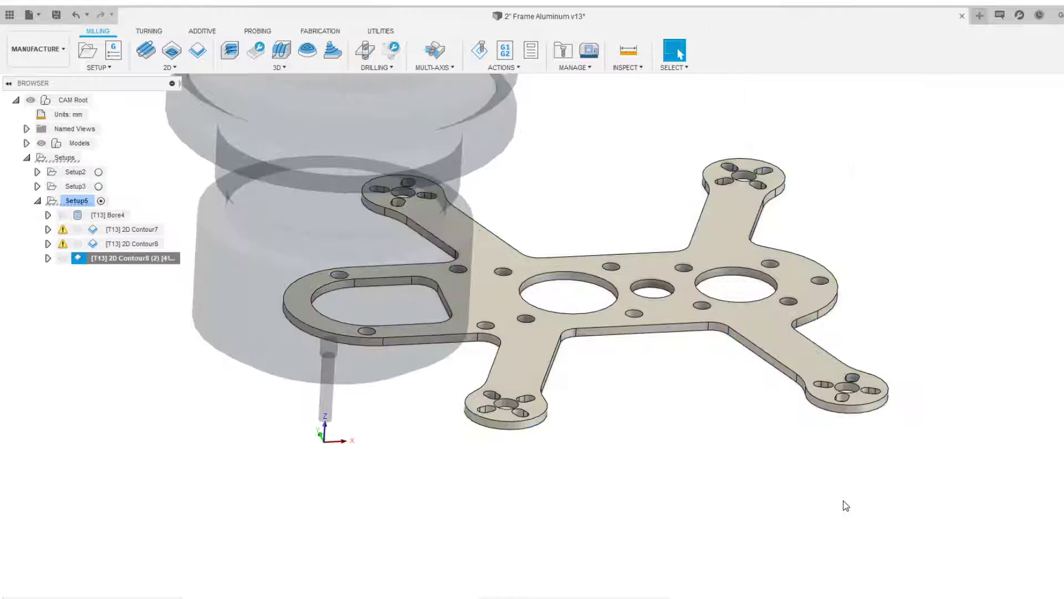
Zoom and orbit around the new outer-profile toolpath to inspect its depth passes
scroll(625, 397, "up", 4)
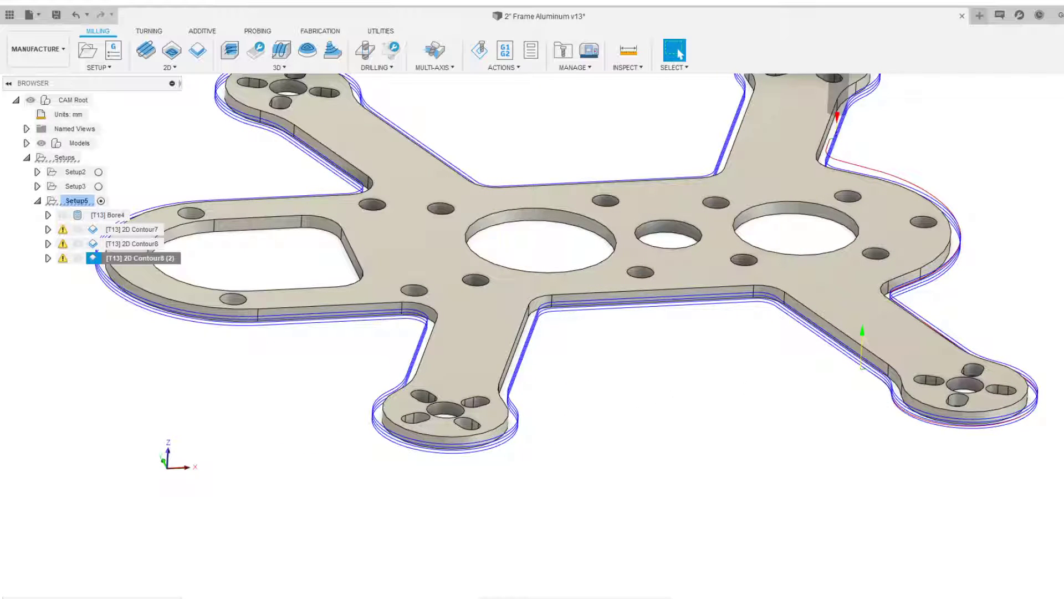
scroll(655, 415, "down", 2)
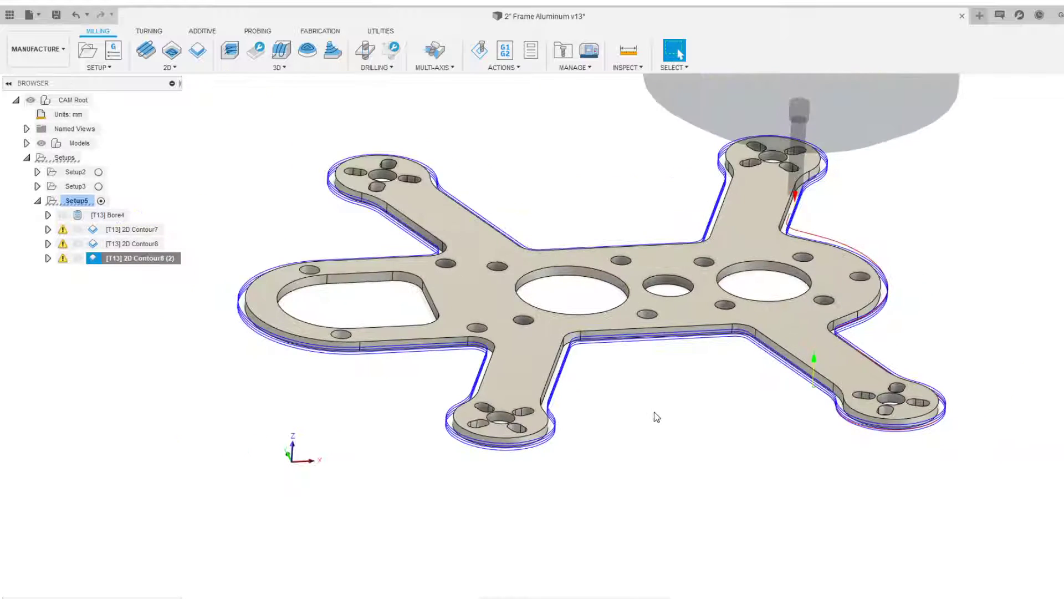
middle_click_drag(655, 415, 649, 387, "shift")
scroll(477, 297, "up", 8)
middle_click_drag(577, 329, 642, 320, "shift")
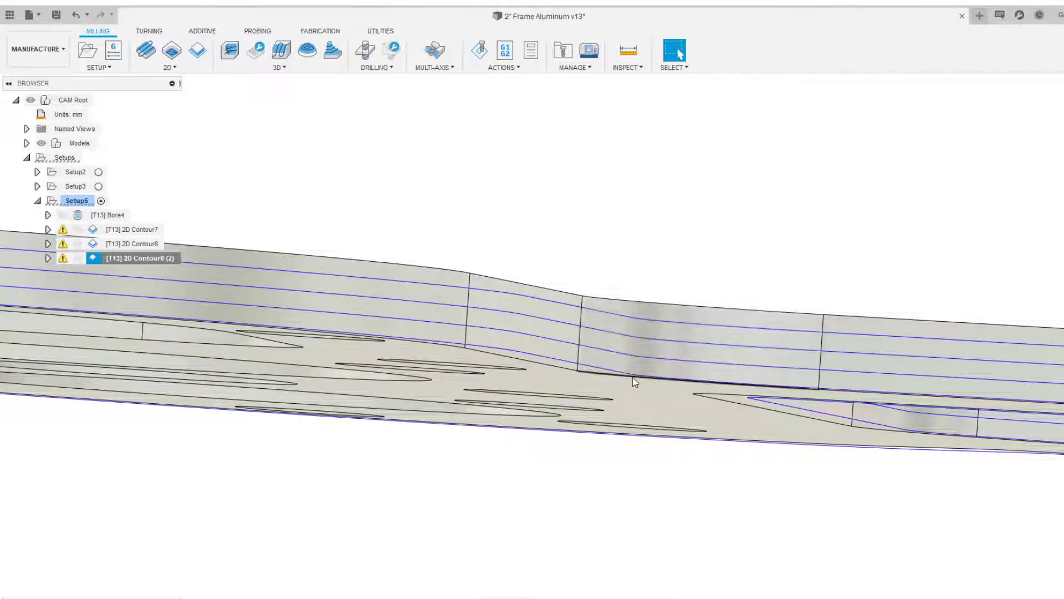
scroll(642, 336, "down", 5)
middle_click_drag(796, 409, 491, 387, "shift")
scroll(712, 378, "down", 4)
scroll(491, 386, "up", 8)
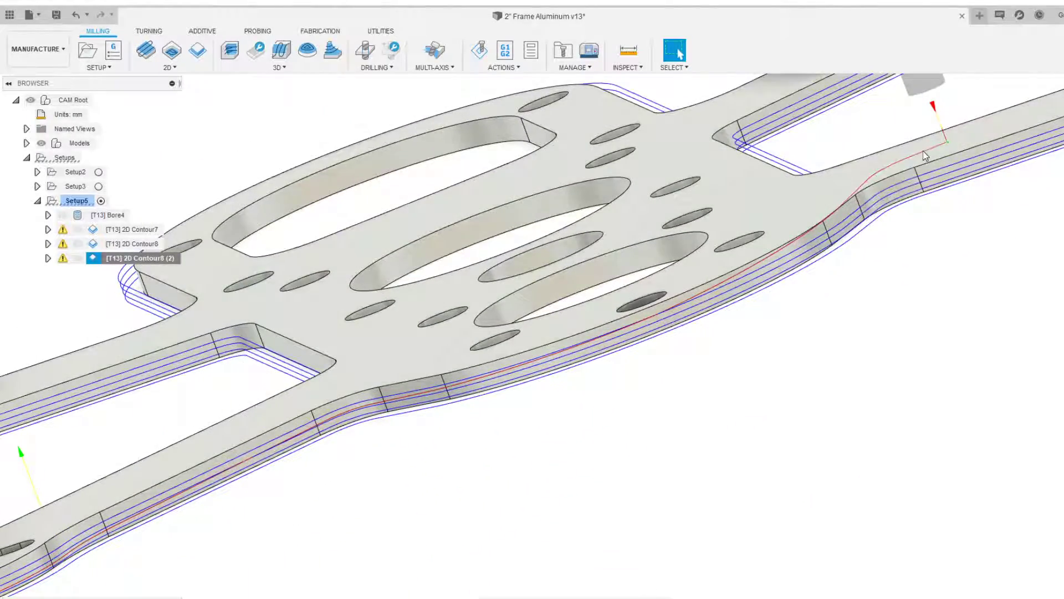
scroll(508, 359, "down", 6)
middle_click_drag(418, 361, 510, 361, "shift")
Start a simulation of Setup5, skip ahead to the outer contour operation, and play it
left_click(679, 53)
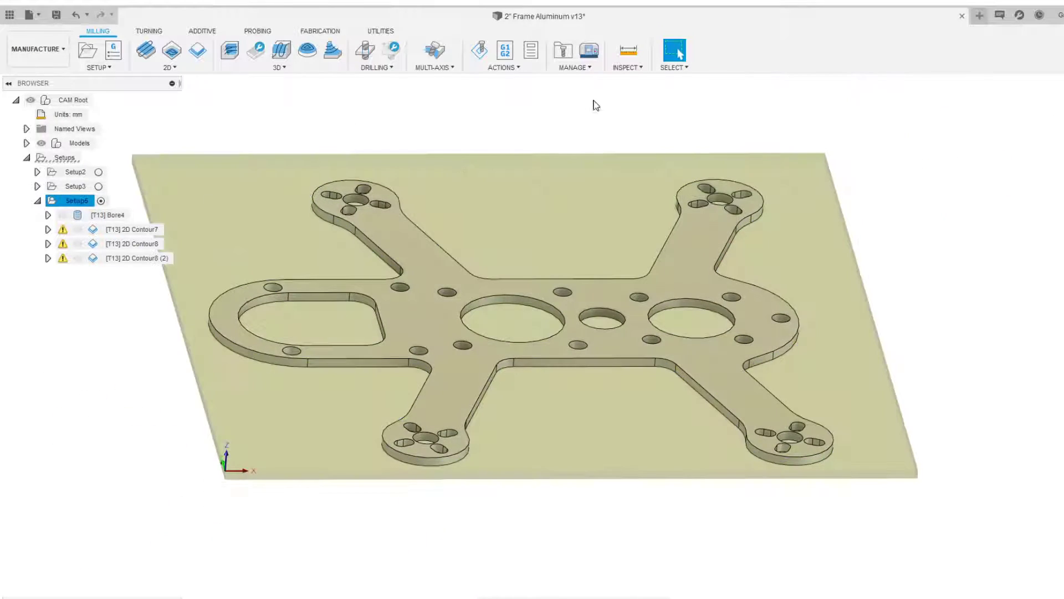
left_click(480, 50)
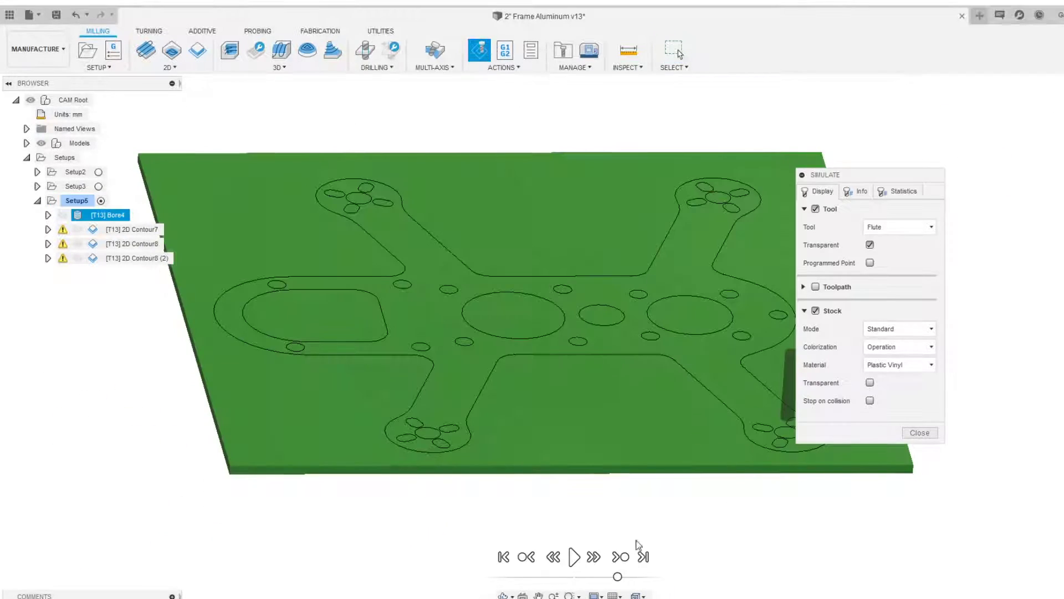
left_click(621, 557)
left_click(621, 556)
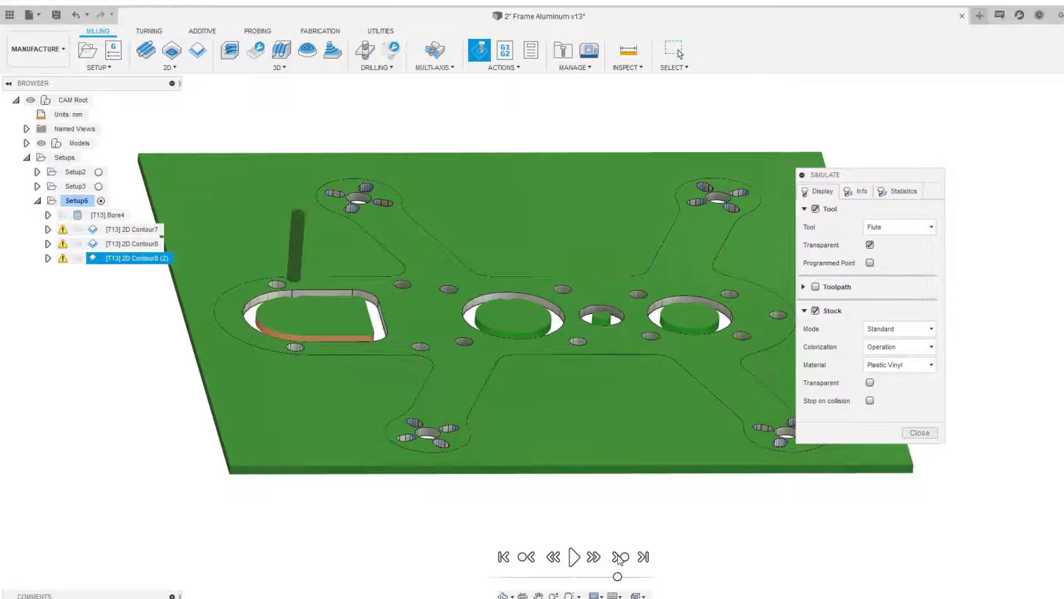
left_click(574, 556)
Watch the outer profile being cut from several angles, then pause the simulation
scroll(541, 281, "down", 3)
scroll(620, 281, "up", 5)
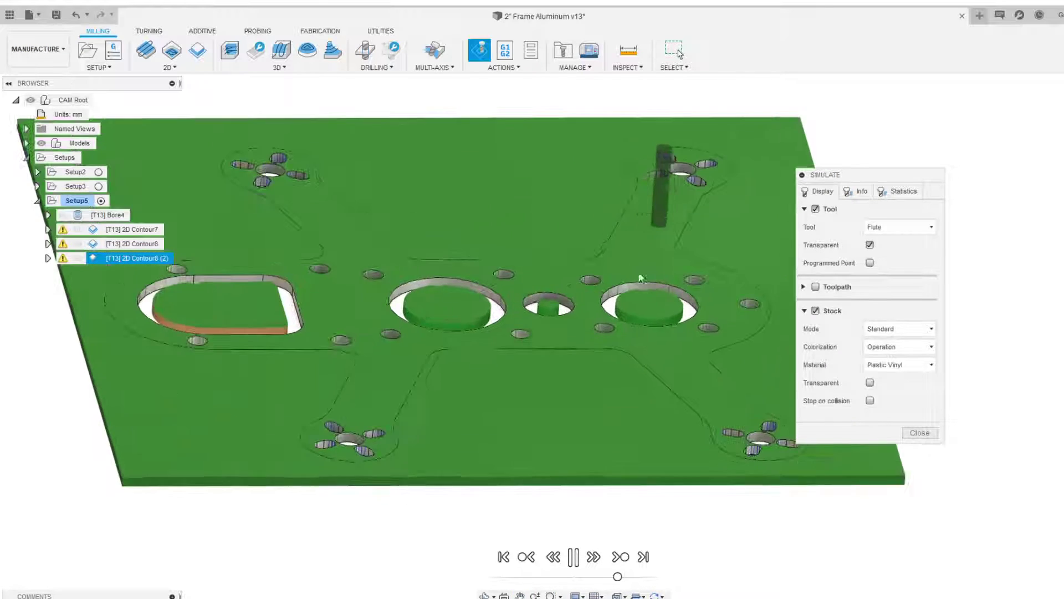
scroll(733, 251, "up", 1)
middle_click_drag(724, 272, 494, 255)
scroll(597, 245, "up", 3)
scroll(688, 225, "up", 4)
scroll(229, 481, "down", 1)
scroll(230, 482, "down", 2)
middle_click_drag(277, 444, 610, 154)
scroll(574, 244, "up", 3)
scroll(327, 364, "down", 2)
scroll(258, 297, "down", 2)
middle_click_drag(189, 343, 632, 388, "shift")
scroll(632, 389, "down", 2)
left_click_drag(617, 577, 625, 577)
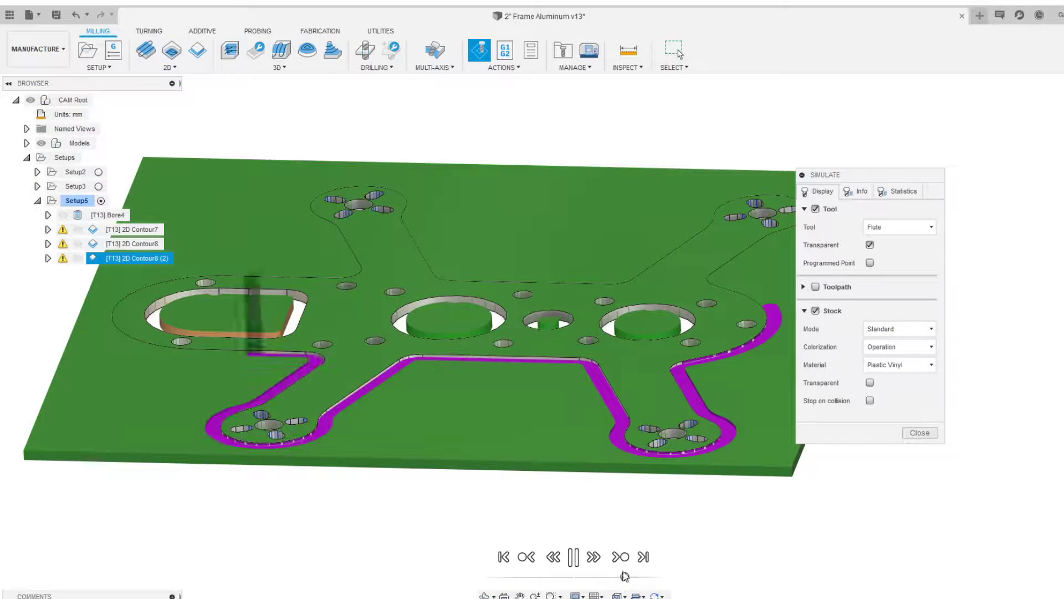
scroll(665, 403, "down", 2)
scroll(765, 396, "up", 3)
middle_click_drag(764, 395, 604, 349)
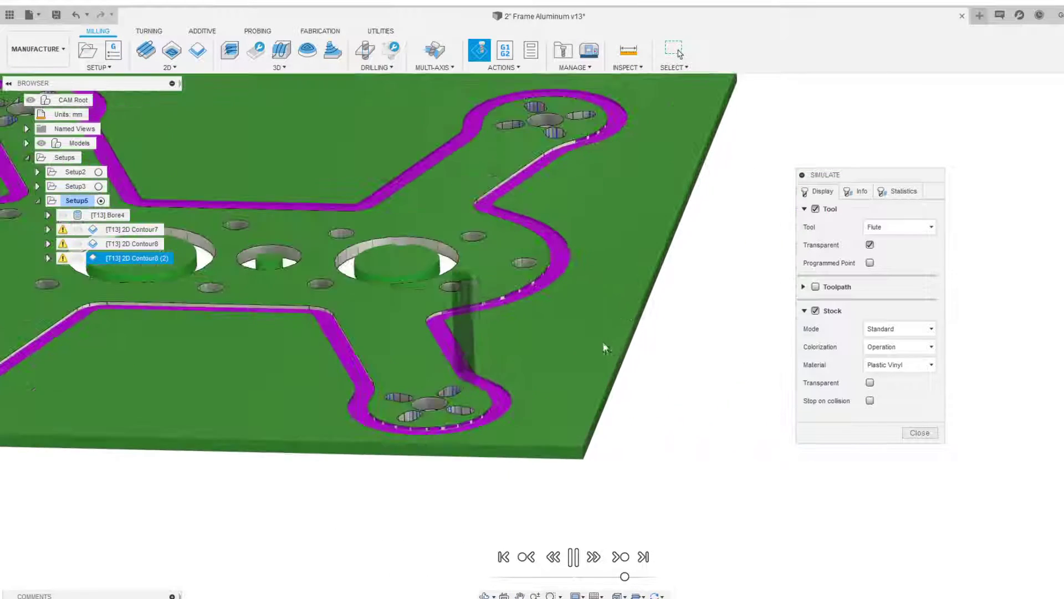
scroll(368, 331, "down", 3)
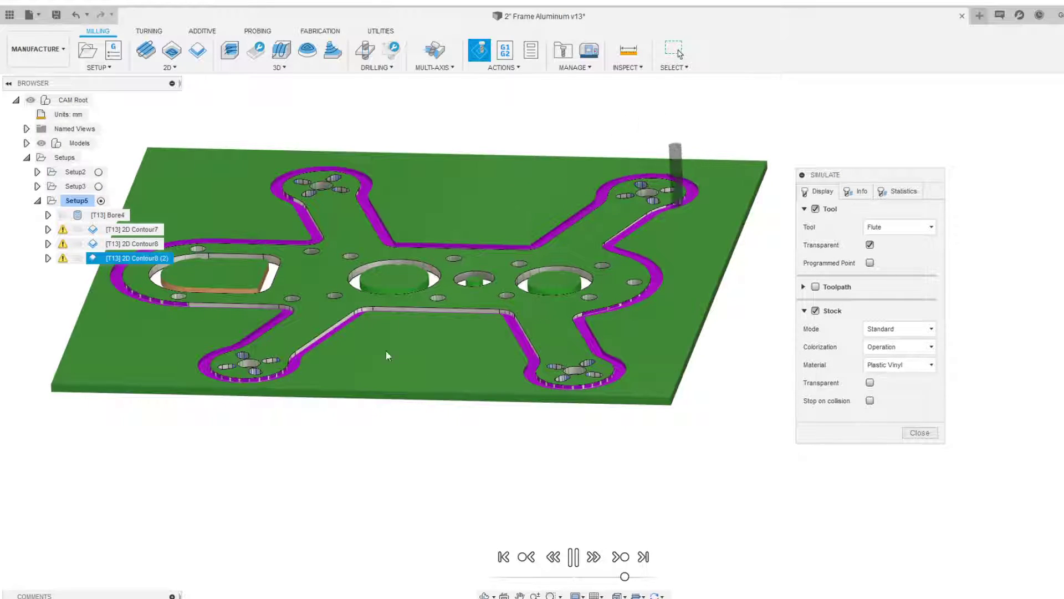
middle_click_drag(368, 340, 450, 384)
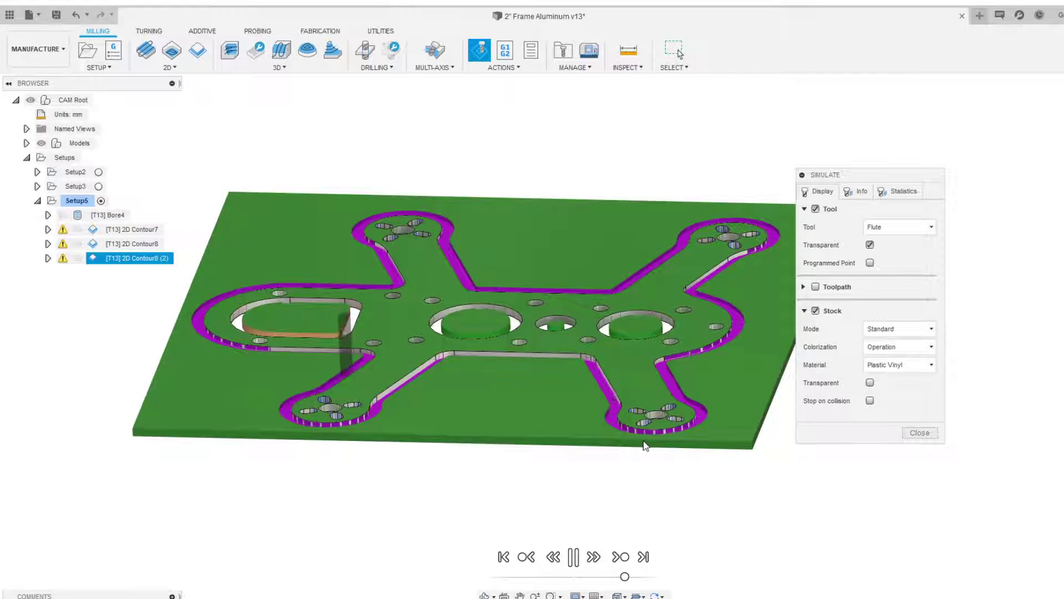
scroll(643, 441, "down", 3)
middle_click_drag(548, 299, 546, 347, "shift")
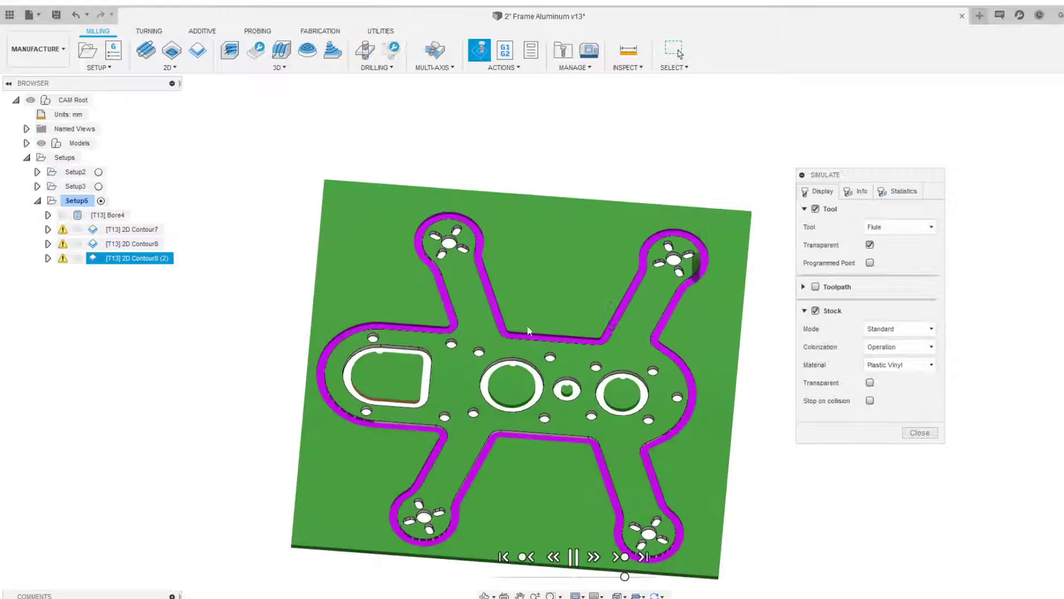
middle_click_drag(600, 400, 611, 353)
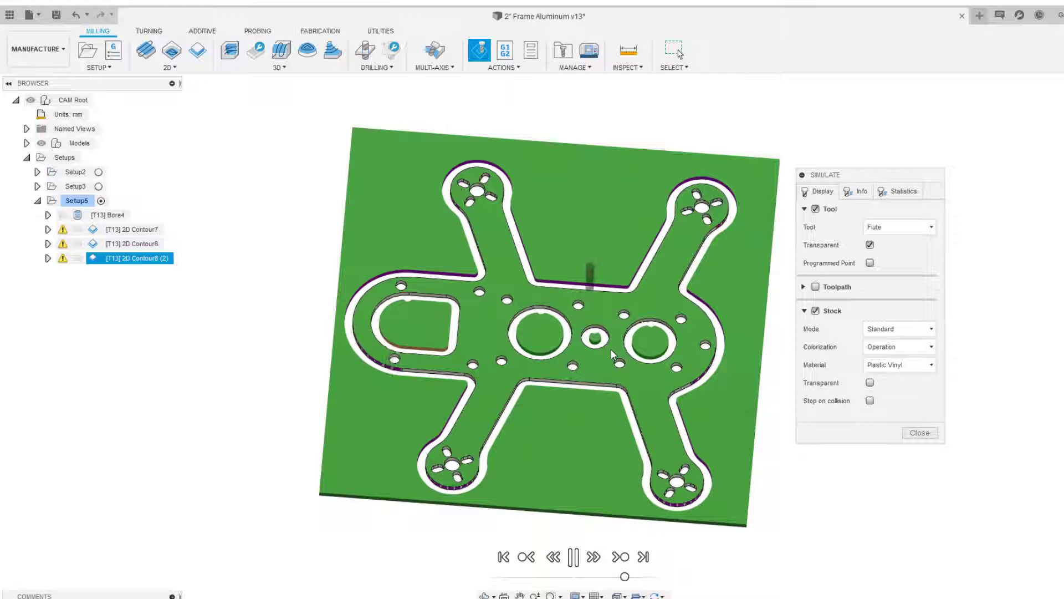
key("space")
Examine the paused simulated plate and close the simulation
middle_click_drag(647, 393, 637, 371, "shift")
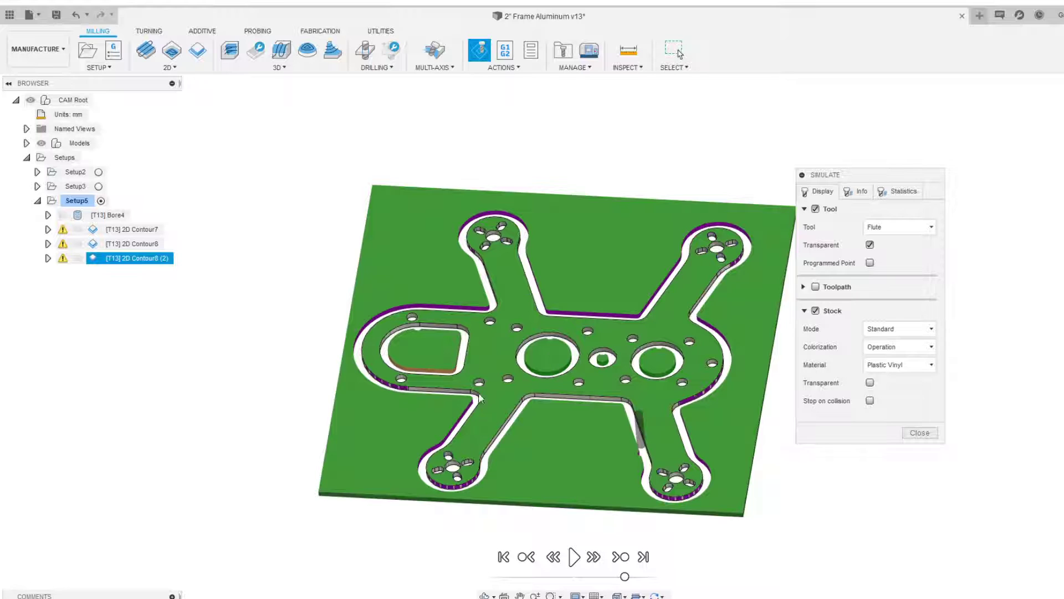
scroll(466, 321, "down", 2)
scroll(560, 350, "up", 4)
middle_click_drag(573, 429, 553, 408)
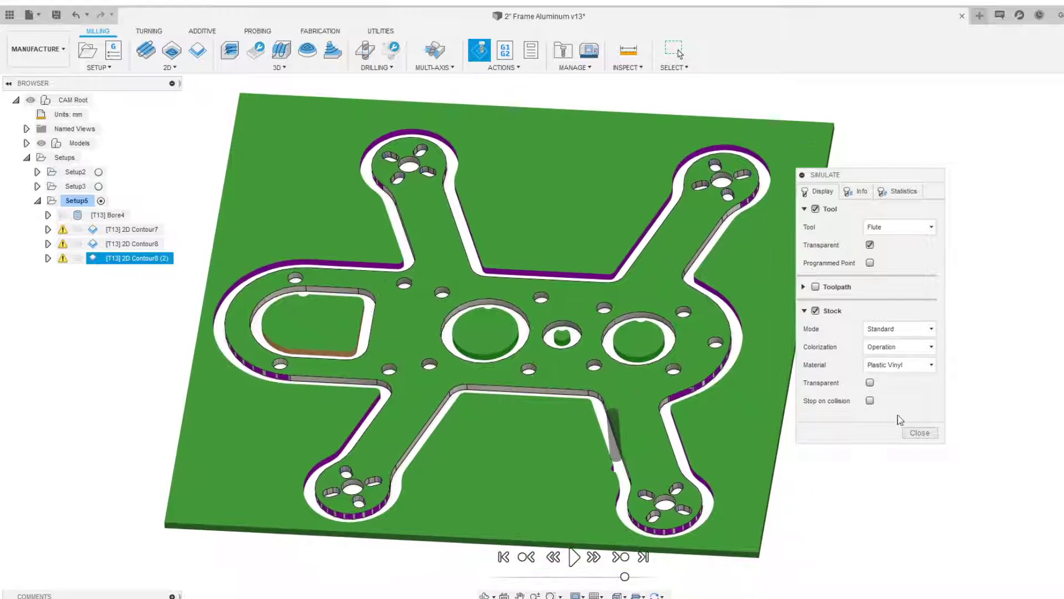
left_click(920, 433)
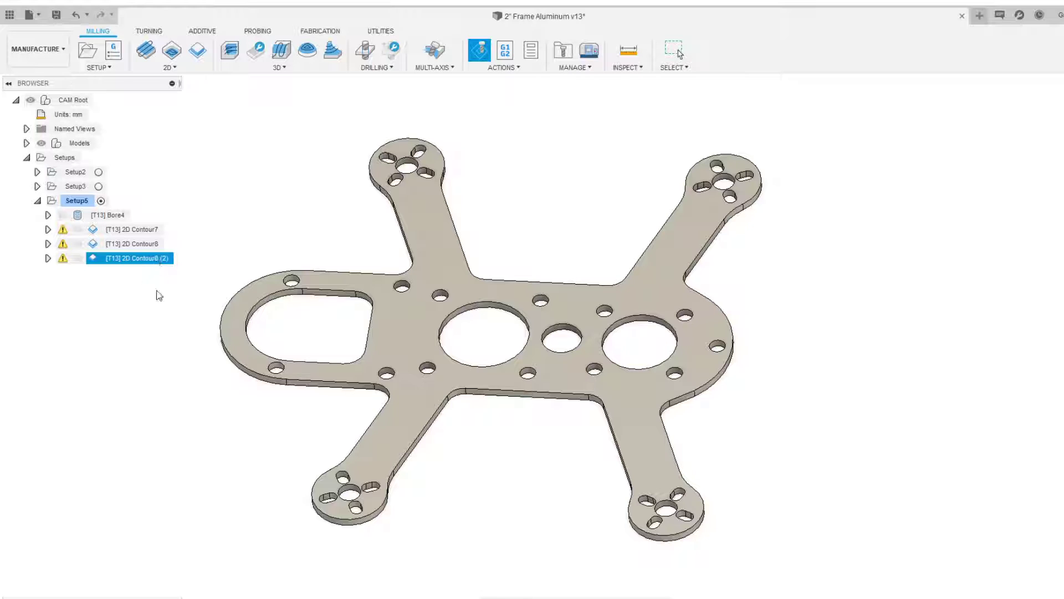
Edit the outer-profile 2D contour operation and enable holding tabs in its geometry settings
right_click(135, 331)
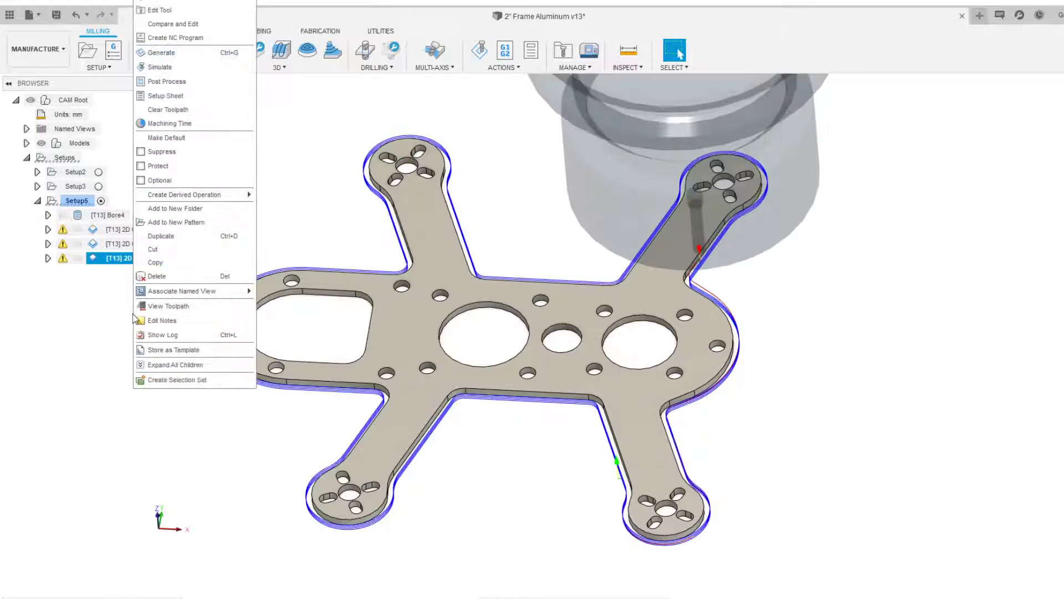
left_click(166, 22)
left_click_drag(791, 33, 946, 137)
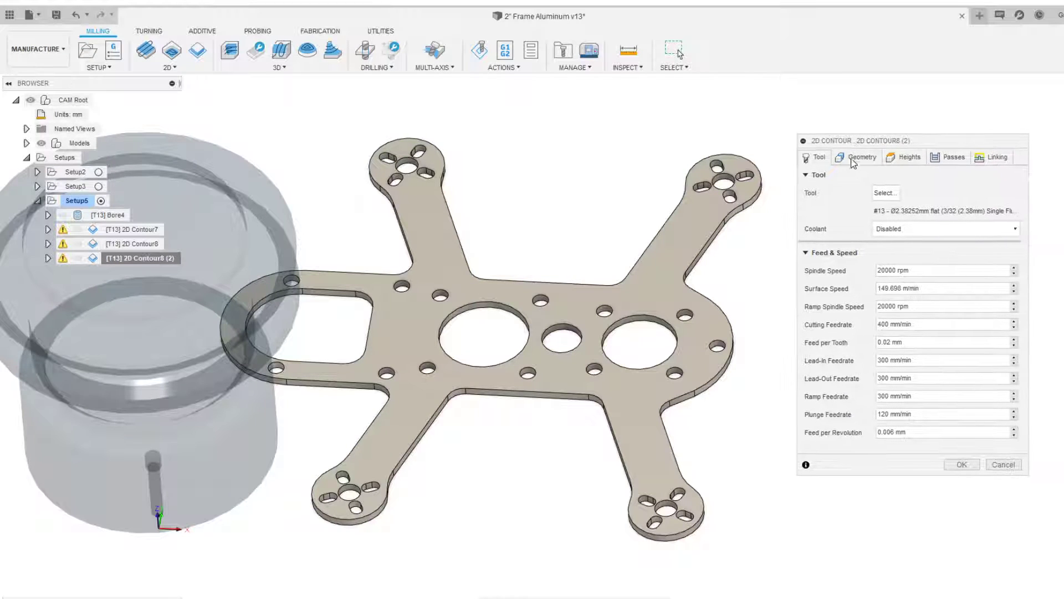
left_click(858, 158)
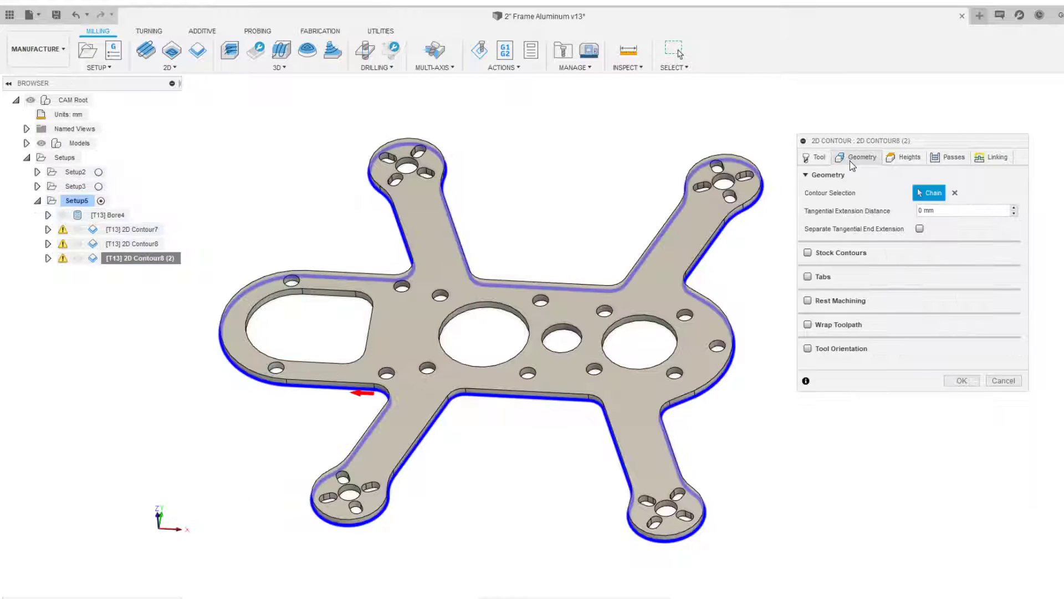
left_click(808, 276)
Set the tab distance to 25 mm
scroll(593, 391, "up", 3)
middle_click_drag(515, 407, 588, 414)
scroll(558, 384, "down", 2)
scroll(511, 288, "down", 3)
middle_click_drag(591, 277, 560, 245, "shift")
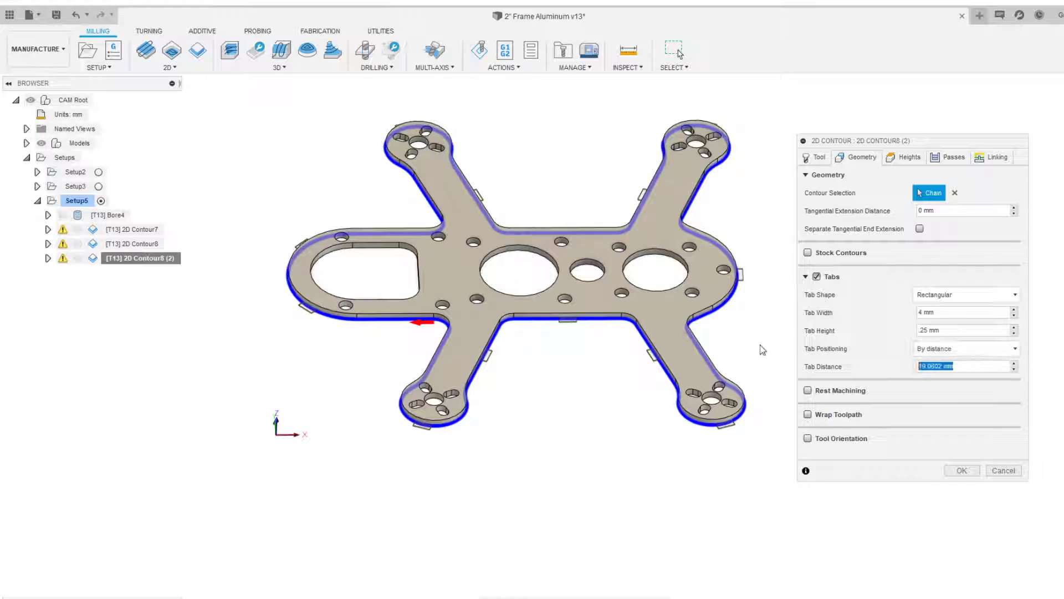
type("30")
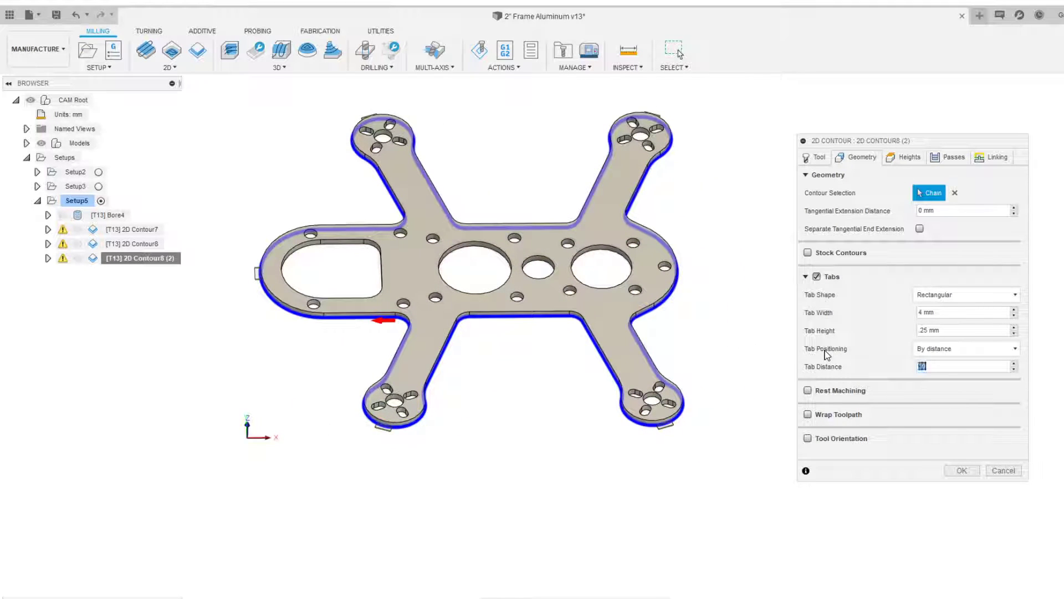
key("BackSpace")
type("5")
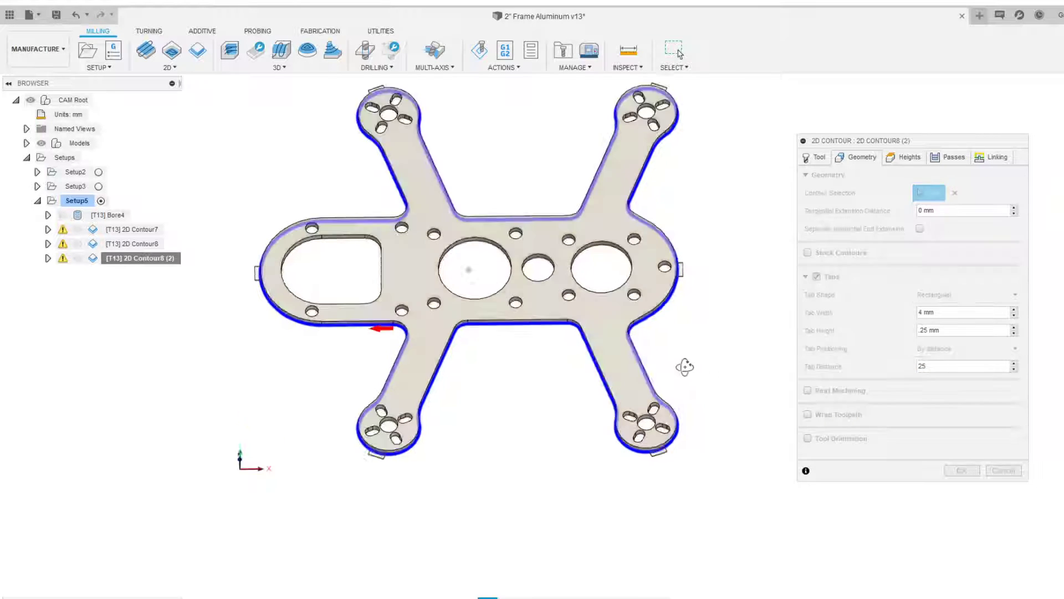
Inspect a generated tab up close, then switch the tab positioning to At points
scroll(686, 376, "up", 5)
scroll(668, 496, "up", 3)
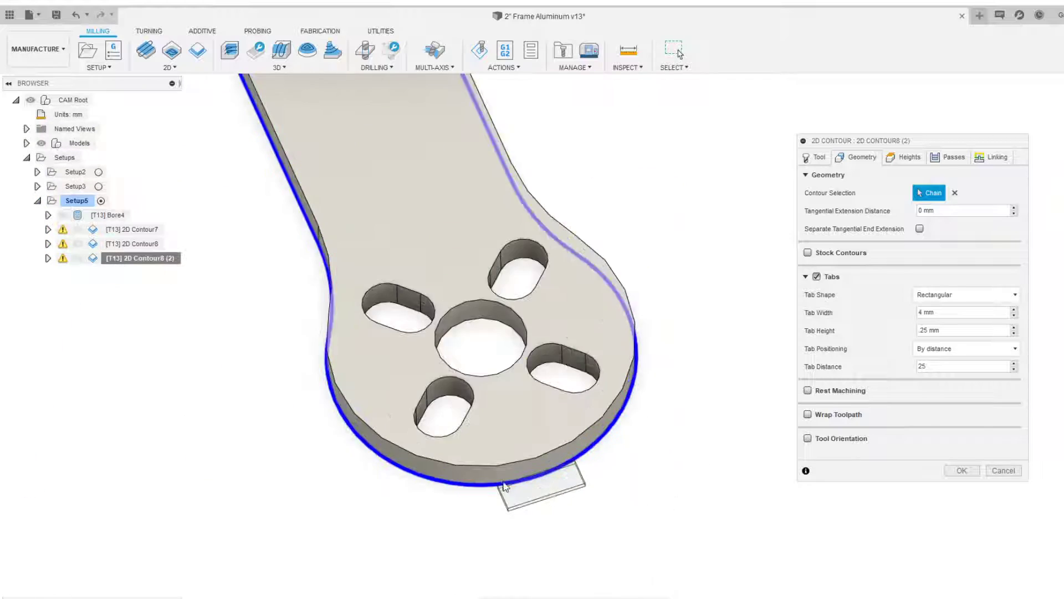
mouse_move(581, 470)
middle_mouse_down("shift")
mouse_move(636, 438)
mouse_move(573, 468)
middle_mouse_up("shift")
scroll(573, 469, "down", 8)
middle_click_drag(338, 355, 482, 430)
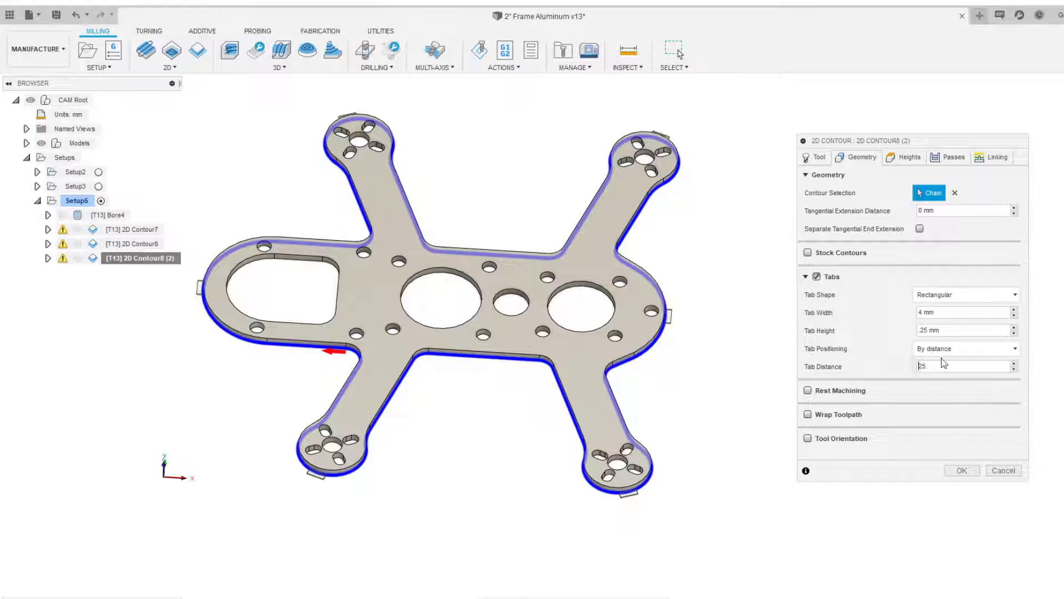
left_click(966, 348)
left_click(943, 375)
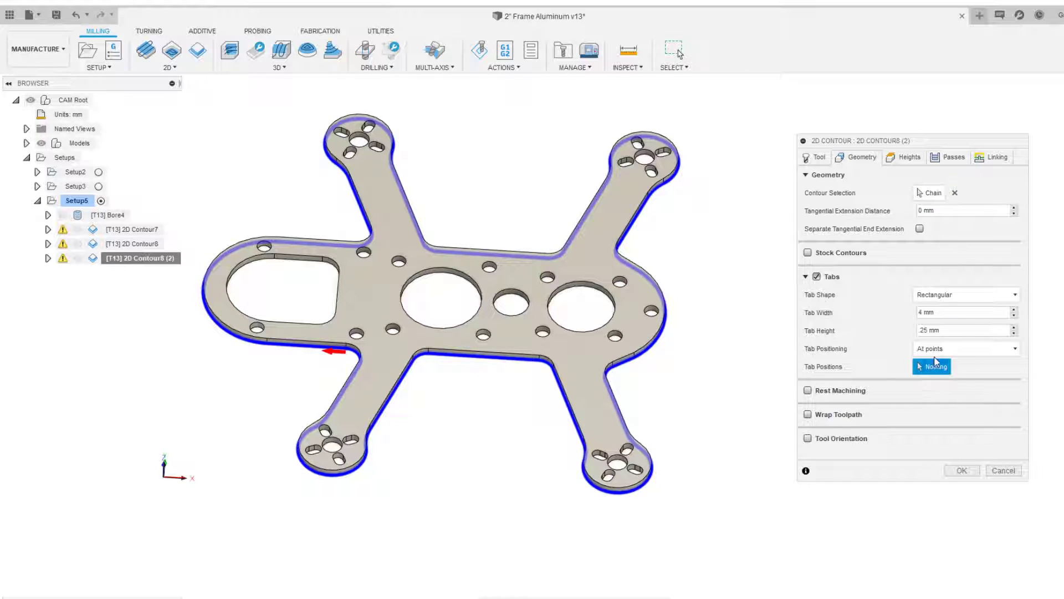
Pick eight tab positions along the outer profile's straight edges and confirm the operation
scroll(421, 402, "up", 6)
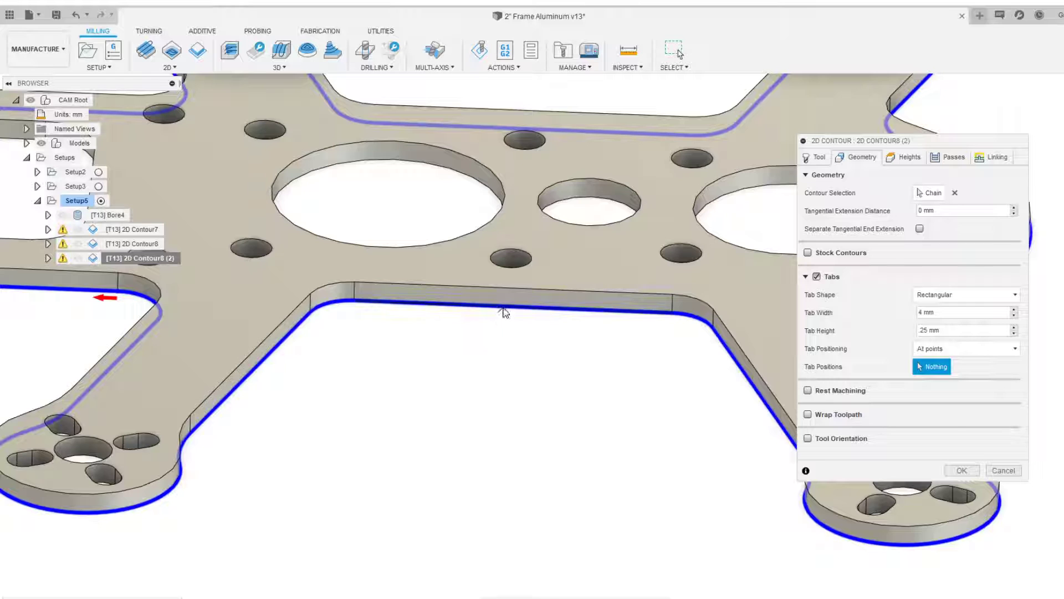
left_click(503, 309)
scroll(407, 360, "down", 3)
middle_click_drag(399, 359, 673, 387)
left_click(384, 338)
scroll(510, 394, "down", 3)
middle_click_drag(498, 299, 703, 394, "shift")
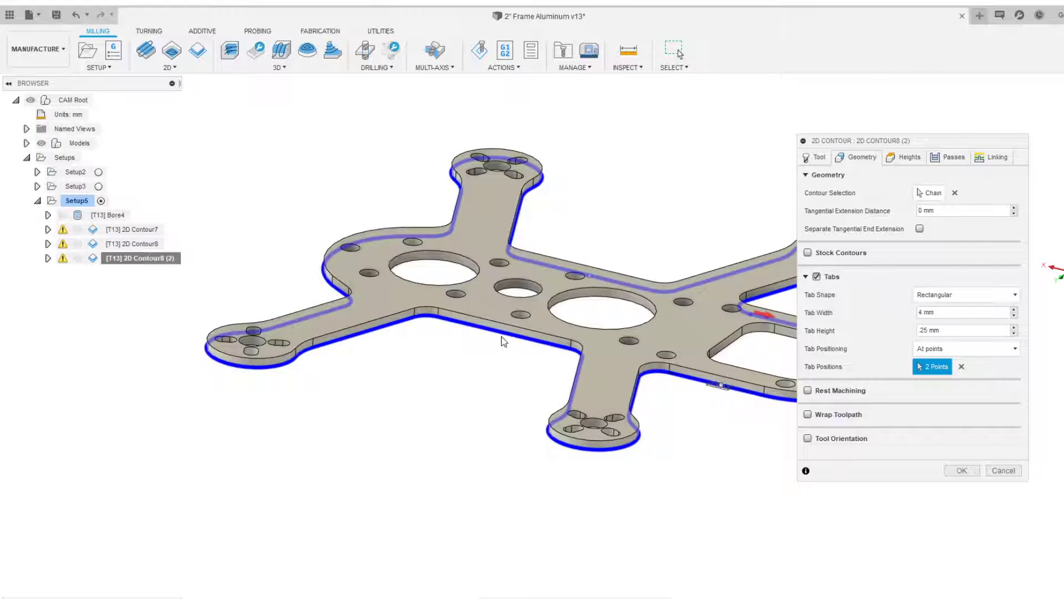
scroll(497, 348, "down", 3)
scroll(374, 358, "up", 3)
left_click(365, 355)
middle_click_drag(352, 338, 507, 396, "shift")
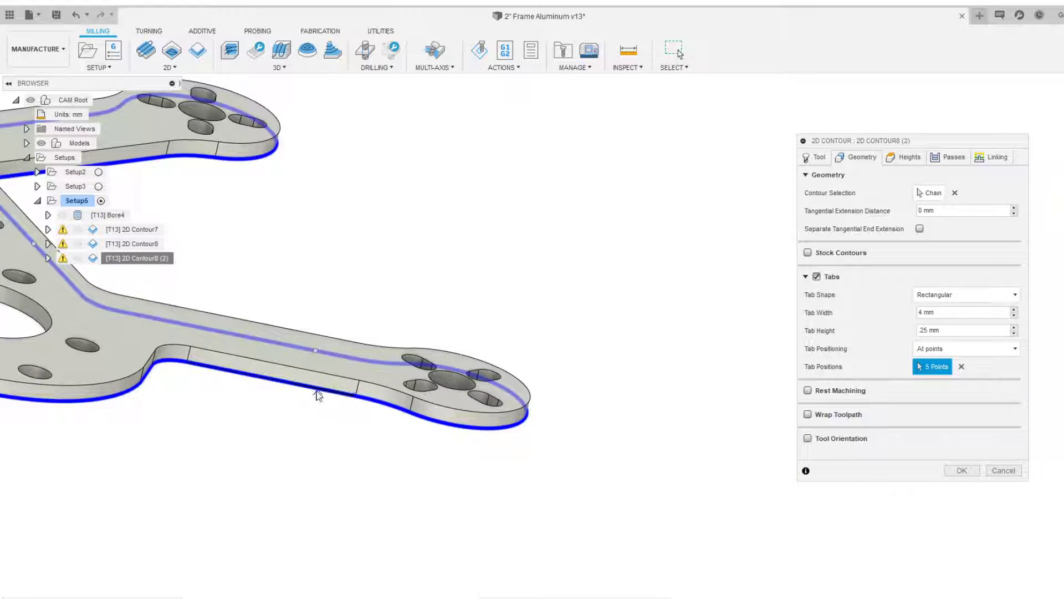
scroll(310, 239, "down", 5)
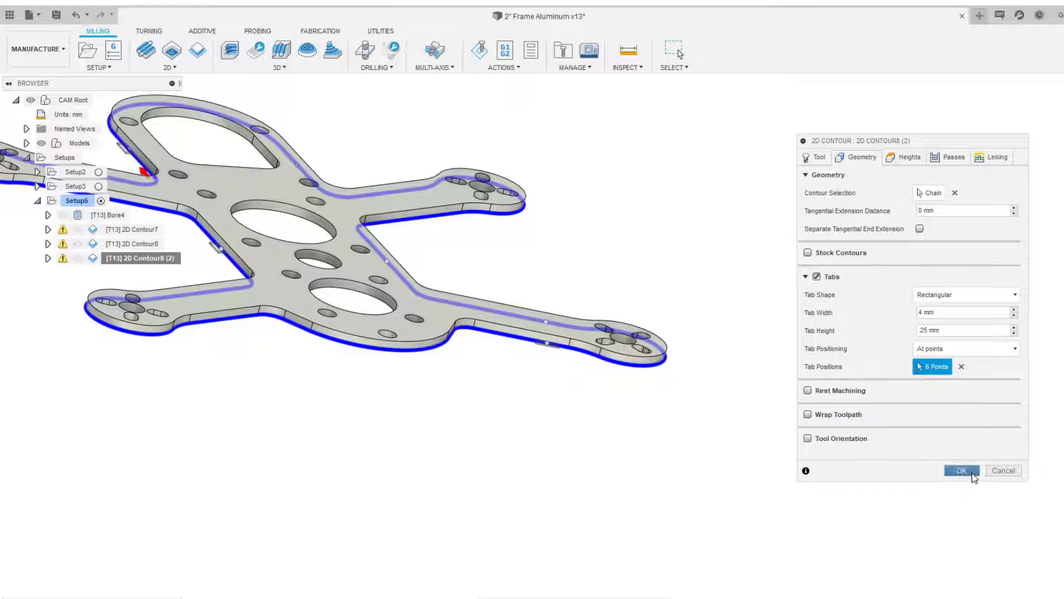
left_click(961, 470)
Start a simulation of Setup5 and play it
left_click(76, 200)
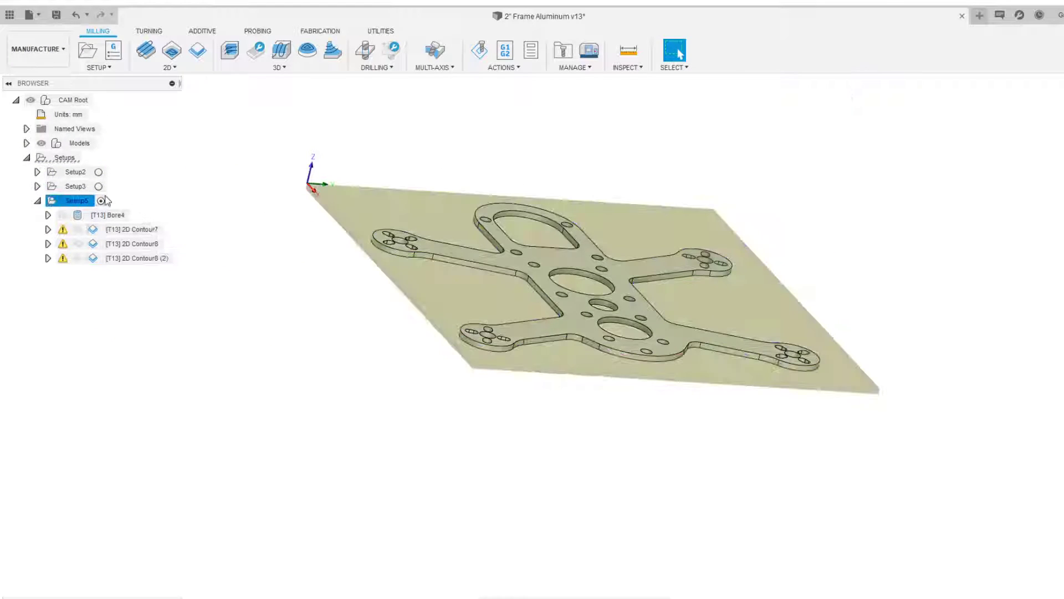
left_click(480, 51)
middle_click_drag(577, 241, 602, 231, "shift")
left_click(574, 557)
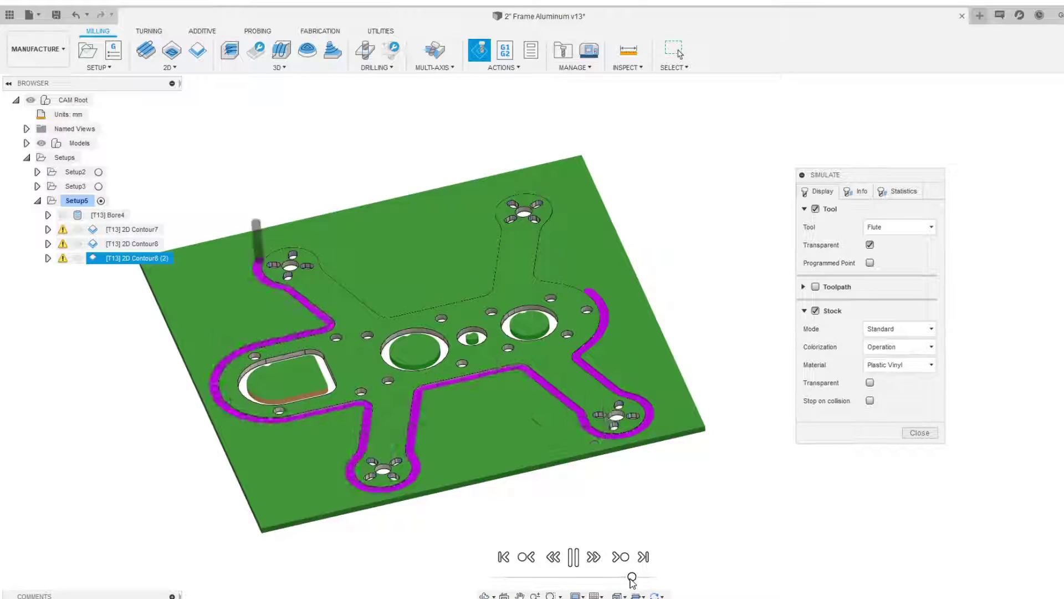
Watch the tabbed outer profile being cut from several angles, then close the simulation
middle_click_drag(532, 360, 521, 411, "shift")
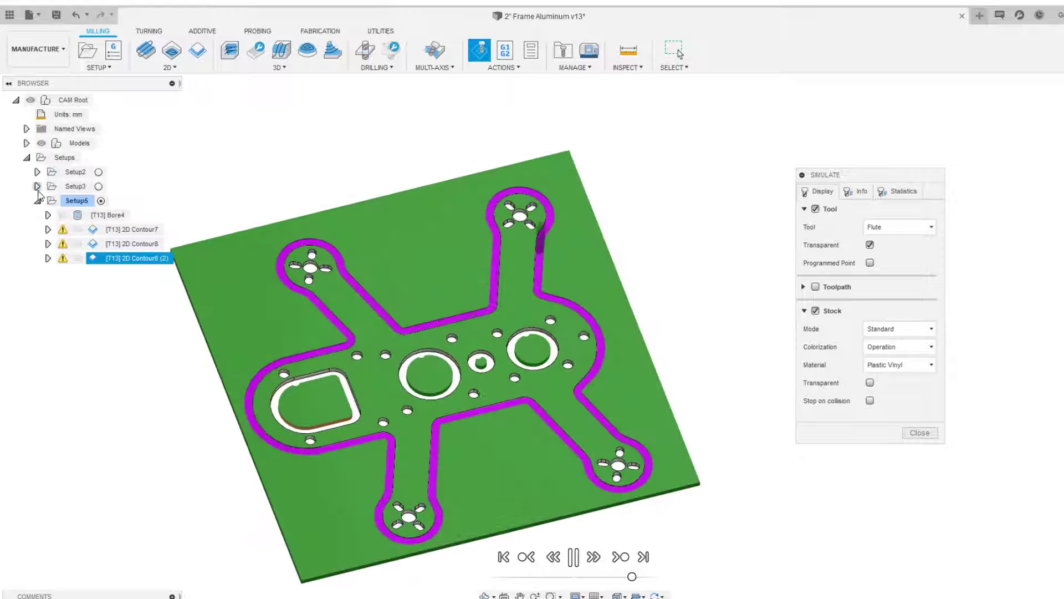
scroll(470, 335, "up", 5)
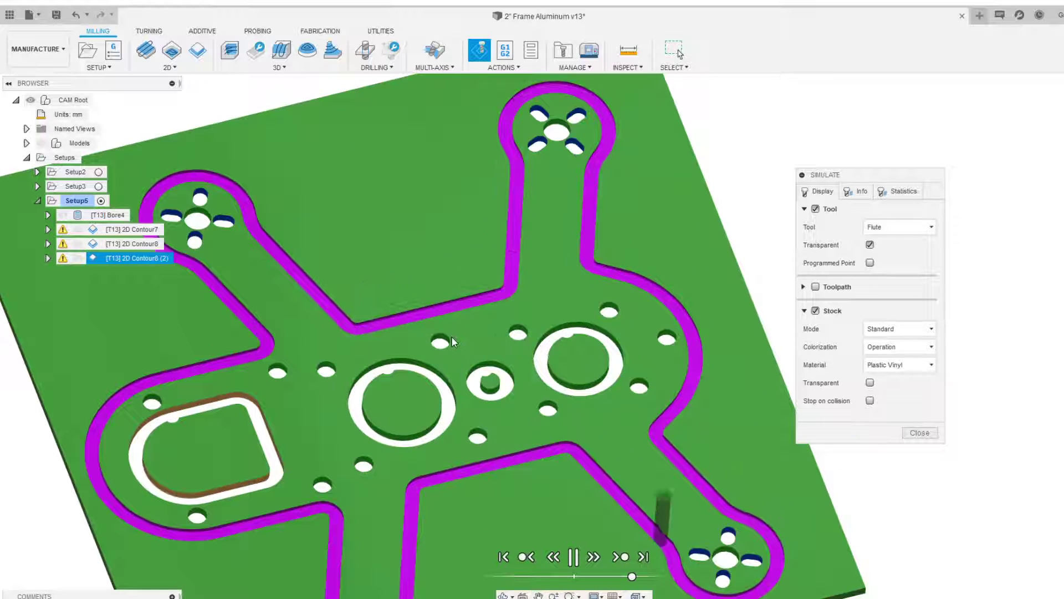
middle_click_drag(452, 336, 458, 174)
scroll(499, 274, "down", 2)
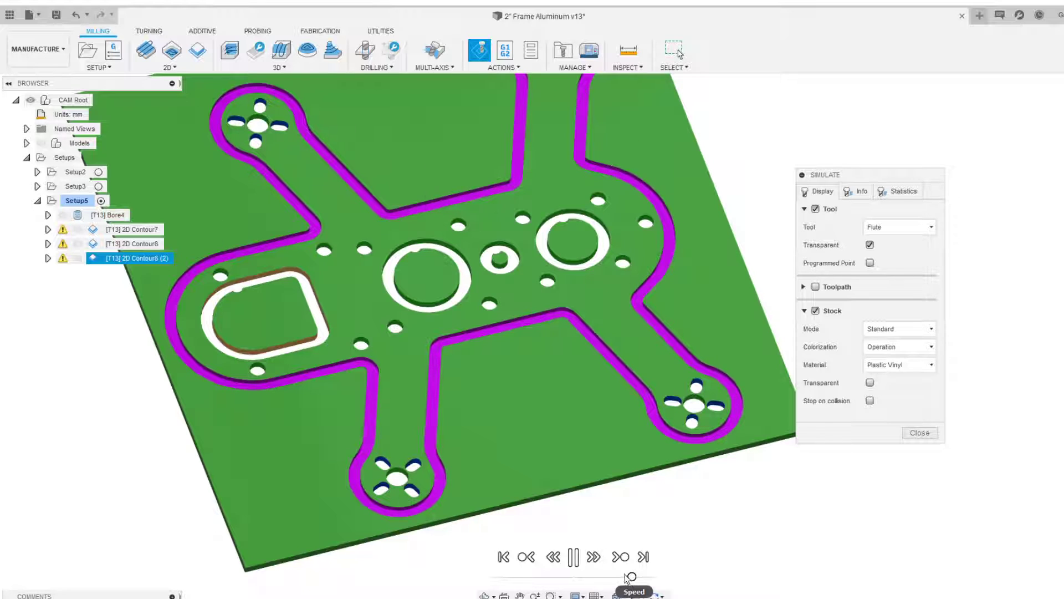
scroll(551, 471, "down", 3)
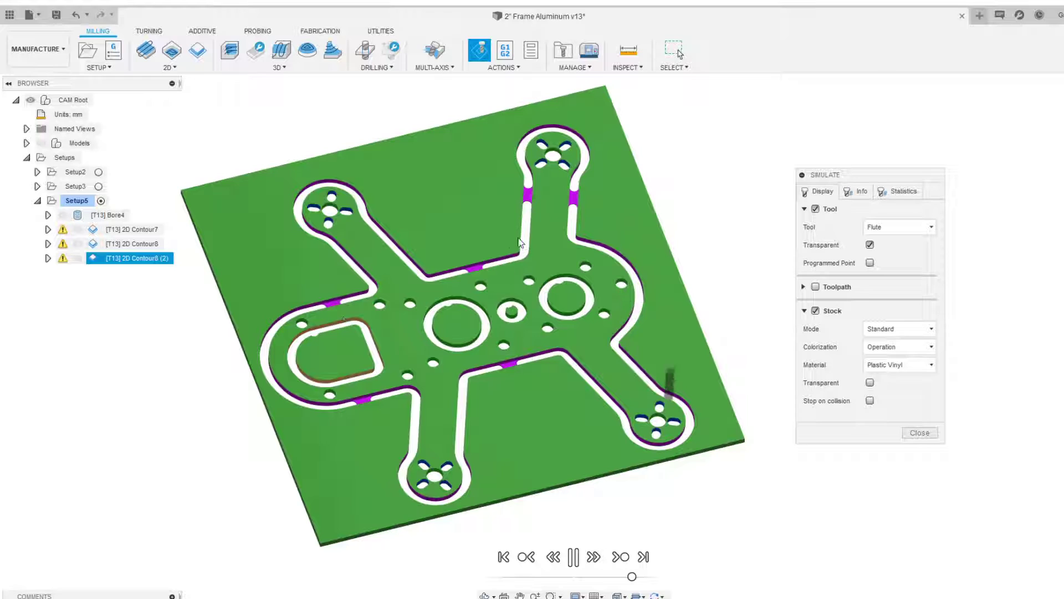
middle_click_drag(567, 233, 417, 288, "shift")
scroll(417, 288, "up", 3)
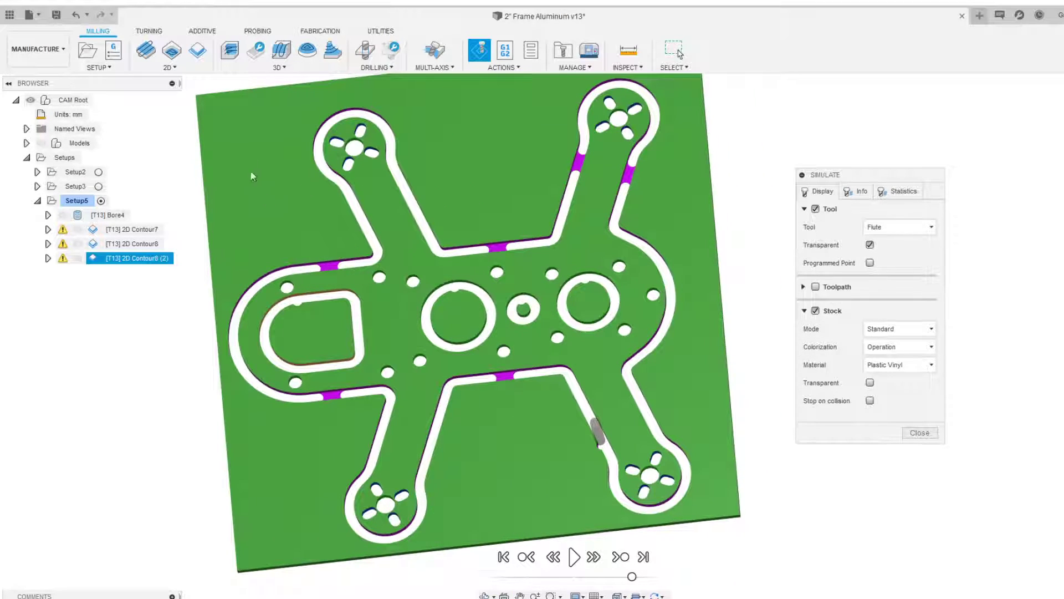
scroll(247, 161, "down", 2)
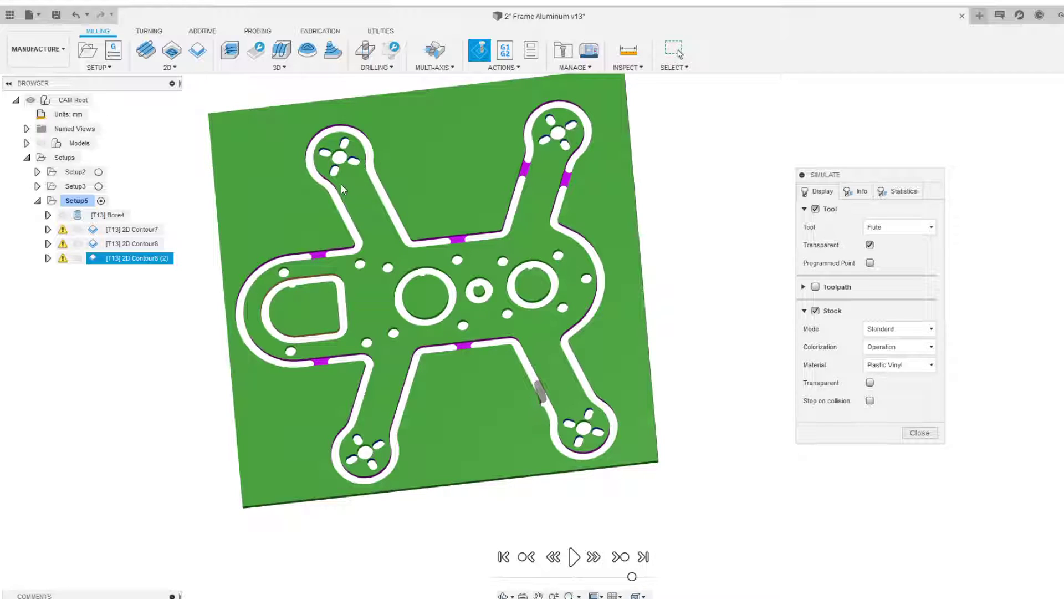
scroll(356, 188, "down", 1)
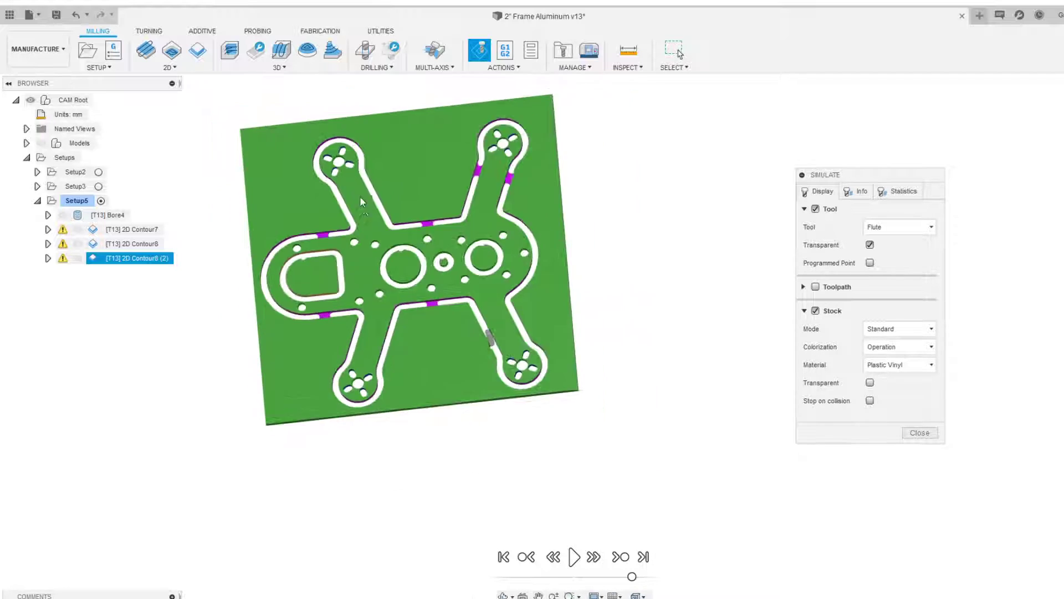
scroll(288, 229, "up", 3)
scroll(290, 233, "down", 5)
middle_click_drag(535, 340, 548, 395, "shift")
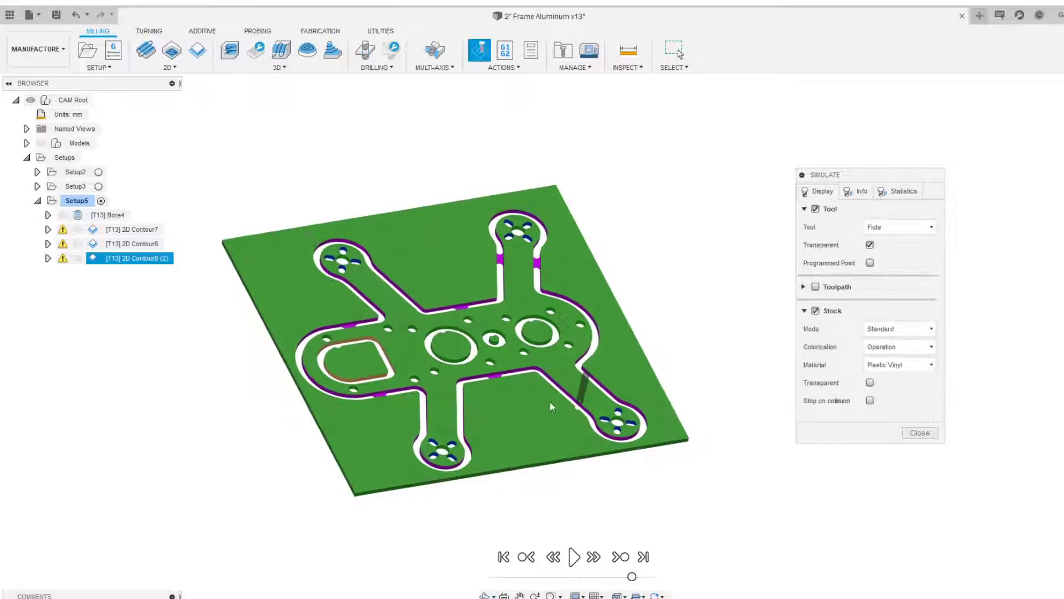
scroll(507, 396, "up", 2)
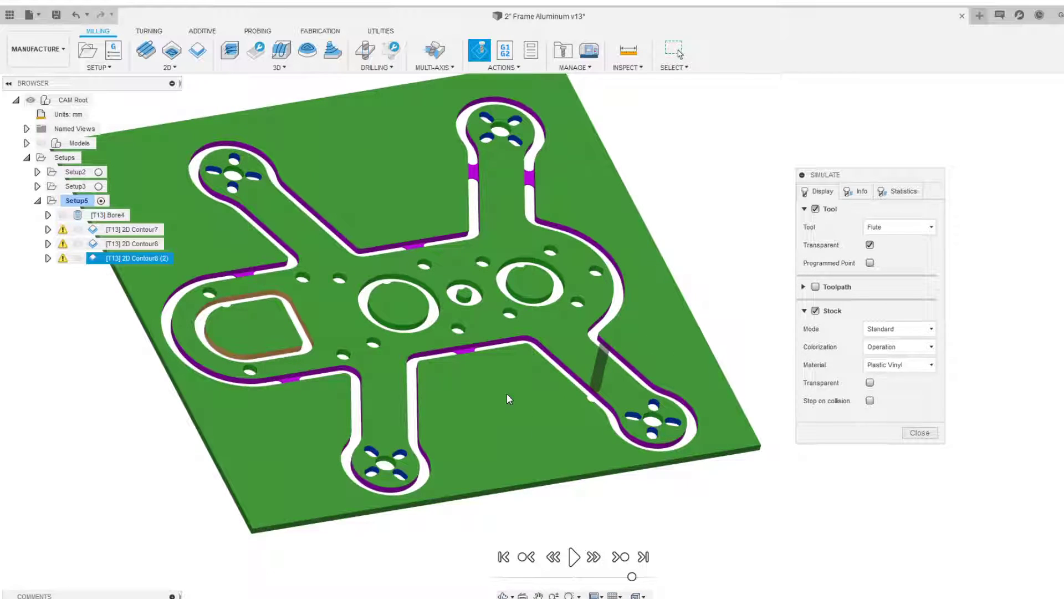
middle_click_drag(477, 371, 439, 302, "shift")
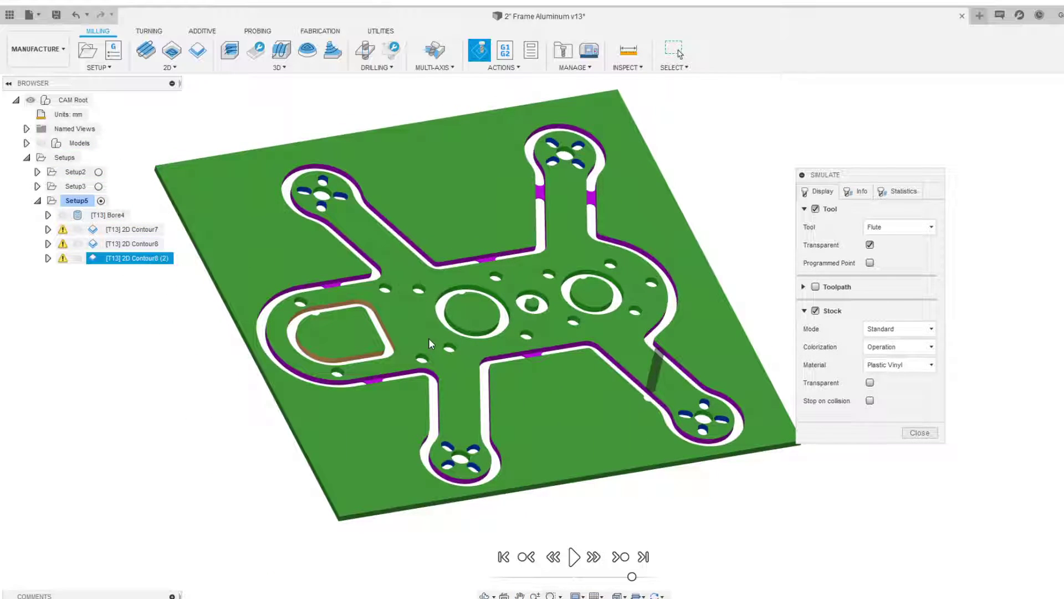
left_click(920, 433)
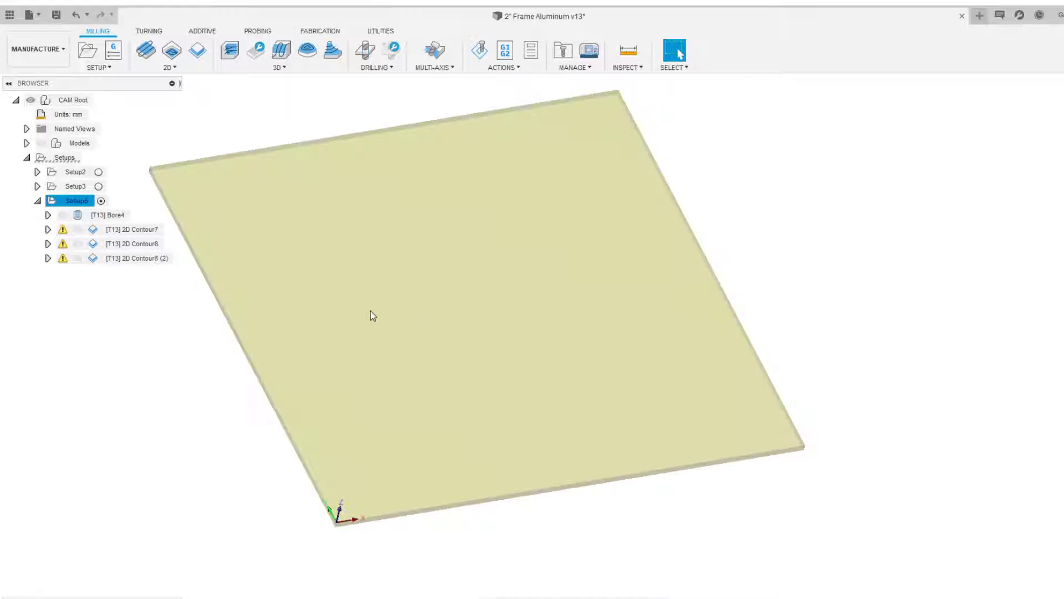
Show the models and inspect the machined plate from various angles
left_click(41, 143)
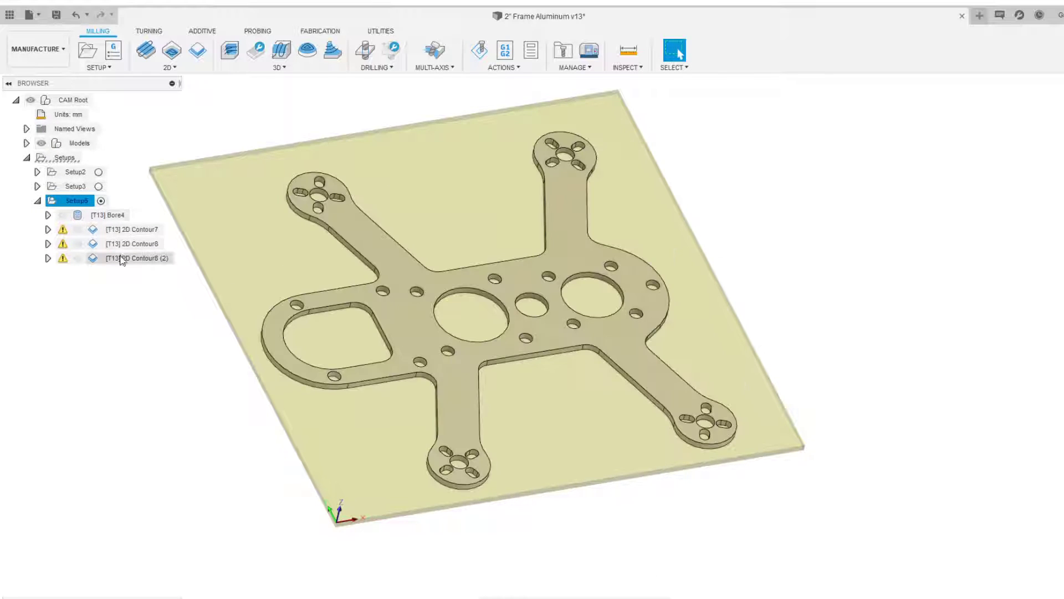
left_click(173, 325)
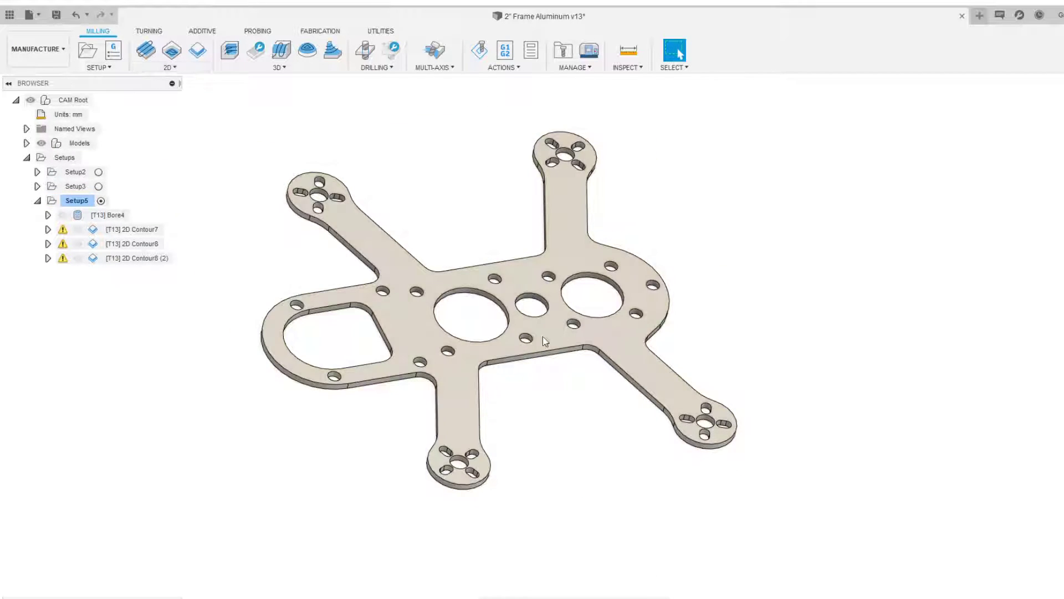
scroll(374, 319, "up", 3)
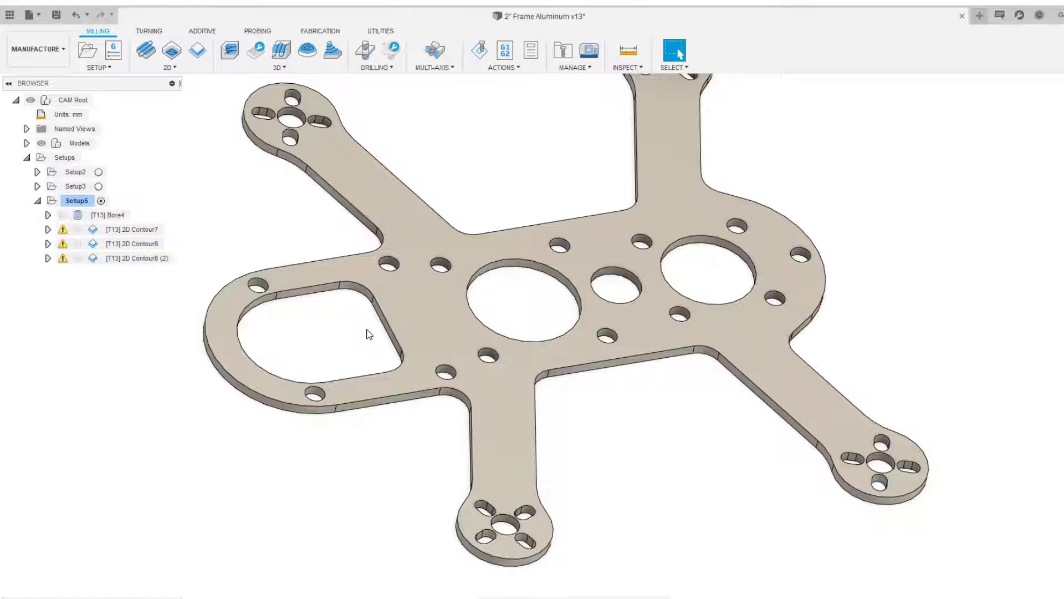
middle_click_drag(366, 330, 400, 315)
scroll(401, 315, "up", 2)
scroll(355, 380, "down", 2)
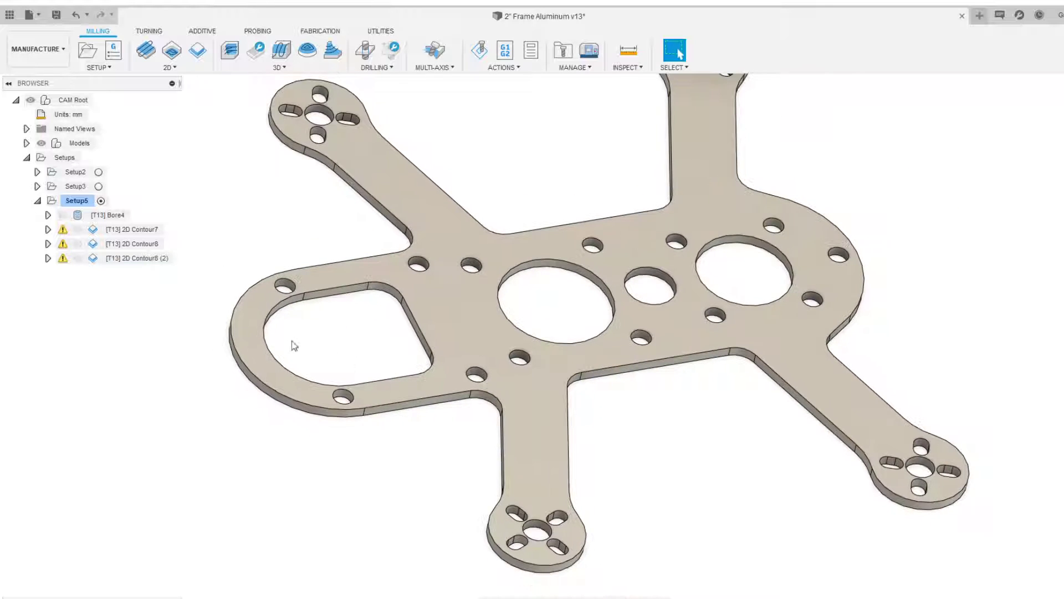
scroll(257, 352, "down", 2)
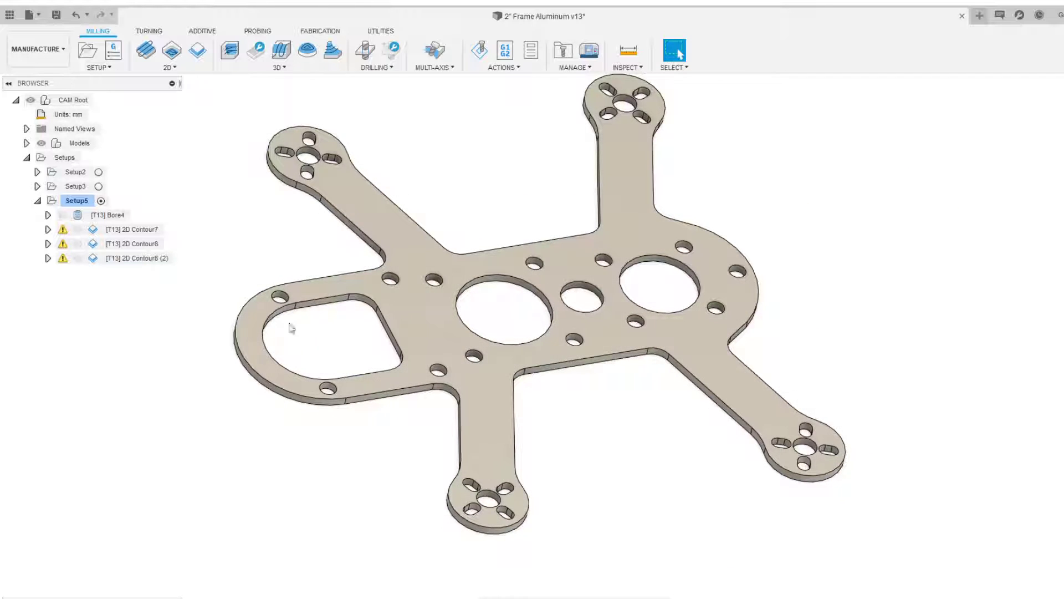
scroll(300, 325, "up", 3)
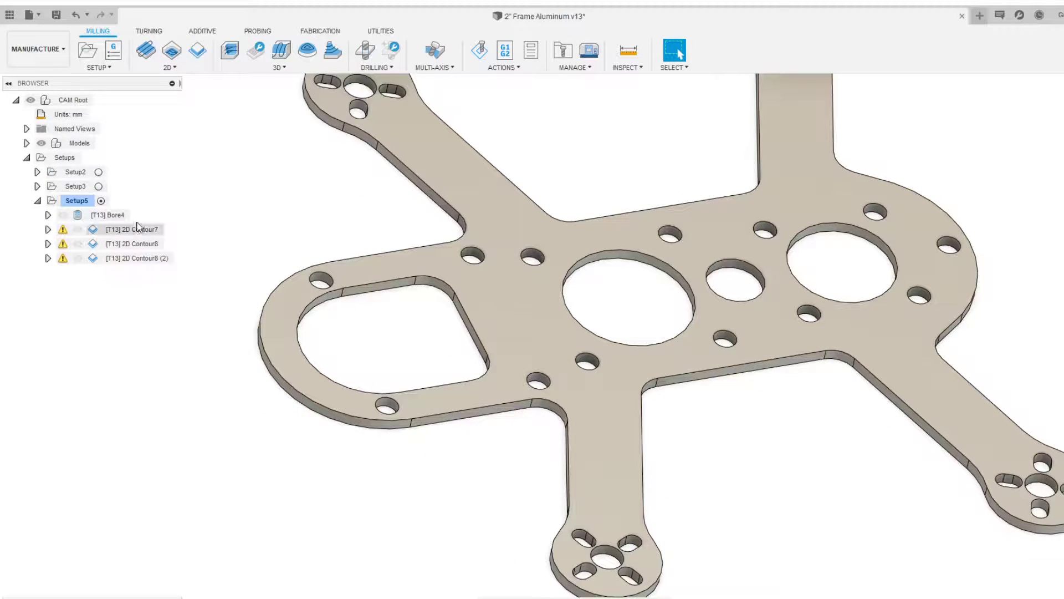
Start a simulation of Setup5 and skip to the end of all its toolpaths
left_click(76, 200)
left_click(479, 50)
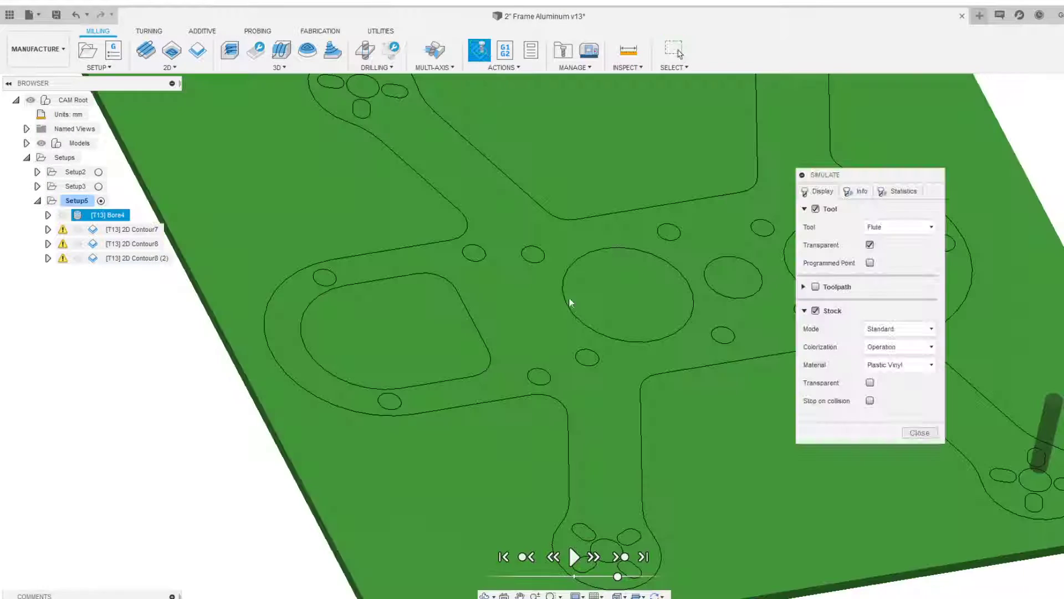
left_click(643, 556)
Inspect the simulated stock, holes and tabbed outer profile closely from several angles and zoom levels
scroll(400, 336, "up", 2)
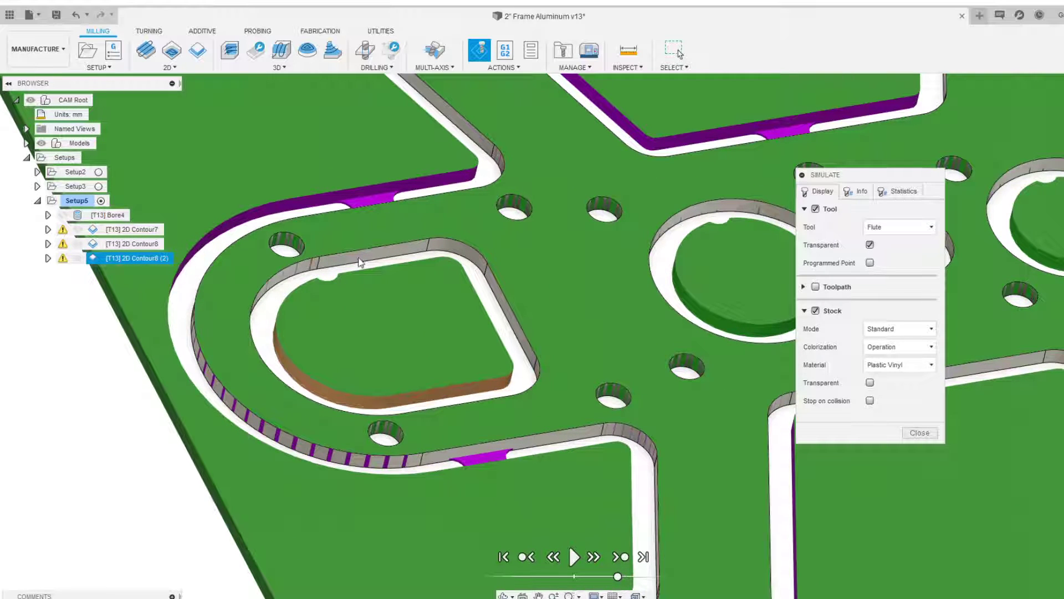
scroll(370, 268, "down", 1)
middle_click_drag(487, 215, 213, 201)
scroll(463, 299, "up", 3)
middle_click_drag(417, 253, 516, 282)
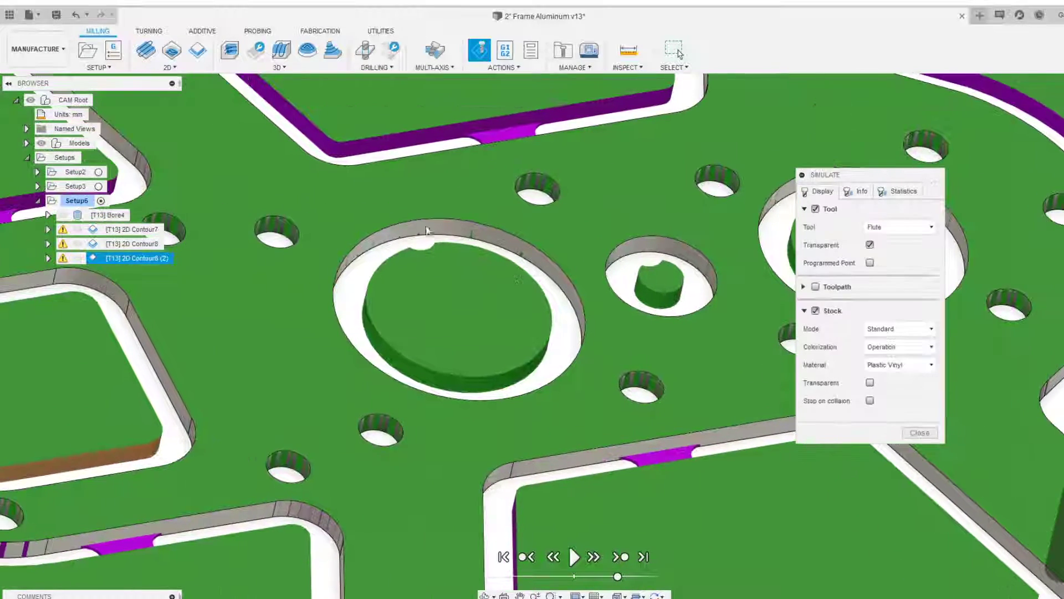
scroll(559, 348, "down", 2)
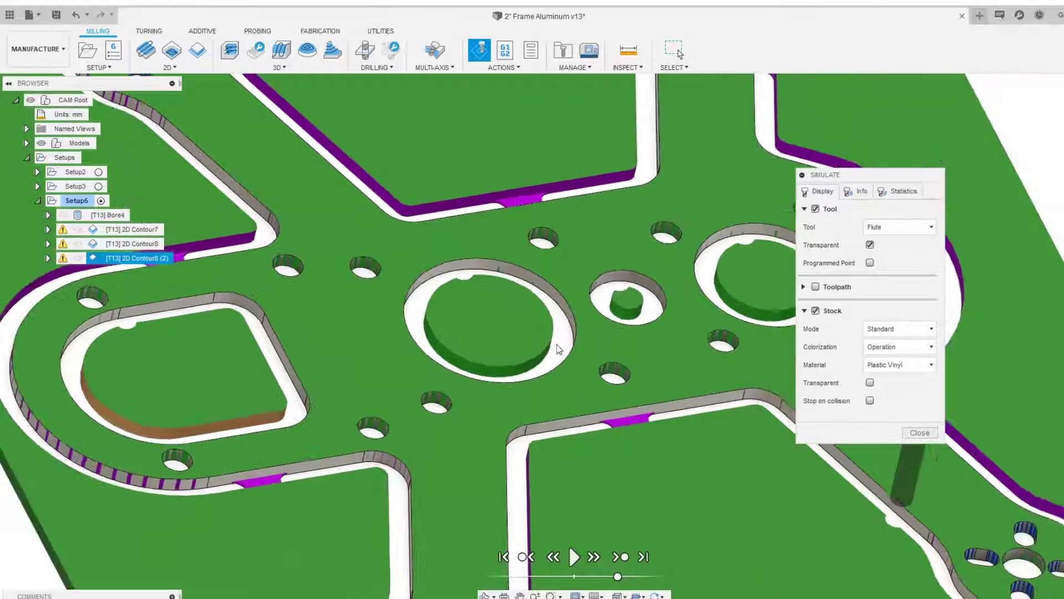
scroll(493, 377, "down", 5)
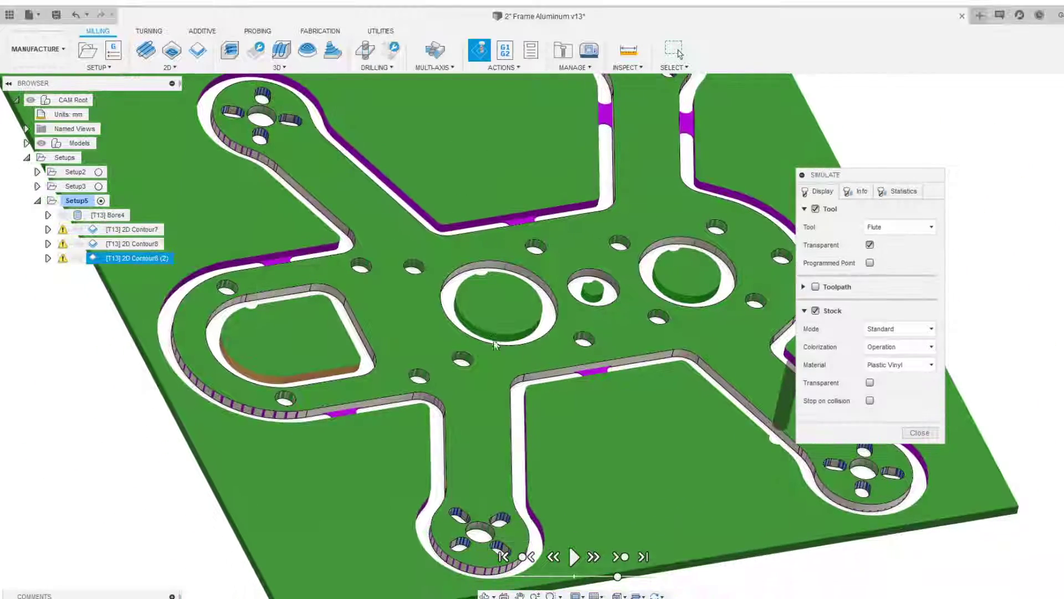
scroll(222, 349, "down", 2)
scroll(189, 353, "up", 4)
middle_click_drag(466, 362, 348, 322)
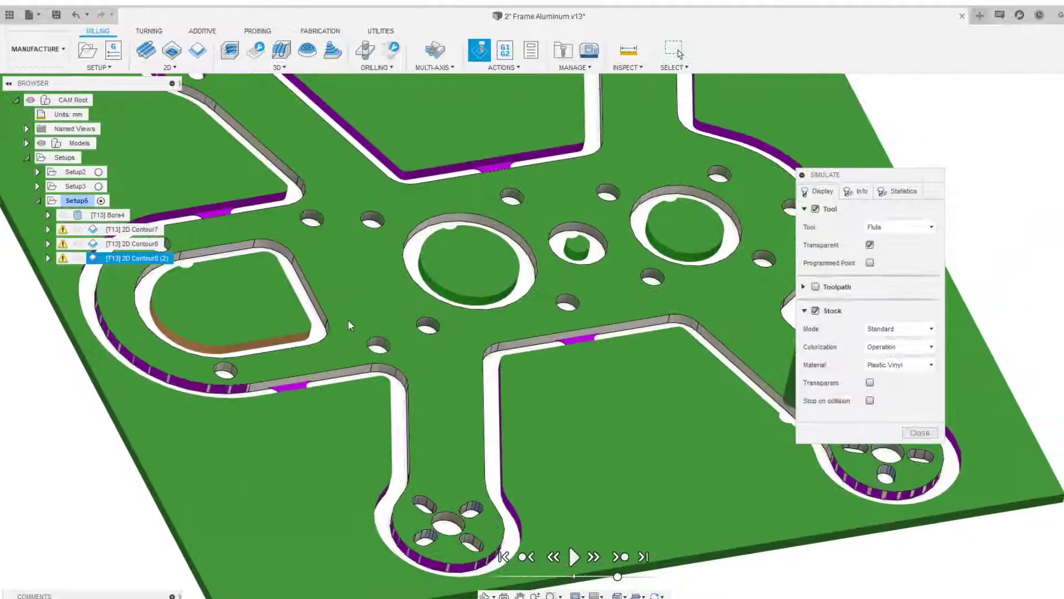
scroll(348, 320, "down", 1)
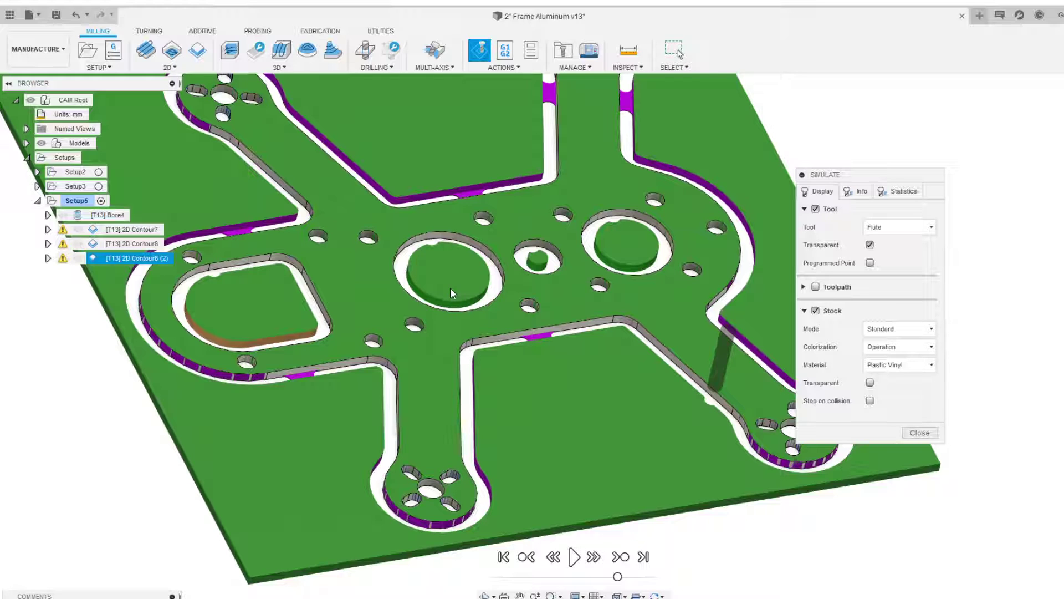
middle_click_drag(425, 290, 440, 291)
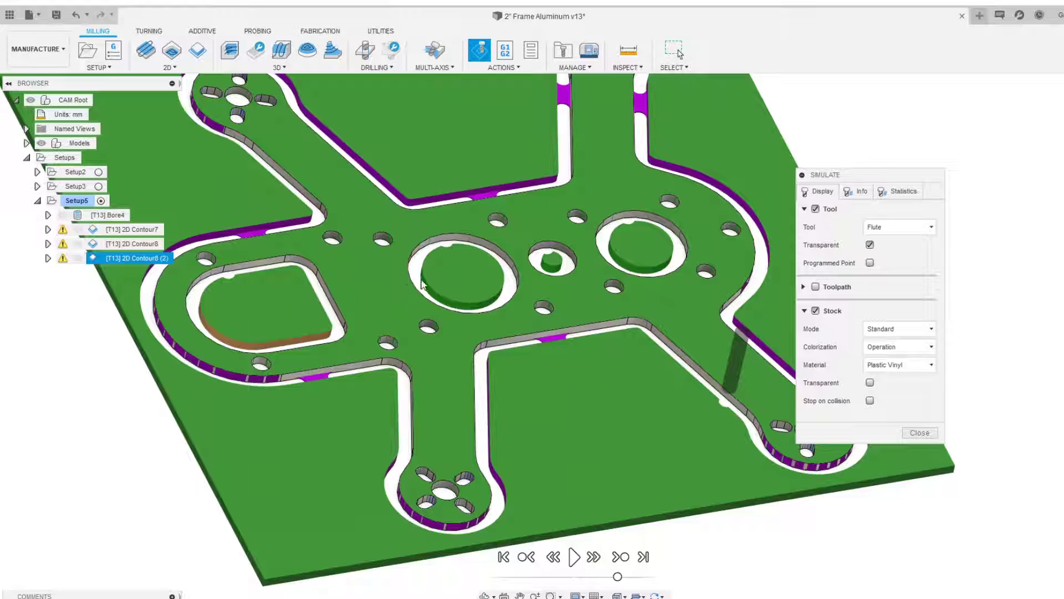
scroll(363, 327, "down", 2)
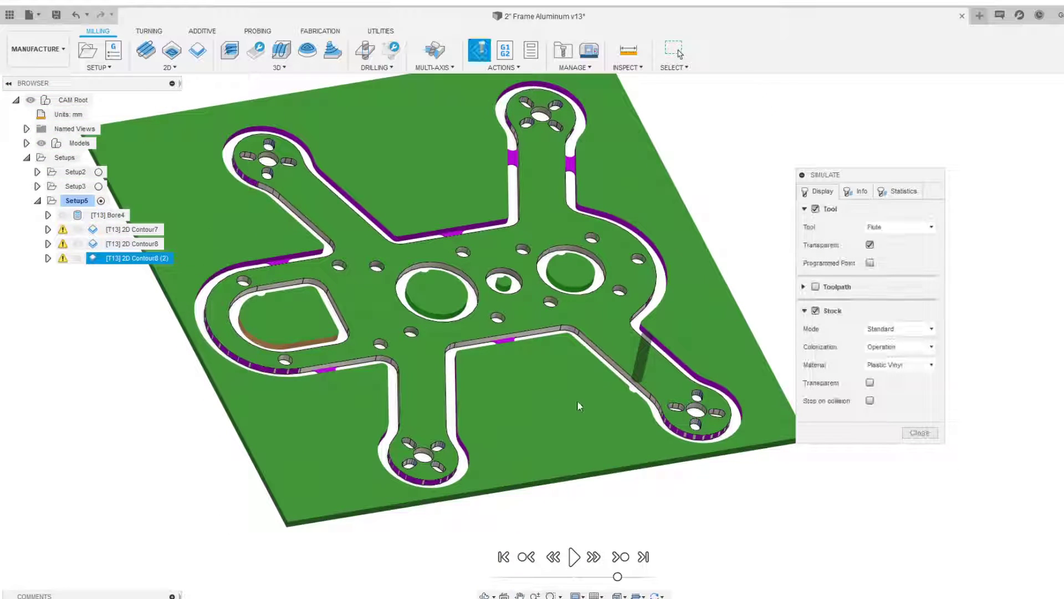